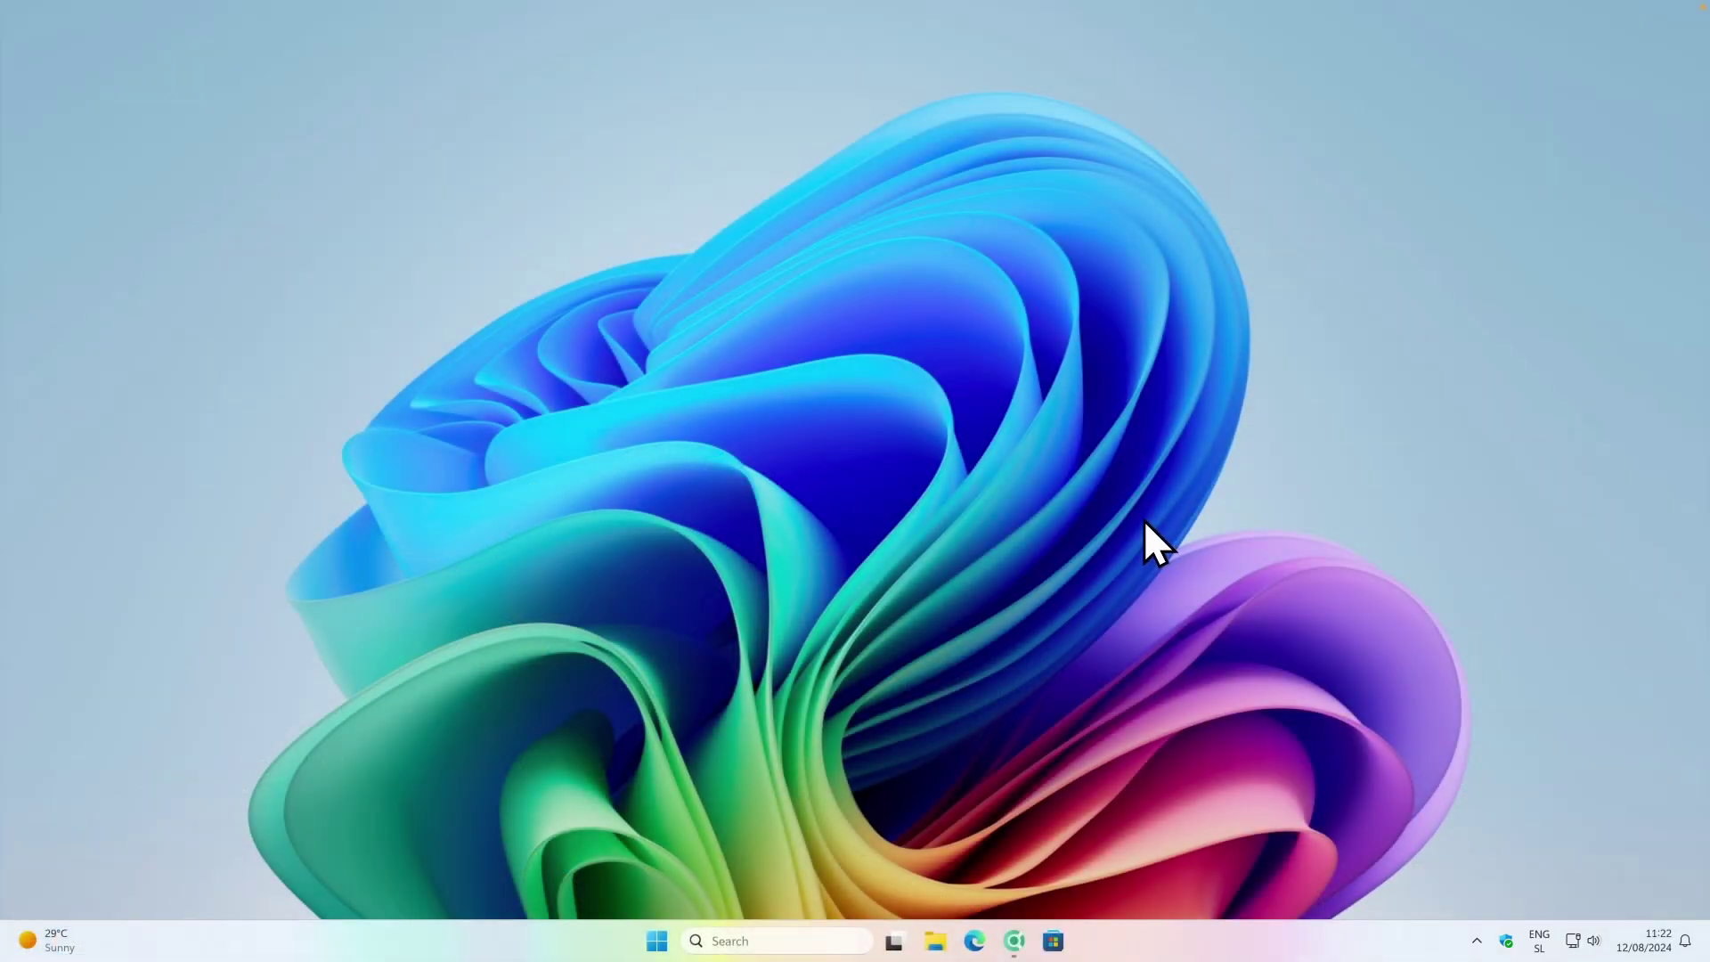
Open a new Google Chrome window from the taskbar icon.
click(1015, 942)
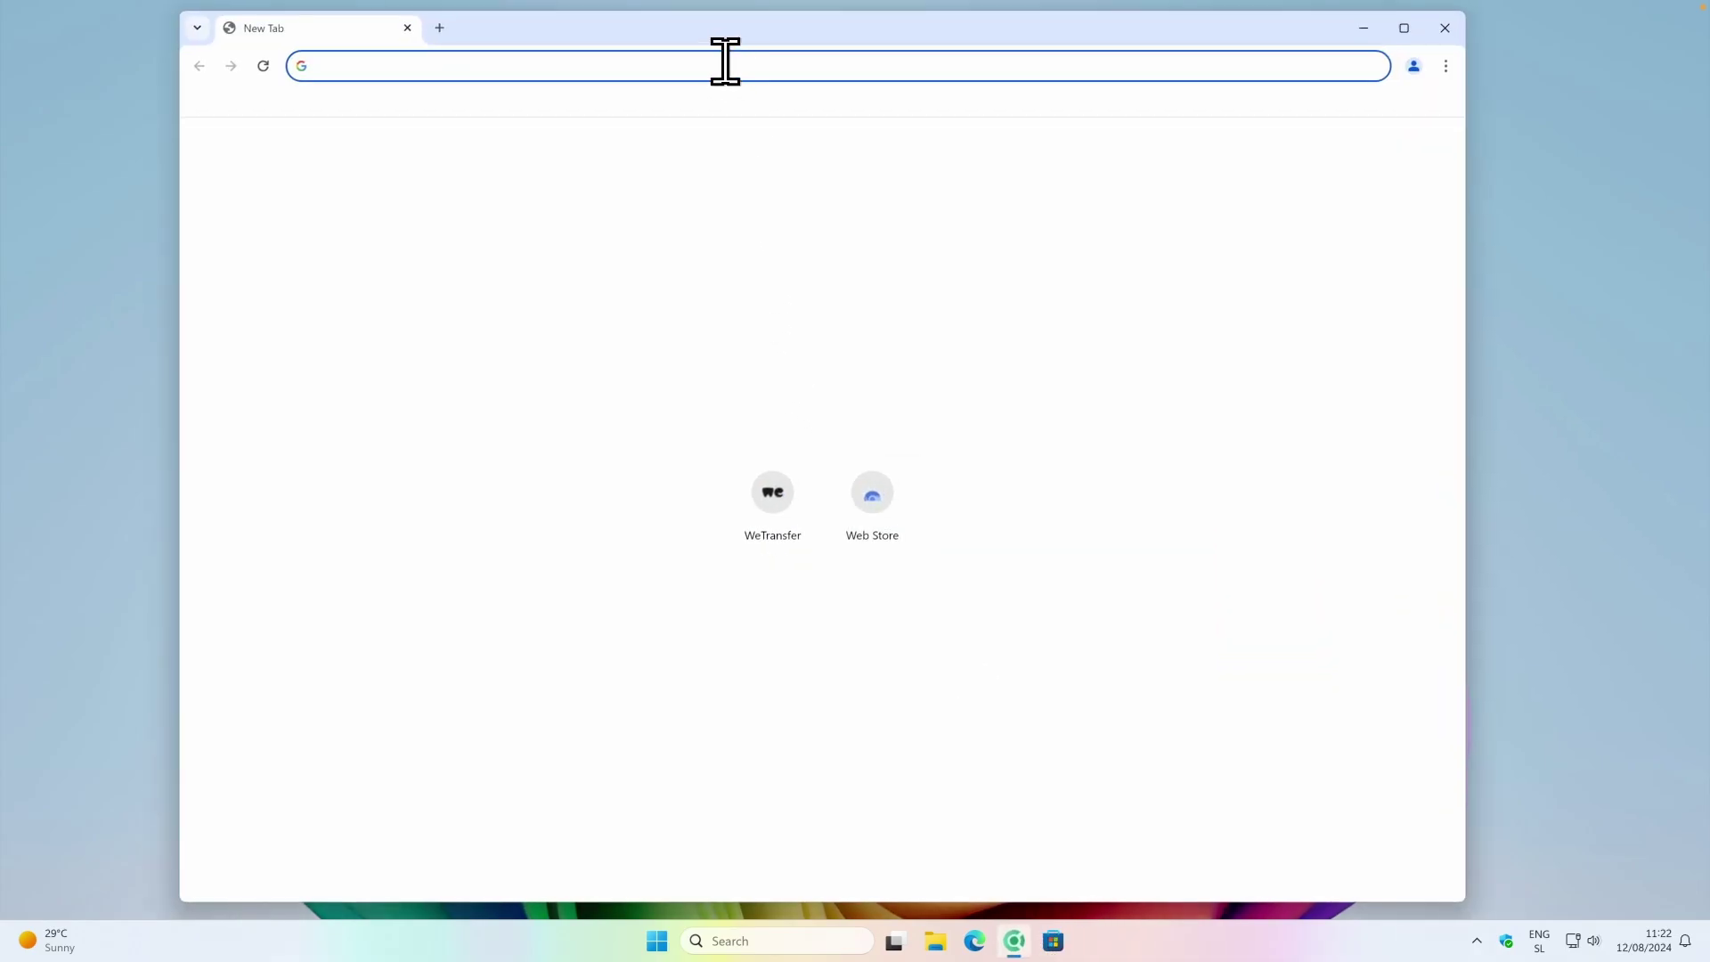
Search for 'translucent tb' and open the TranslucentTB GitHub repository.
text(translucent tb)
key(Return)
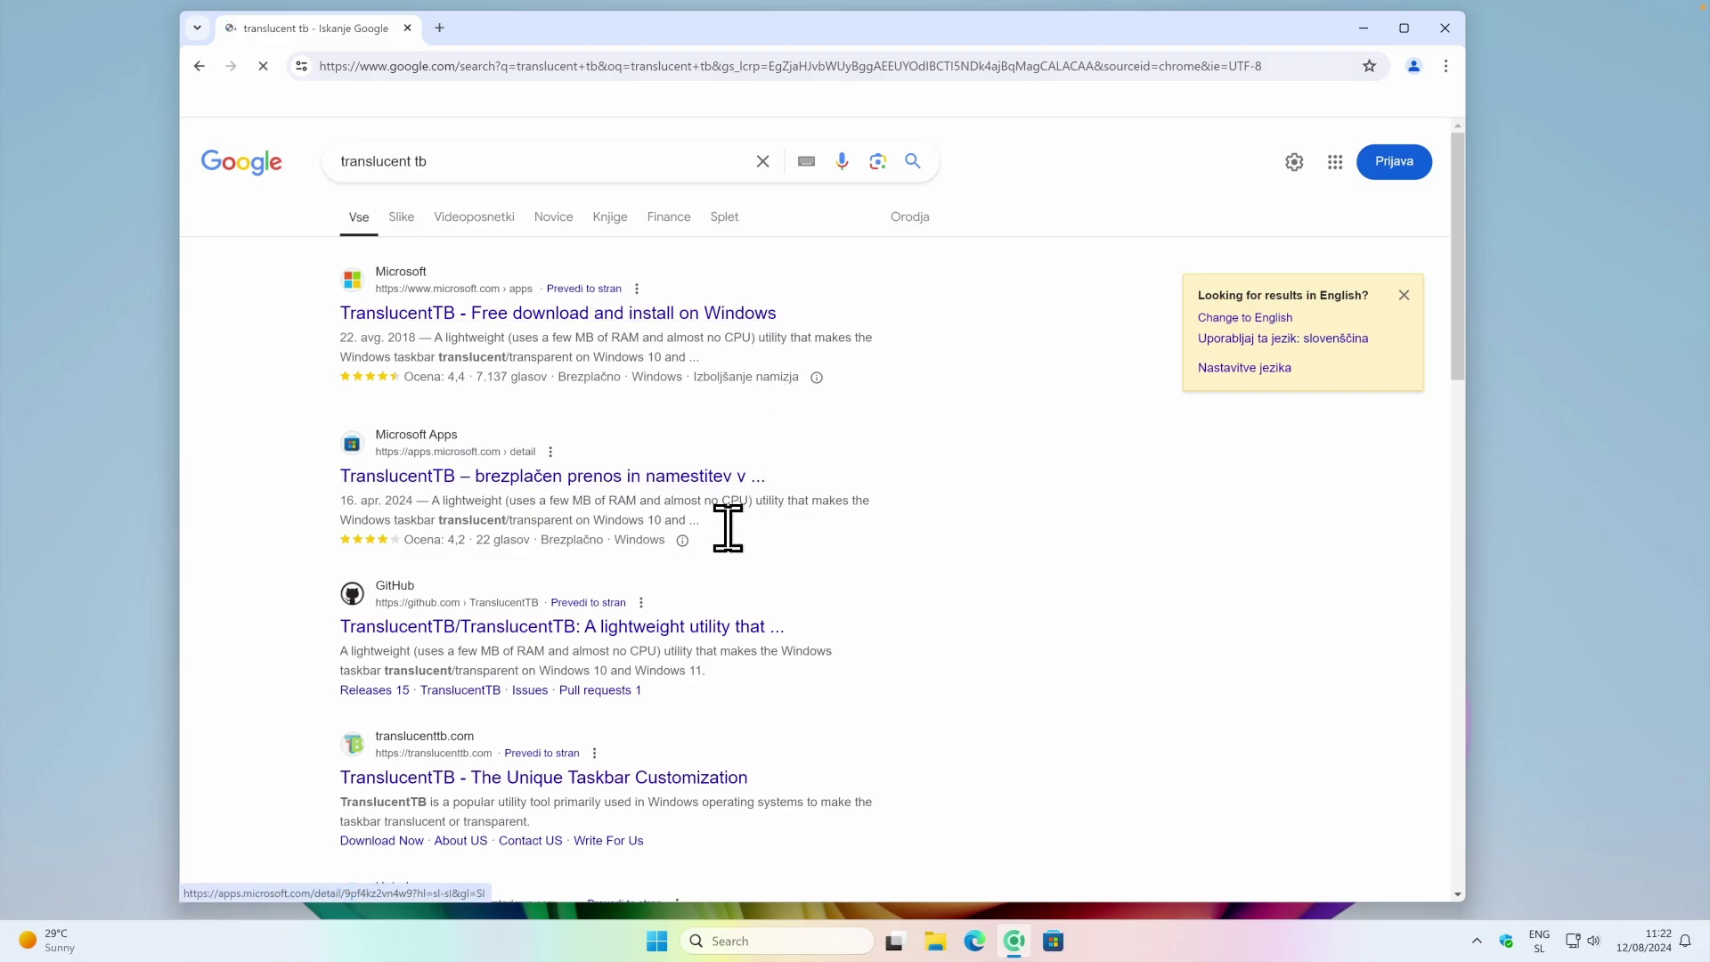
scroll(806, 535, down, 4)
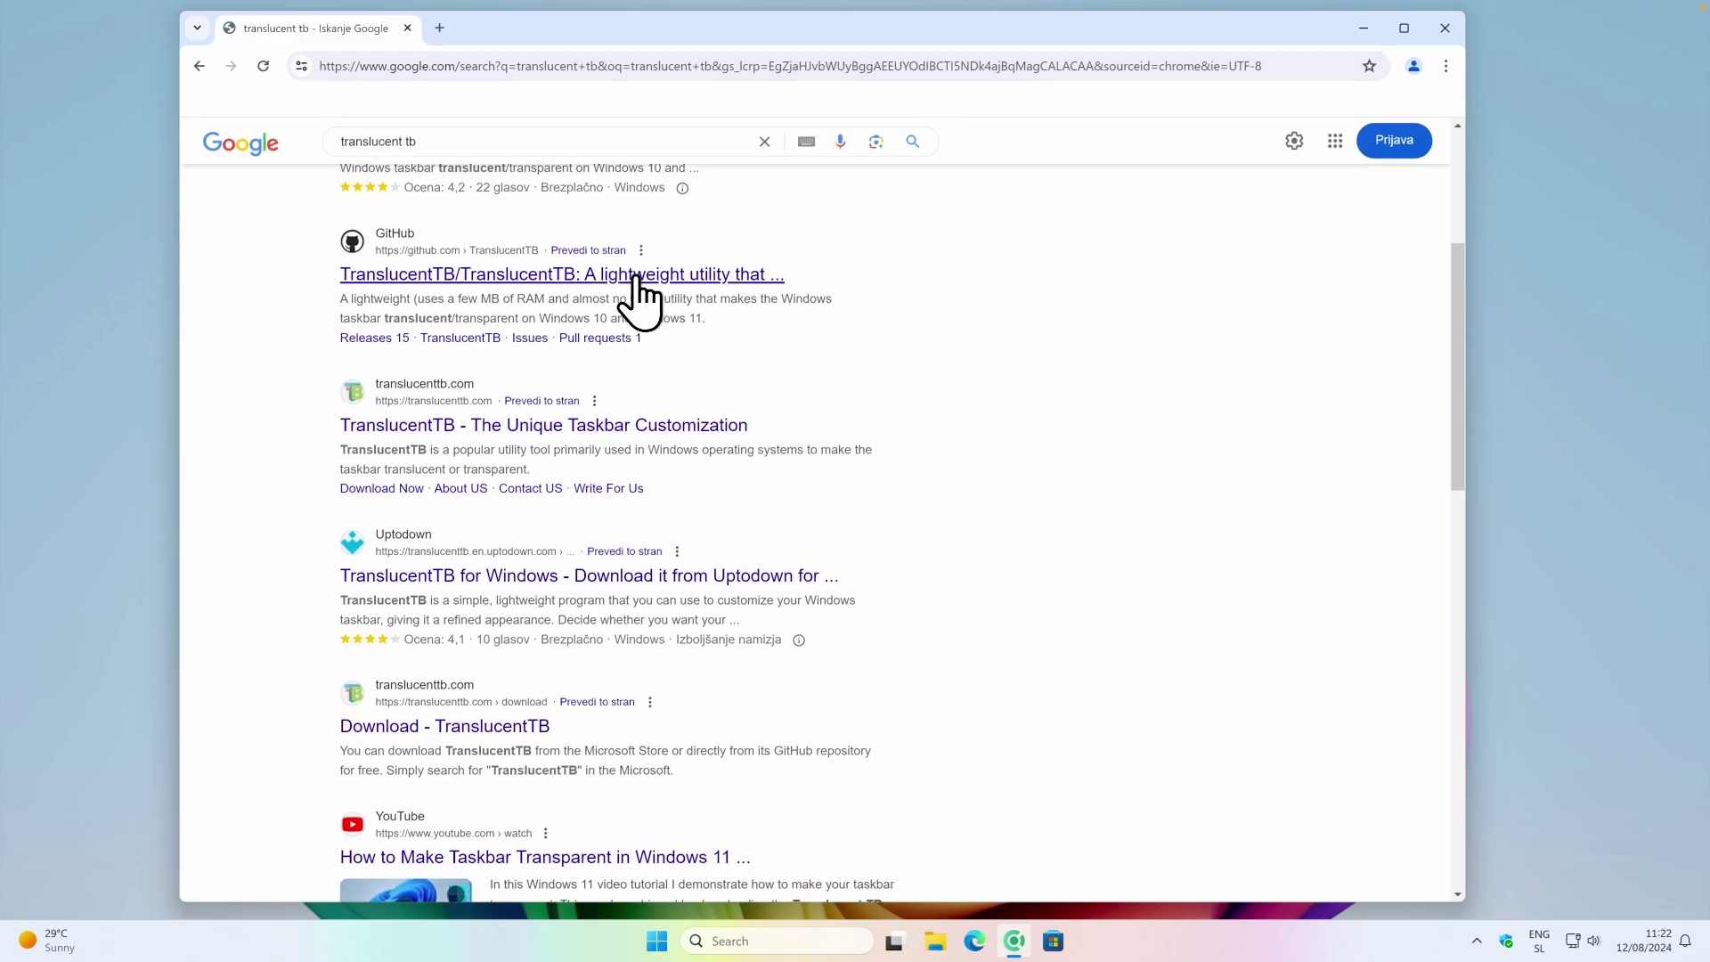
click(767, 275)
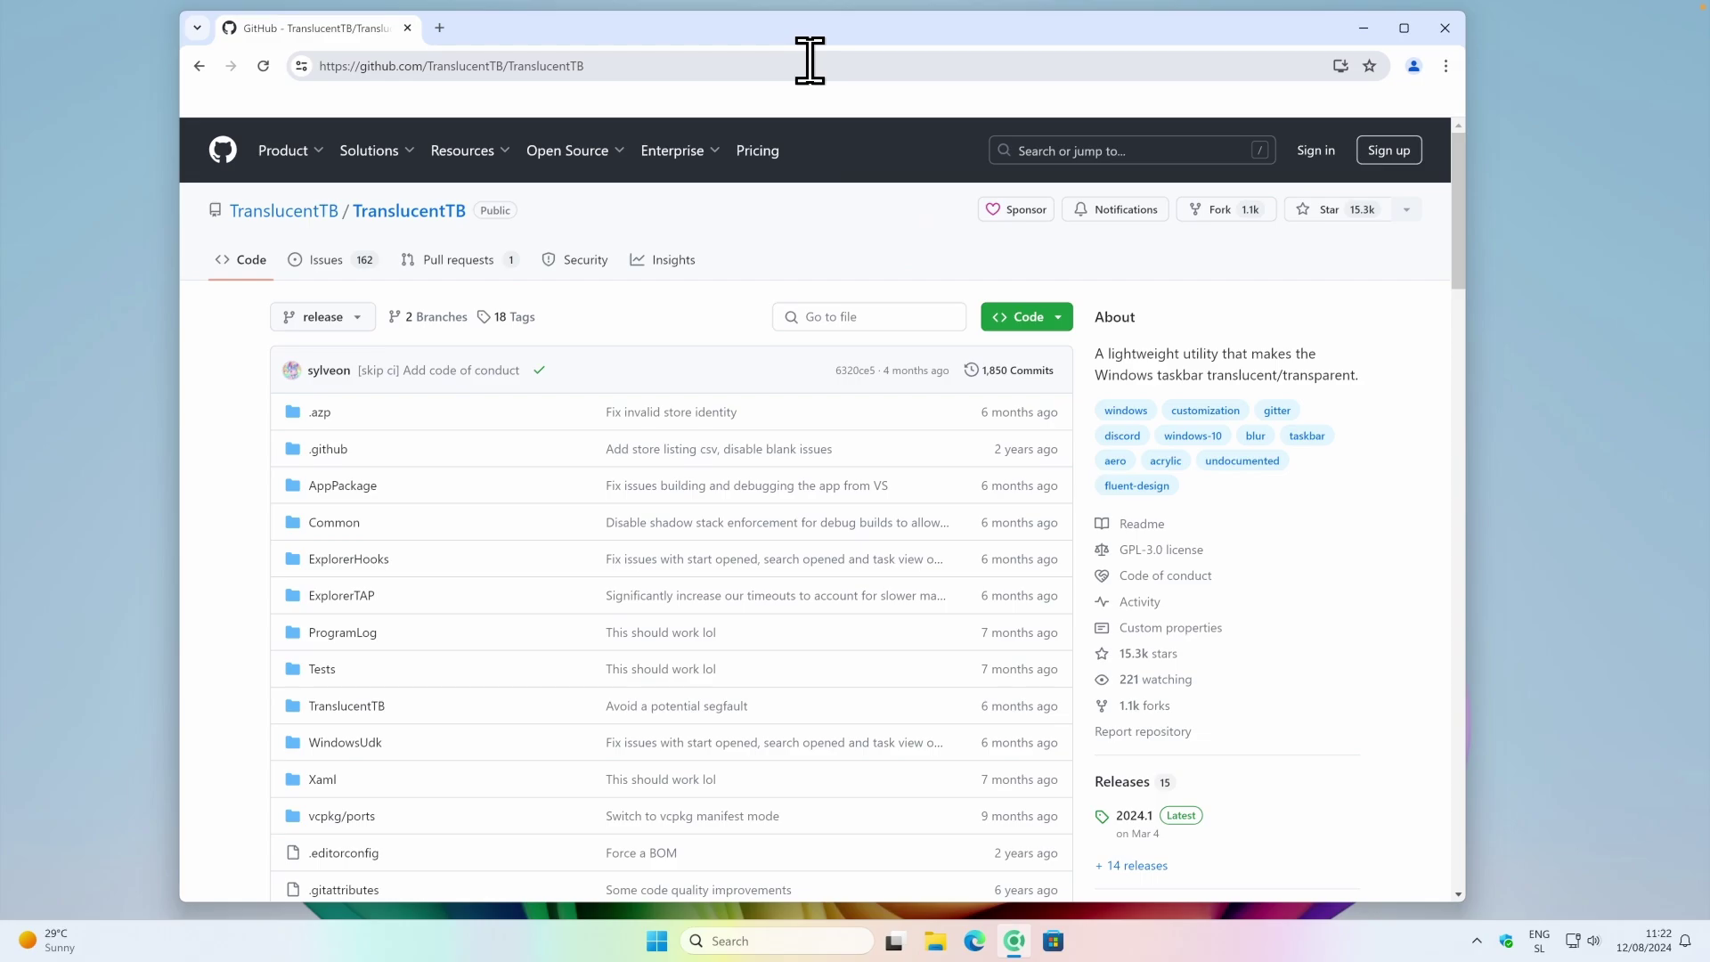
Go to the repository's Releases page and scroll down to the 2024.1 assets.
scroll(1038, 298, down, 10)
scroll(1152, 336, up, 4)
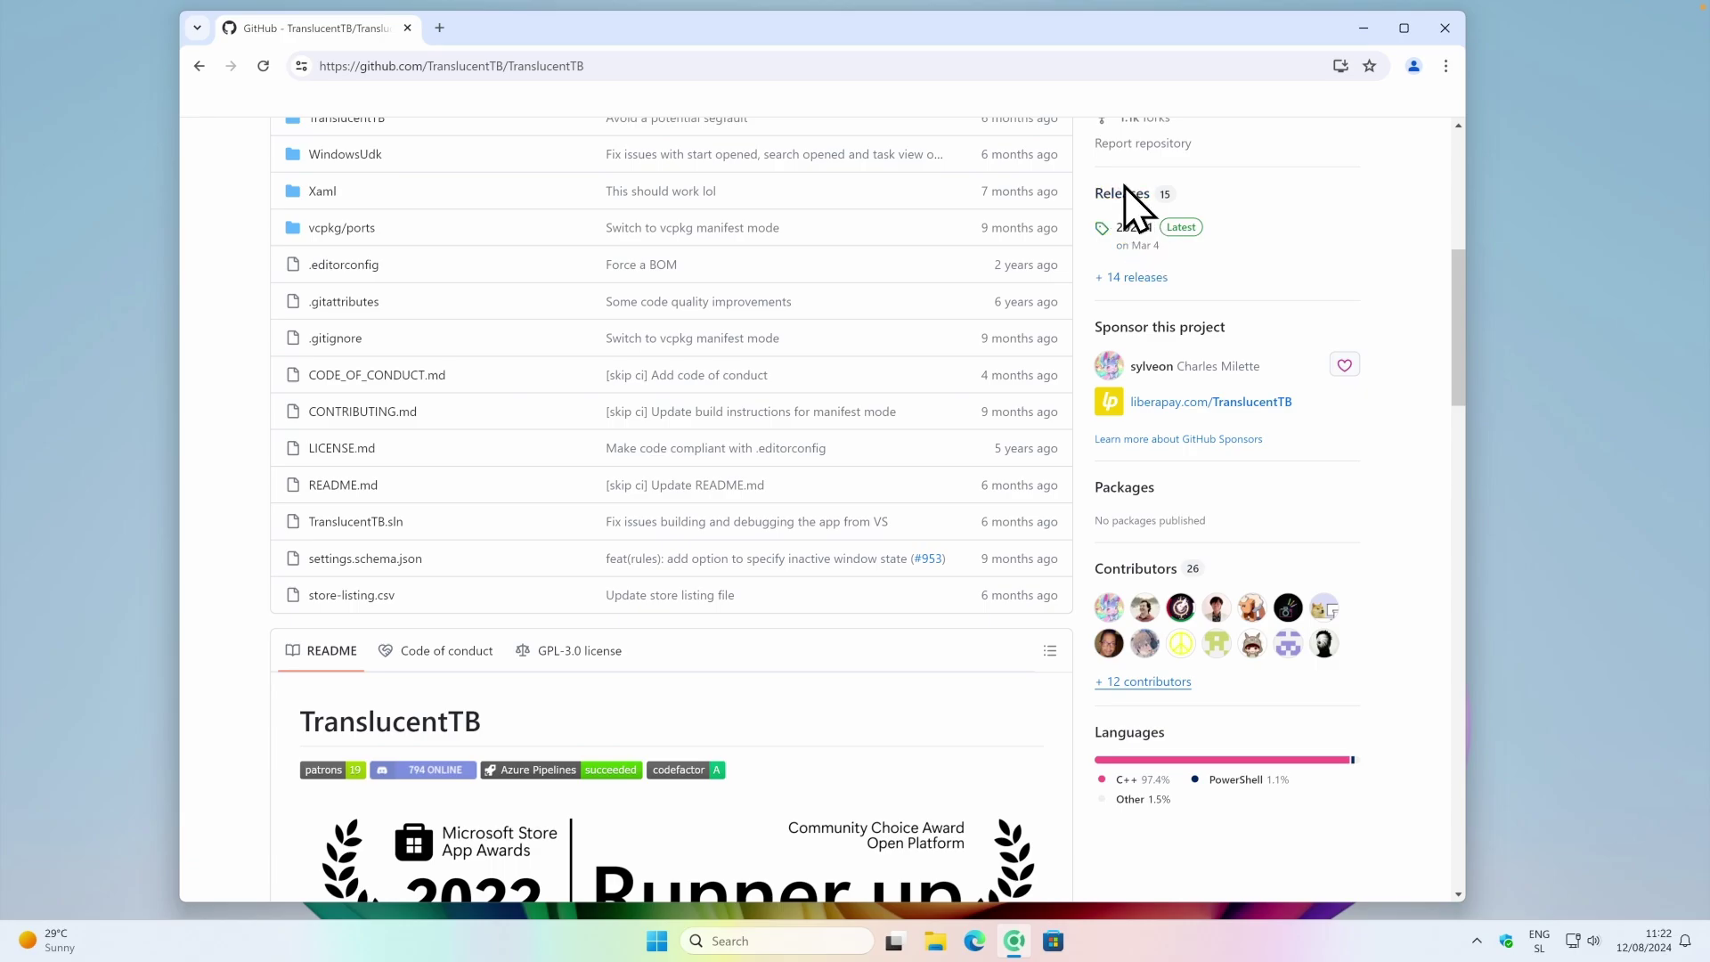
click(1130, 198)
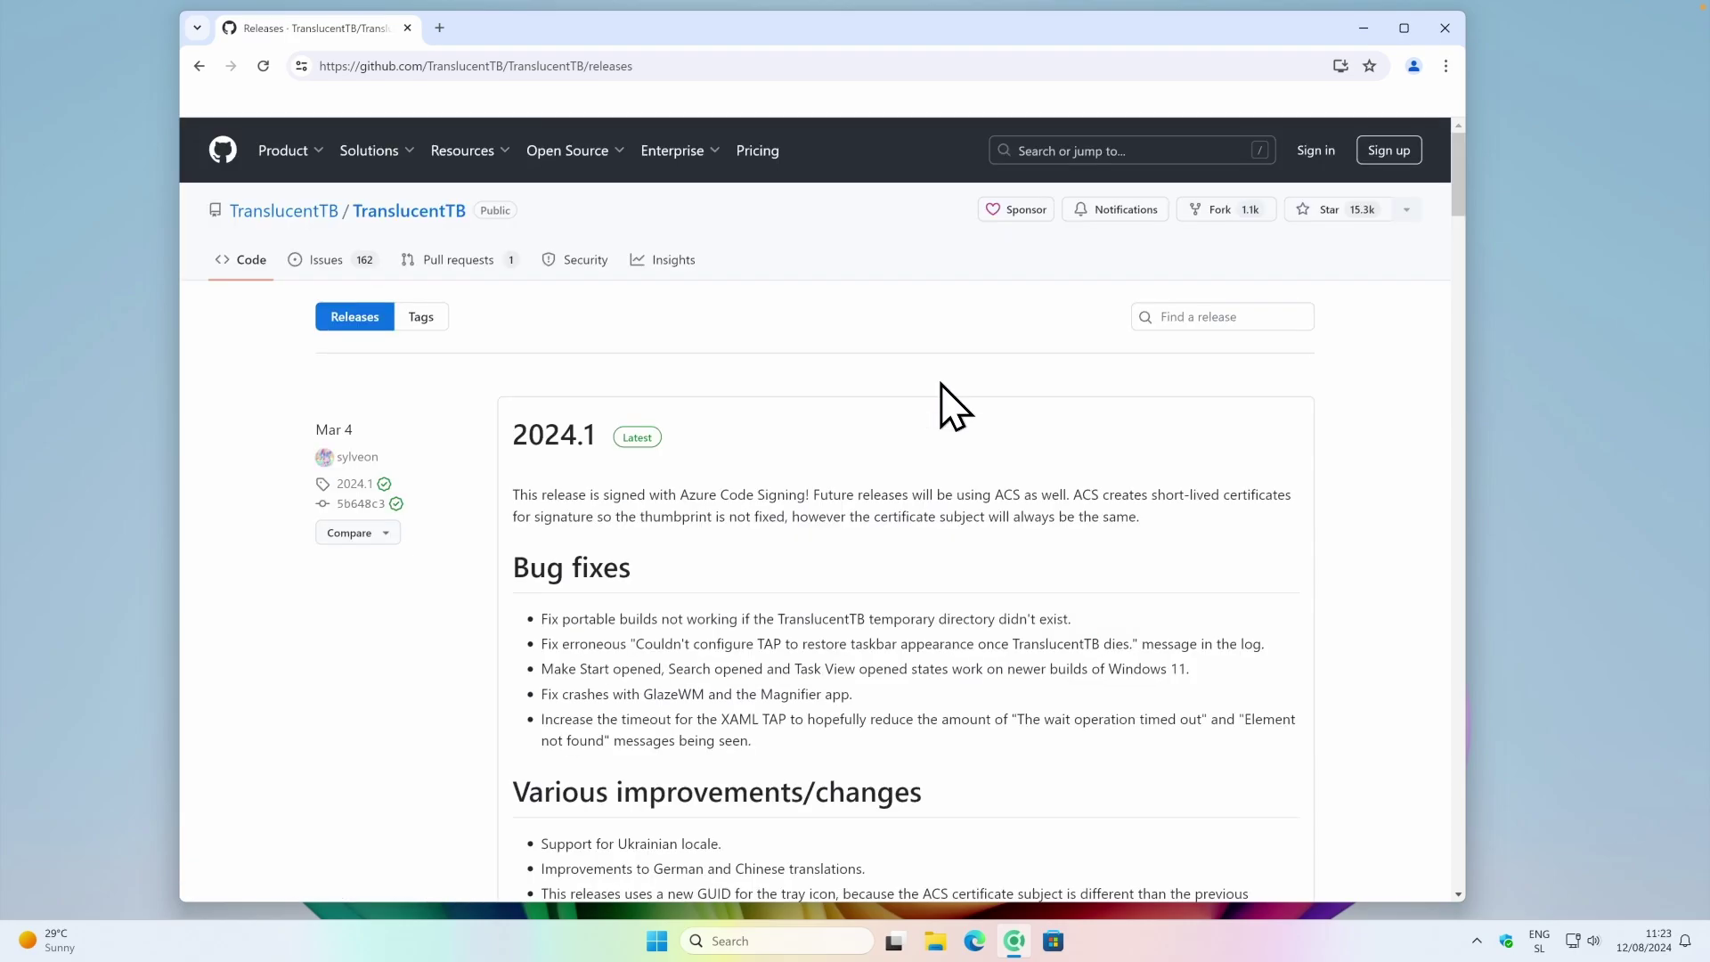
scroll(941, 384, down, 8)
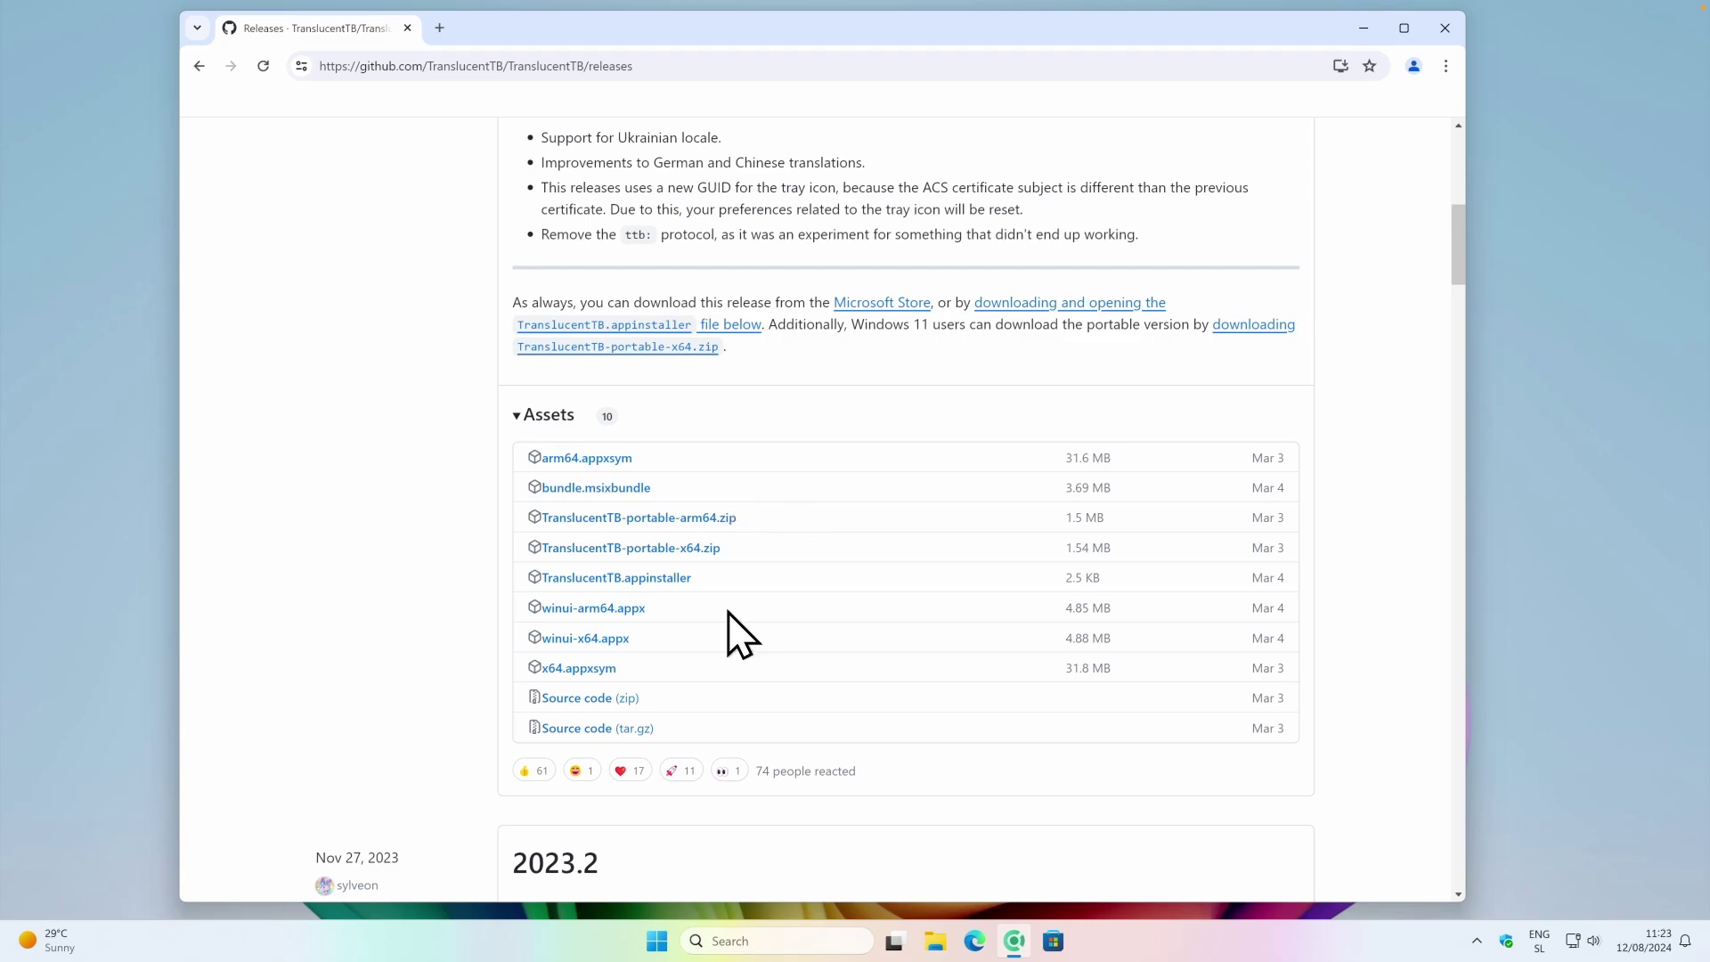
Download TranslucentTB.appinstaller and launch it from the Downloads folder.
click(638, 579)
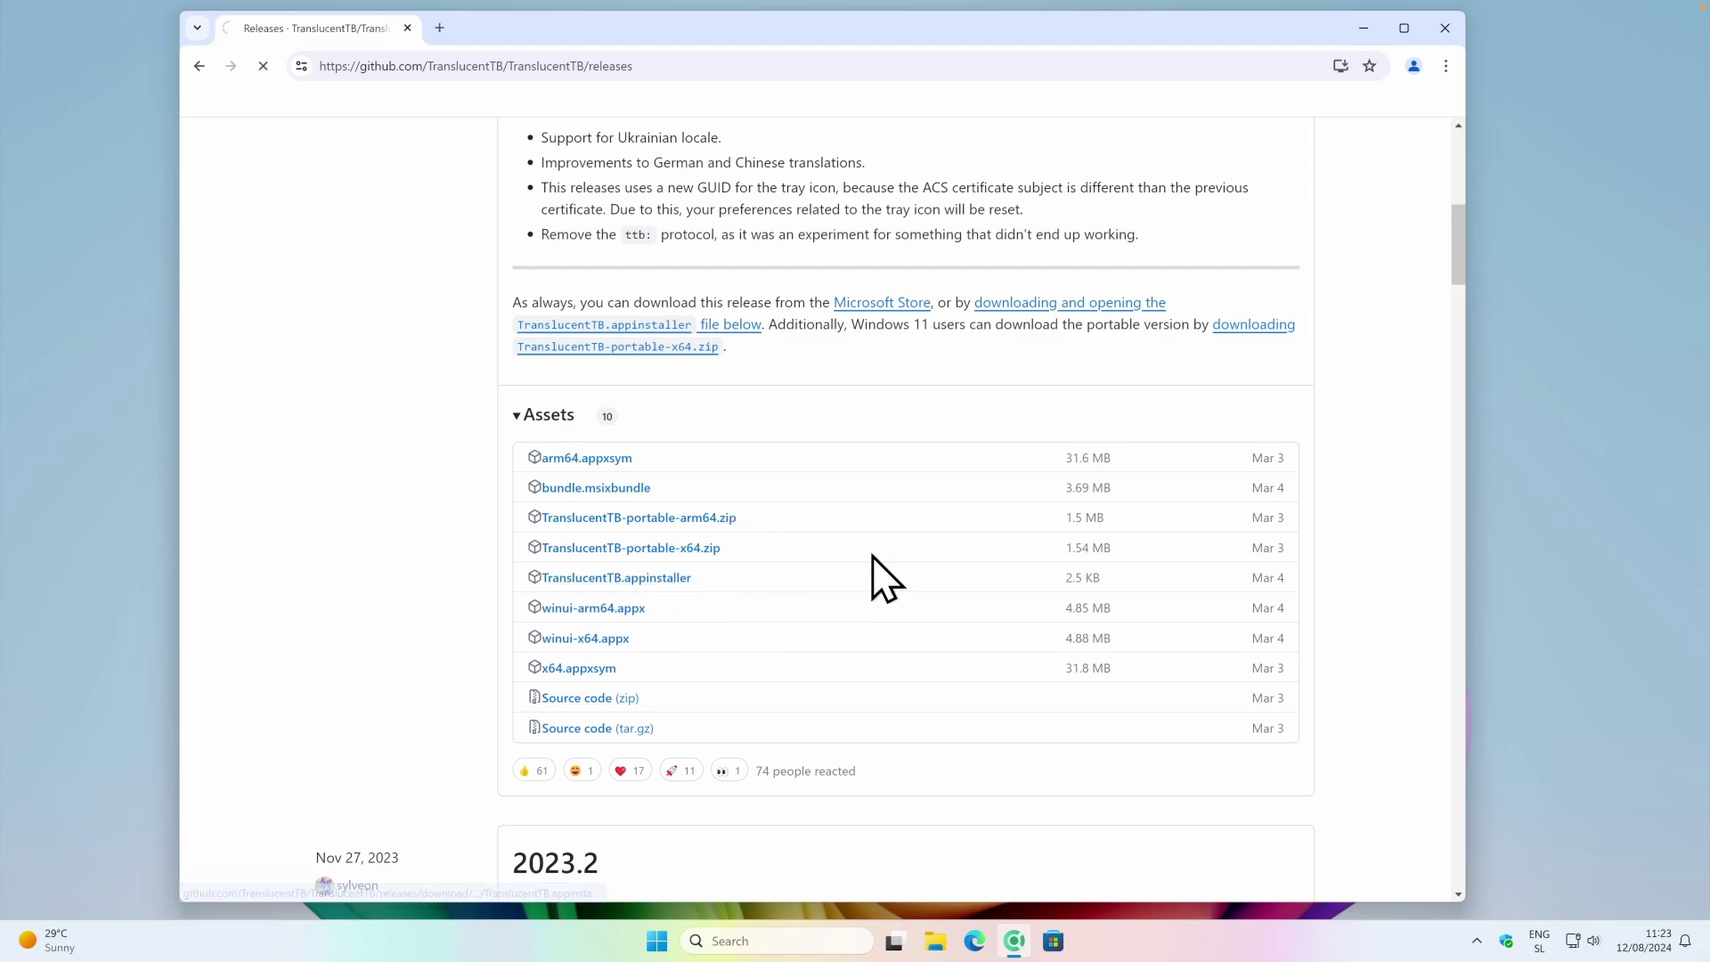
key(Return)
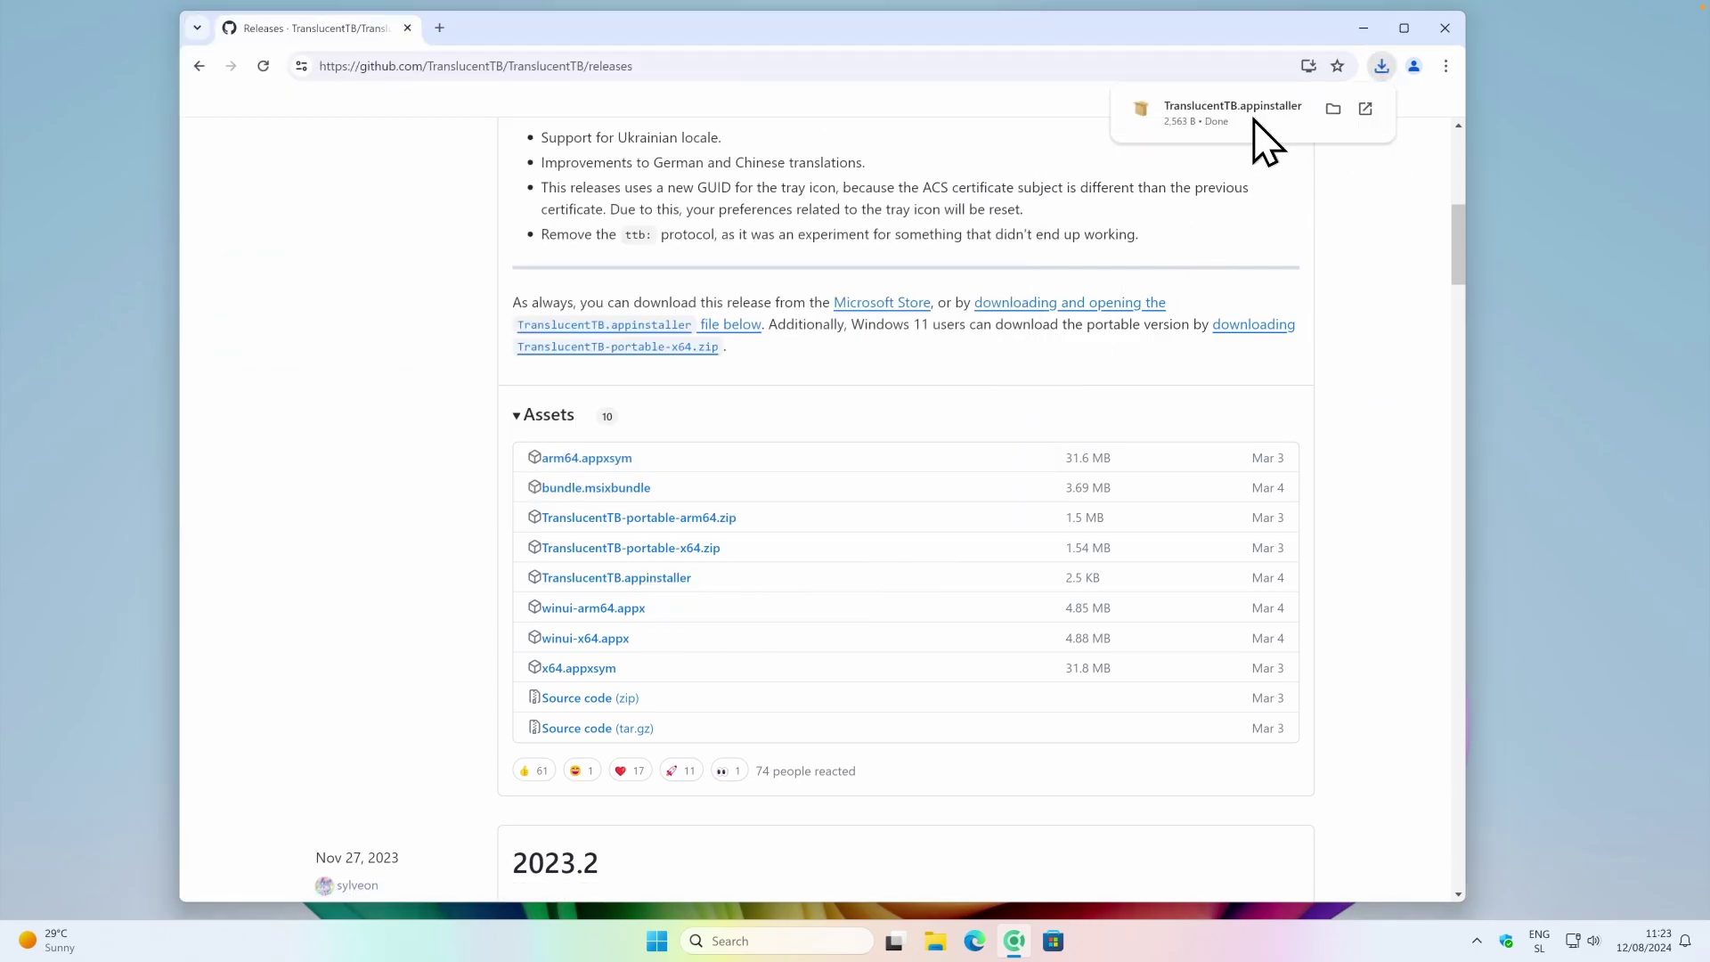
click(1334, 109)
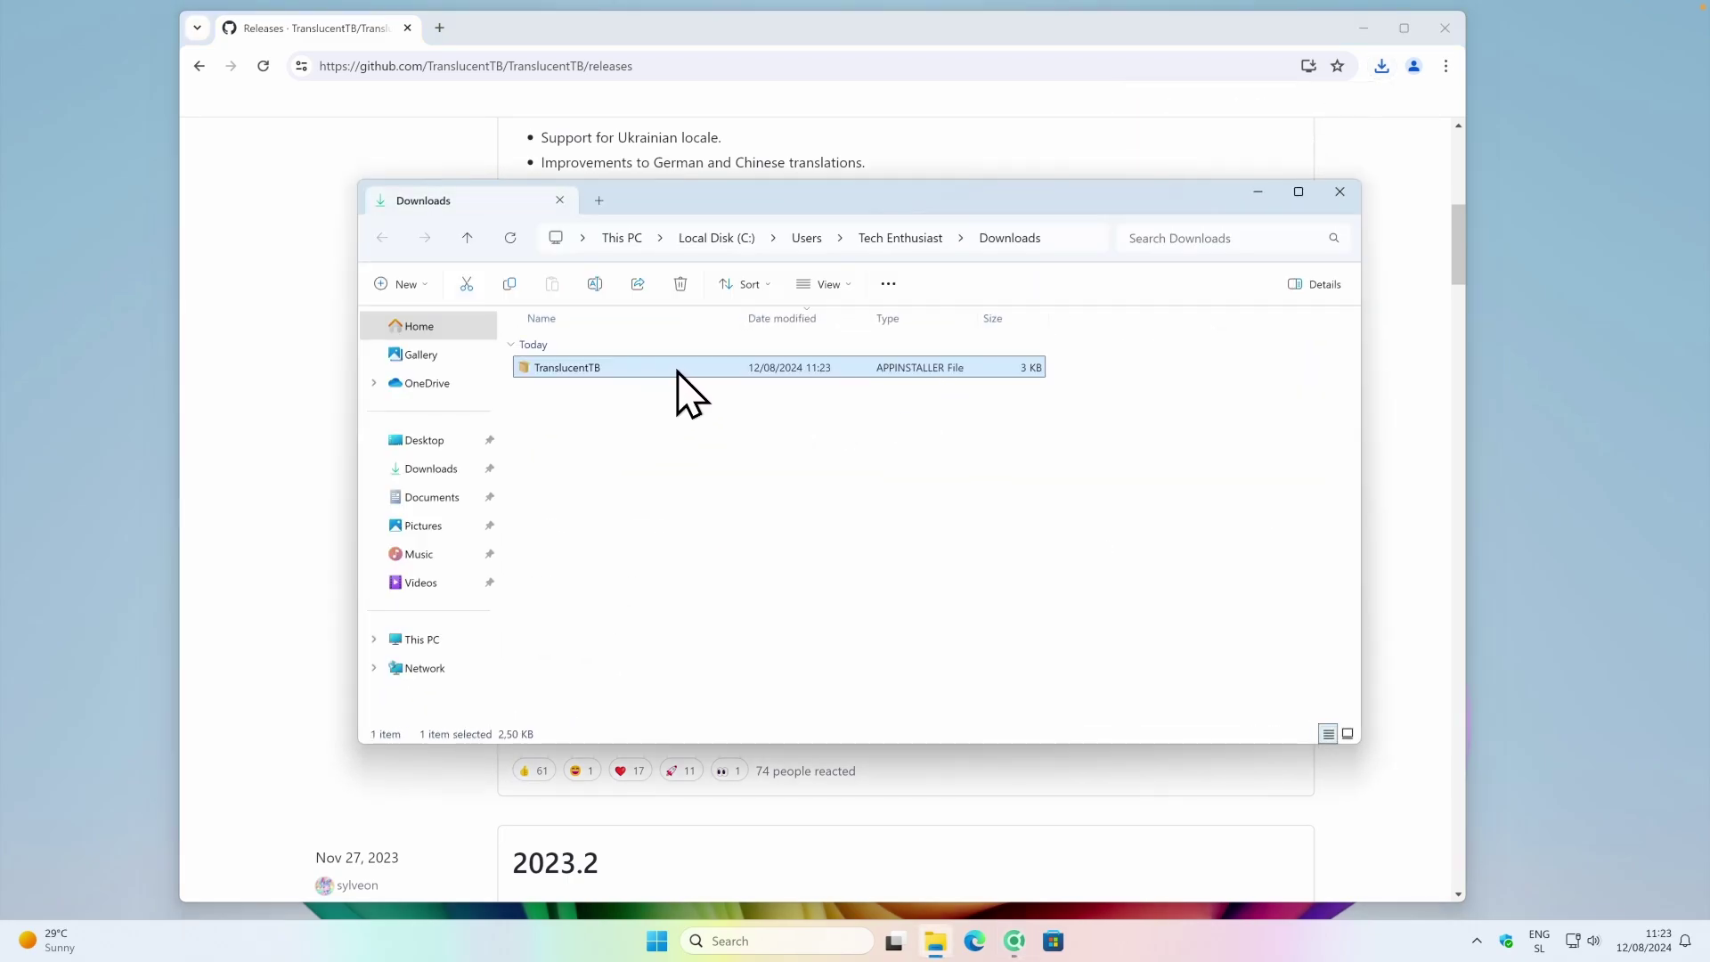
double_click(677, 370)
Minimize Chrome and File Explorer to clear the desktop.
click(1327, 41)
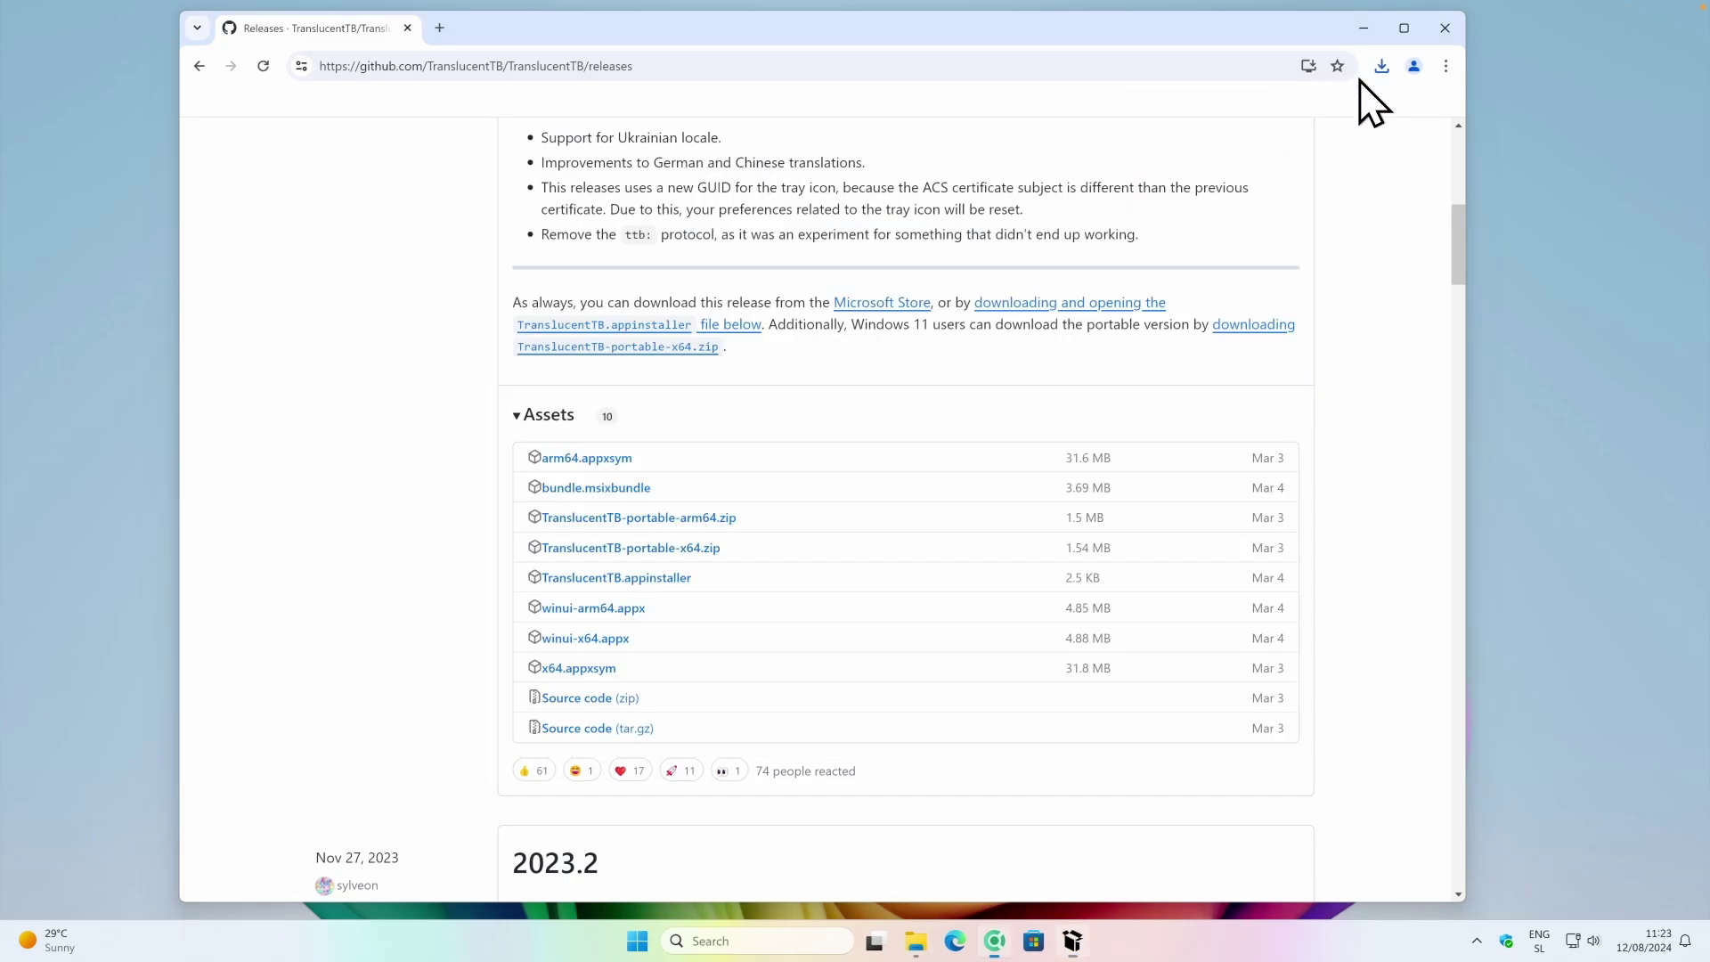
click(1363, 27)
click(1257, 192)
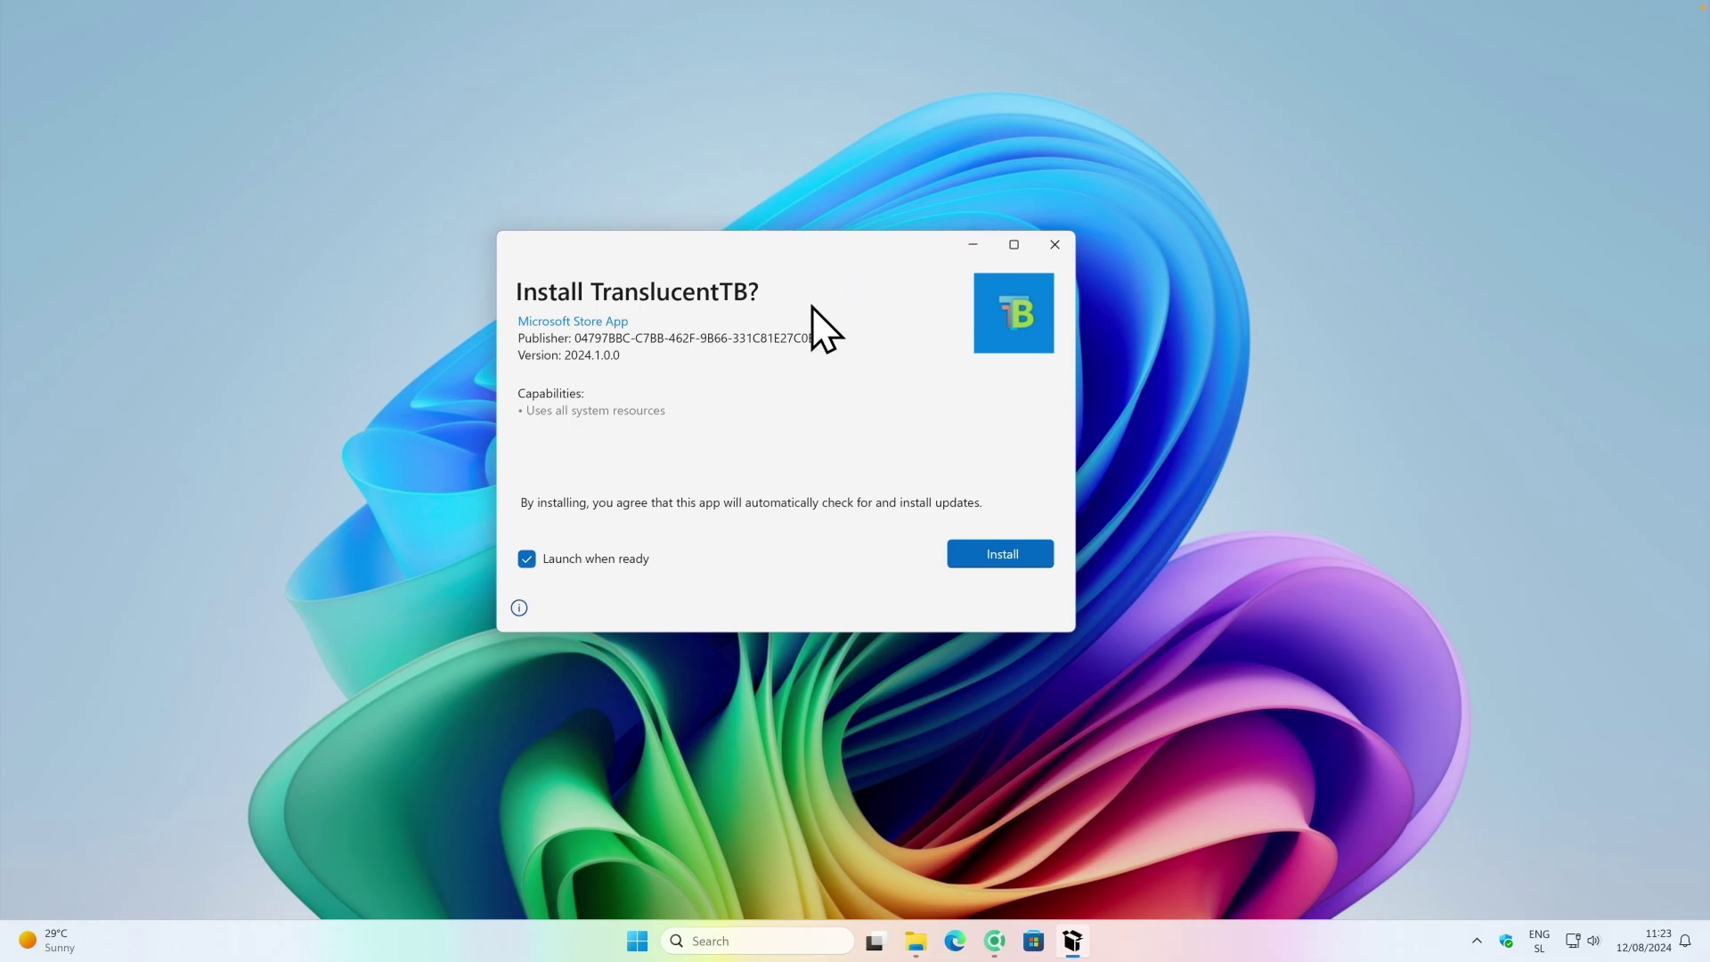
Install TranslucentTB 2024.1.0.0 and continue past its welcome screen.
click(996, 552)
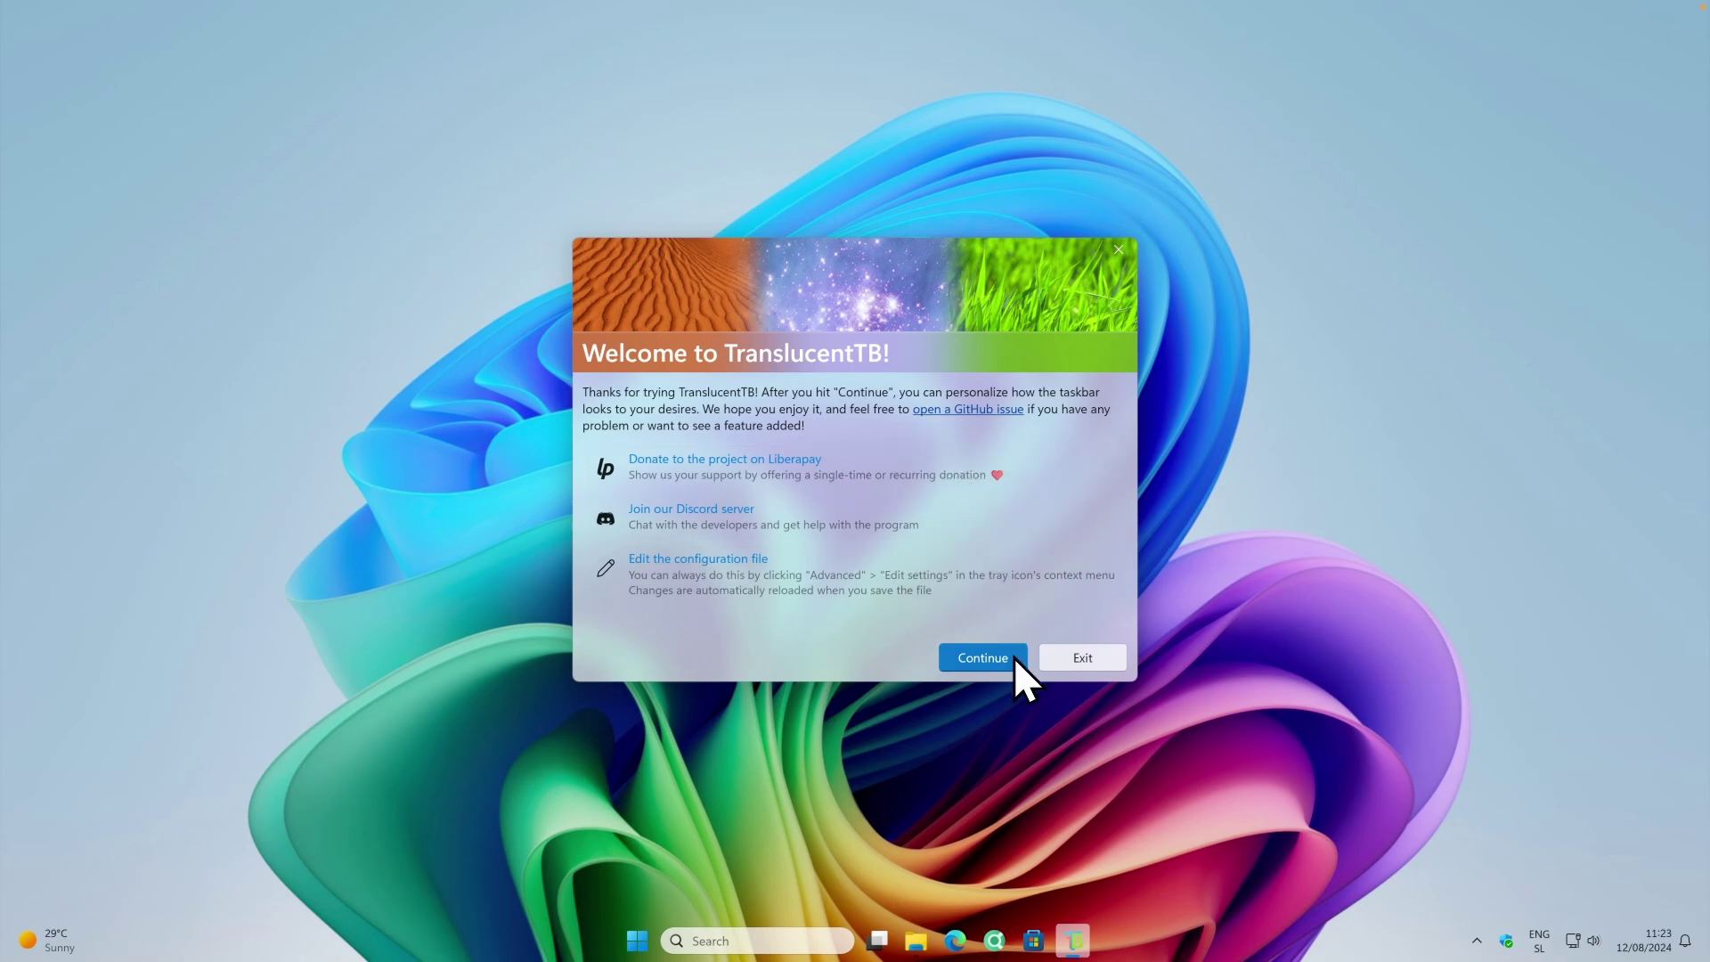
click(987, 660)
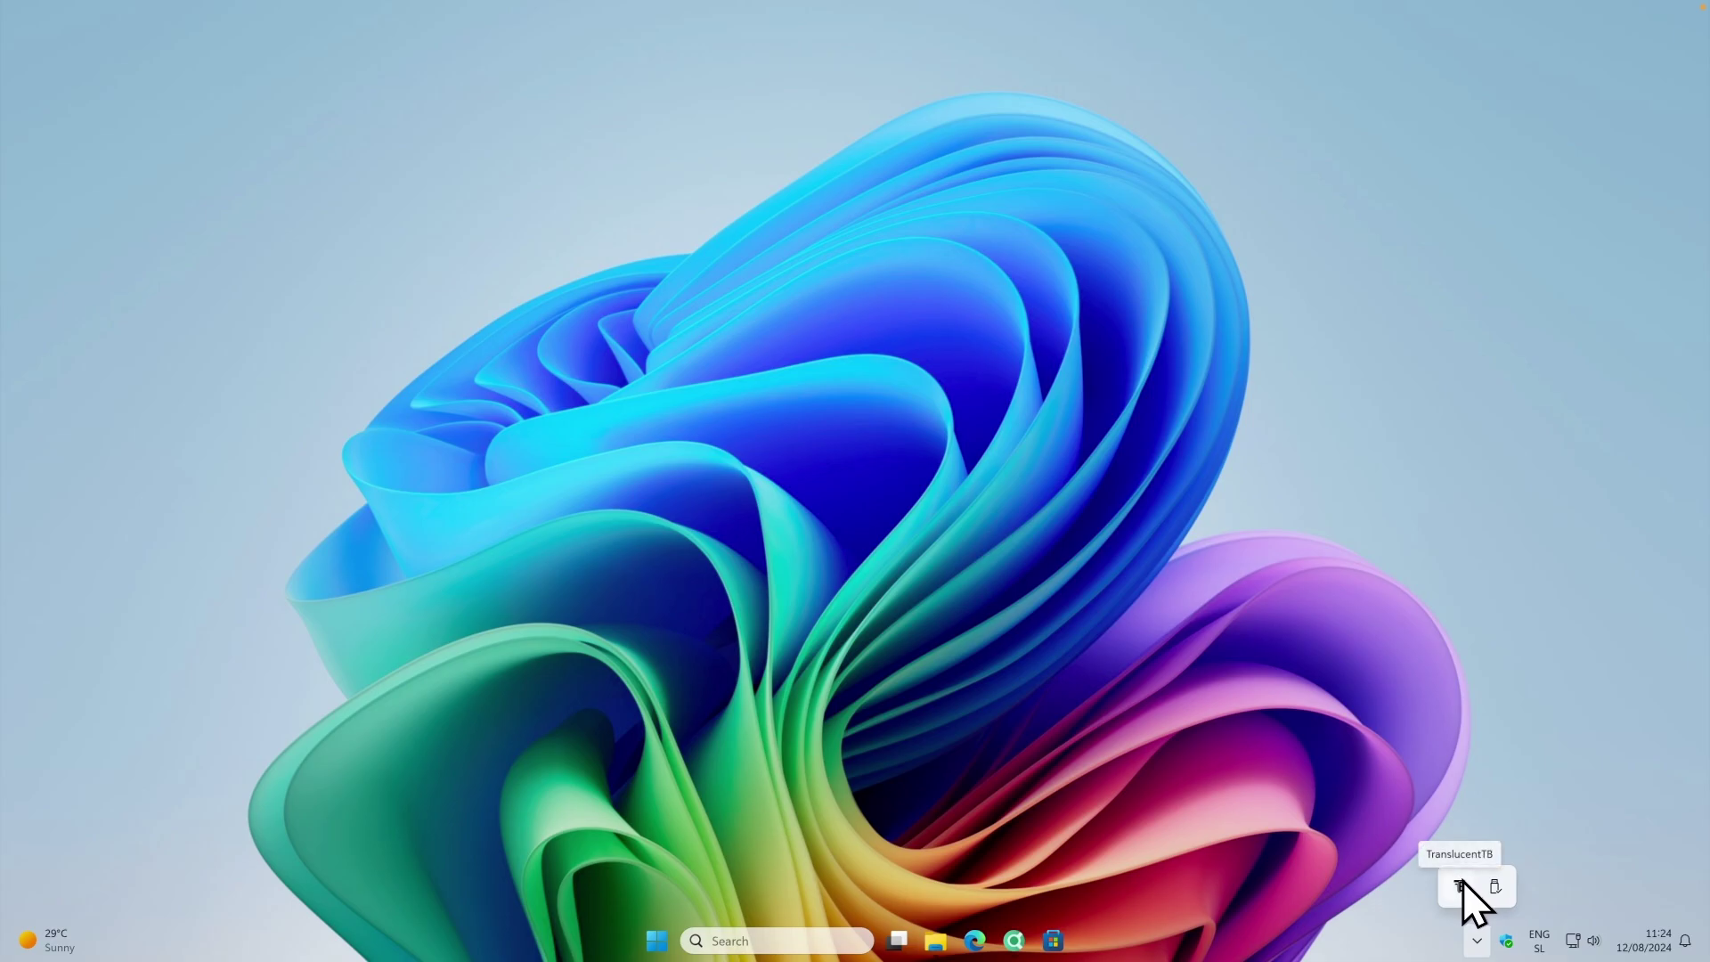
Set the clouds image from the Pictures folder as the desktop background, then close Explorer.
click(1302, 670)
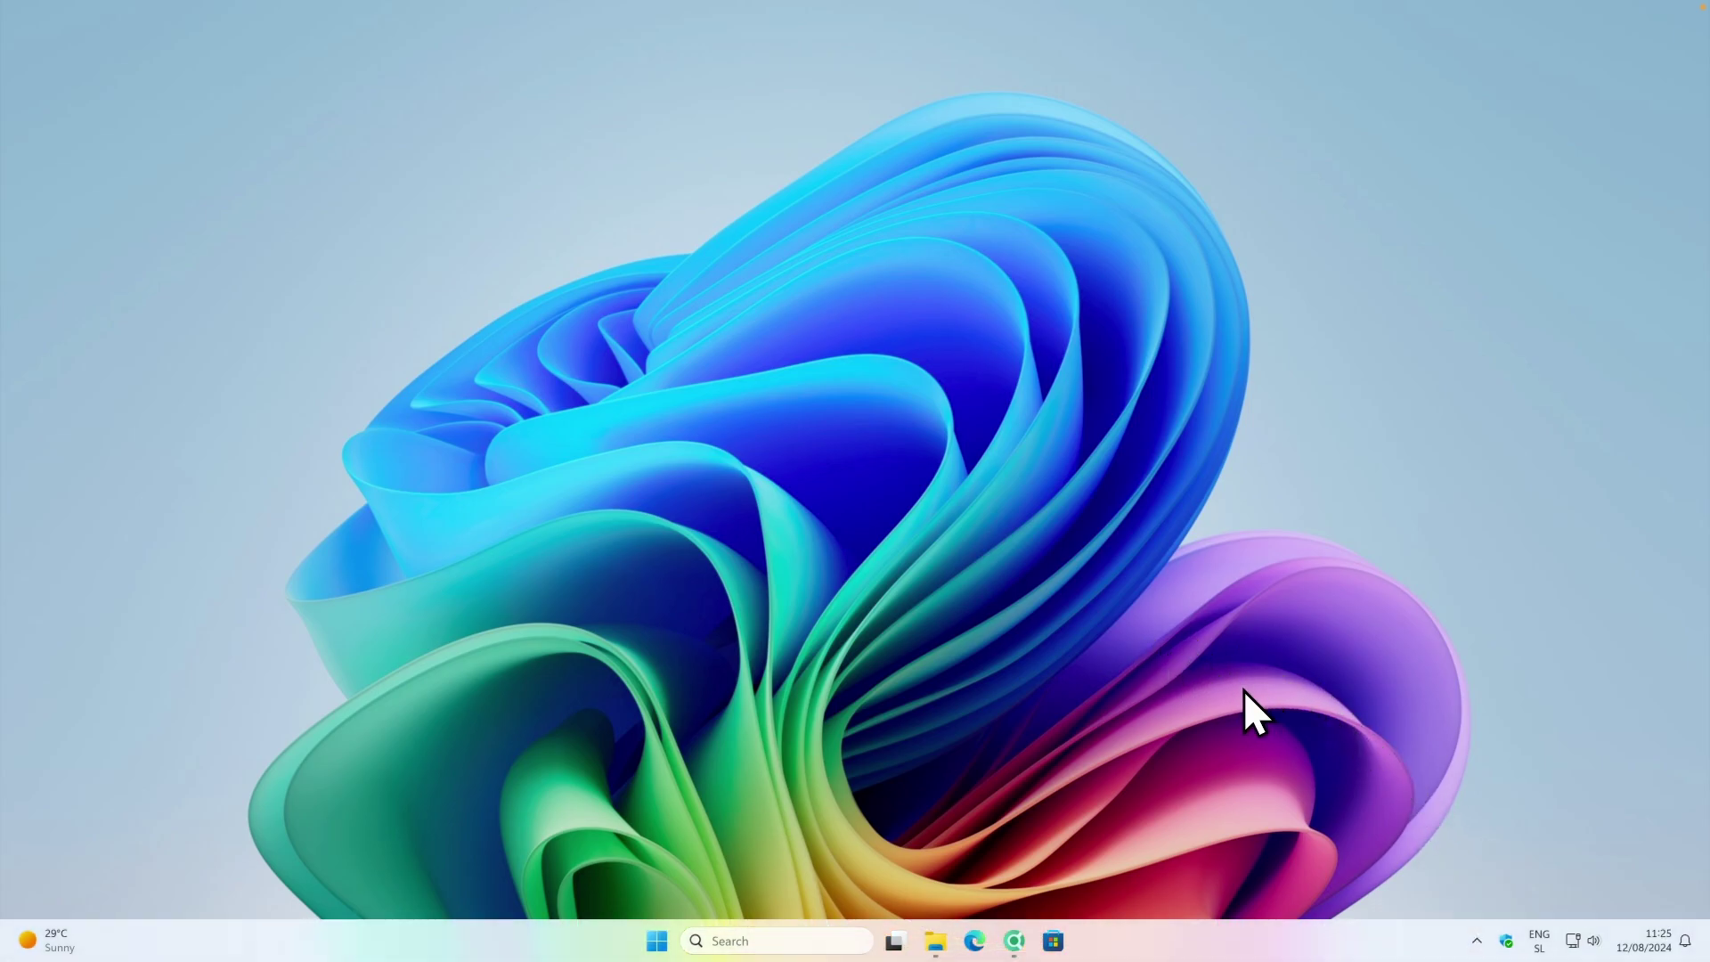
click(1014, 941)
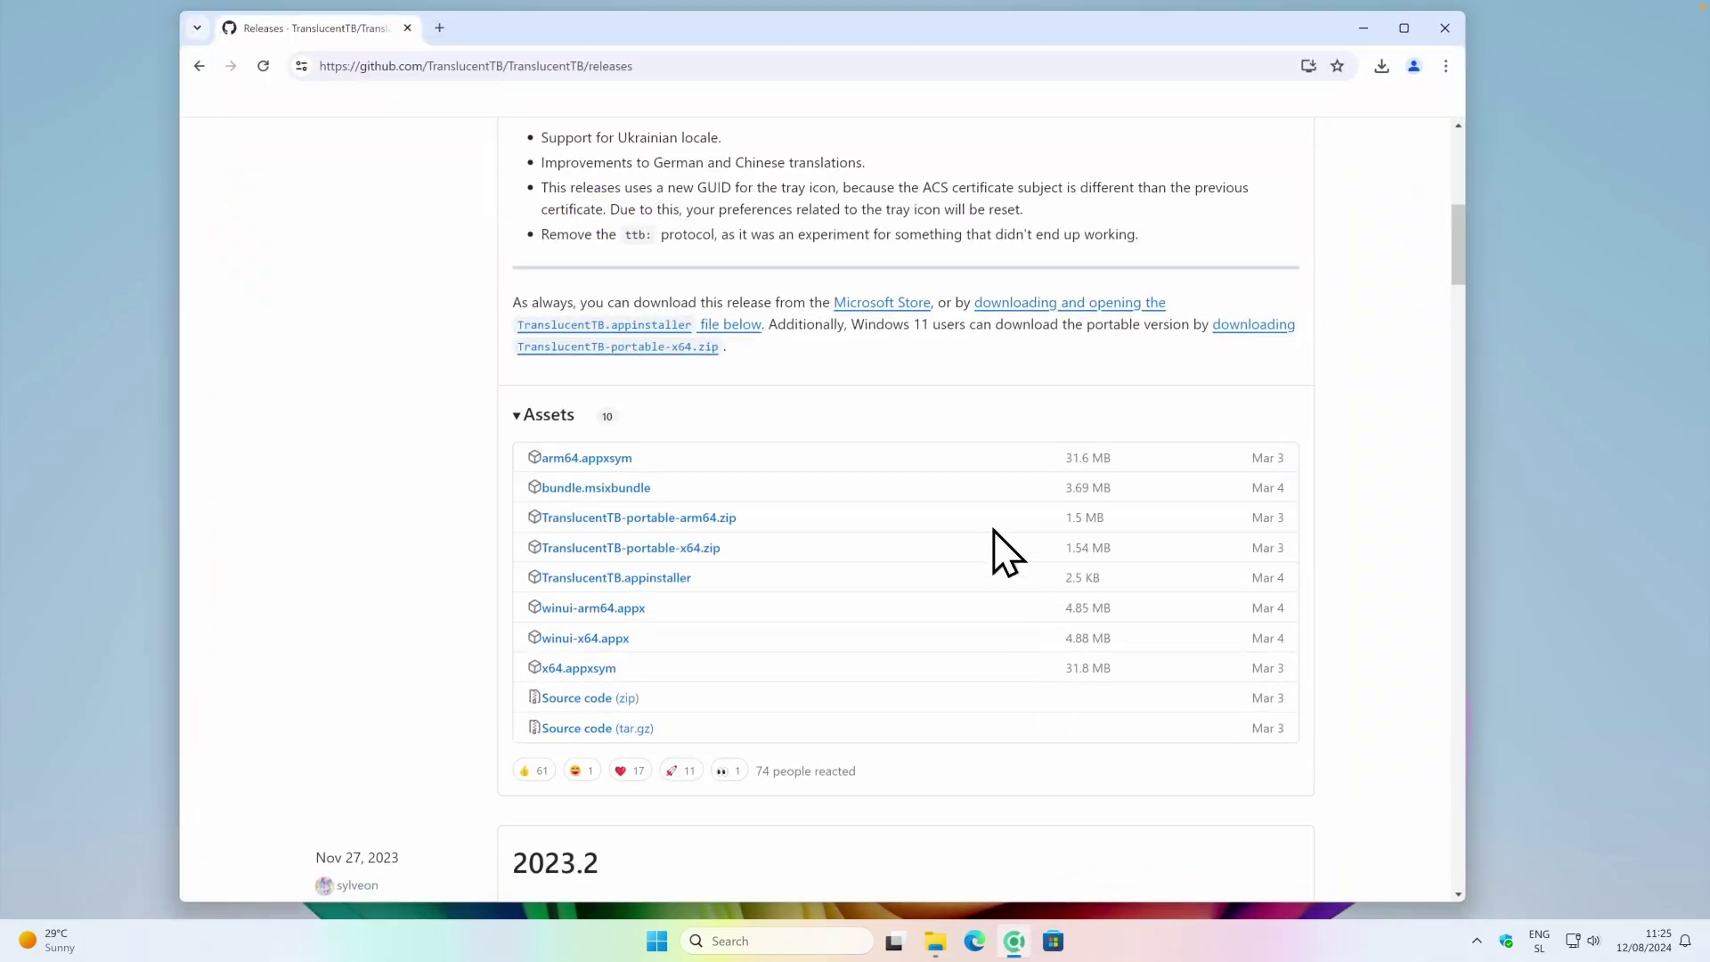
click(1364, 27)
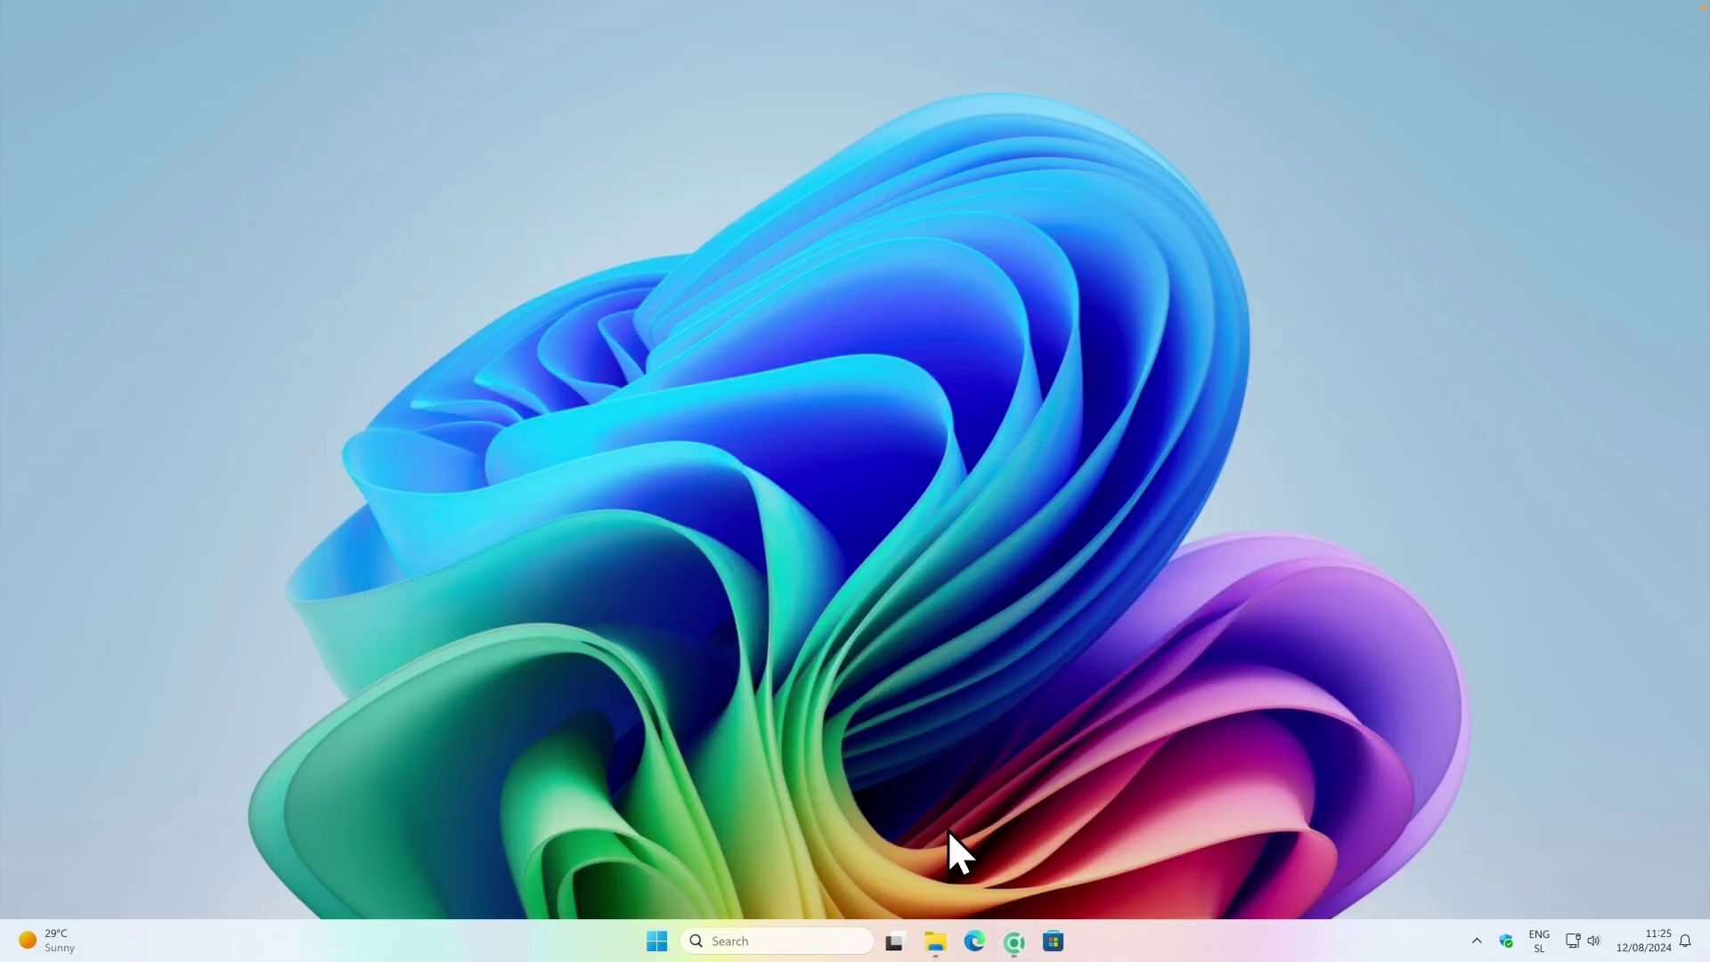
click(936, 941)
click(431, 469)
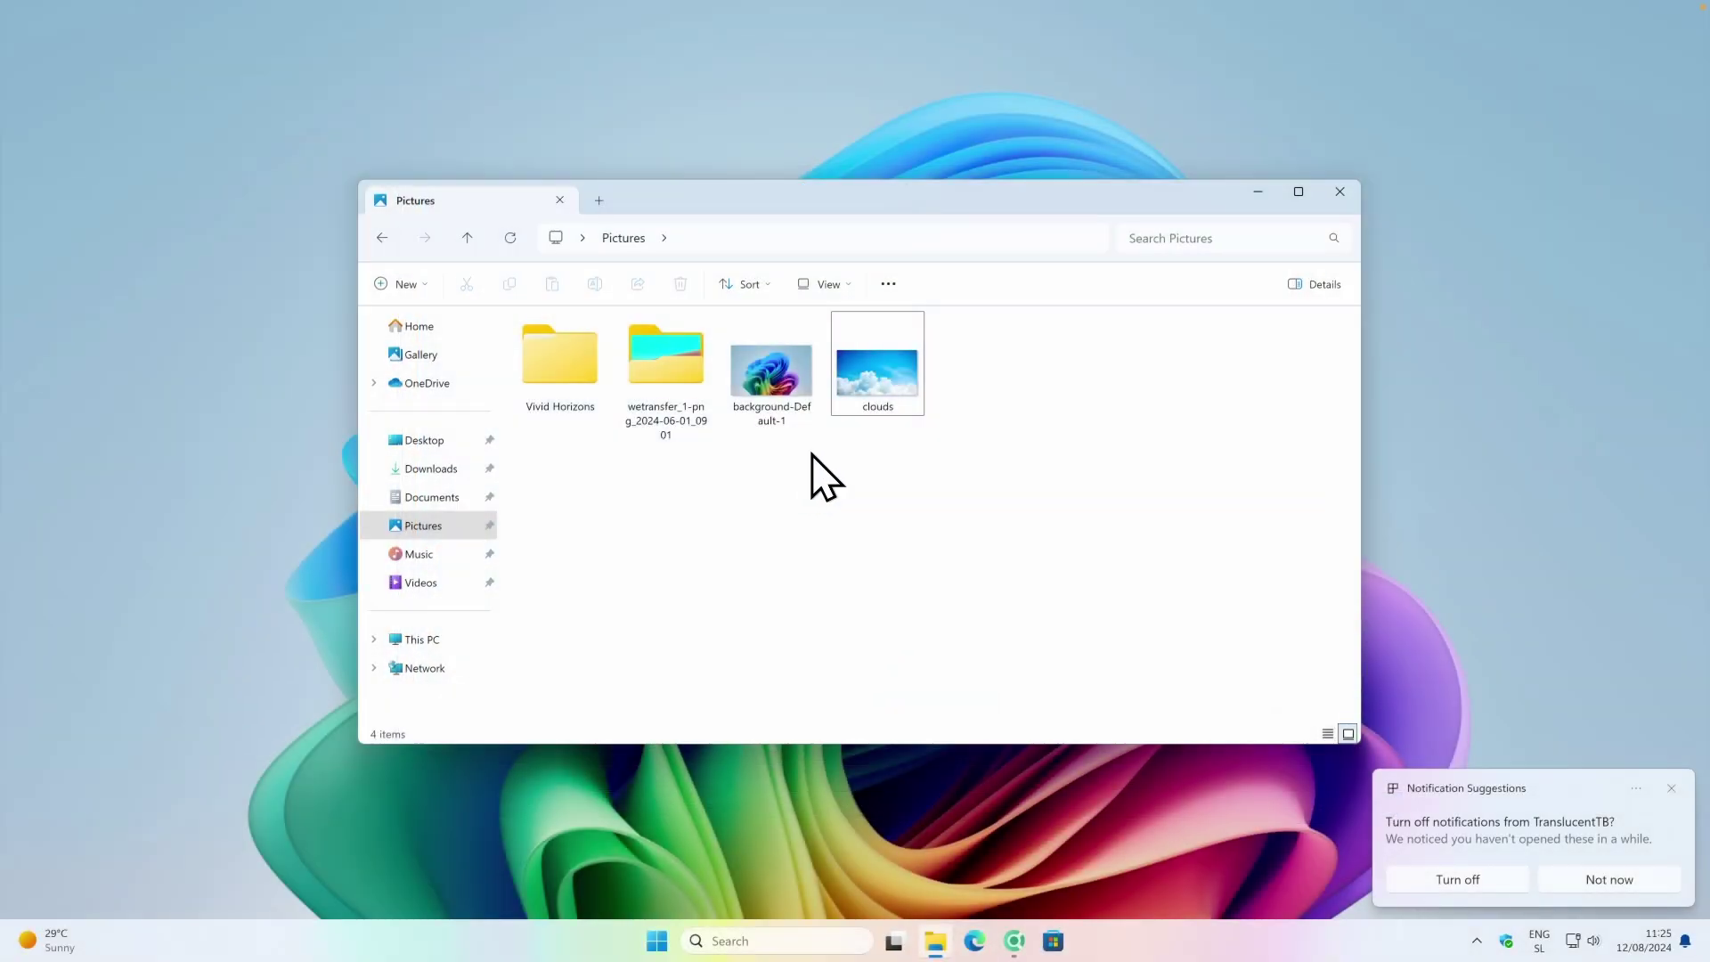
click(894, 343)
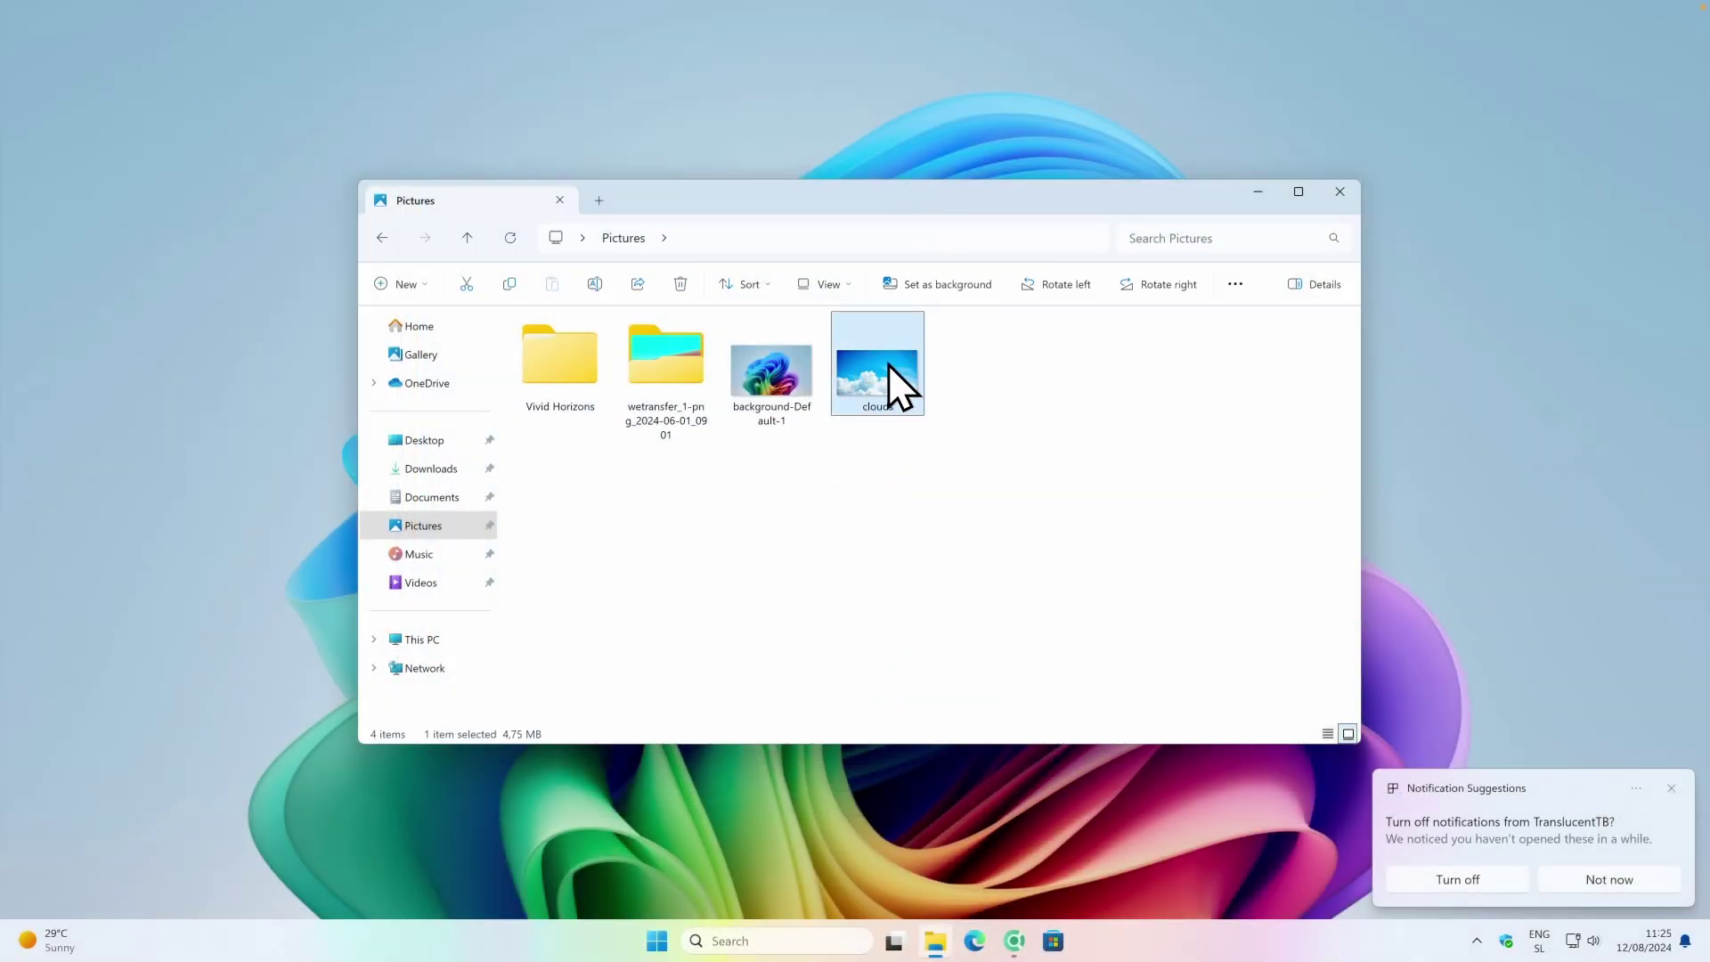
right_click(889, 366)
click(1005, 506)
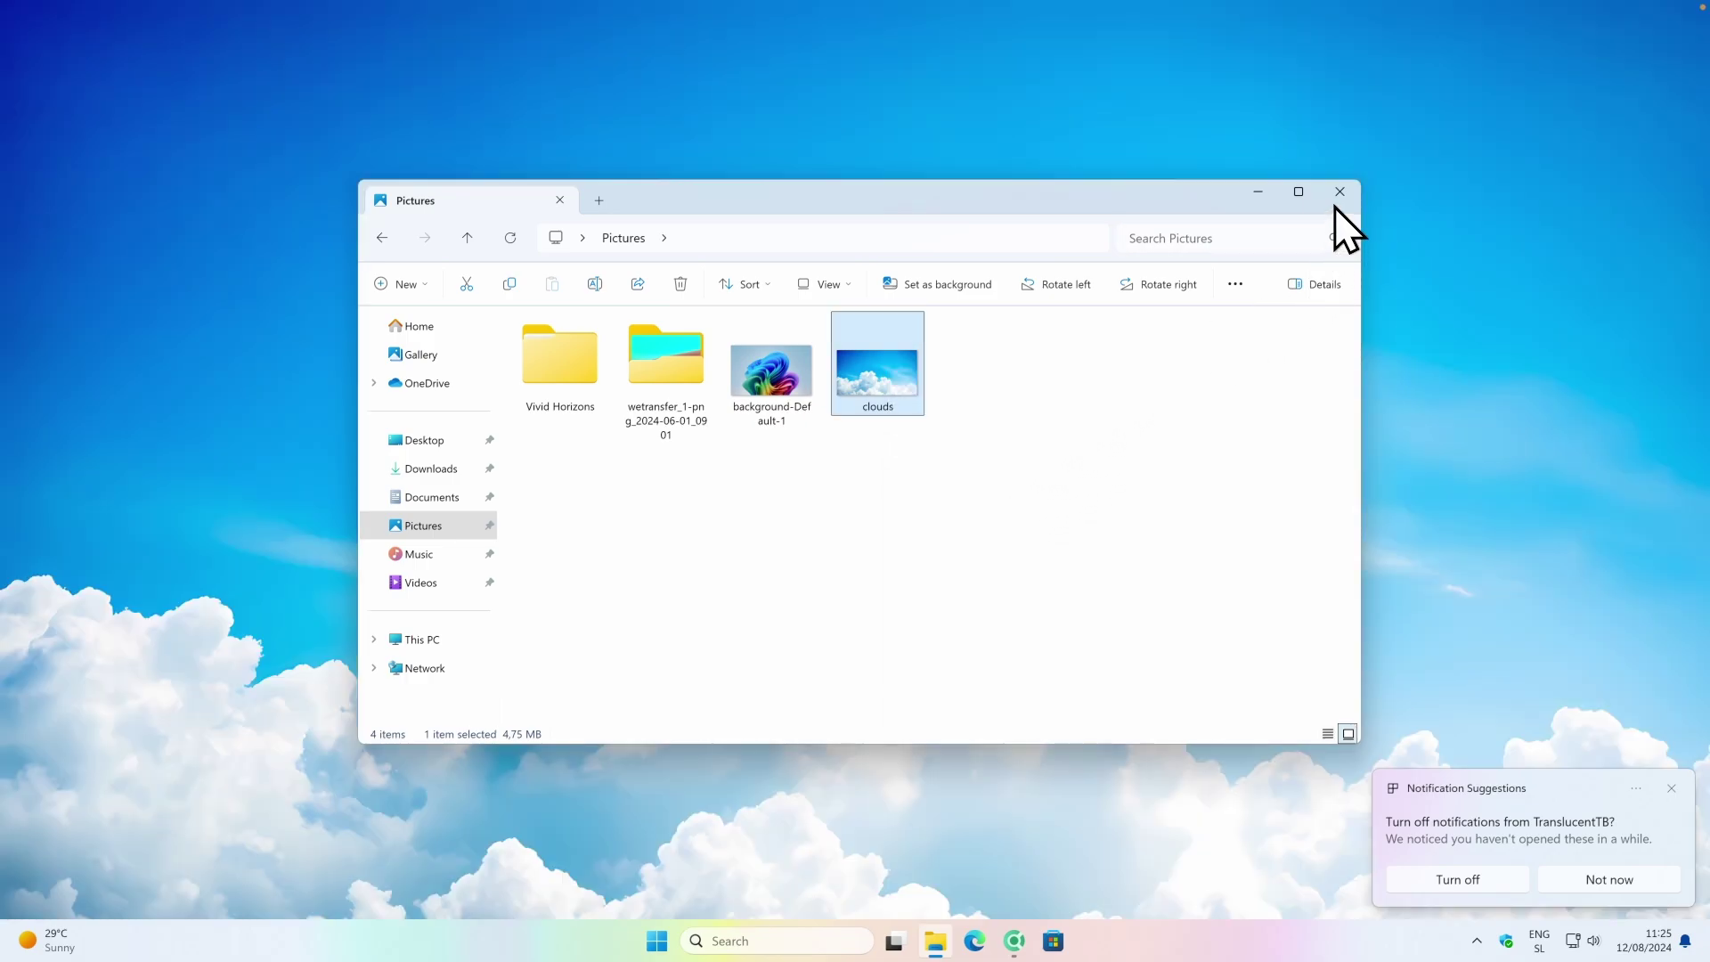
click(1338, 197)
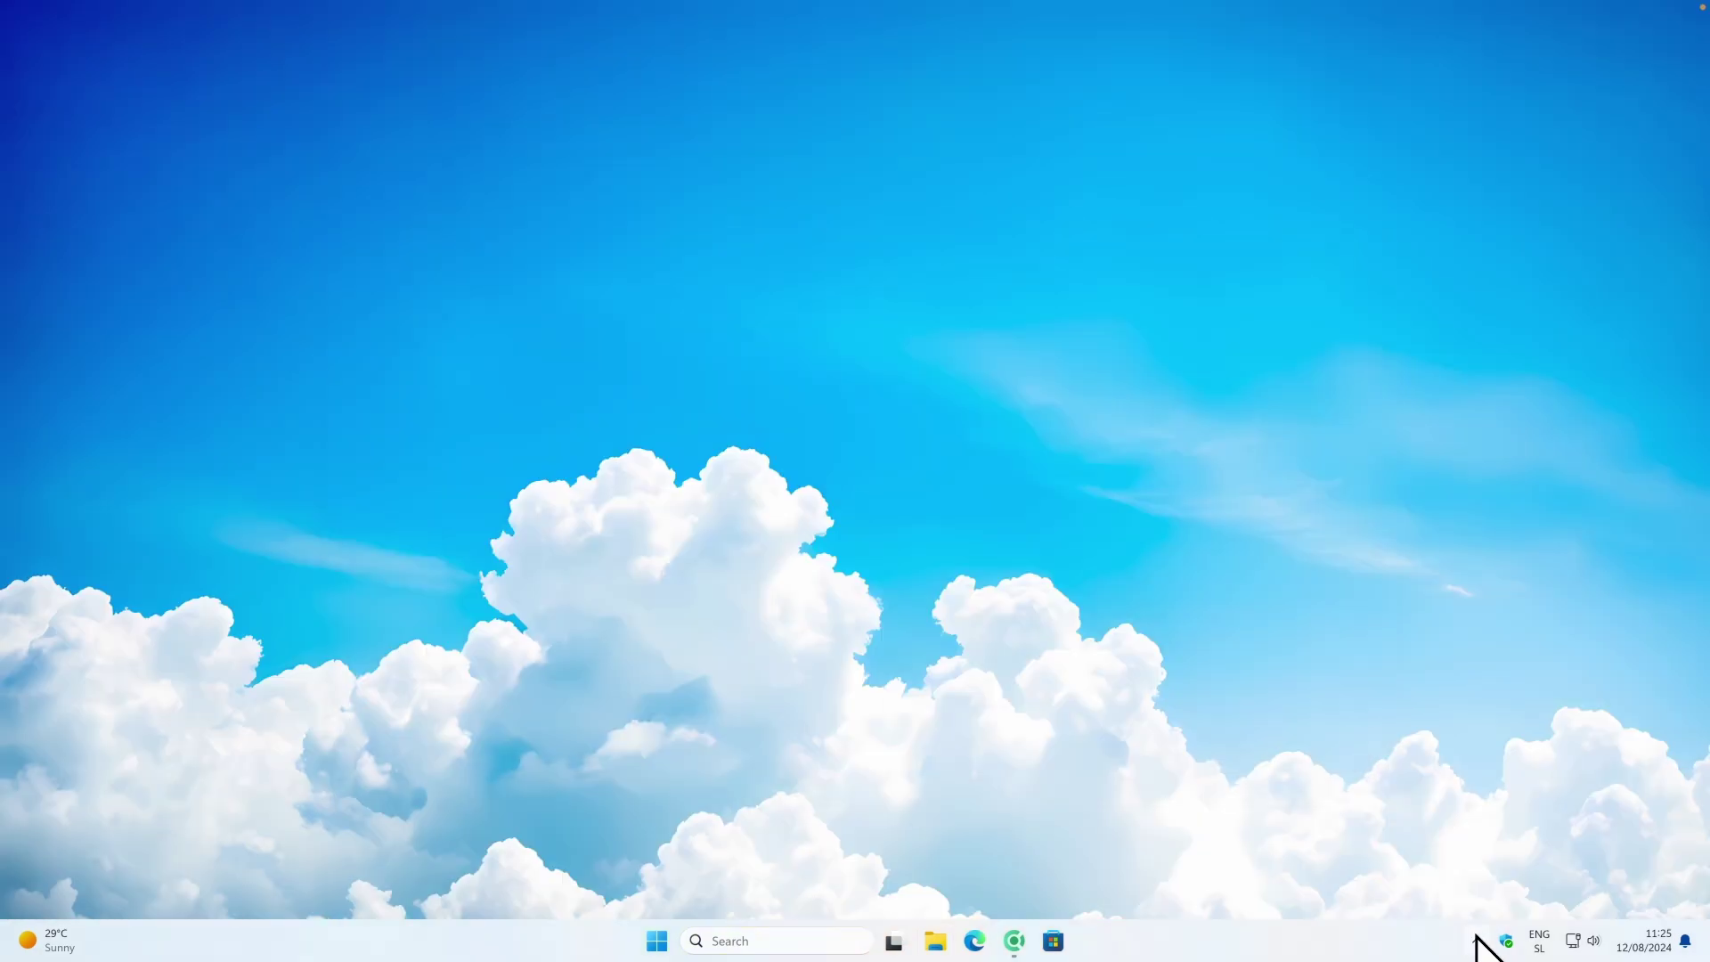
click(1477, 941)
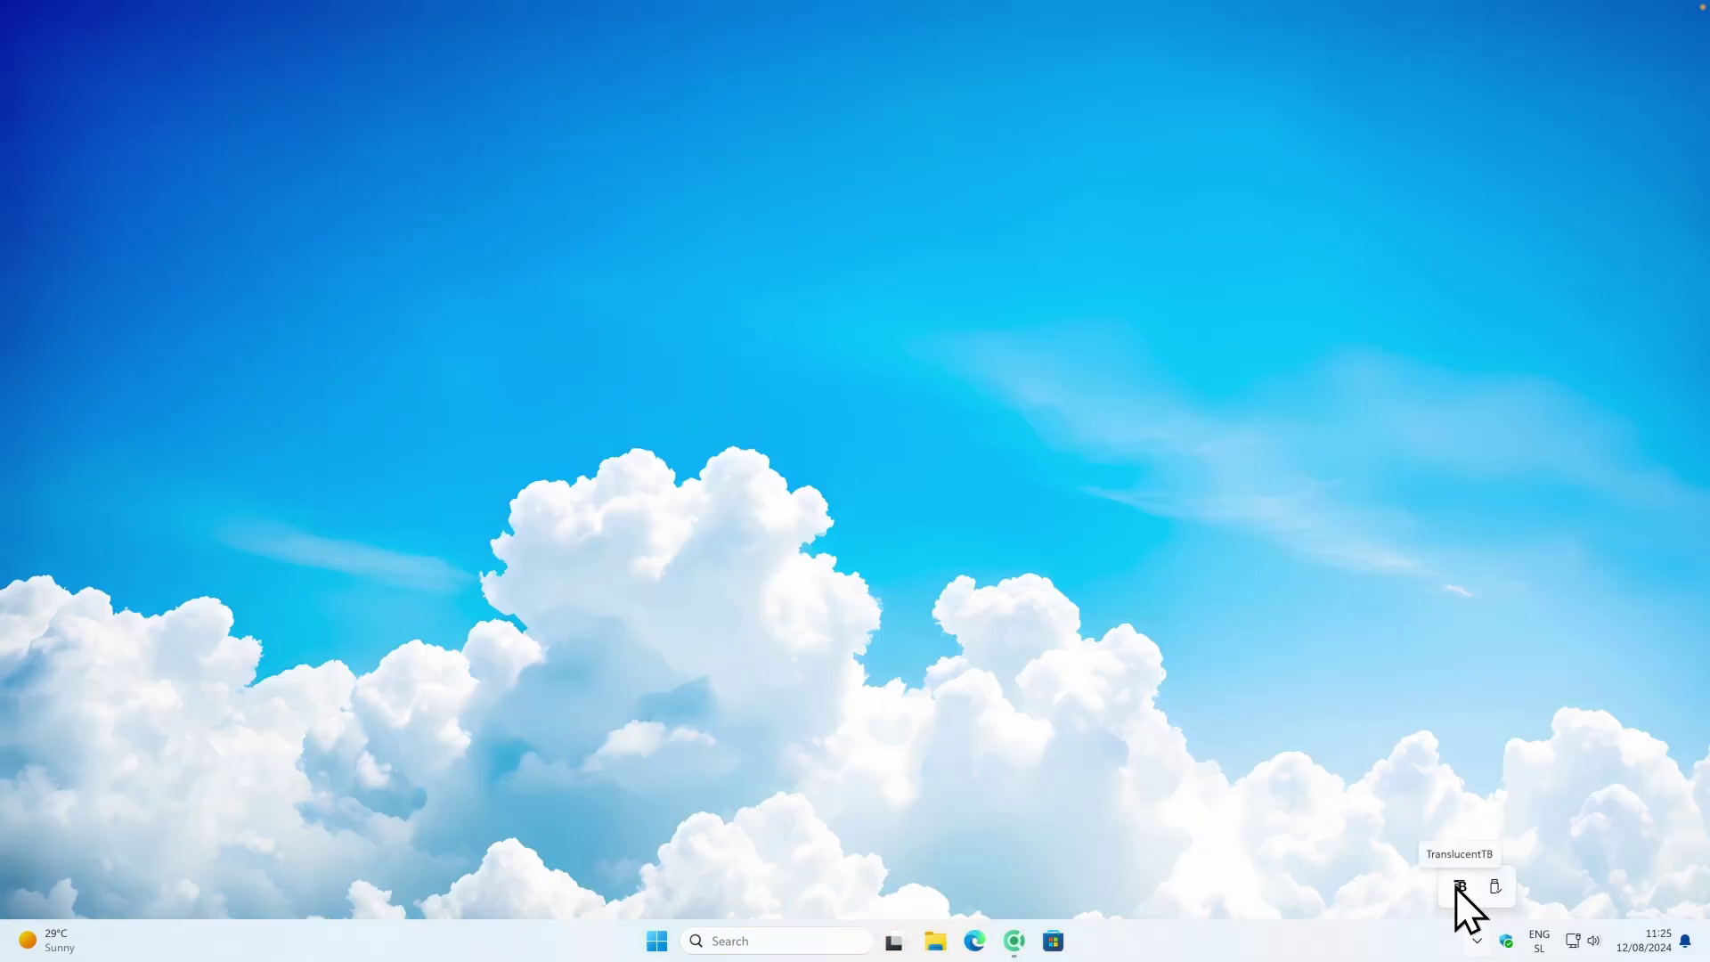
Set TranslucentTB's Desktop taskbar style to Acrylic.
right_click(1458, 888)
mouse_move(1541, 605)
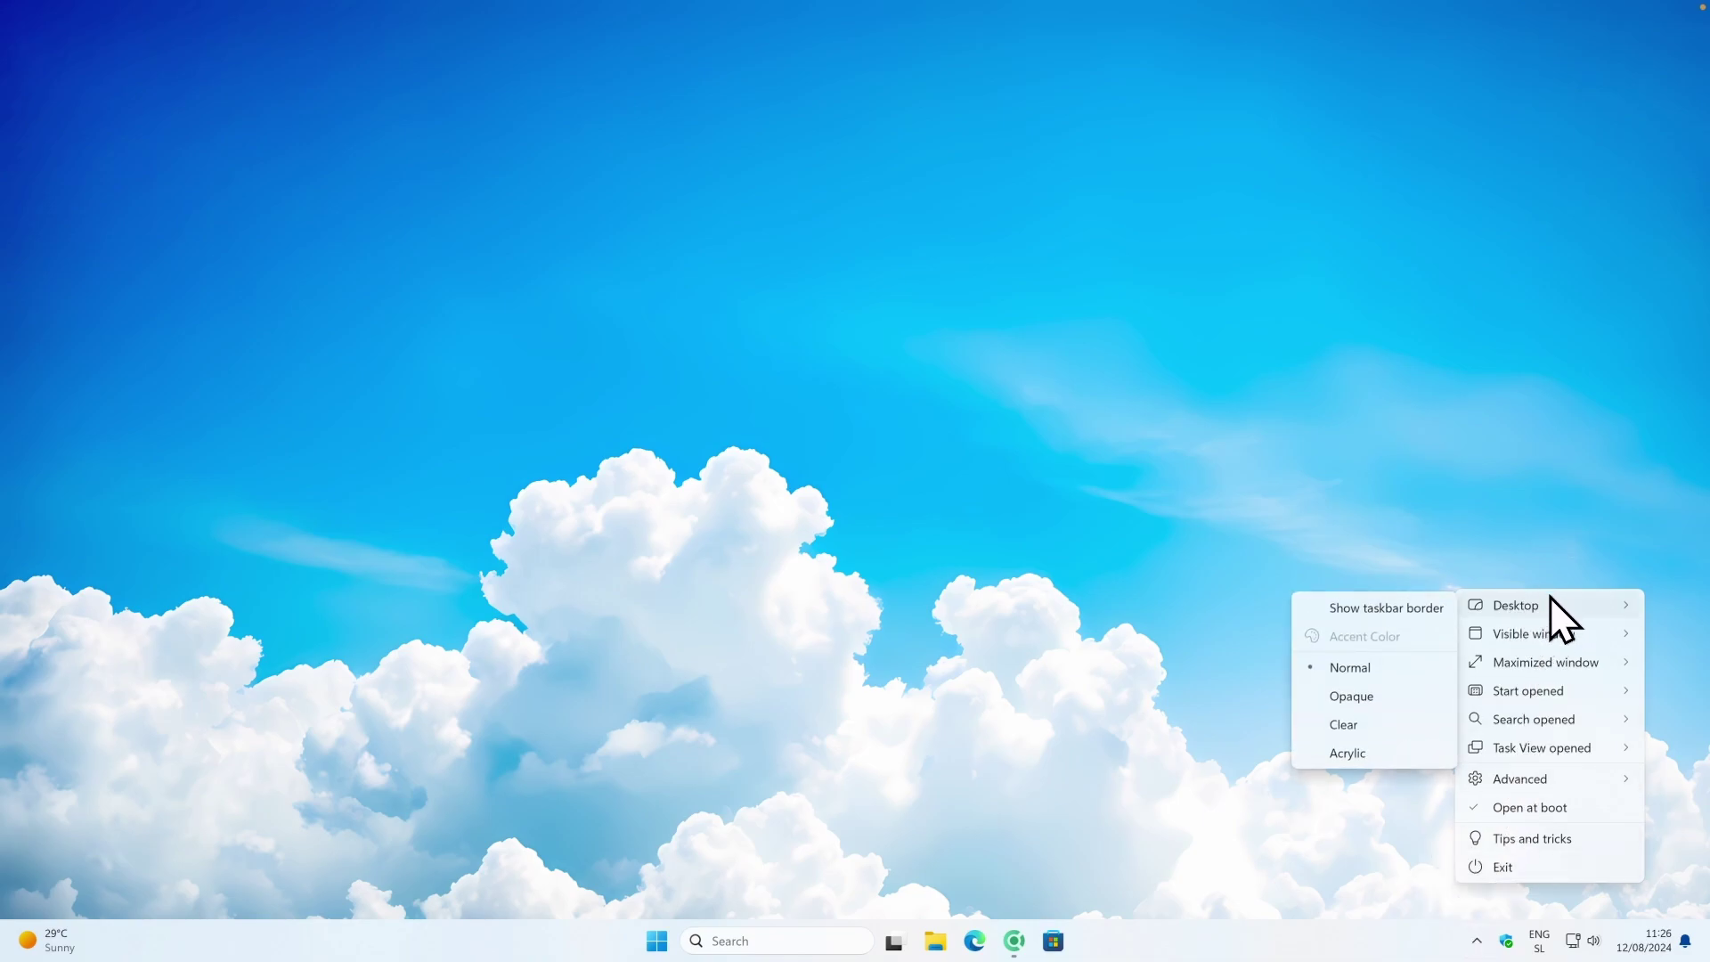
click(1360, 755)
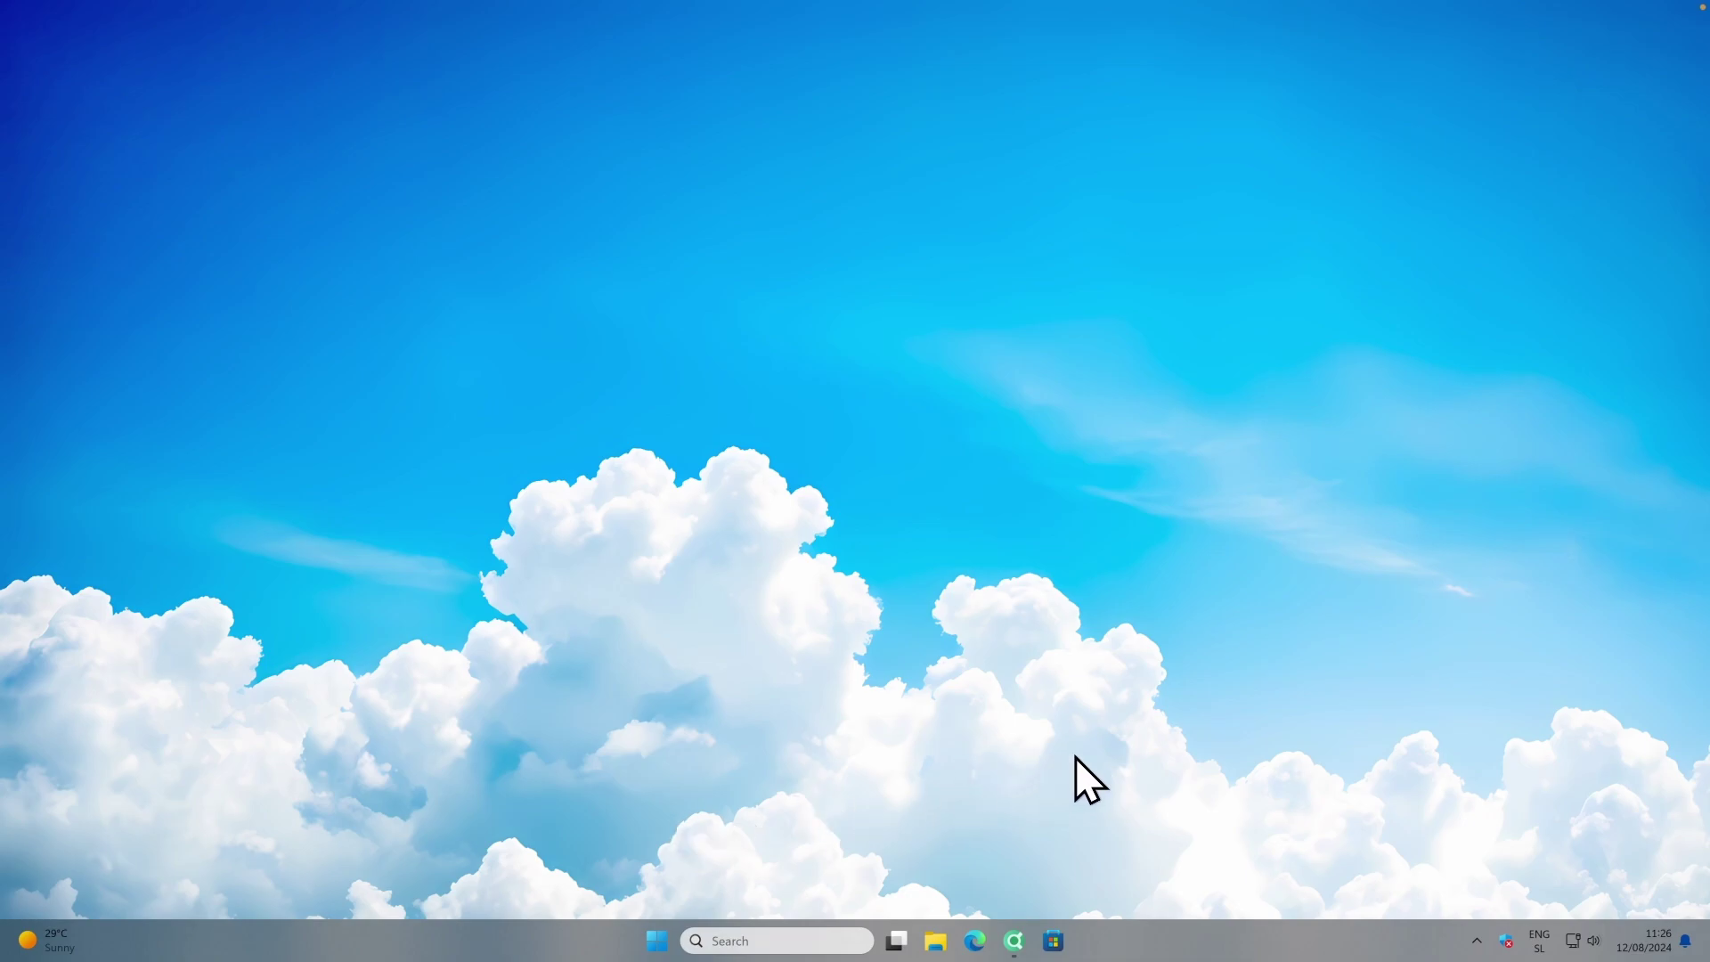
Drop the Desktop accent colour's opacity to zero and apply it.
click(1477, 941)
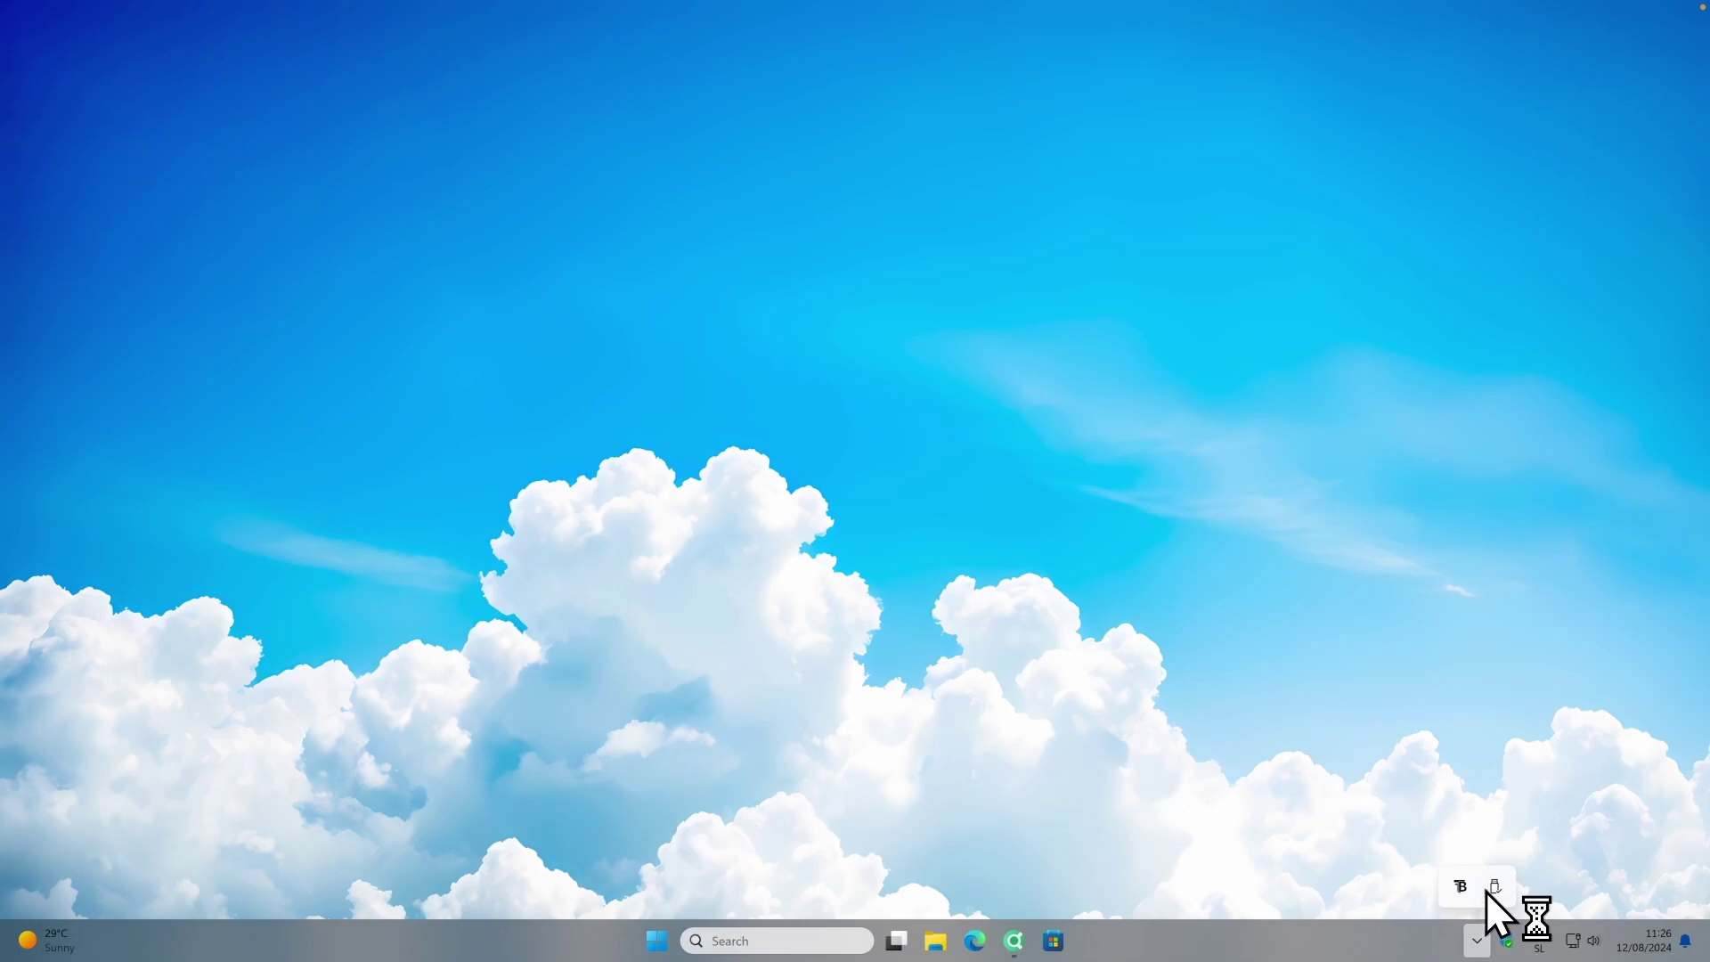
click(1467, 882)
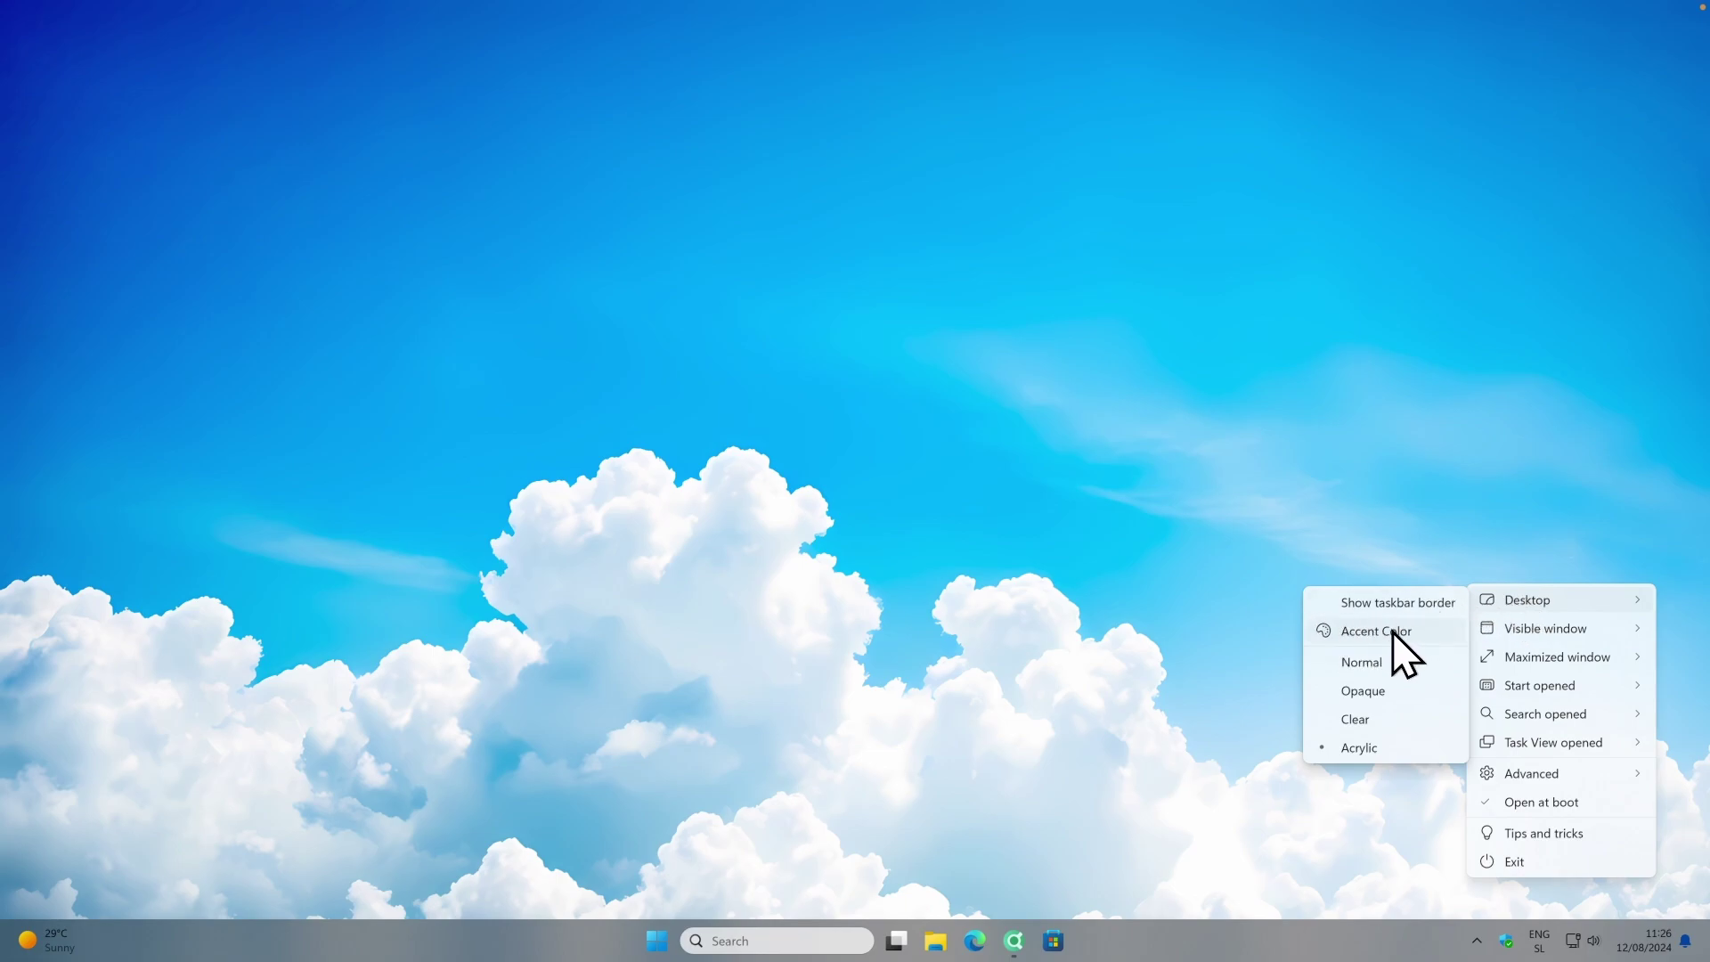
click(1376, 630)
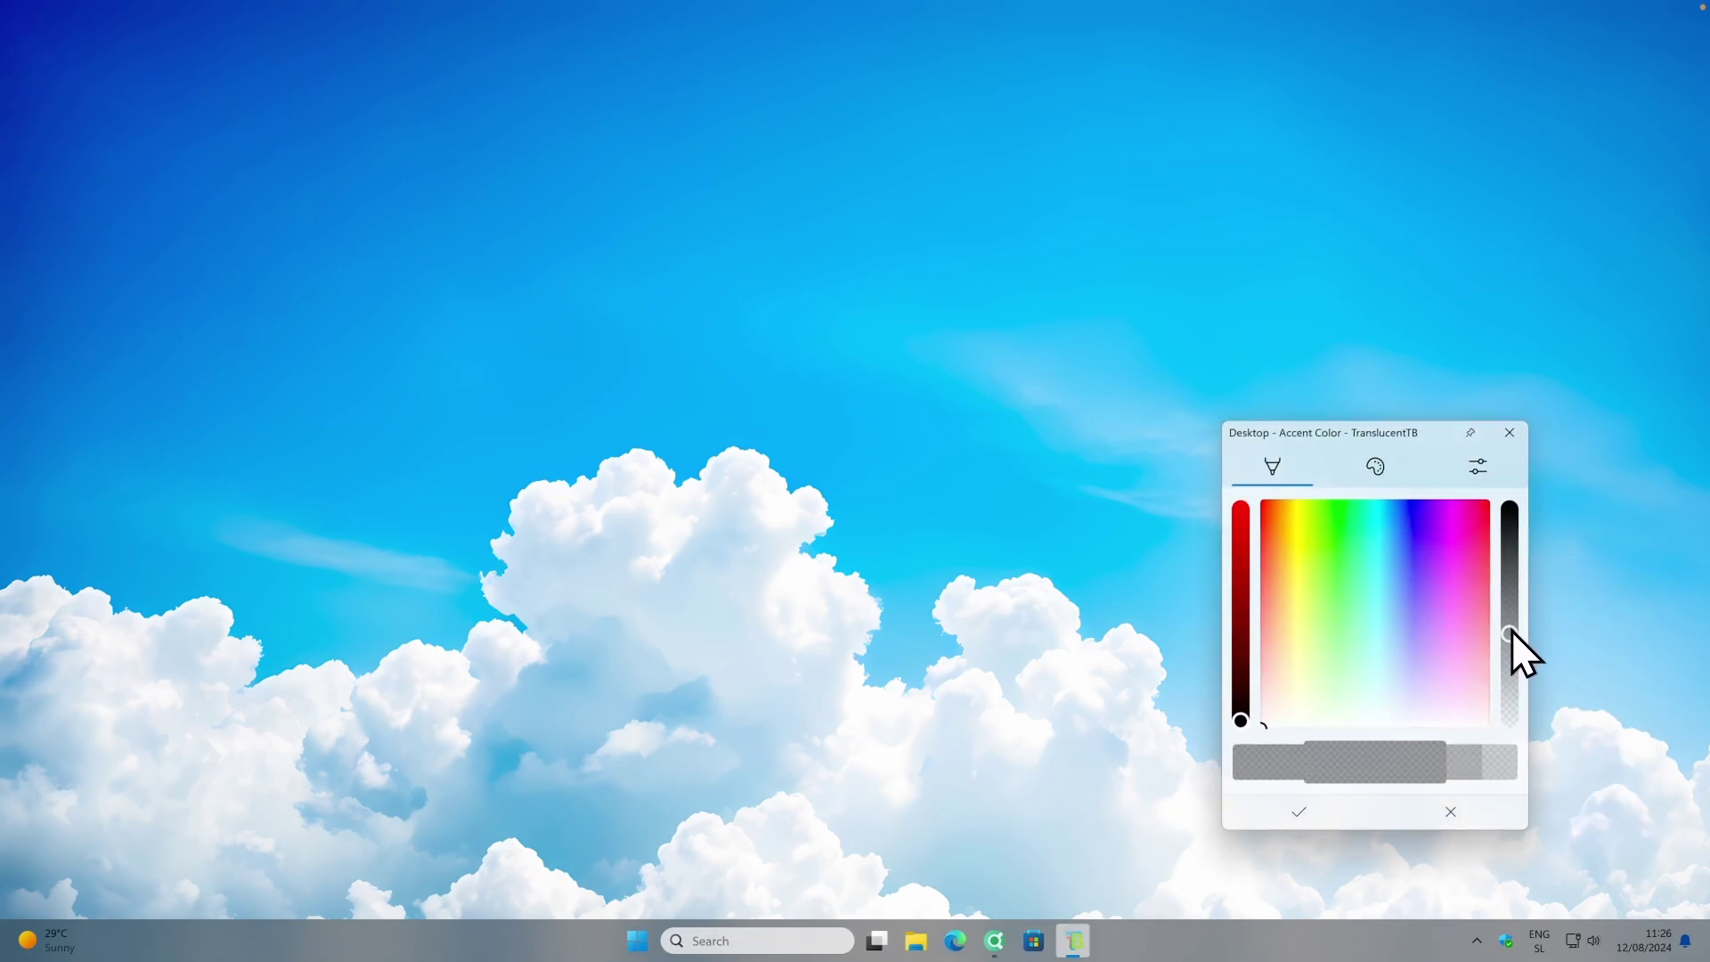
drag(1511, 631, 1541, 719)
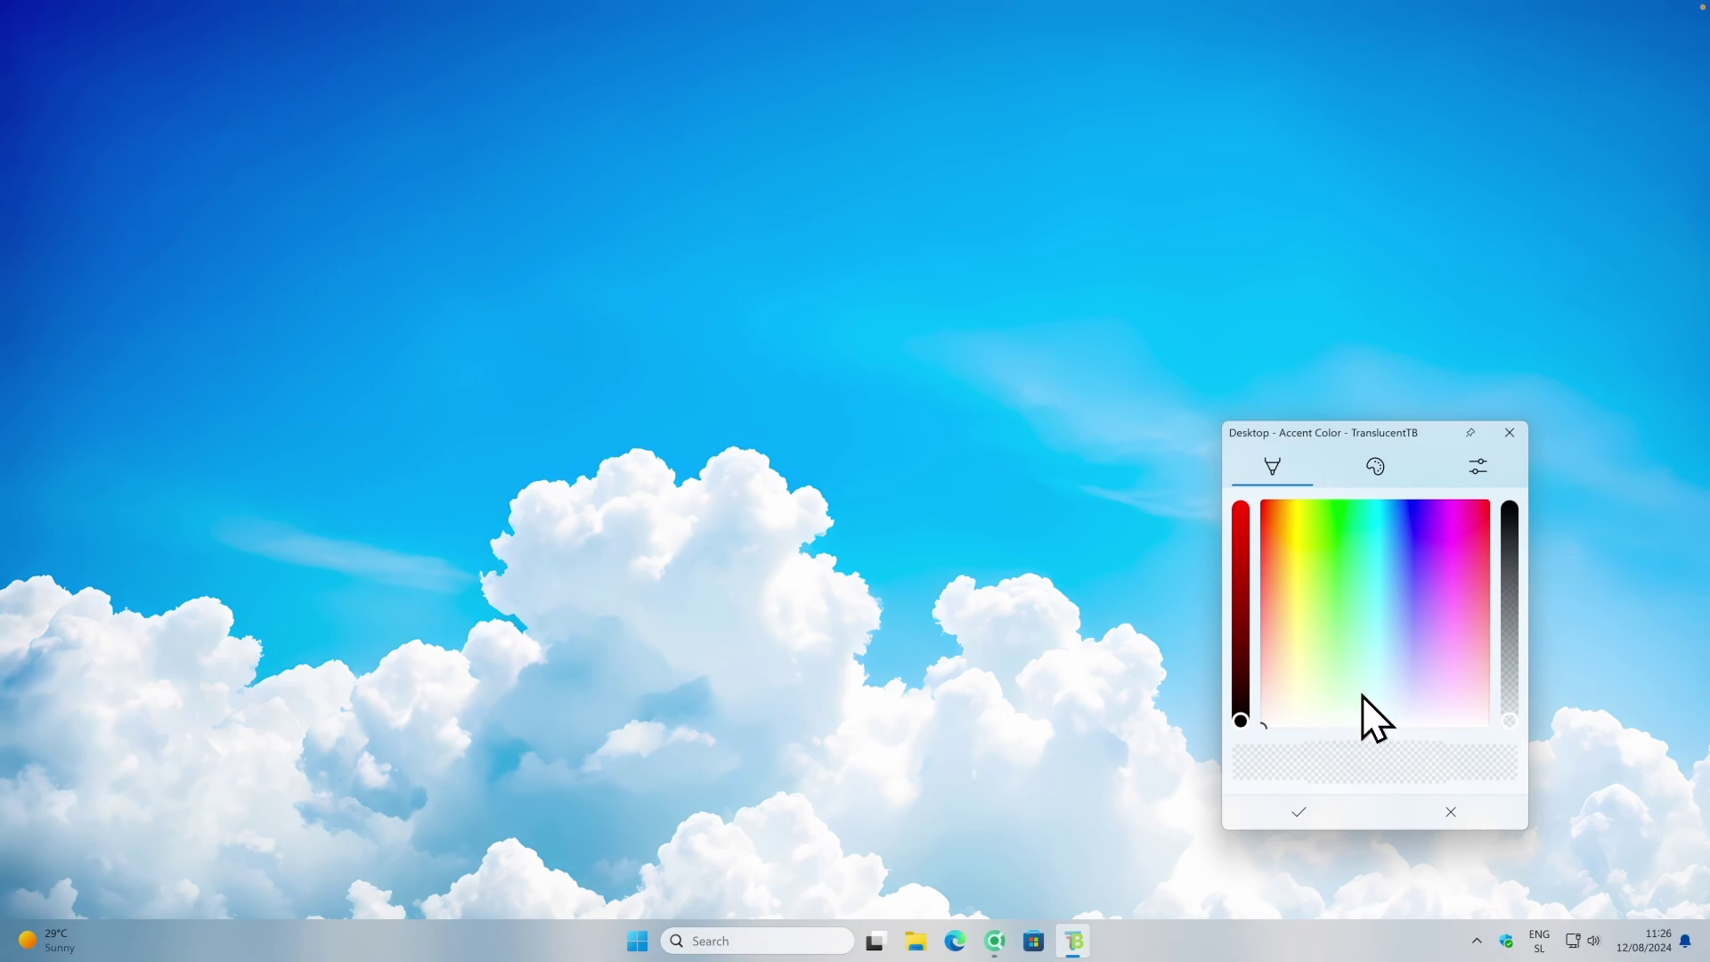
click(1311, 813)
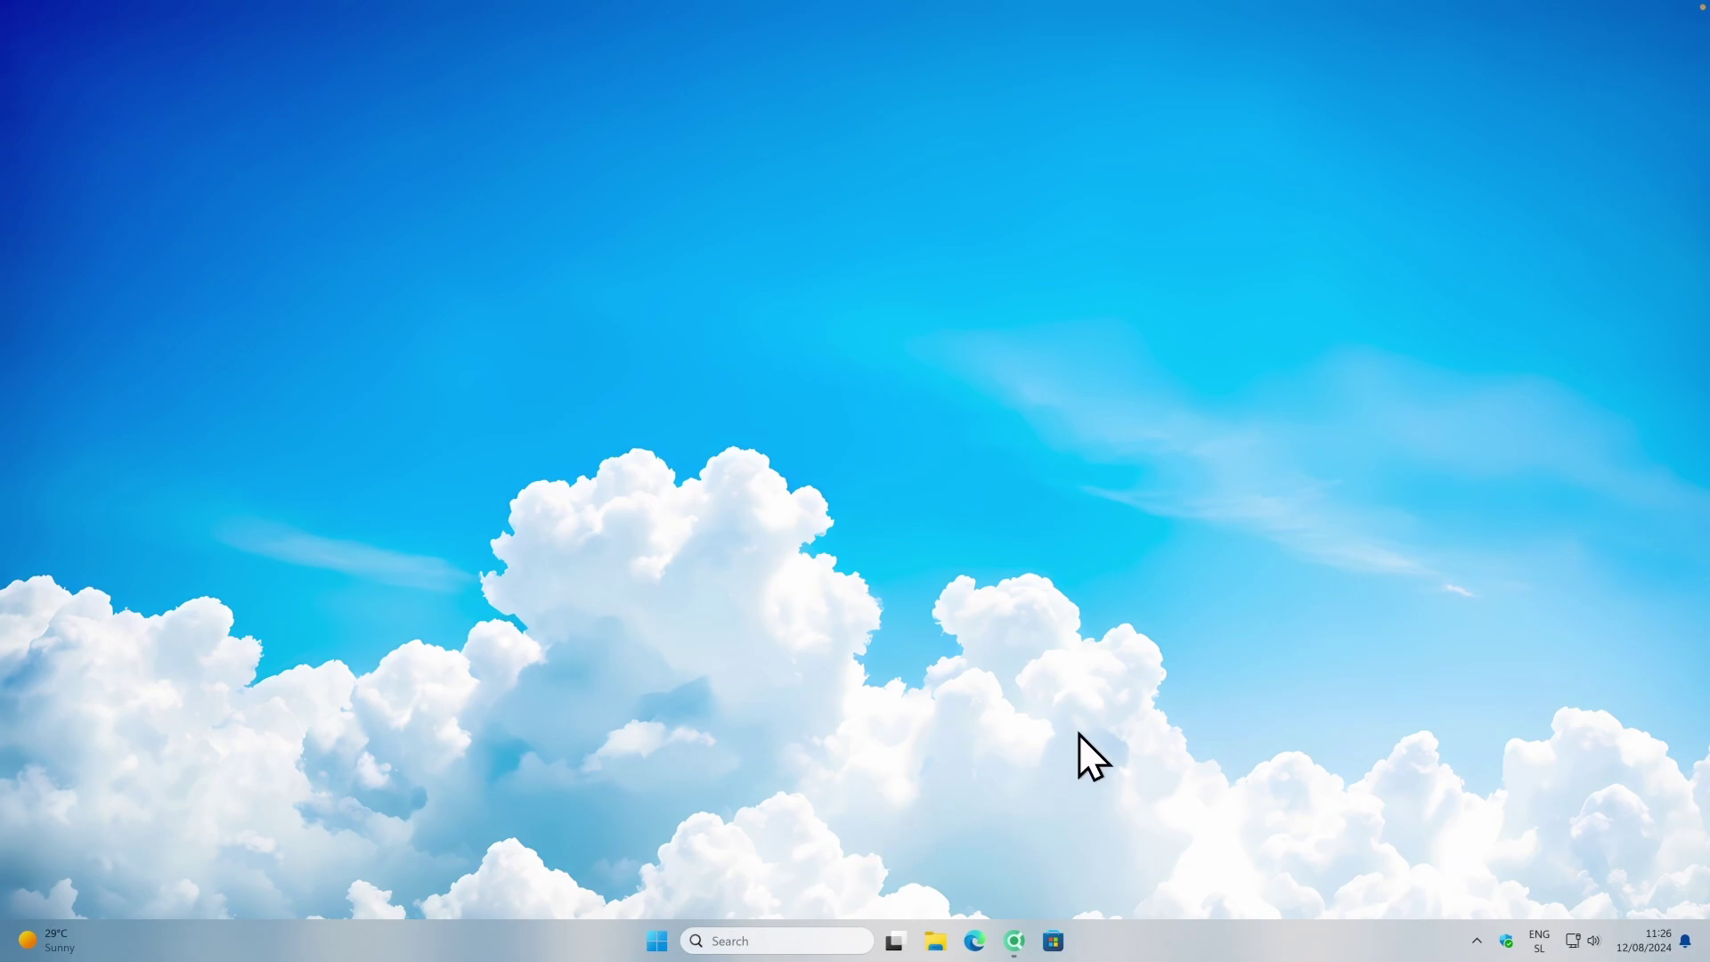
In Taskbar settings, set Taskbar behaviors alignment to Left, then close Settings.
right_click(1223, 940)
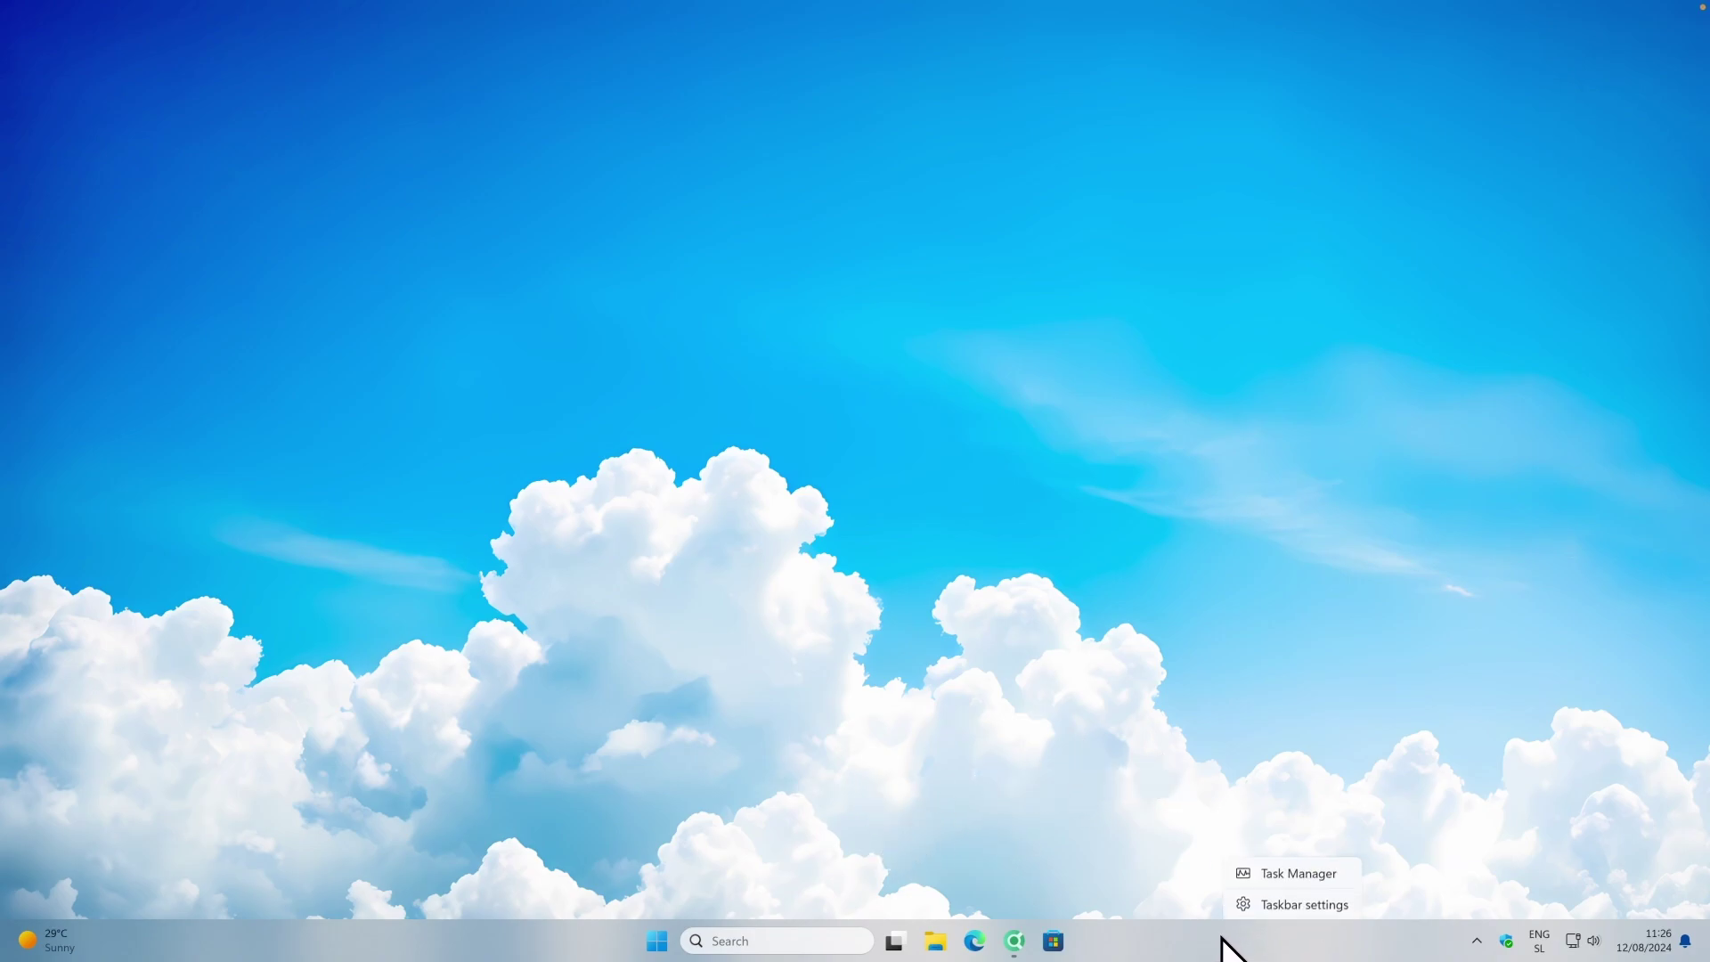
click(1293, 904)
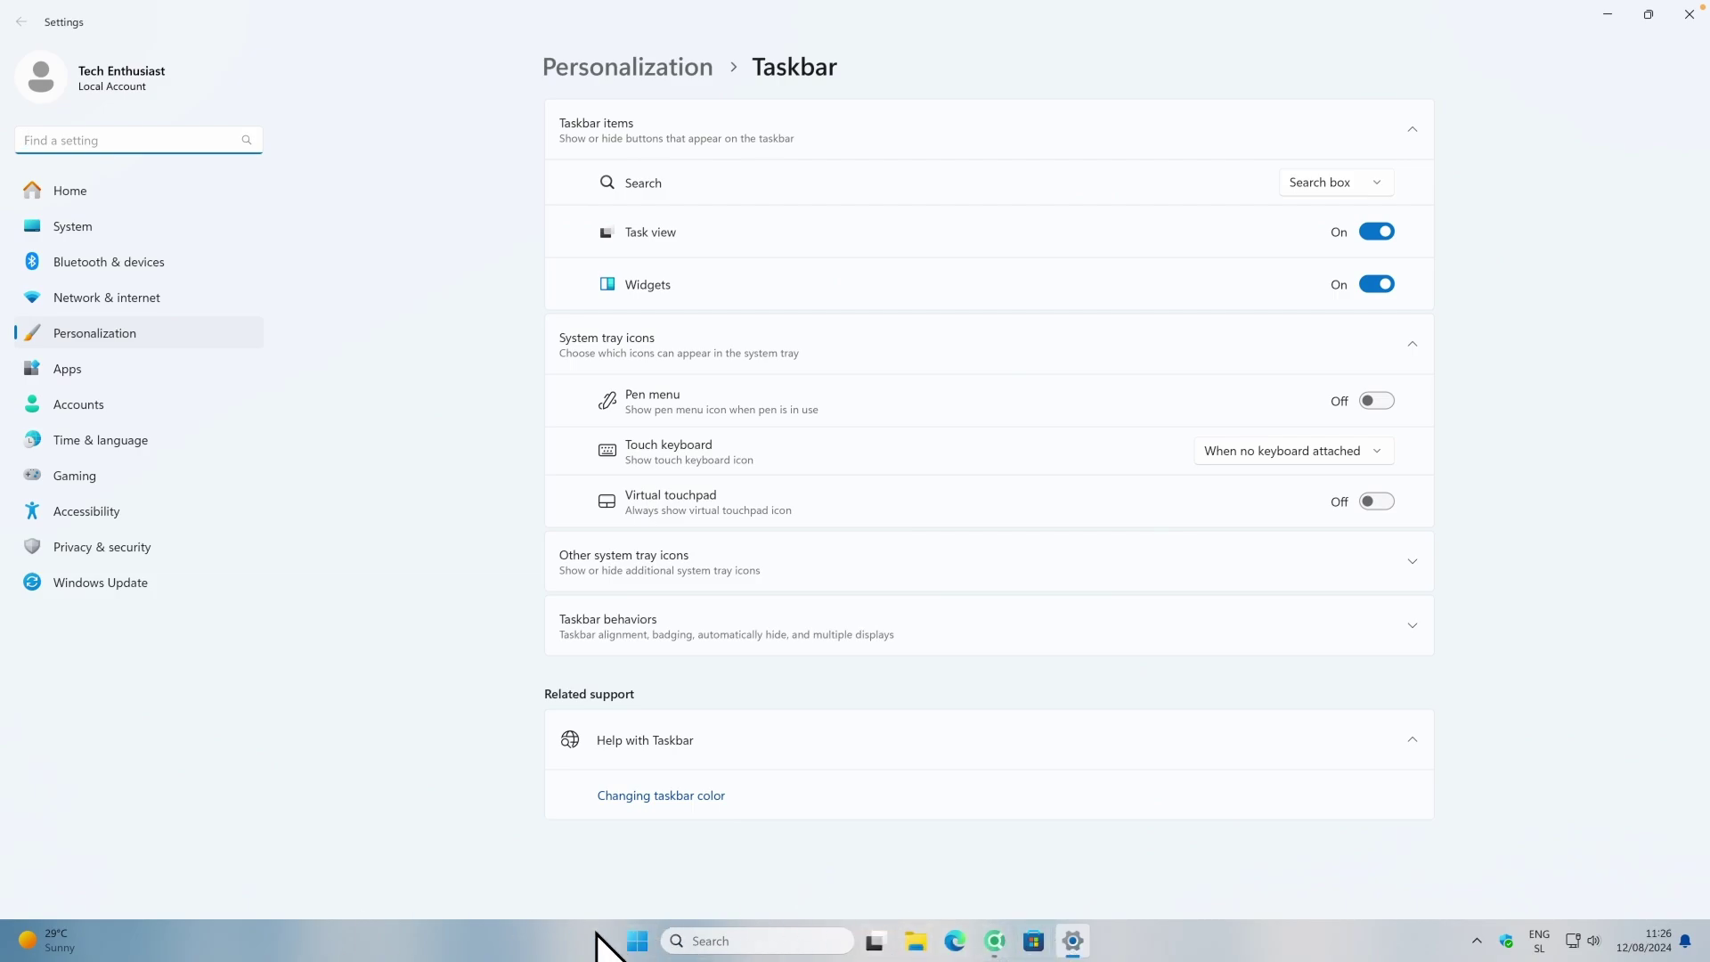
click(701, 636)
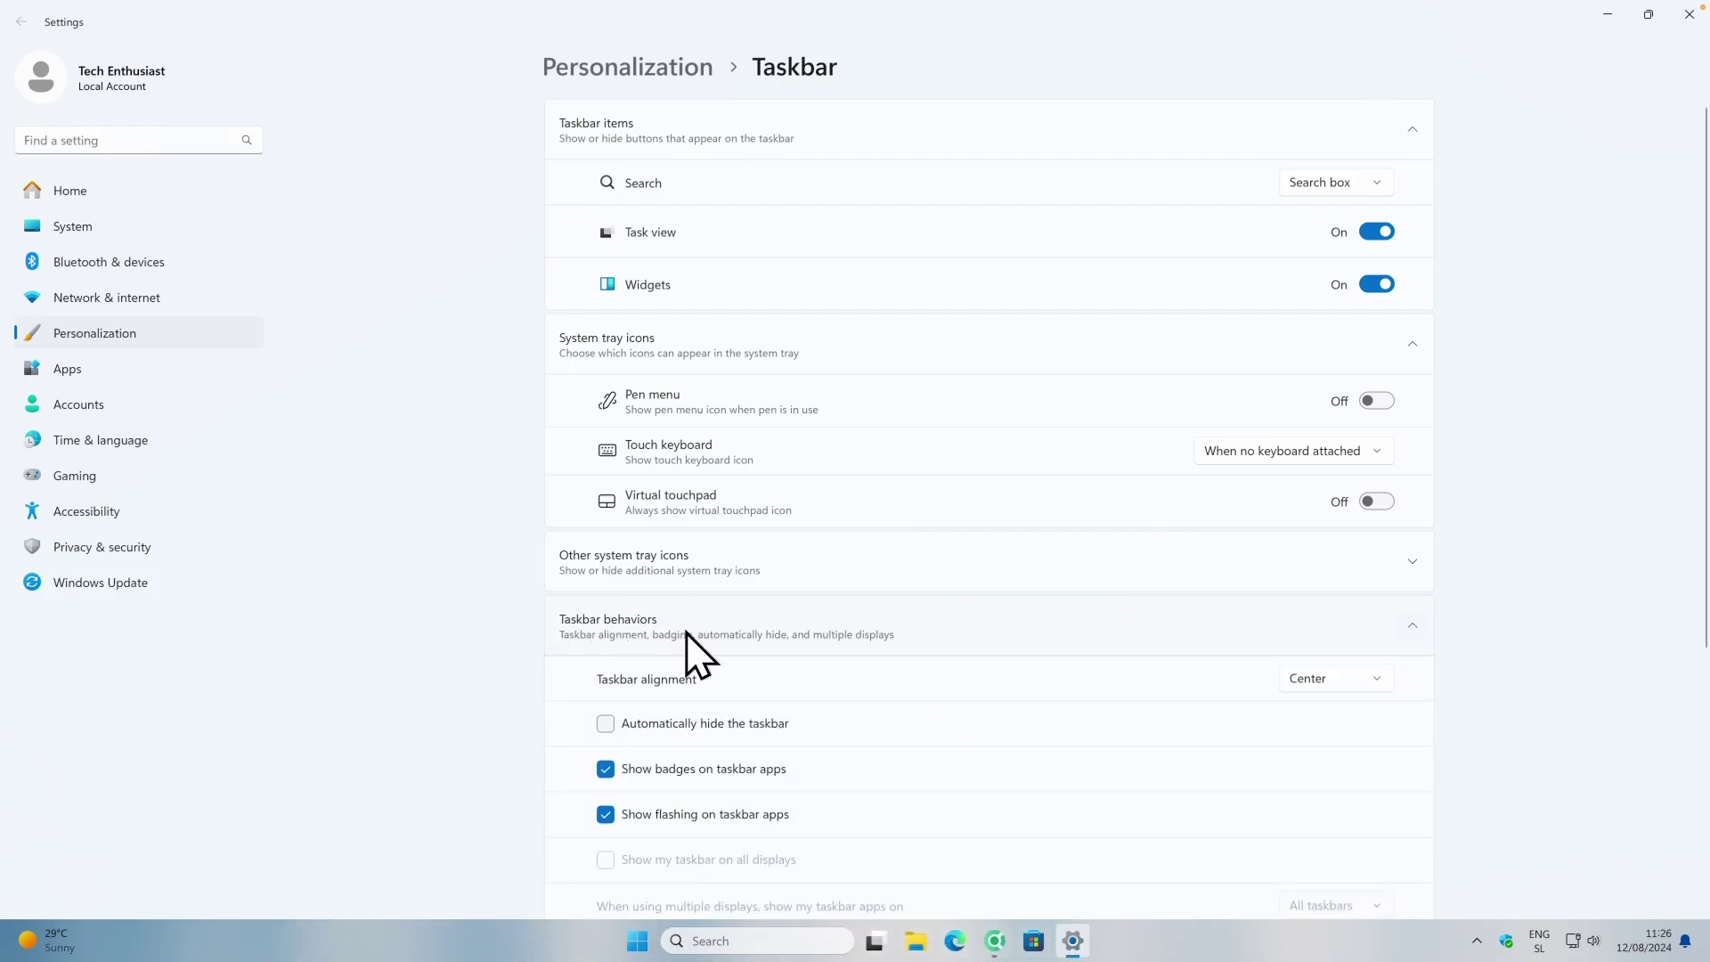
click(1306, 681)
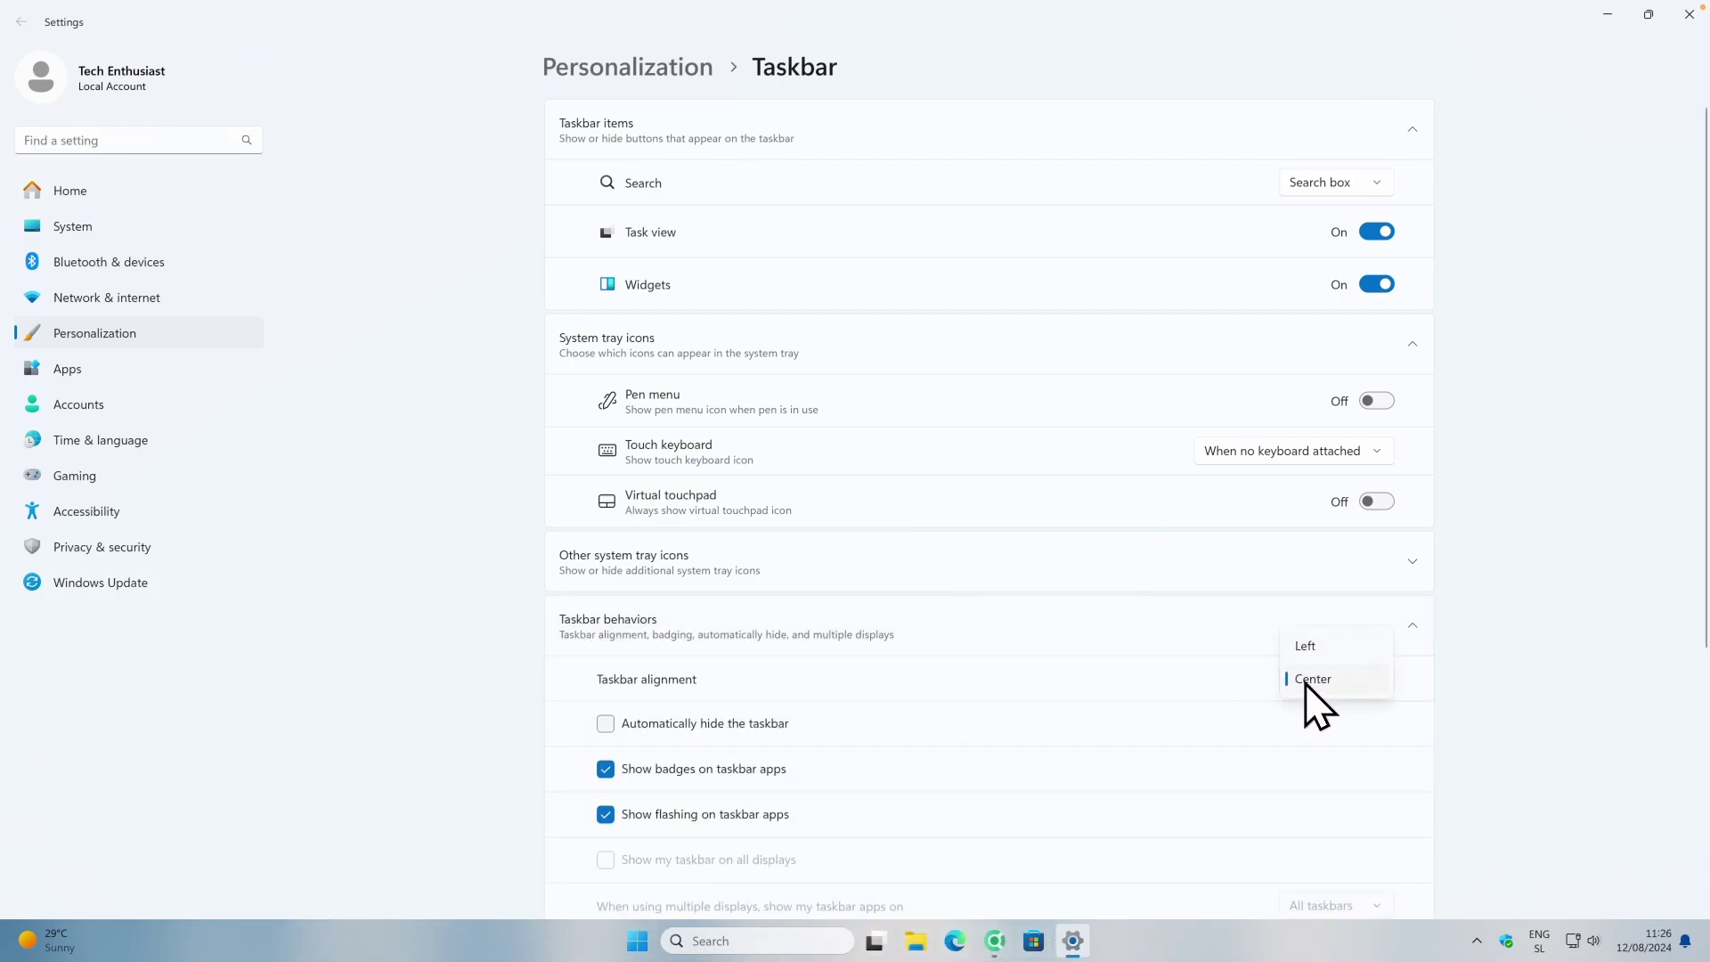
click(1317, 643)
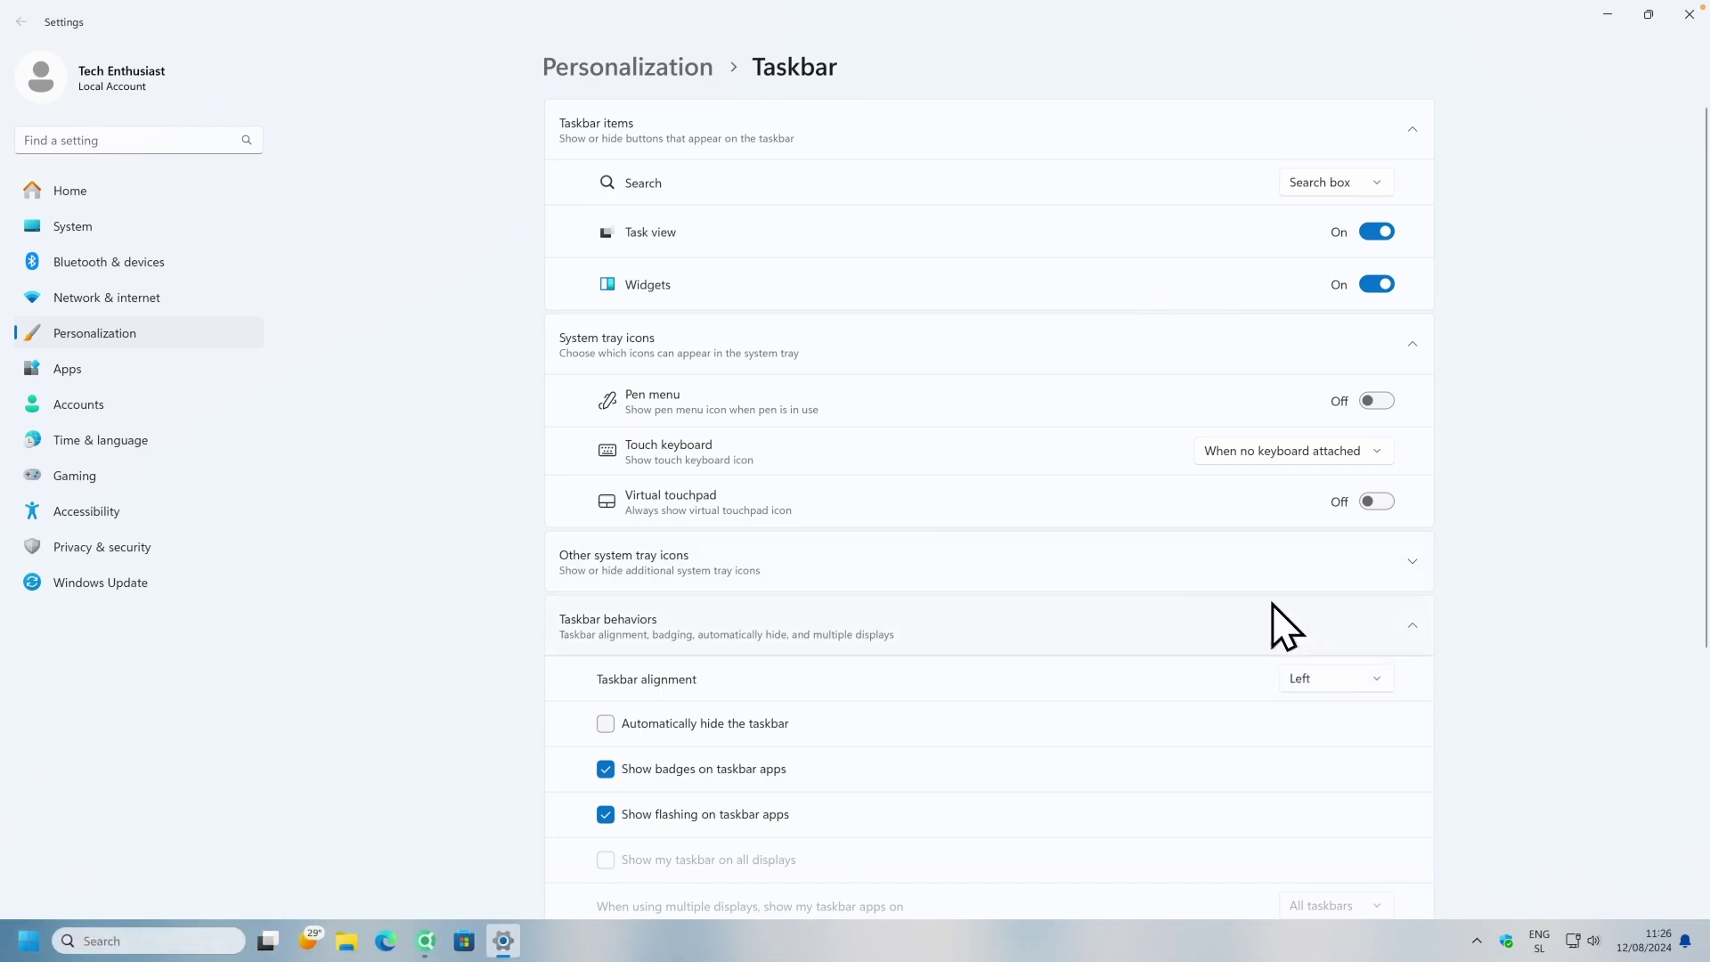
key(alt+F4)
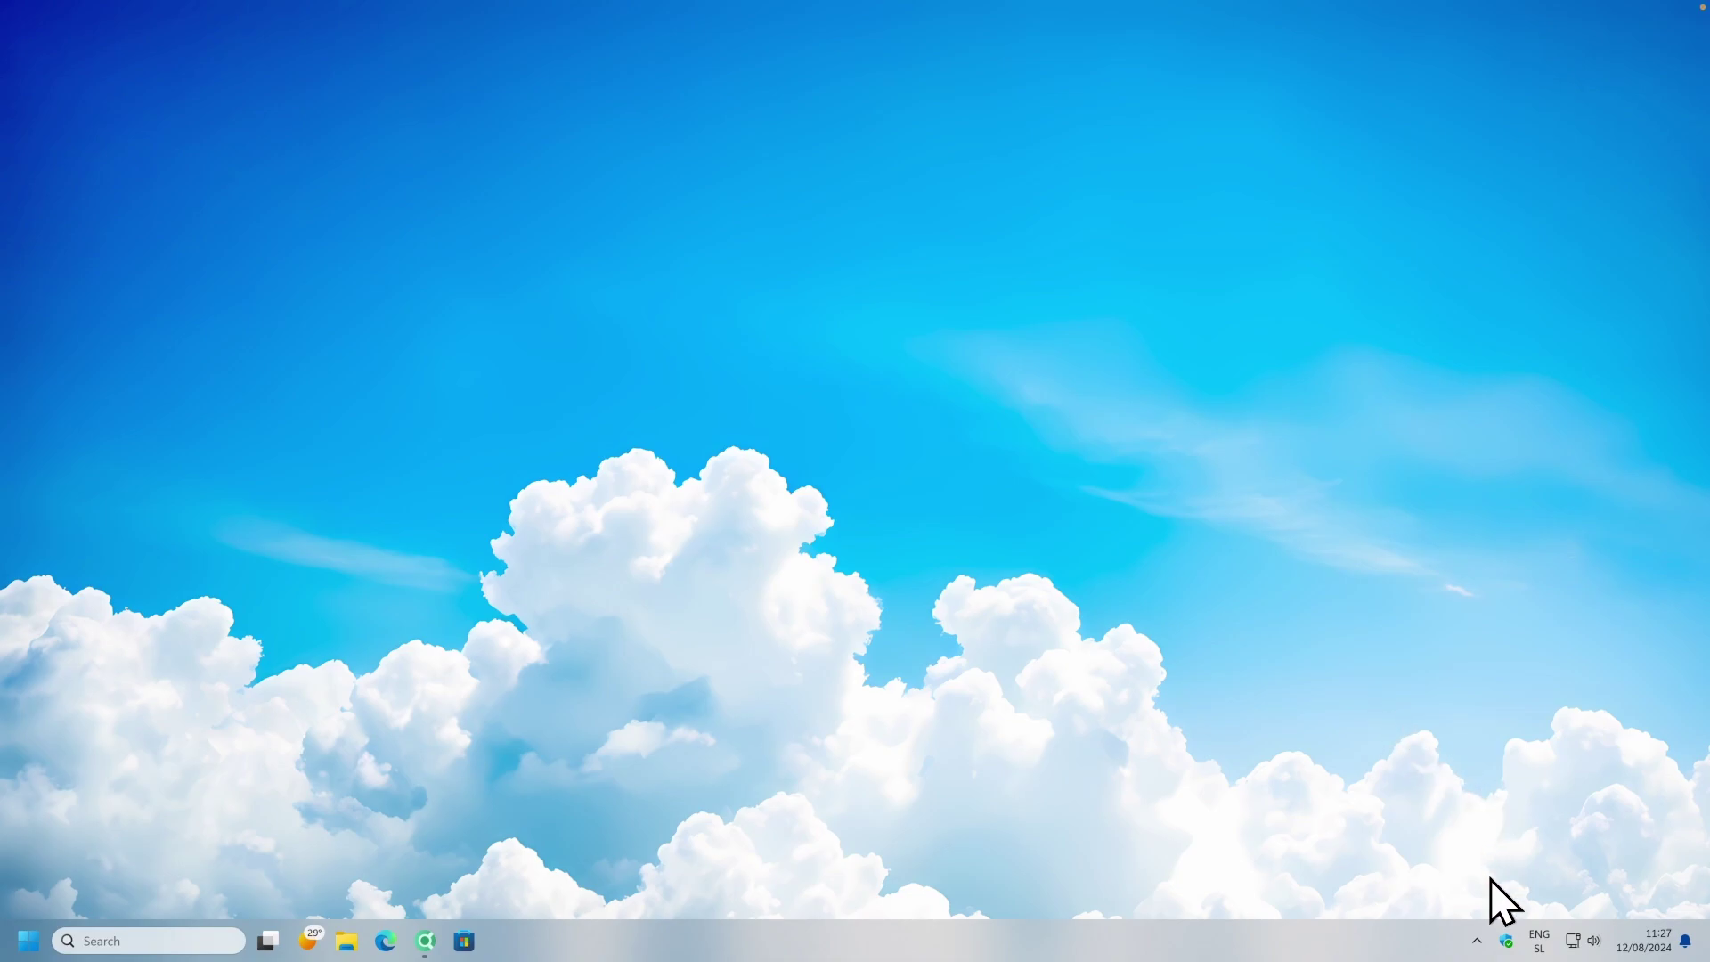
Turn off TranslucentTB's Open at boot option and exit the app.
click(1478, 942)
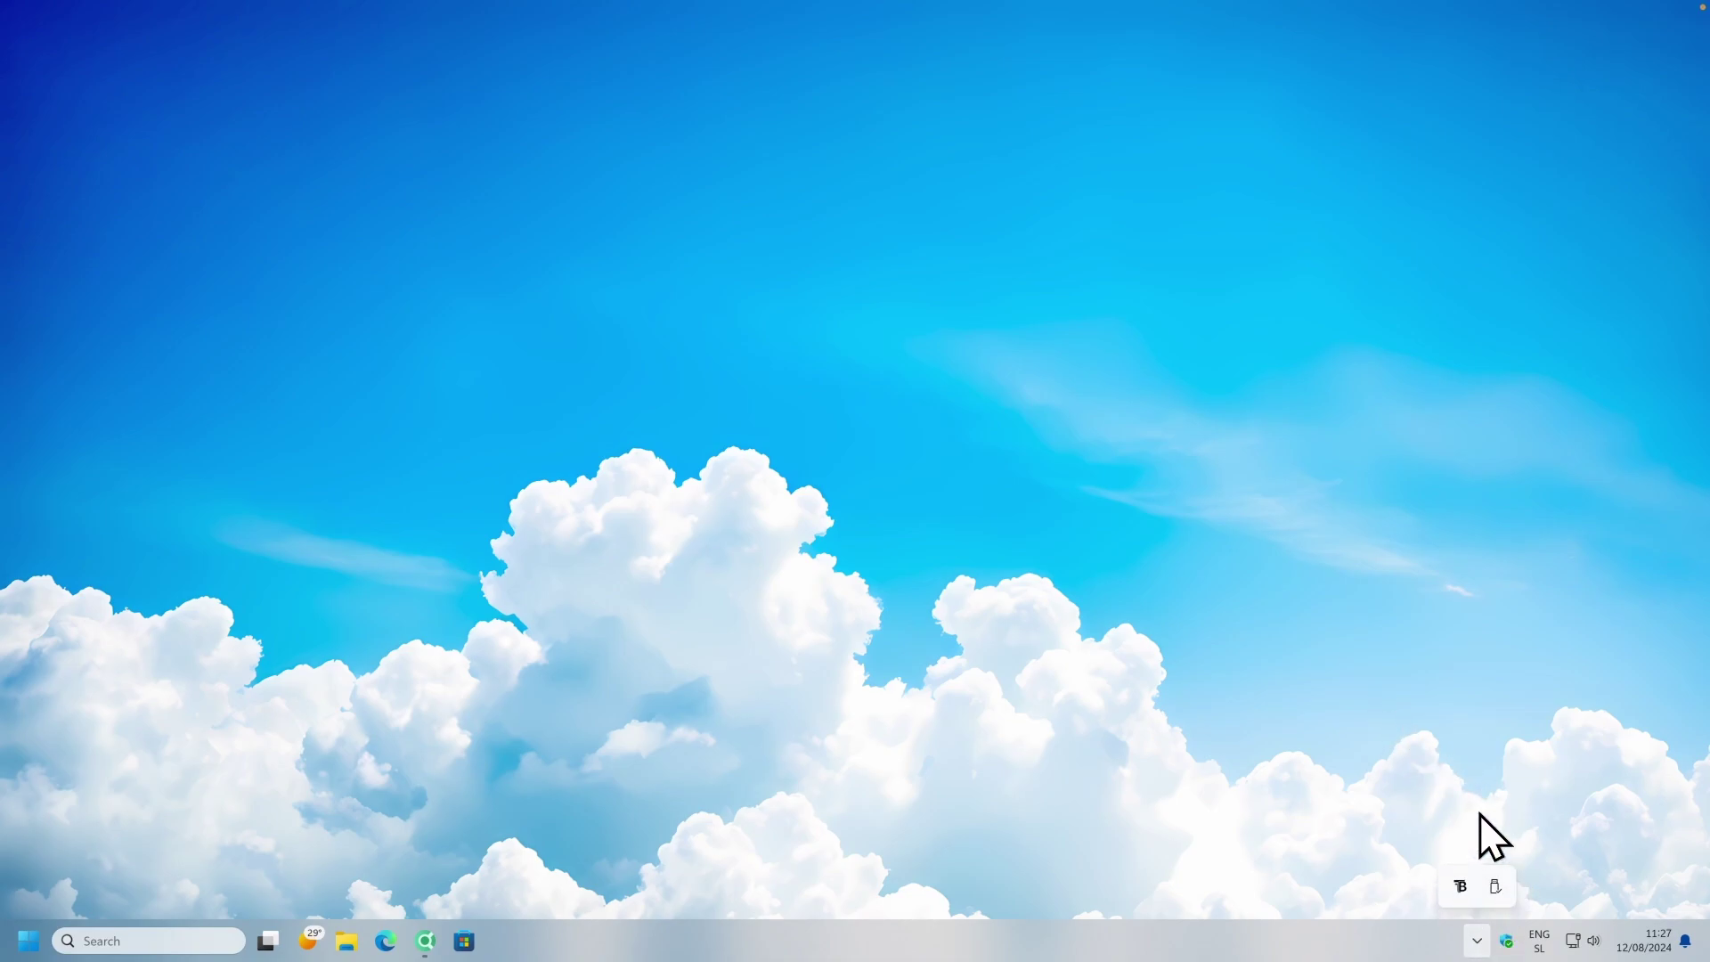
right_click(1463, 888)
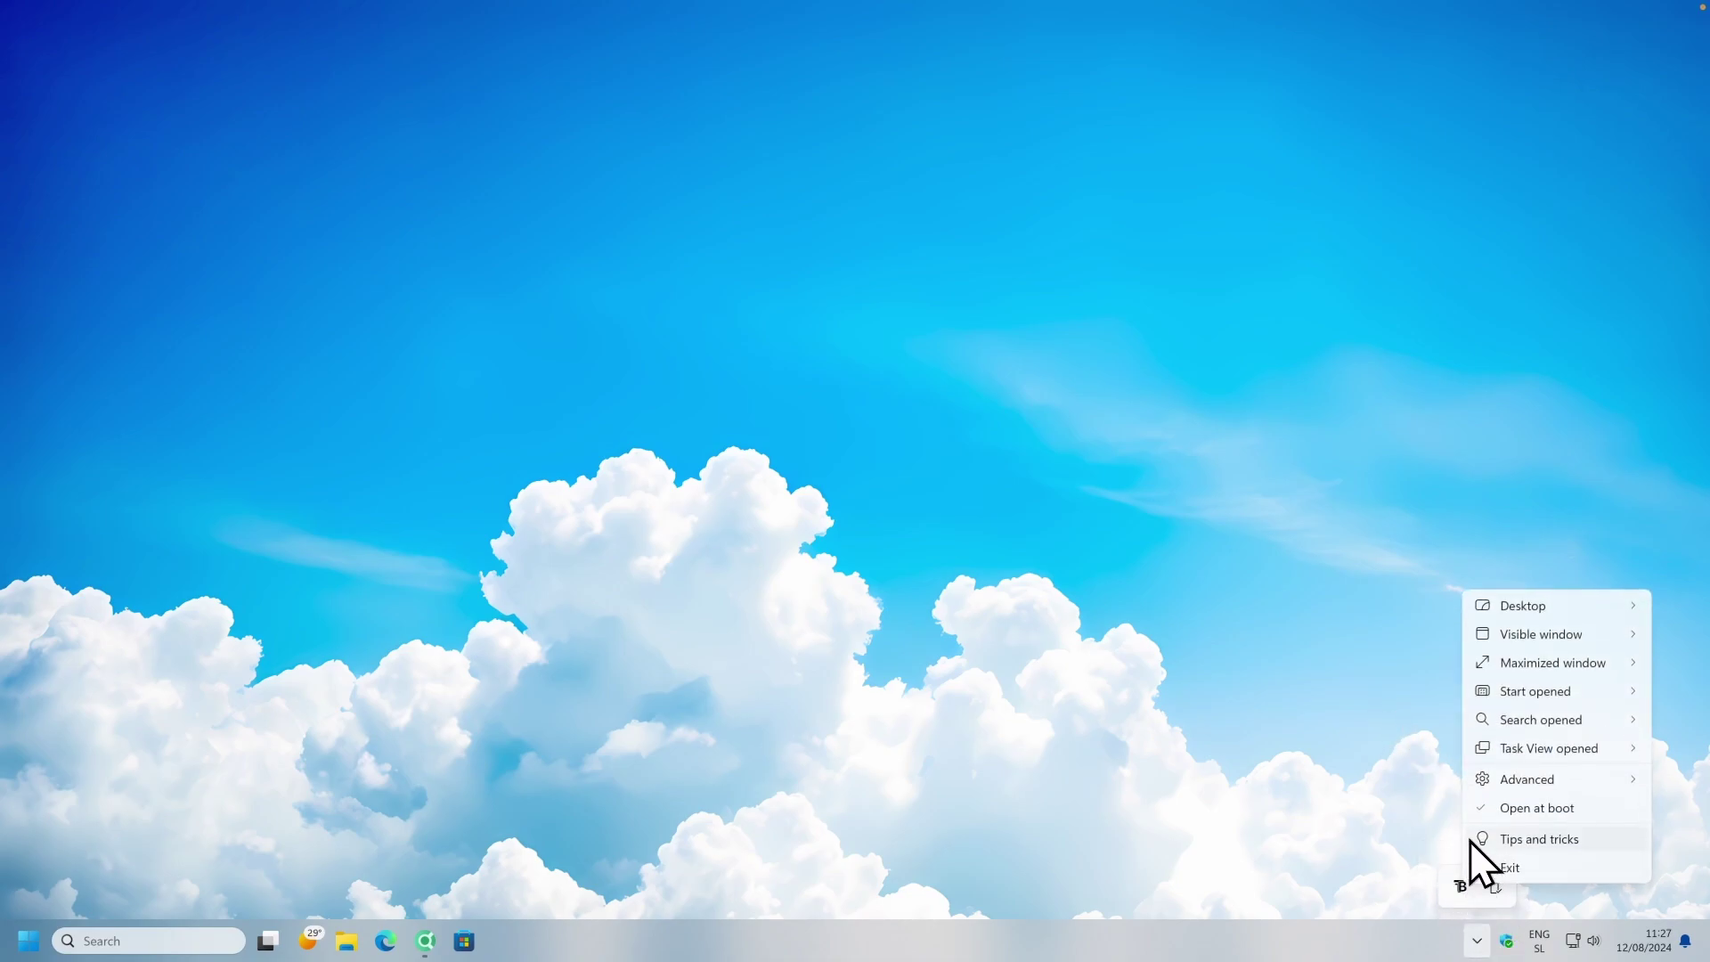
click(1561, 809)
click(1478, 942)
right_click(1462, 886)
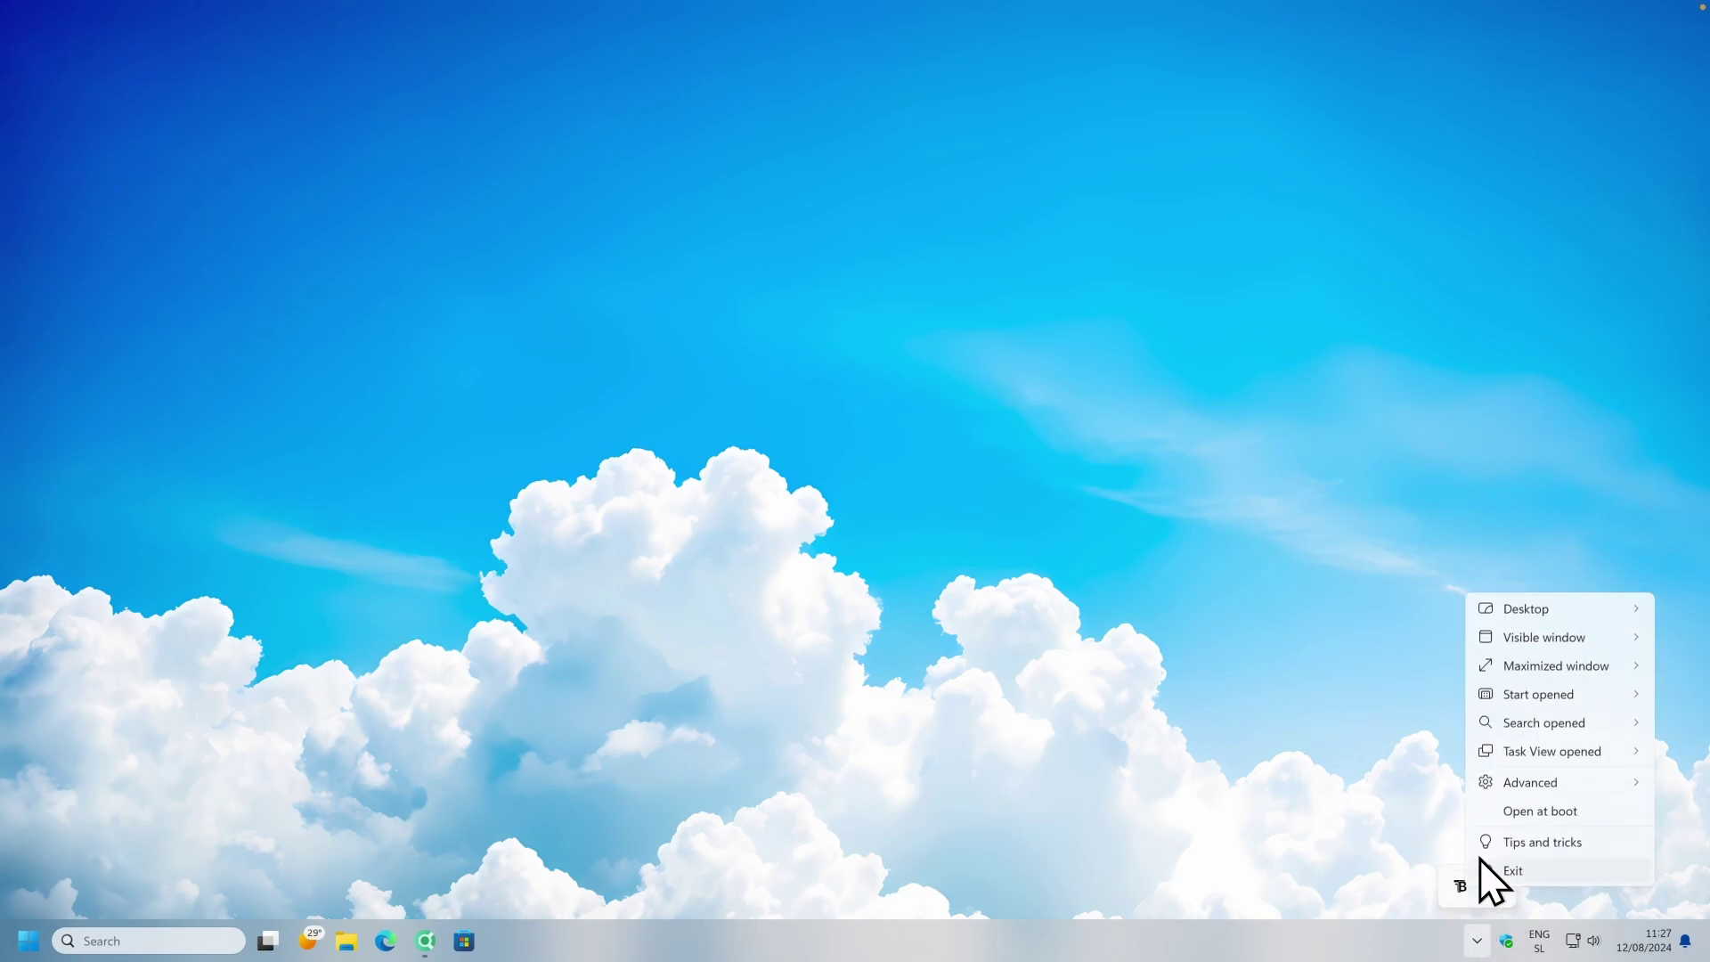
click(1483, 869)
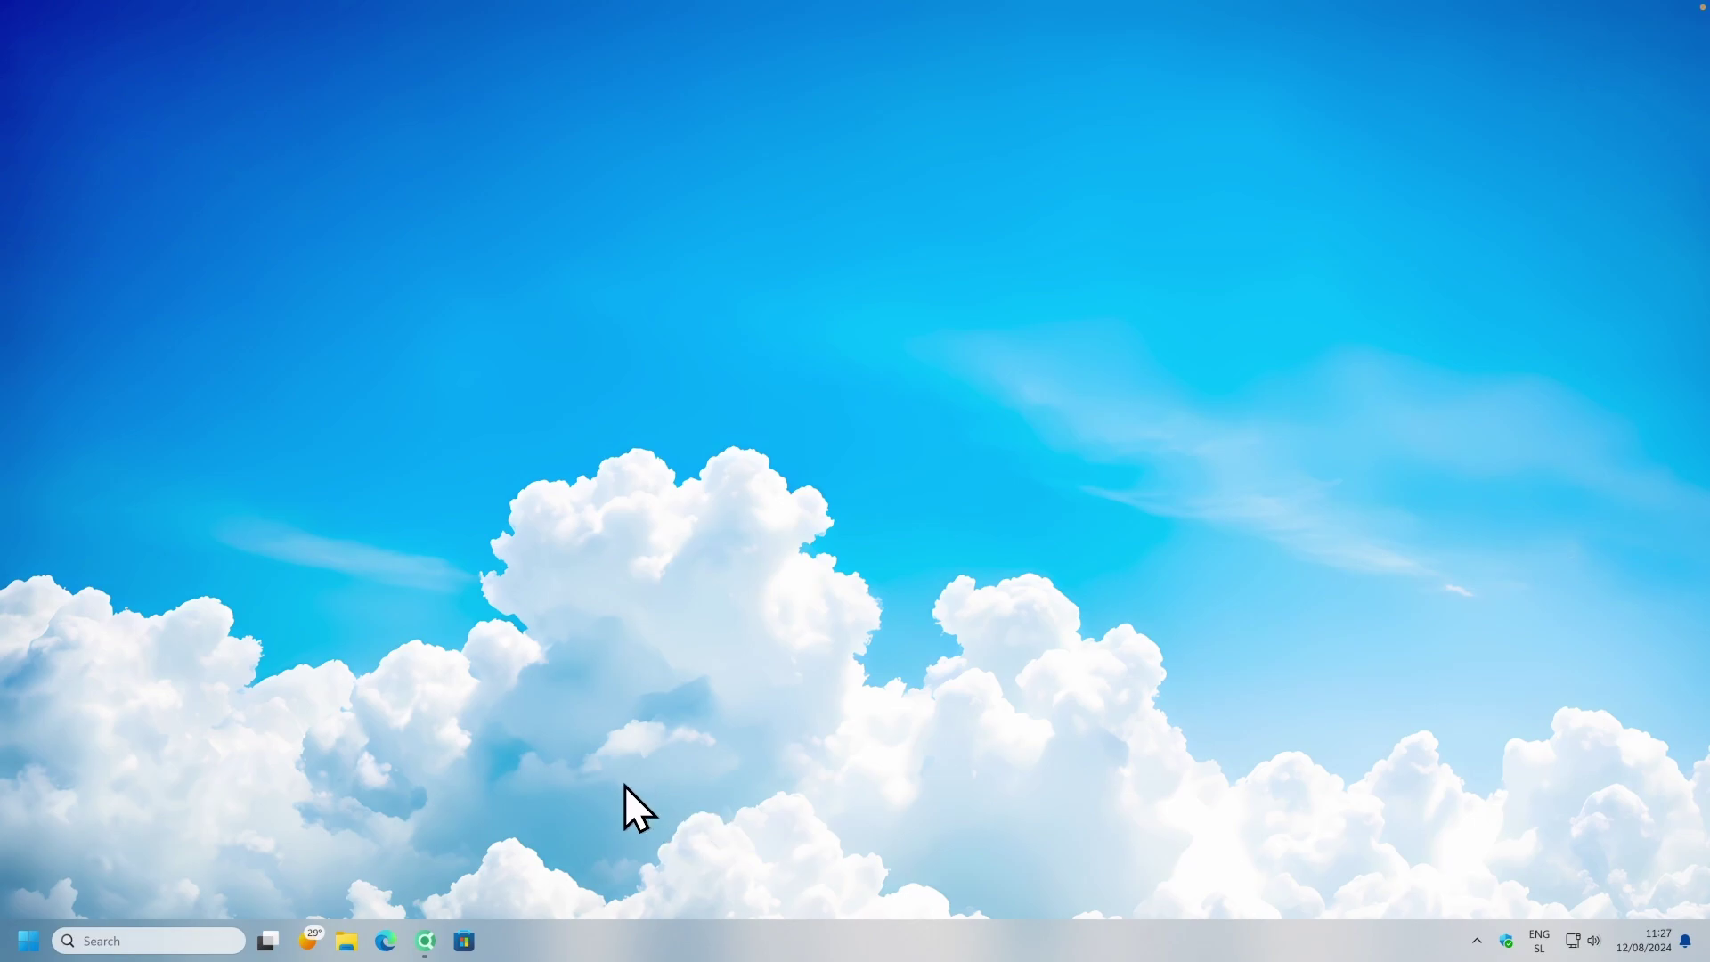
Search 'rainmeter', download Rainmeter-4.5.19.exe from rainmeter.net, and open it from downloads.
click(426, 942)
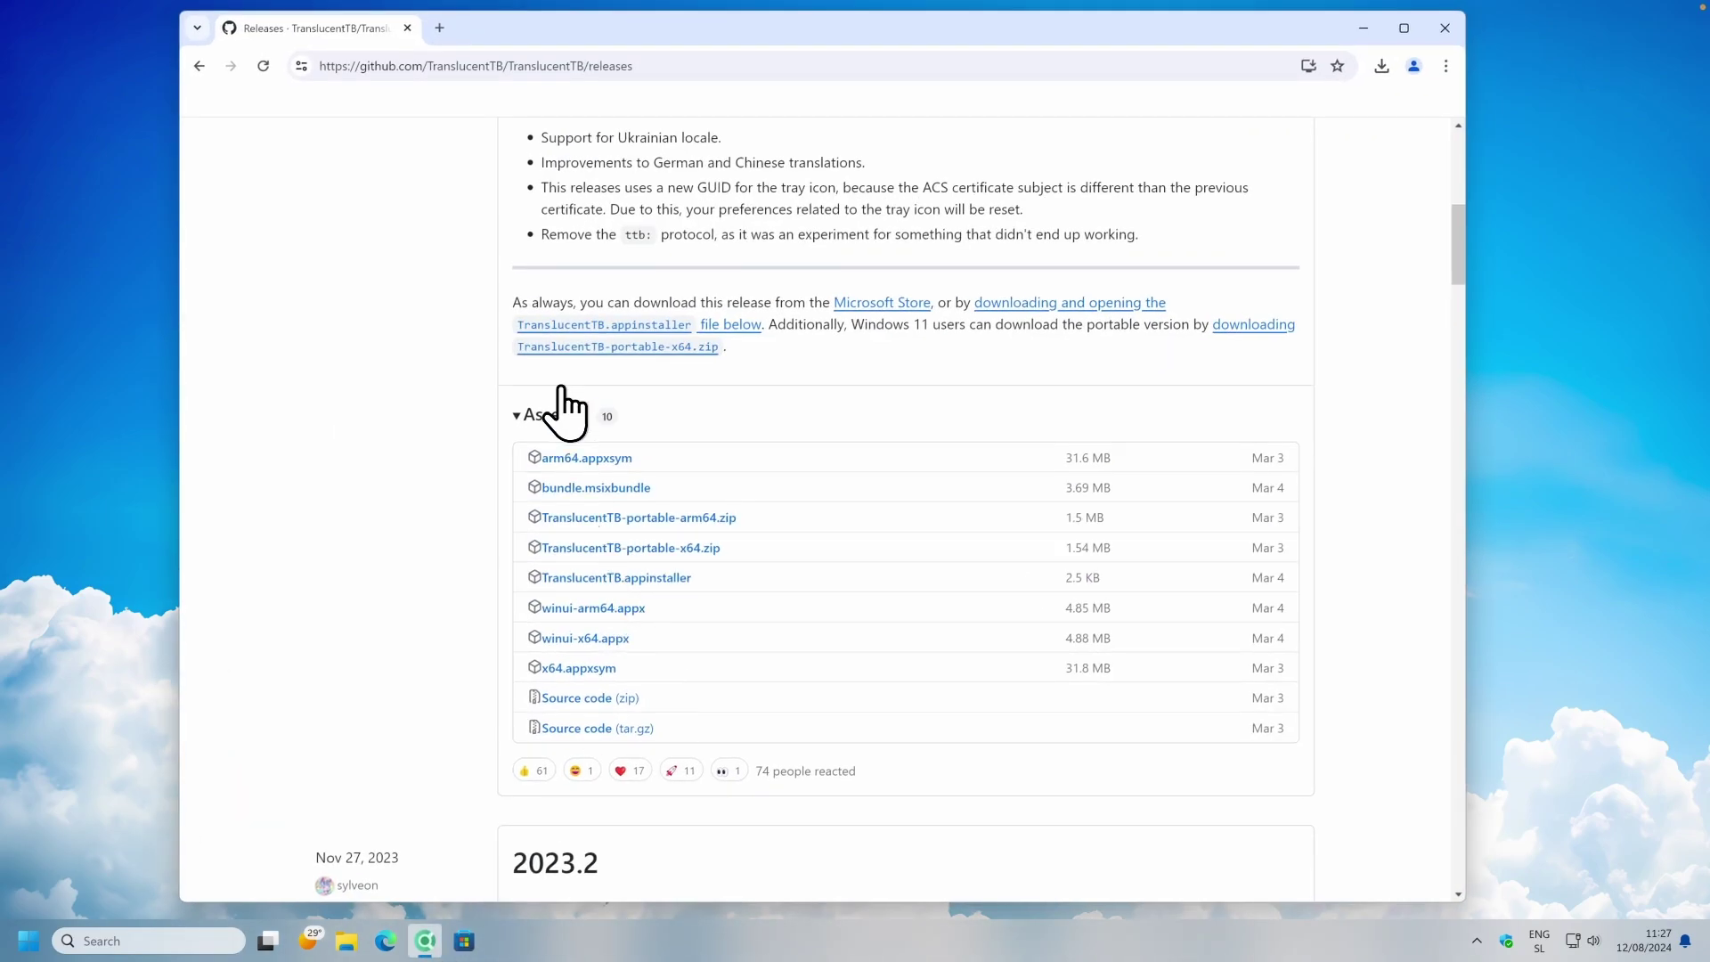
click(440, 29)
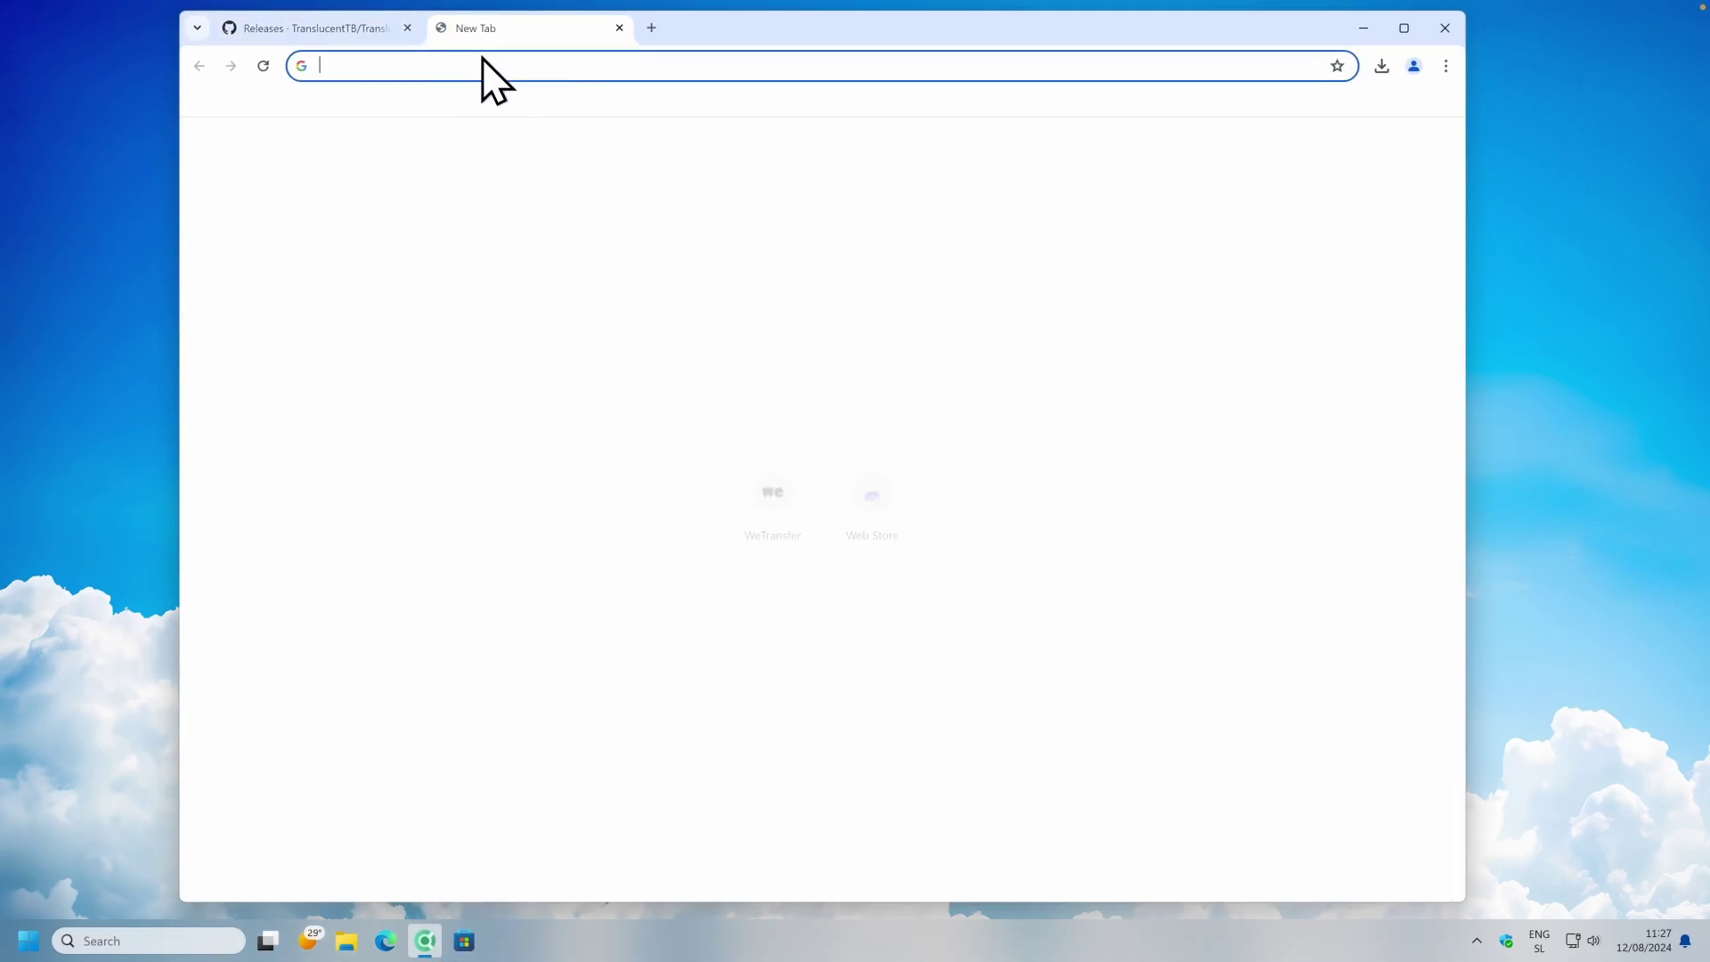
text(rainmeter)
key(Return)
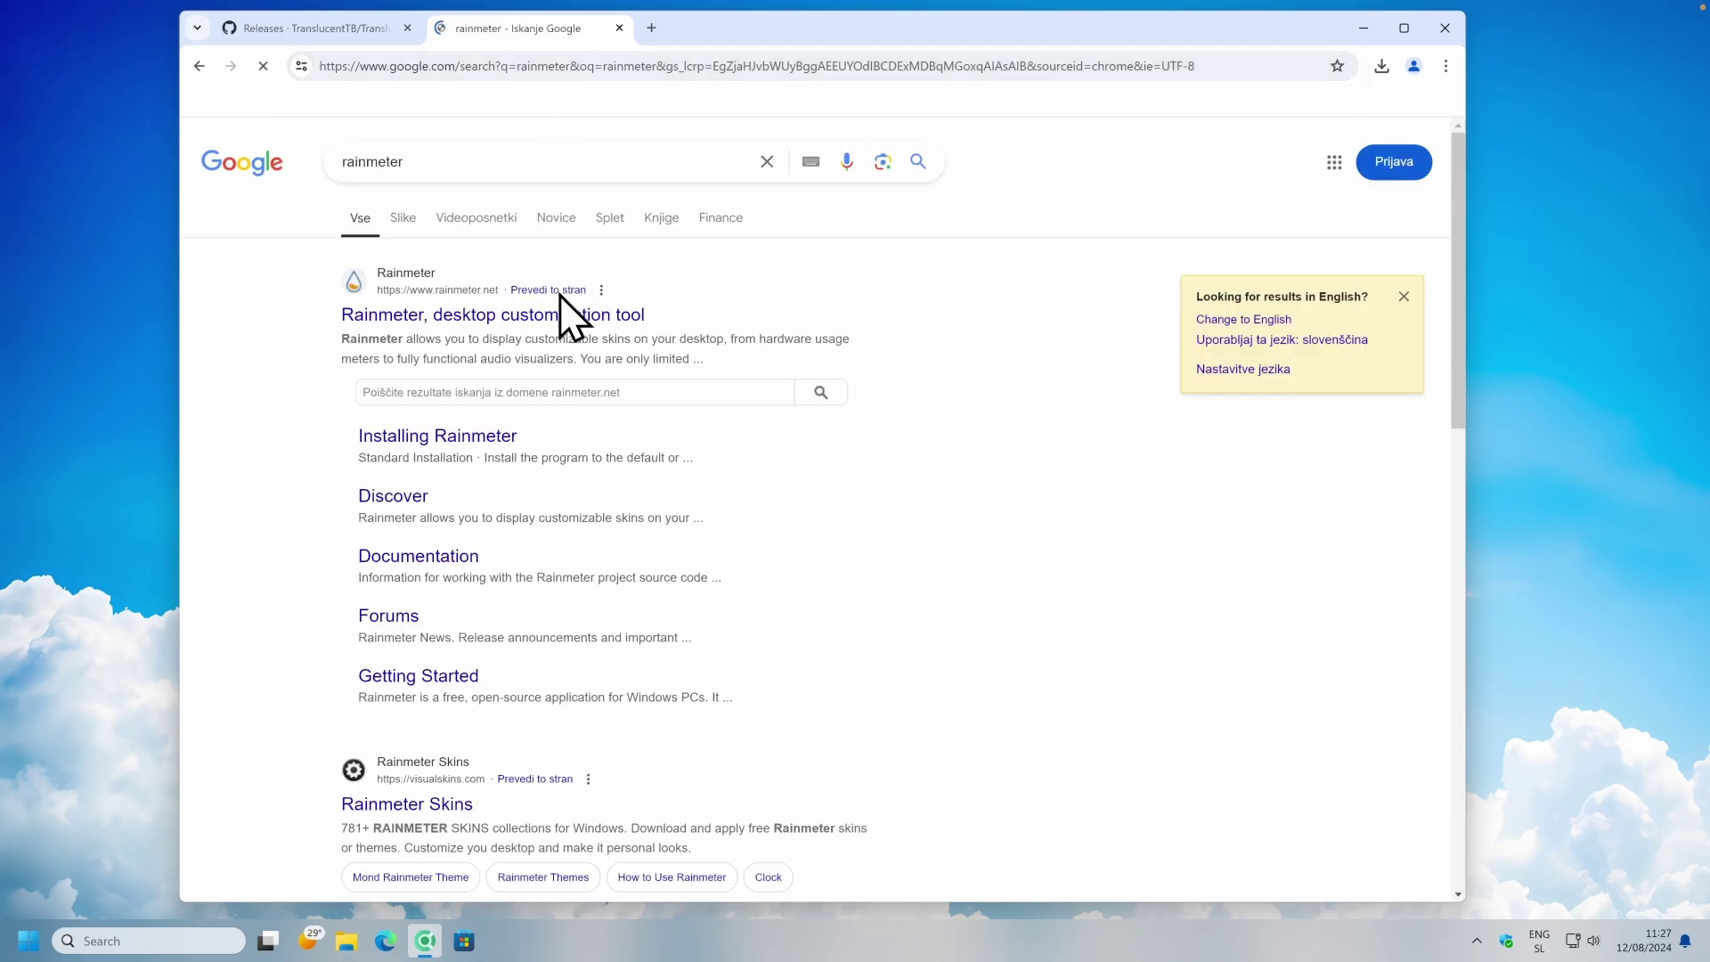
click(543, 316)
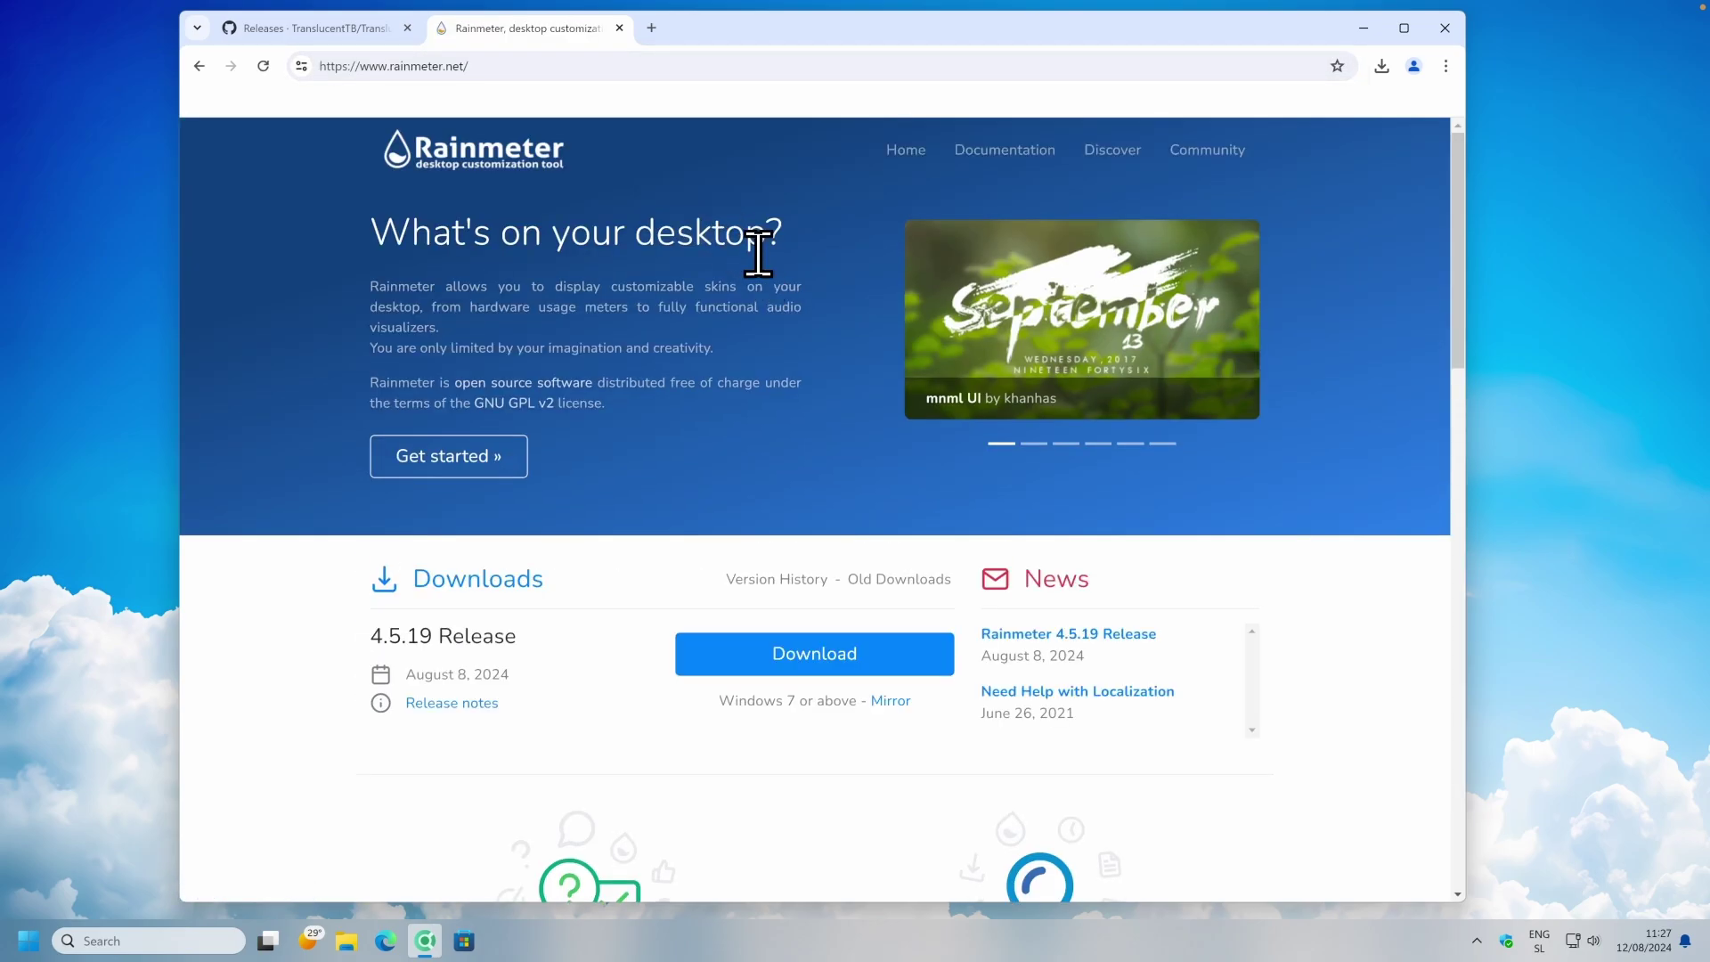
click(827, 653)
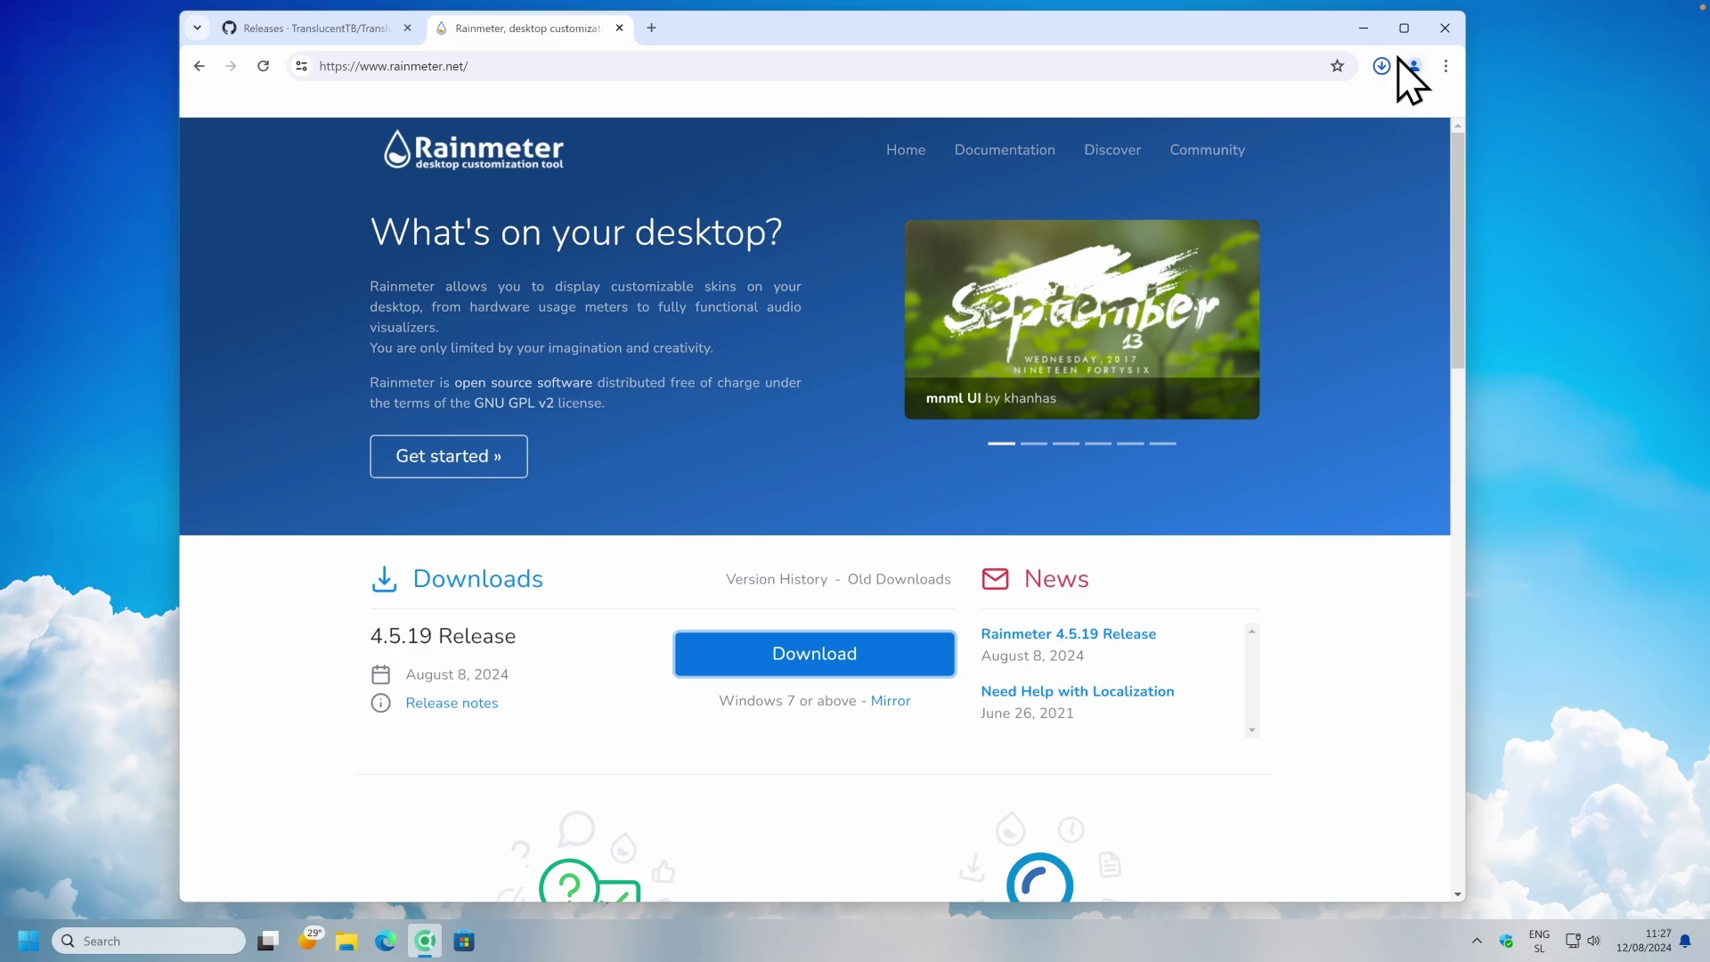
click(1382, 68)
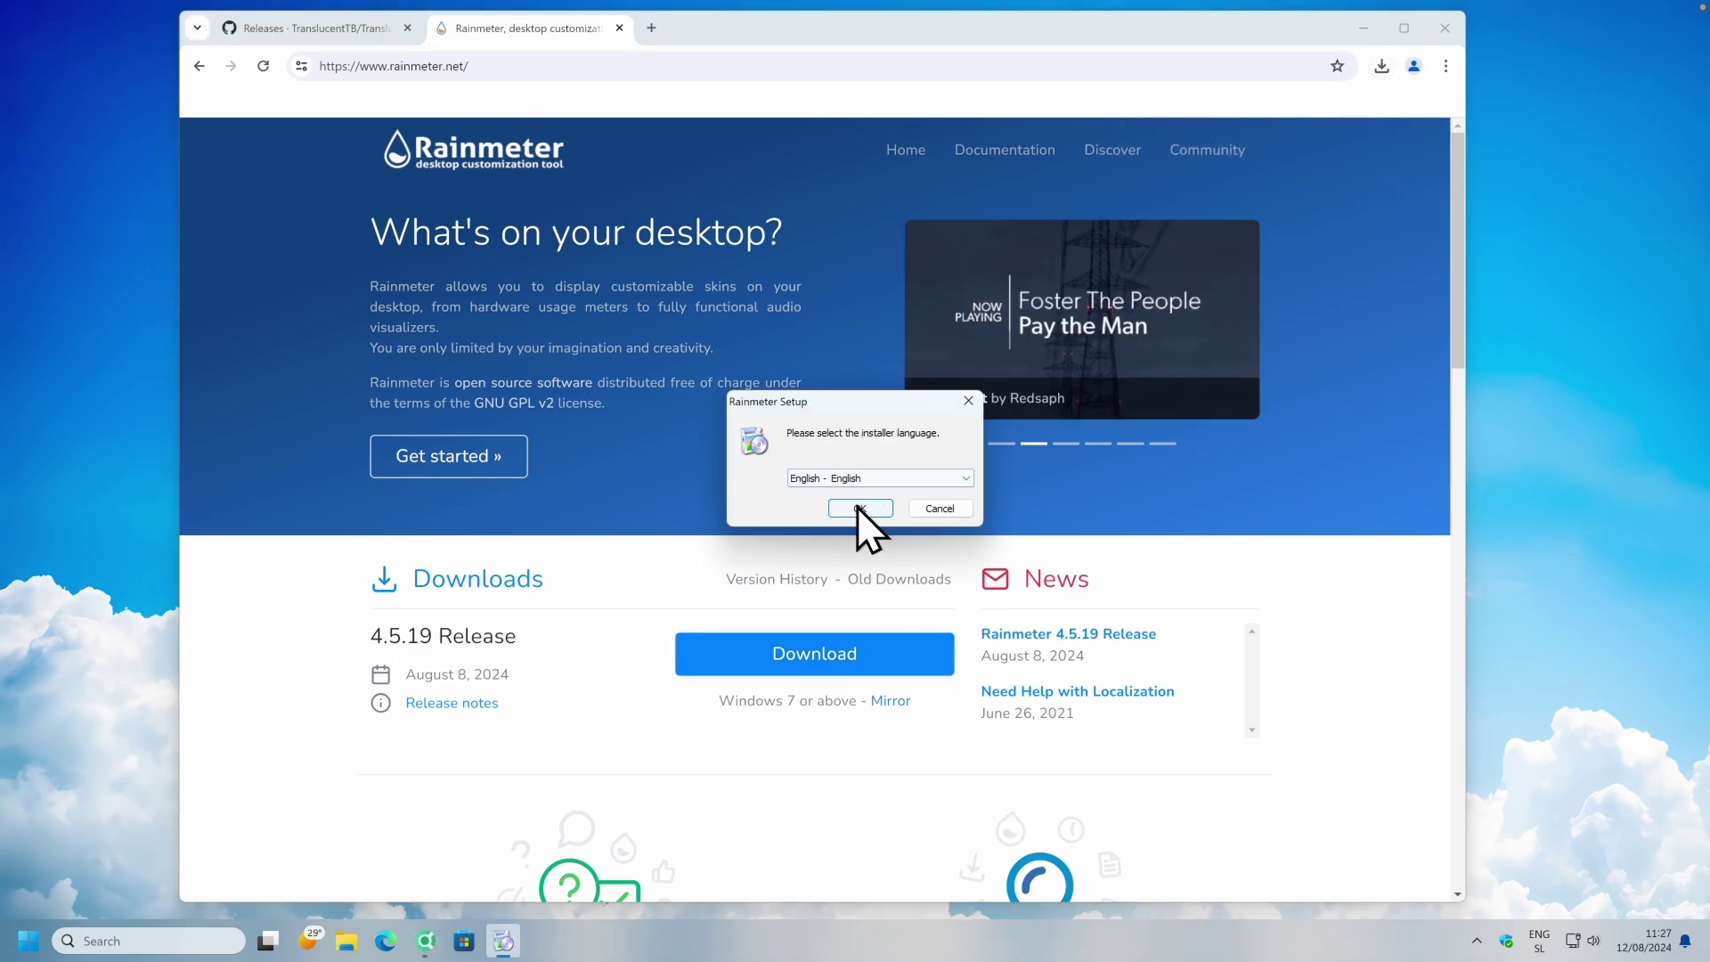
Install Rainmeter in English with default options into C:\Program Files\Rainmeter, then show the desktop.
click(859, 509)
click(946, 613)
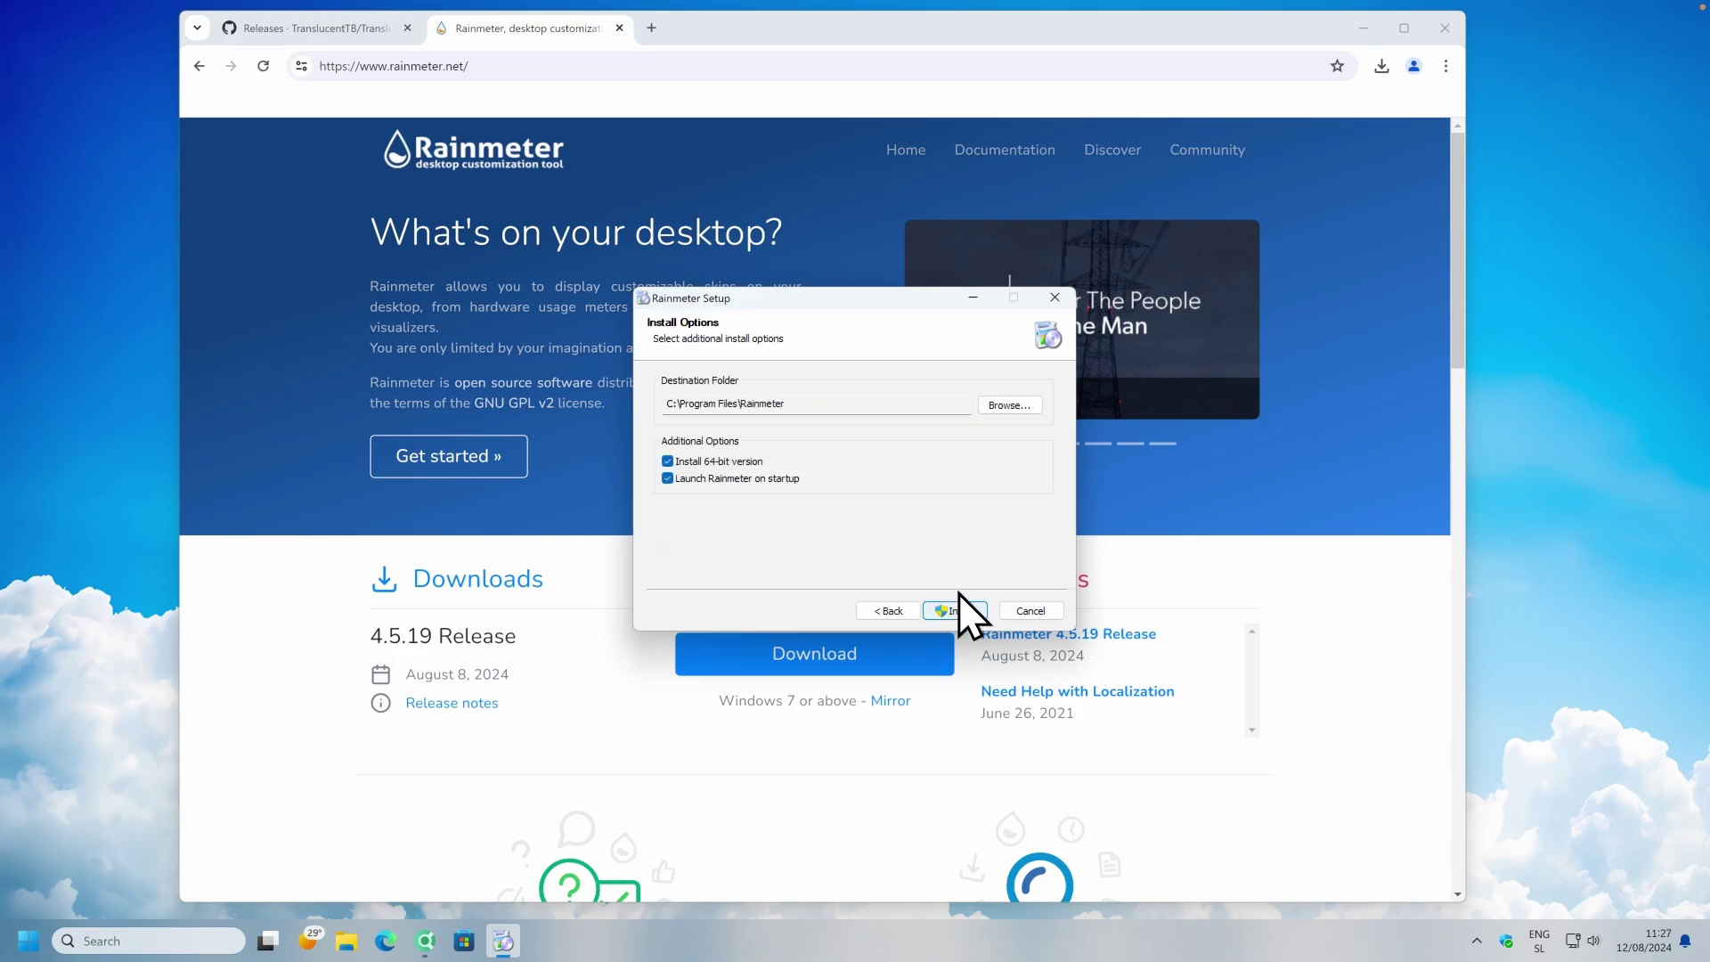
click(957, 609)
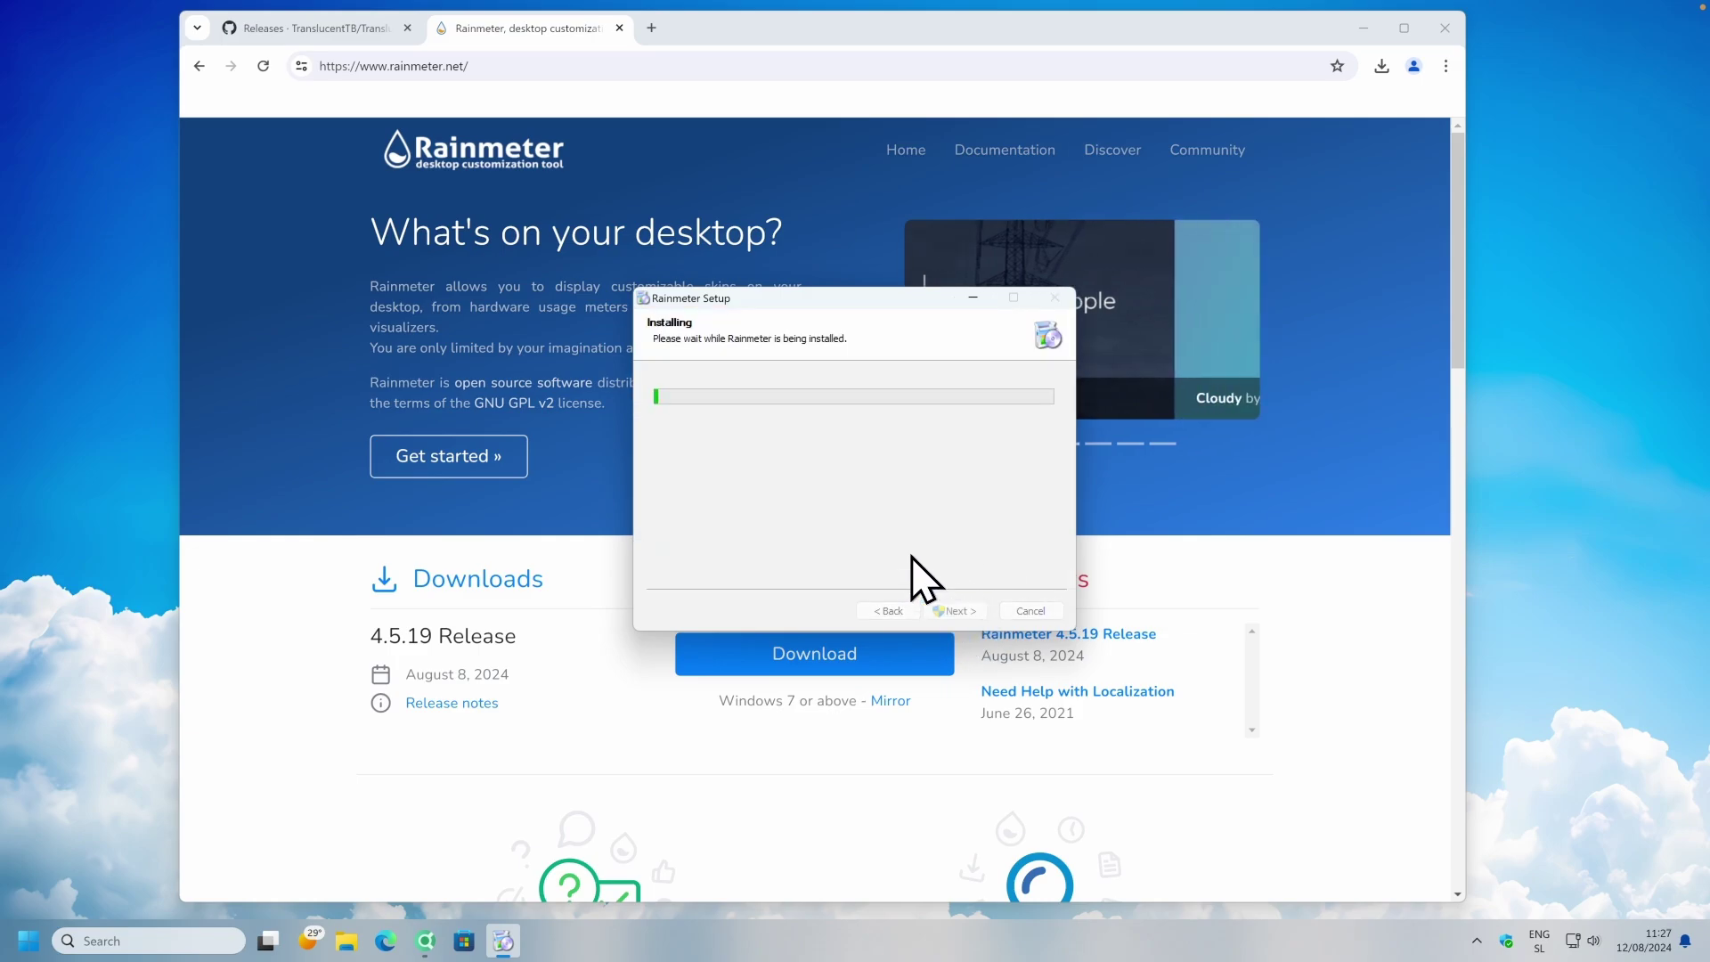
click(792, 621)
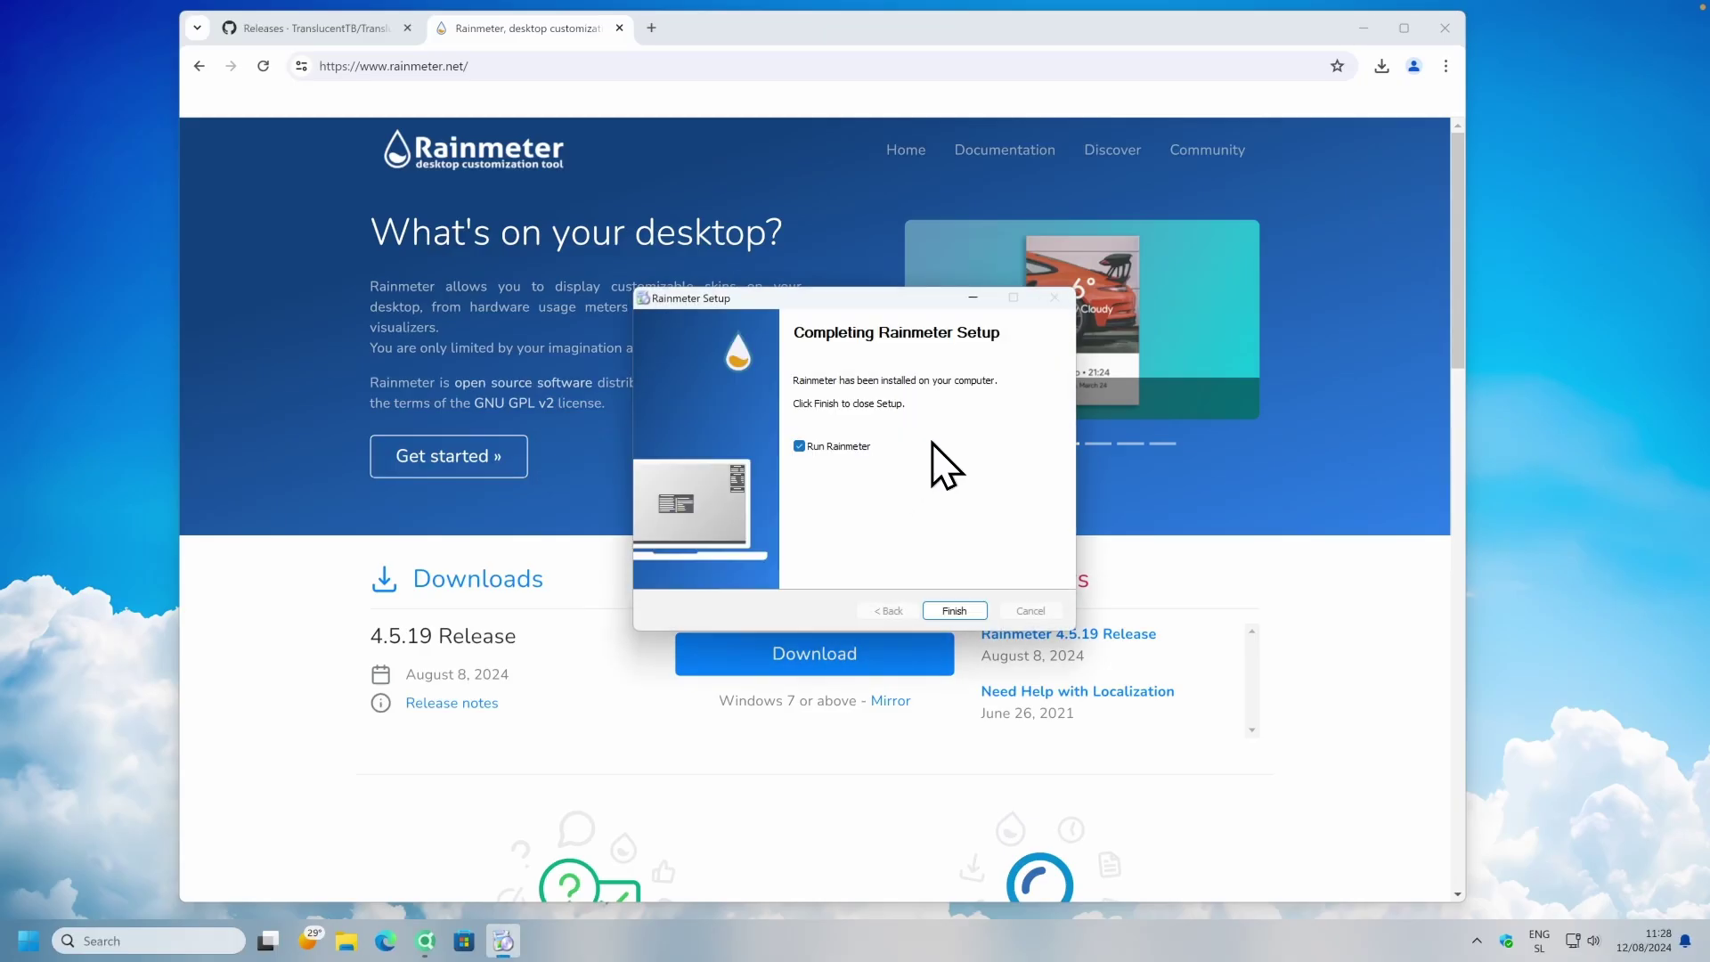
click(954, 611)
key(super+d)
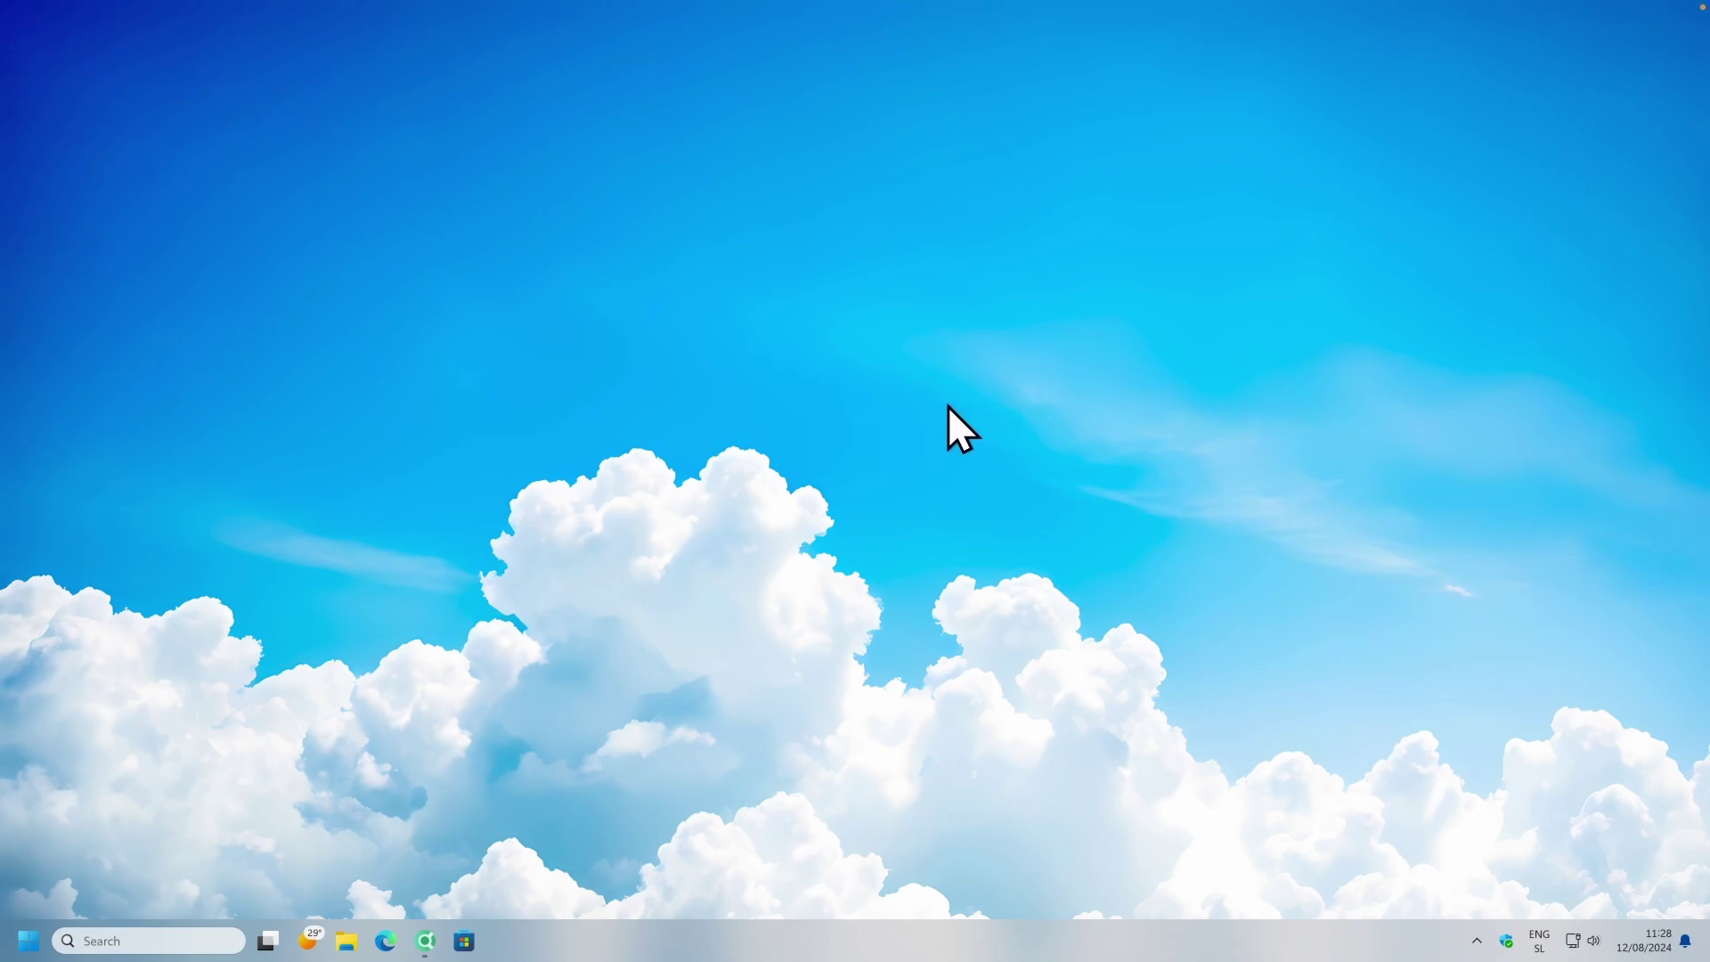
Check the installed skins in Manage Rainmeter, then return to Chrome with a new blank tab.
click(1478, 942)
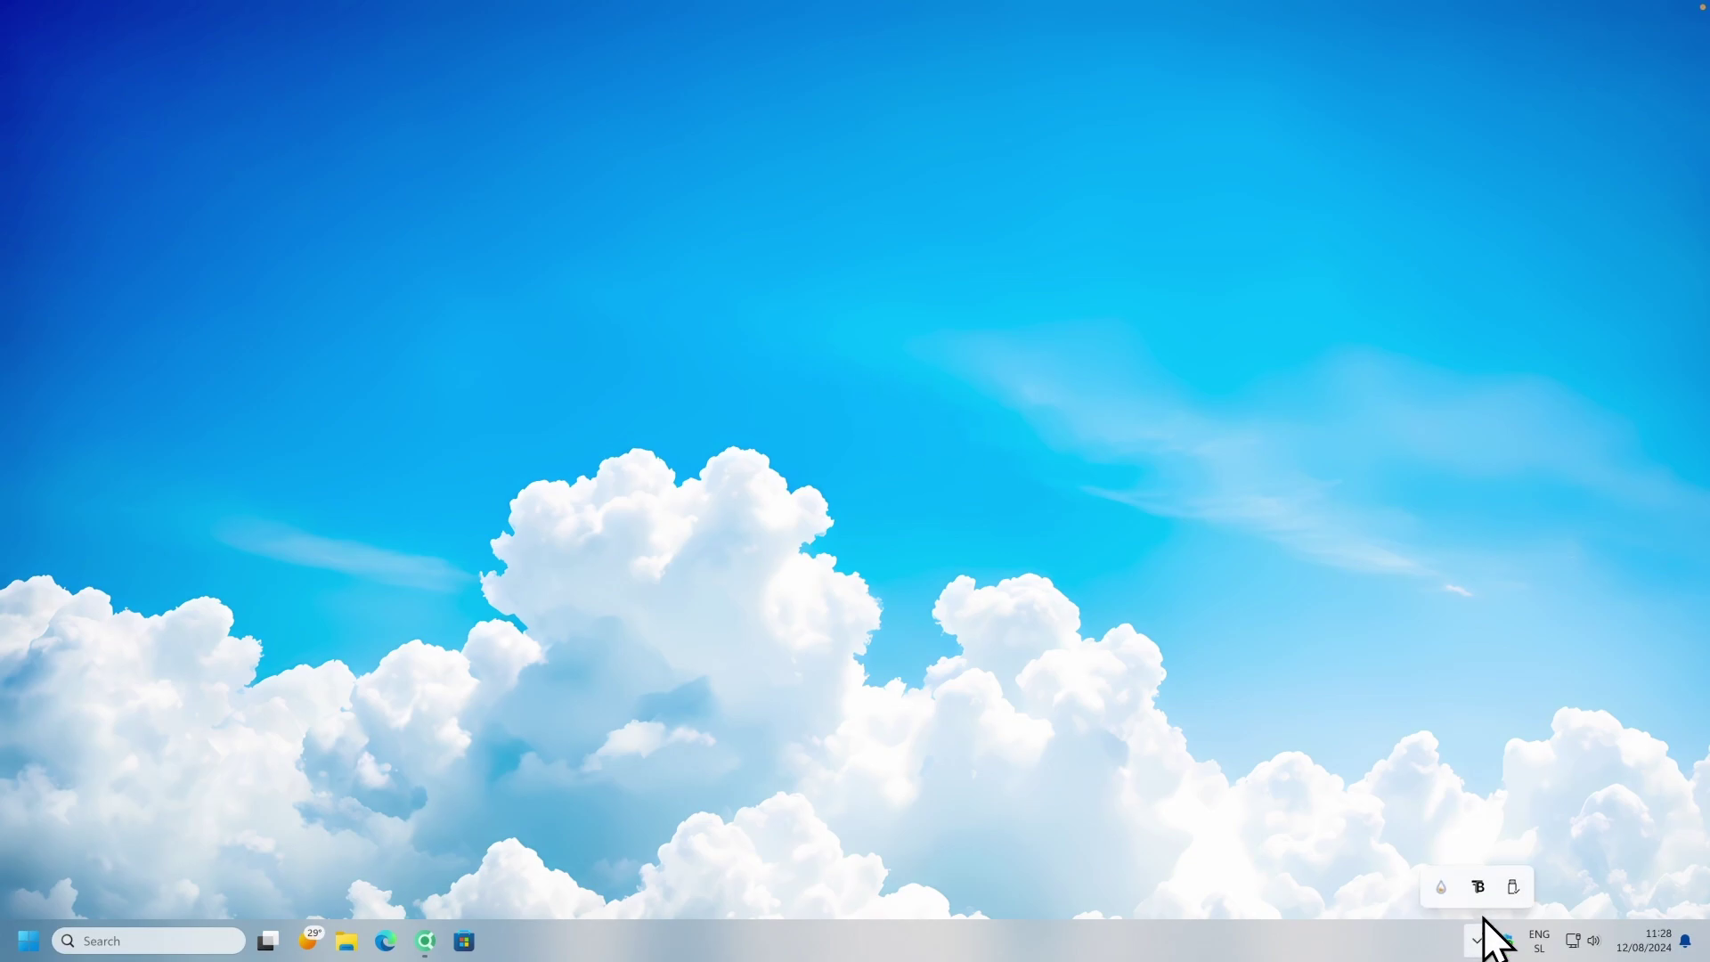
click(1442, 889)
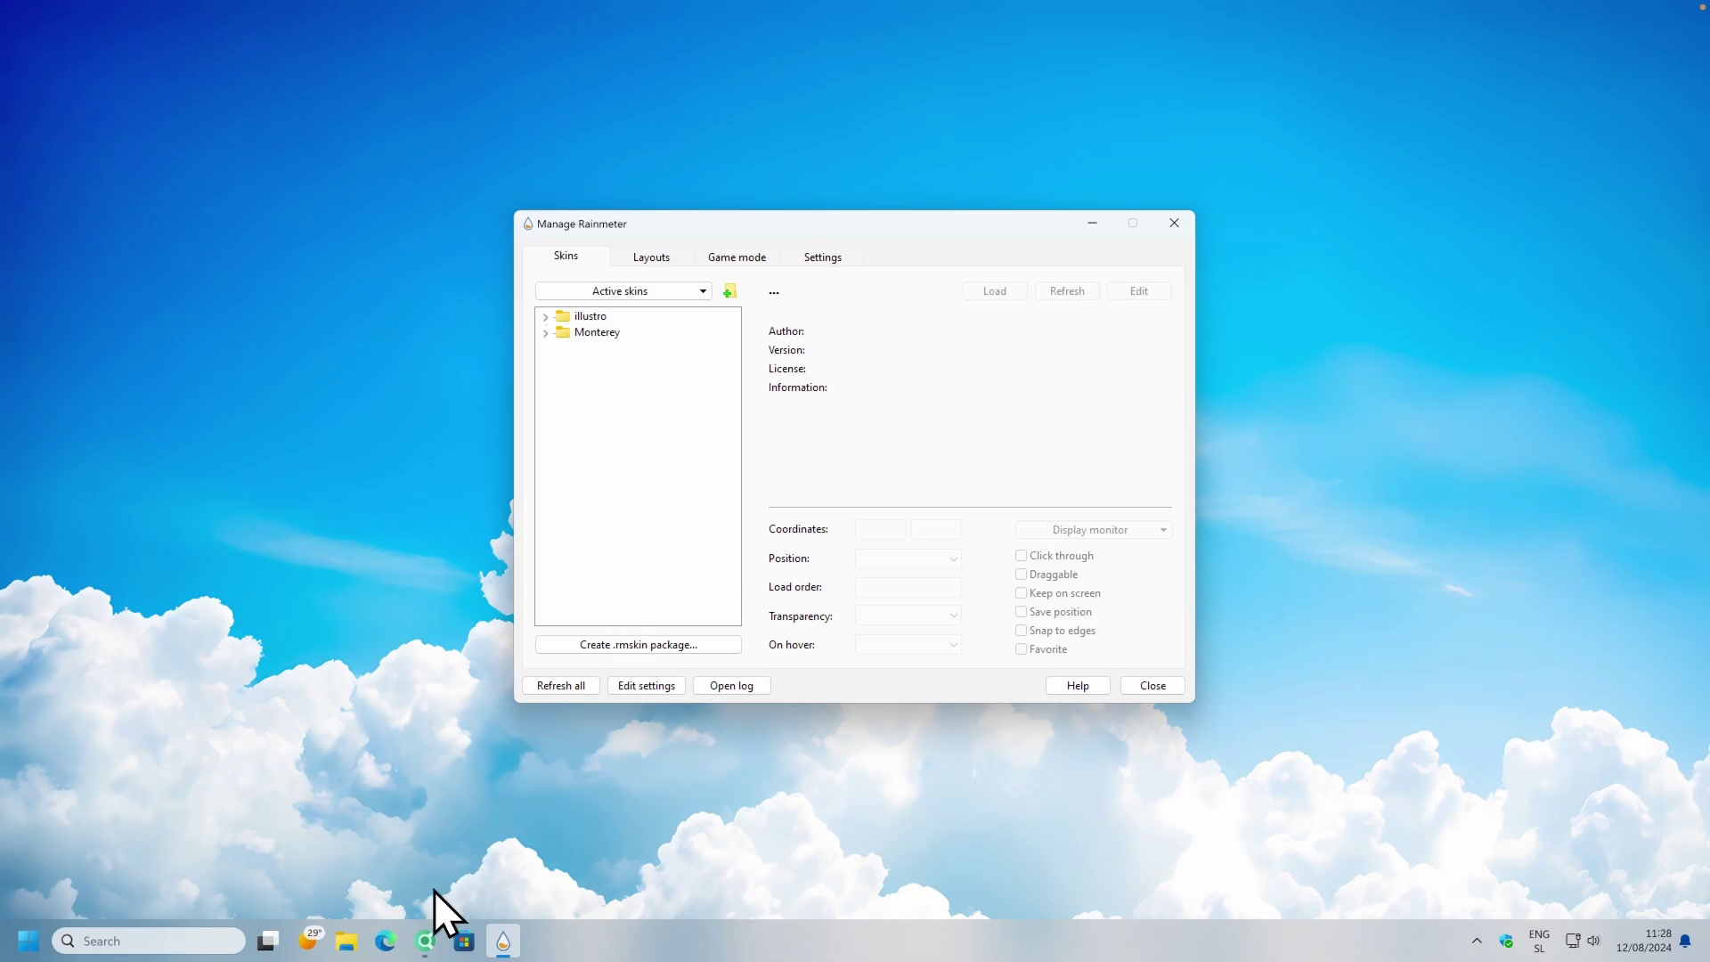
click(425, 937)
click(651, 28)
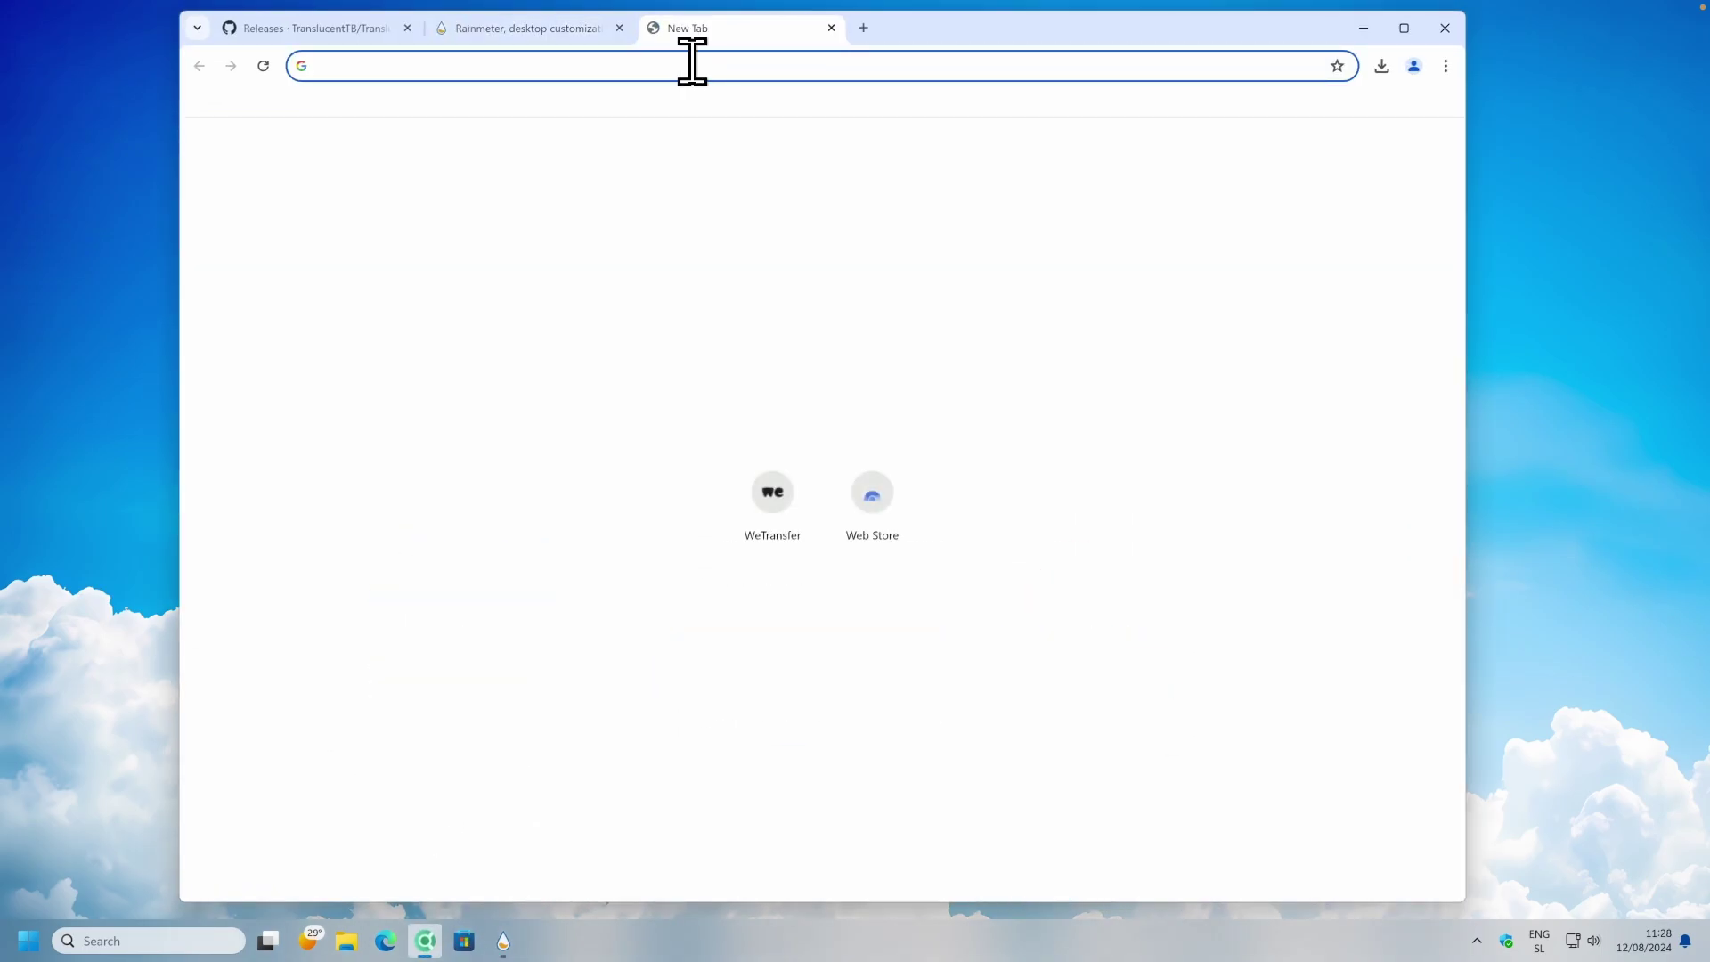
Search 'monterey rainmeter' and save Monterey_1.0.2.rmskin from the creewick/MontereyRainmeter releases page.
text(monterey rainmeter)
key(Return)
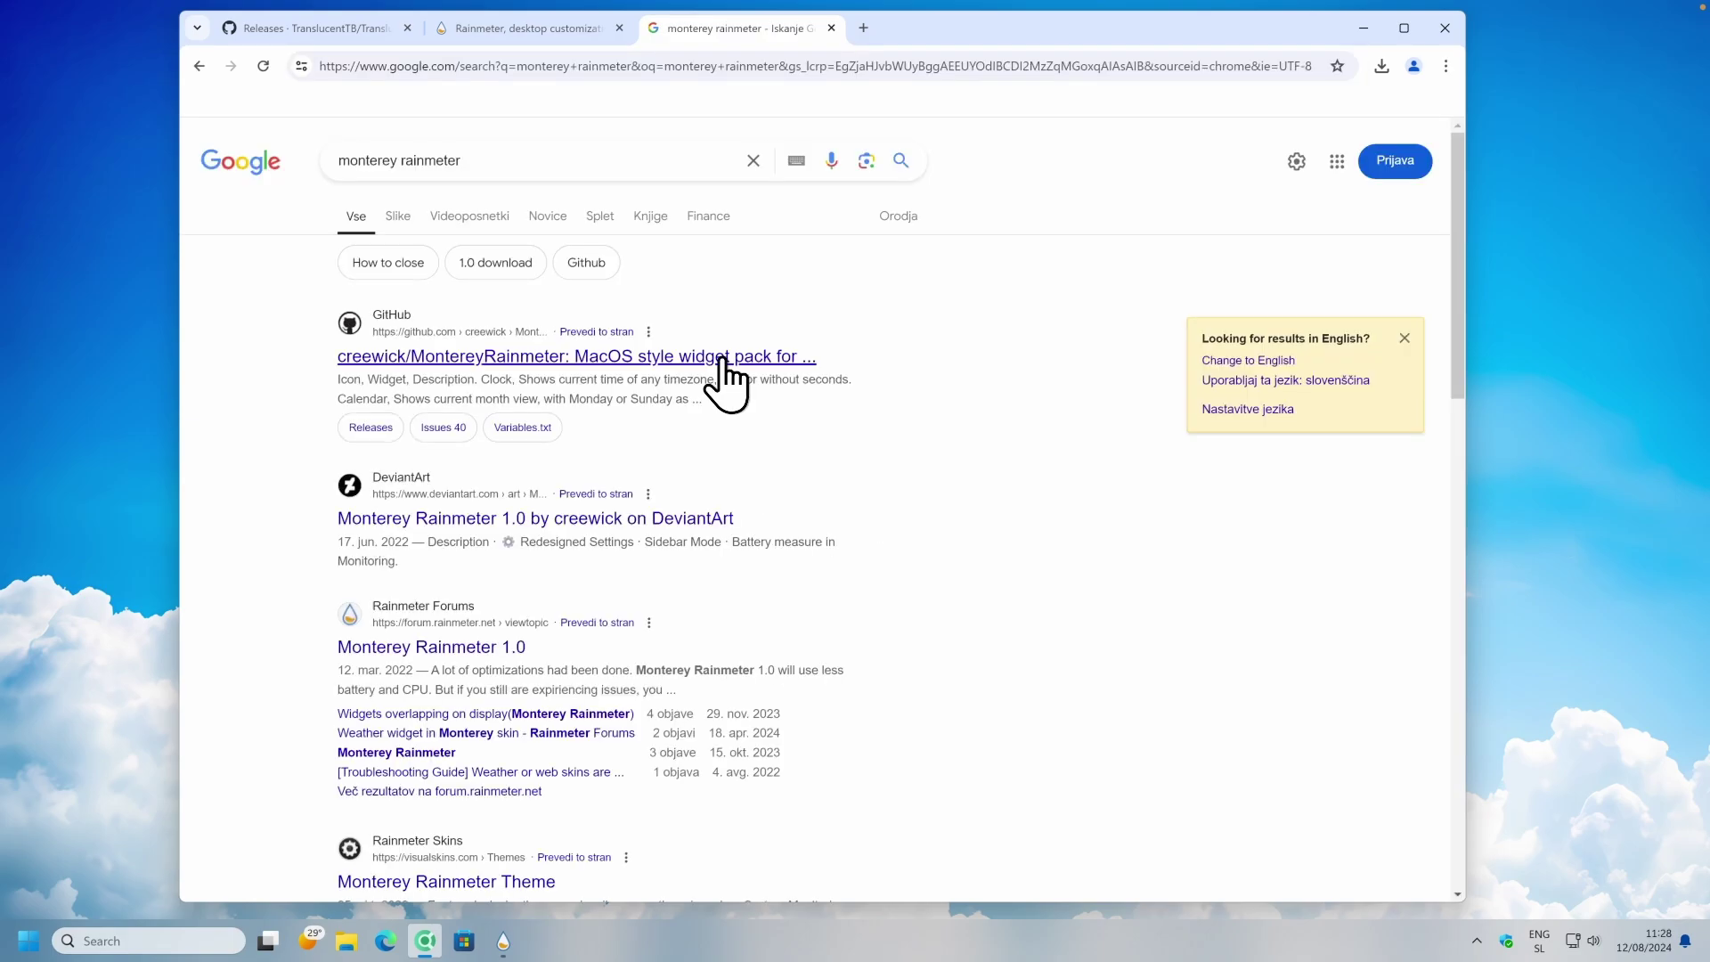
click(757, 365)
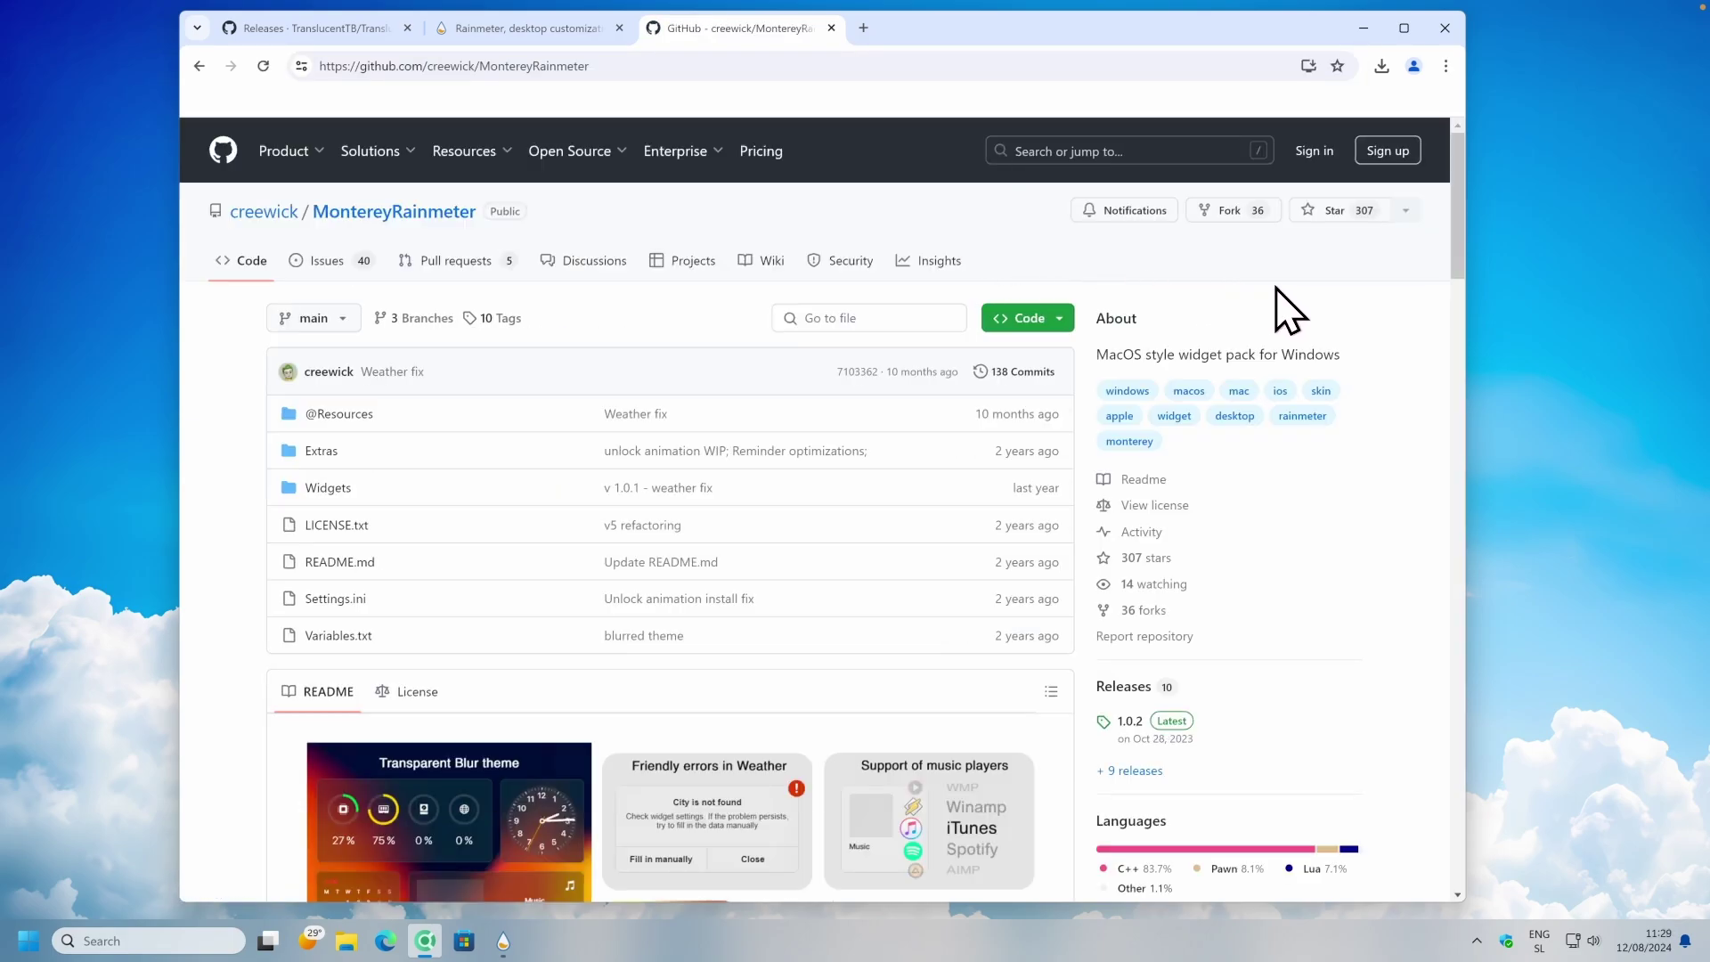
scroll(1250, 285, down, 5)
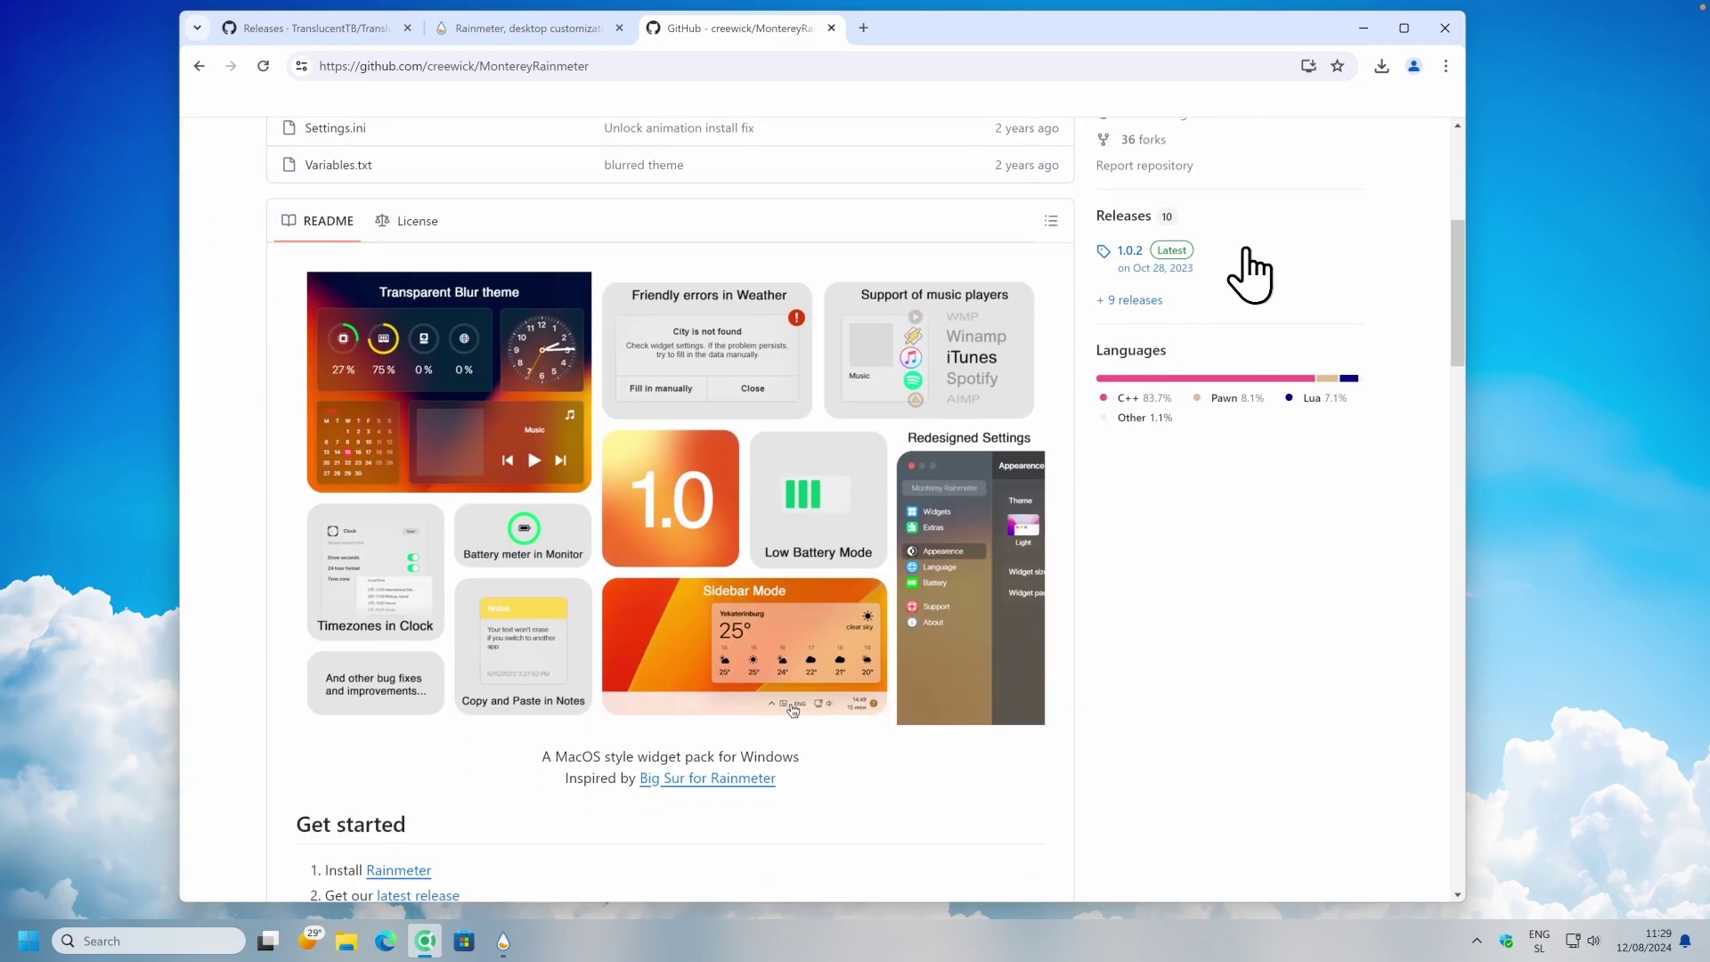
click(1140, 216)
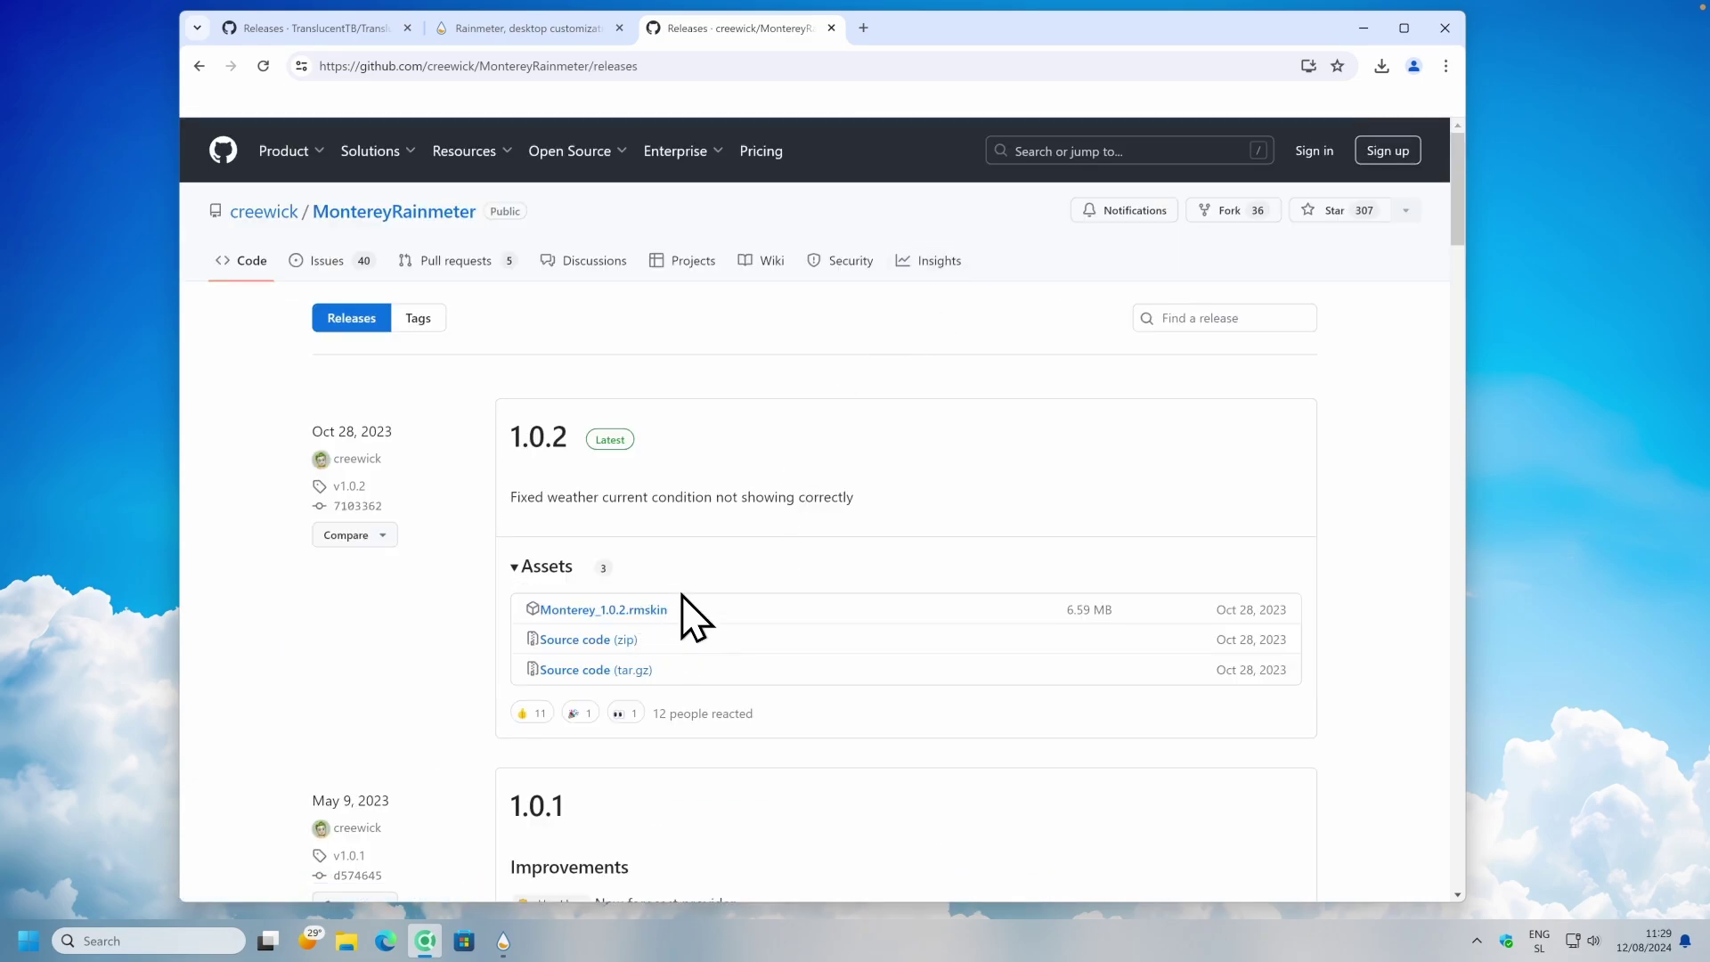
click(650, 611)
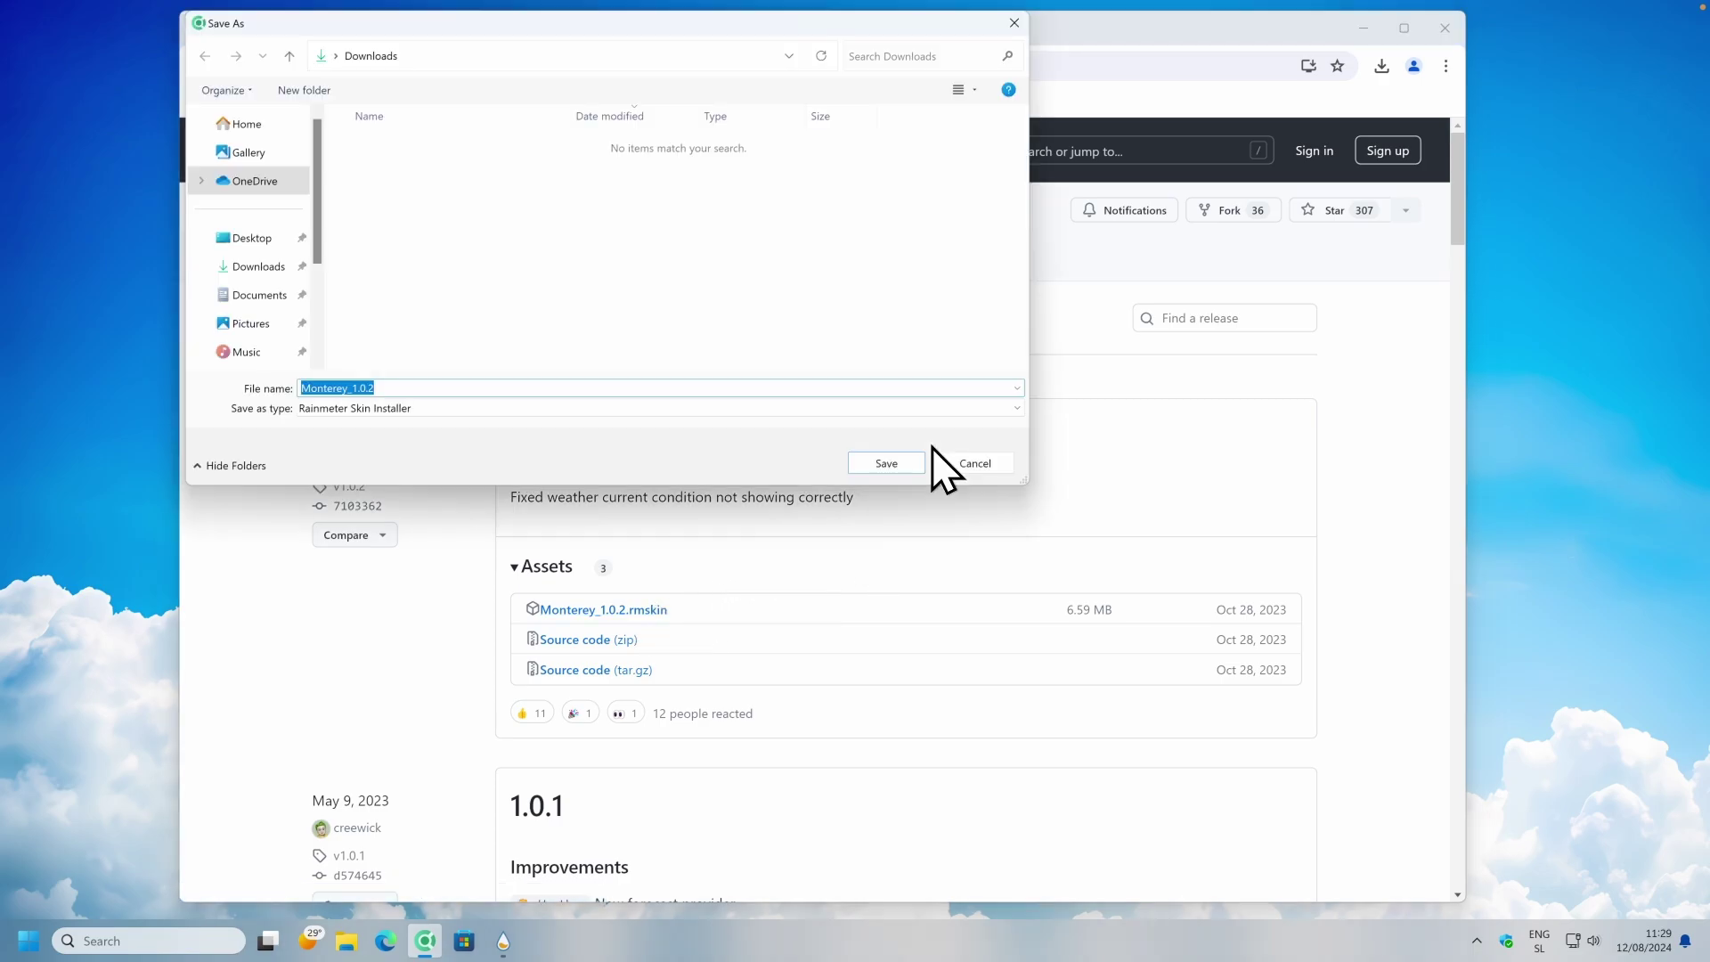
click(887, 465)
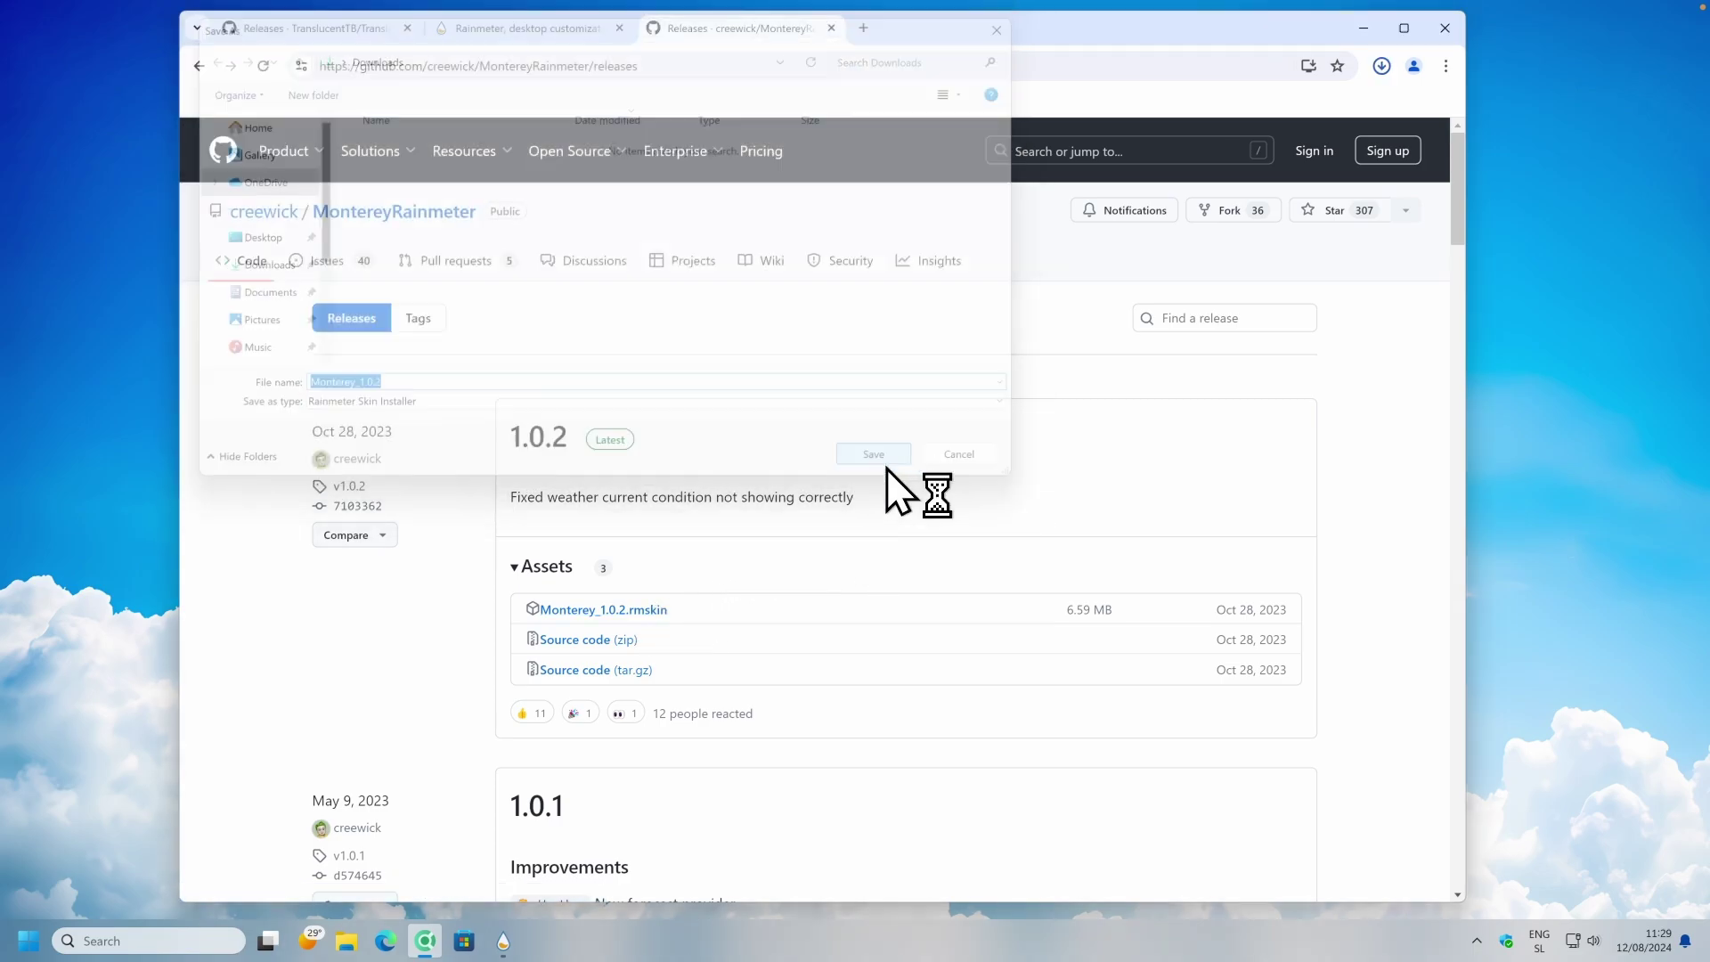
Install the downloaded Monterey Rainmeter 1.0.2 skin from Chrome's downloads list.
click(1382, 66)
click(1263, 145)
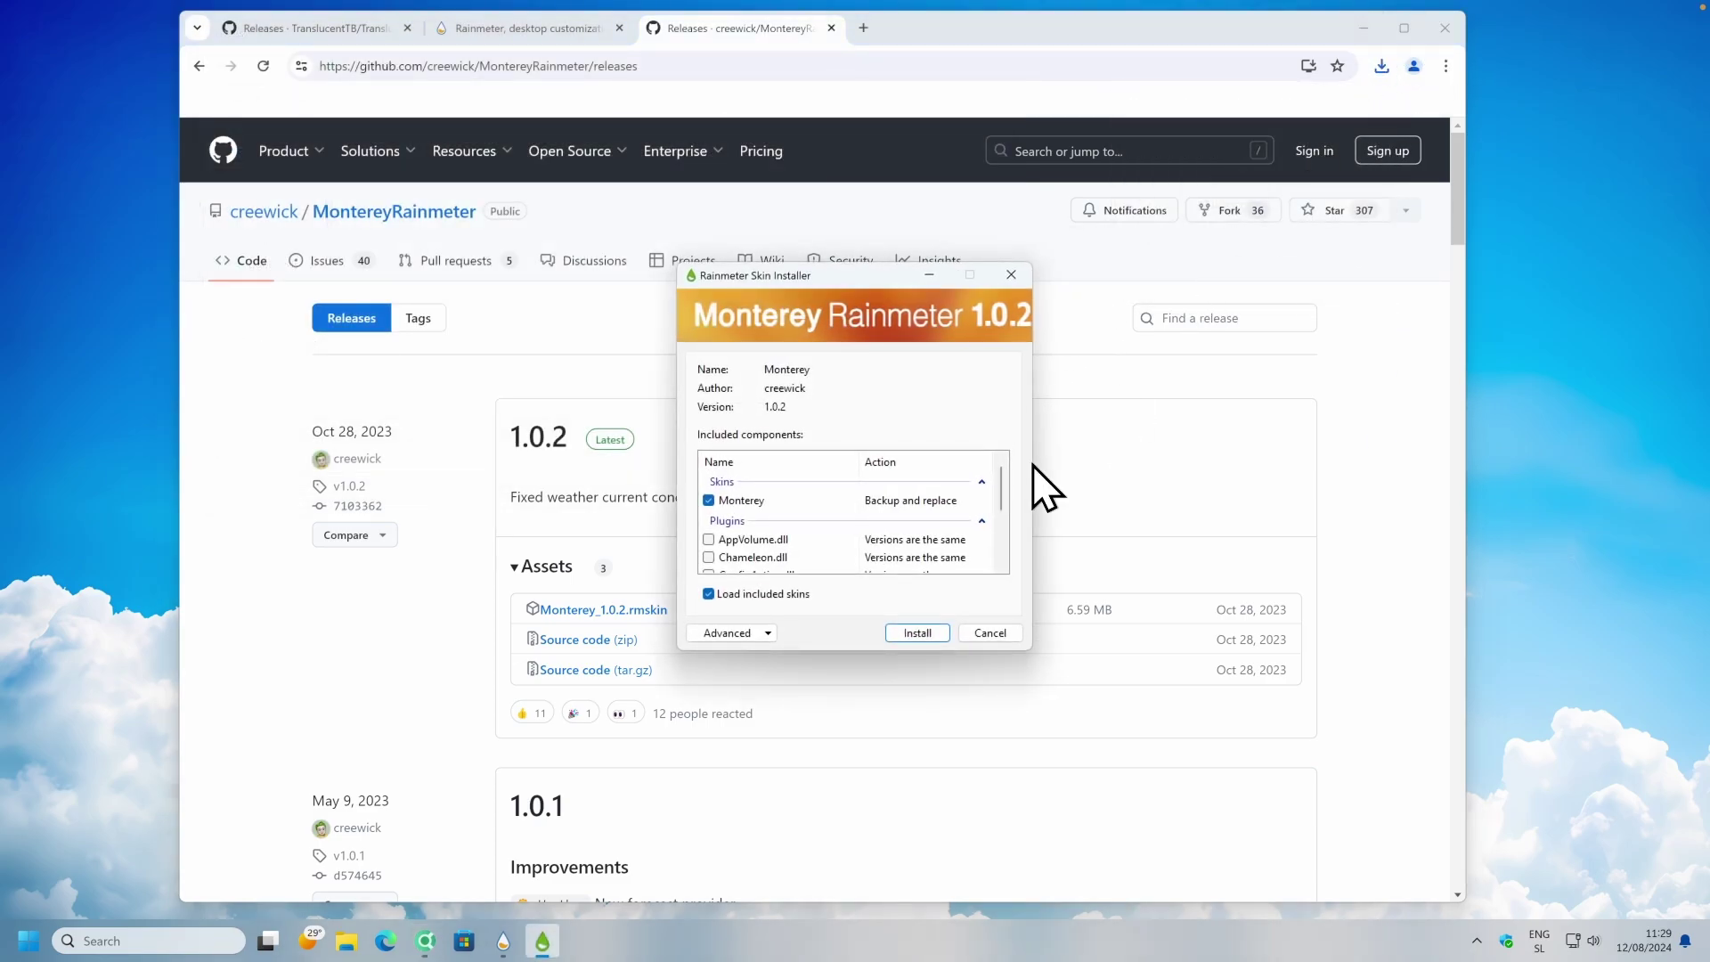
click(919, 633)
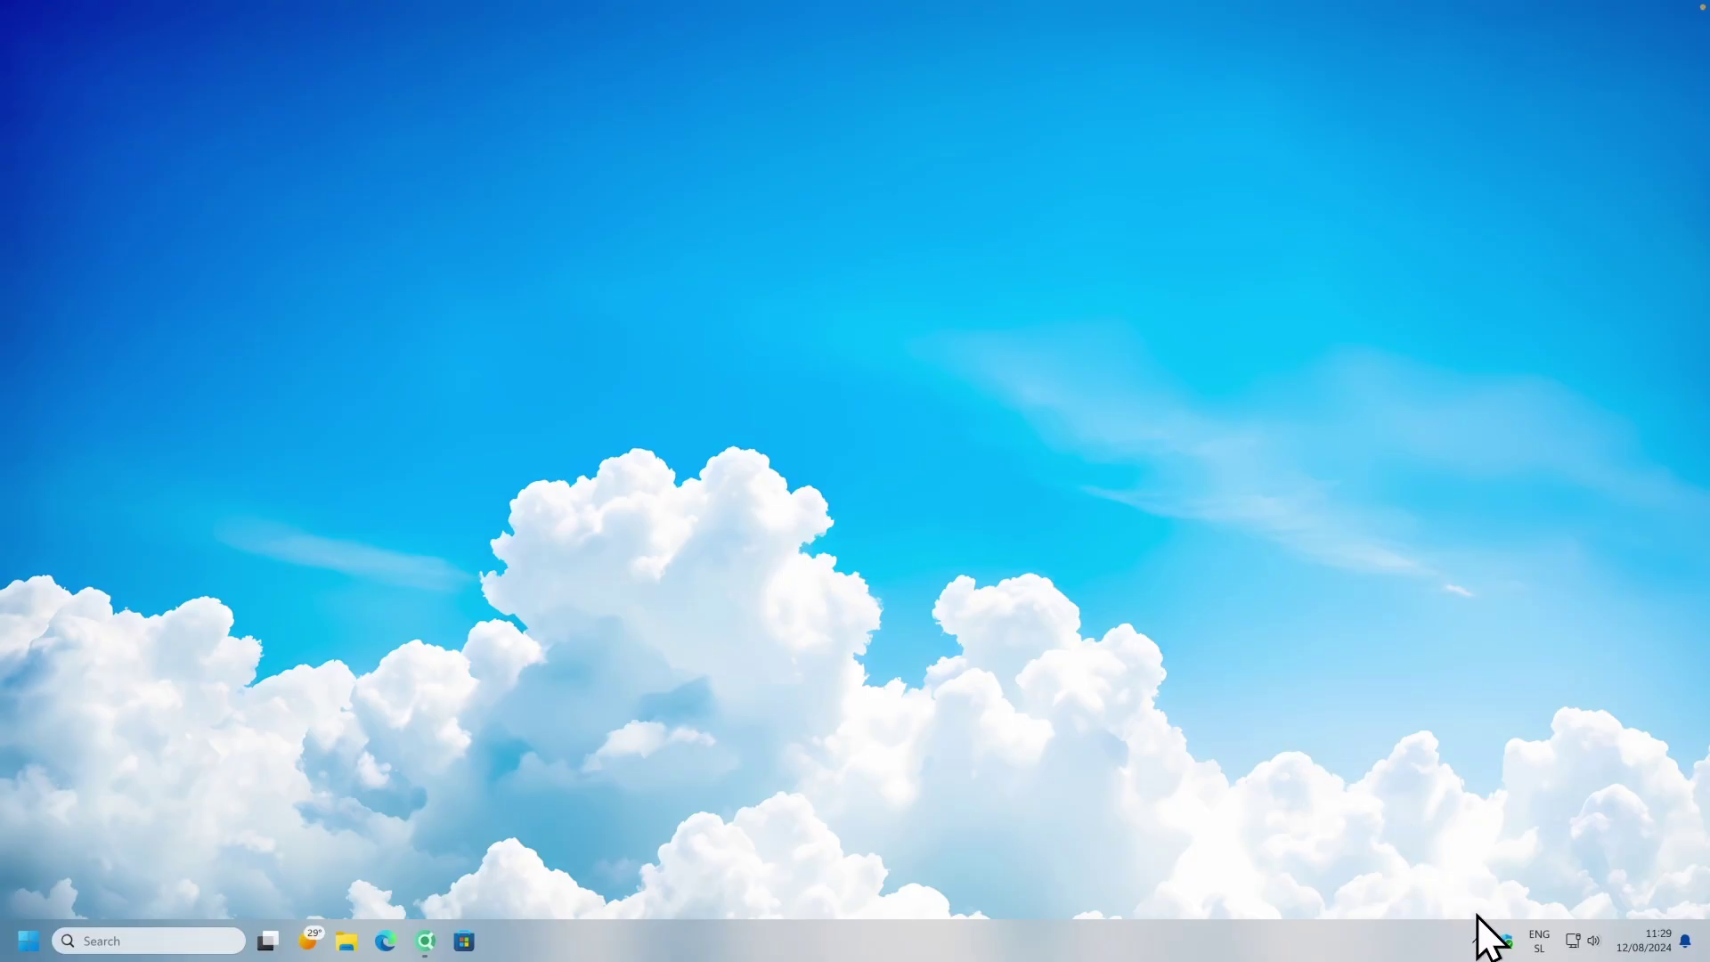
Load Monterey's Settings.ini from Manage Rainmeter to show its Widgets panel.
click(1482, 938)
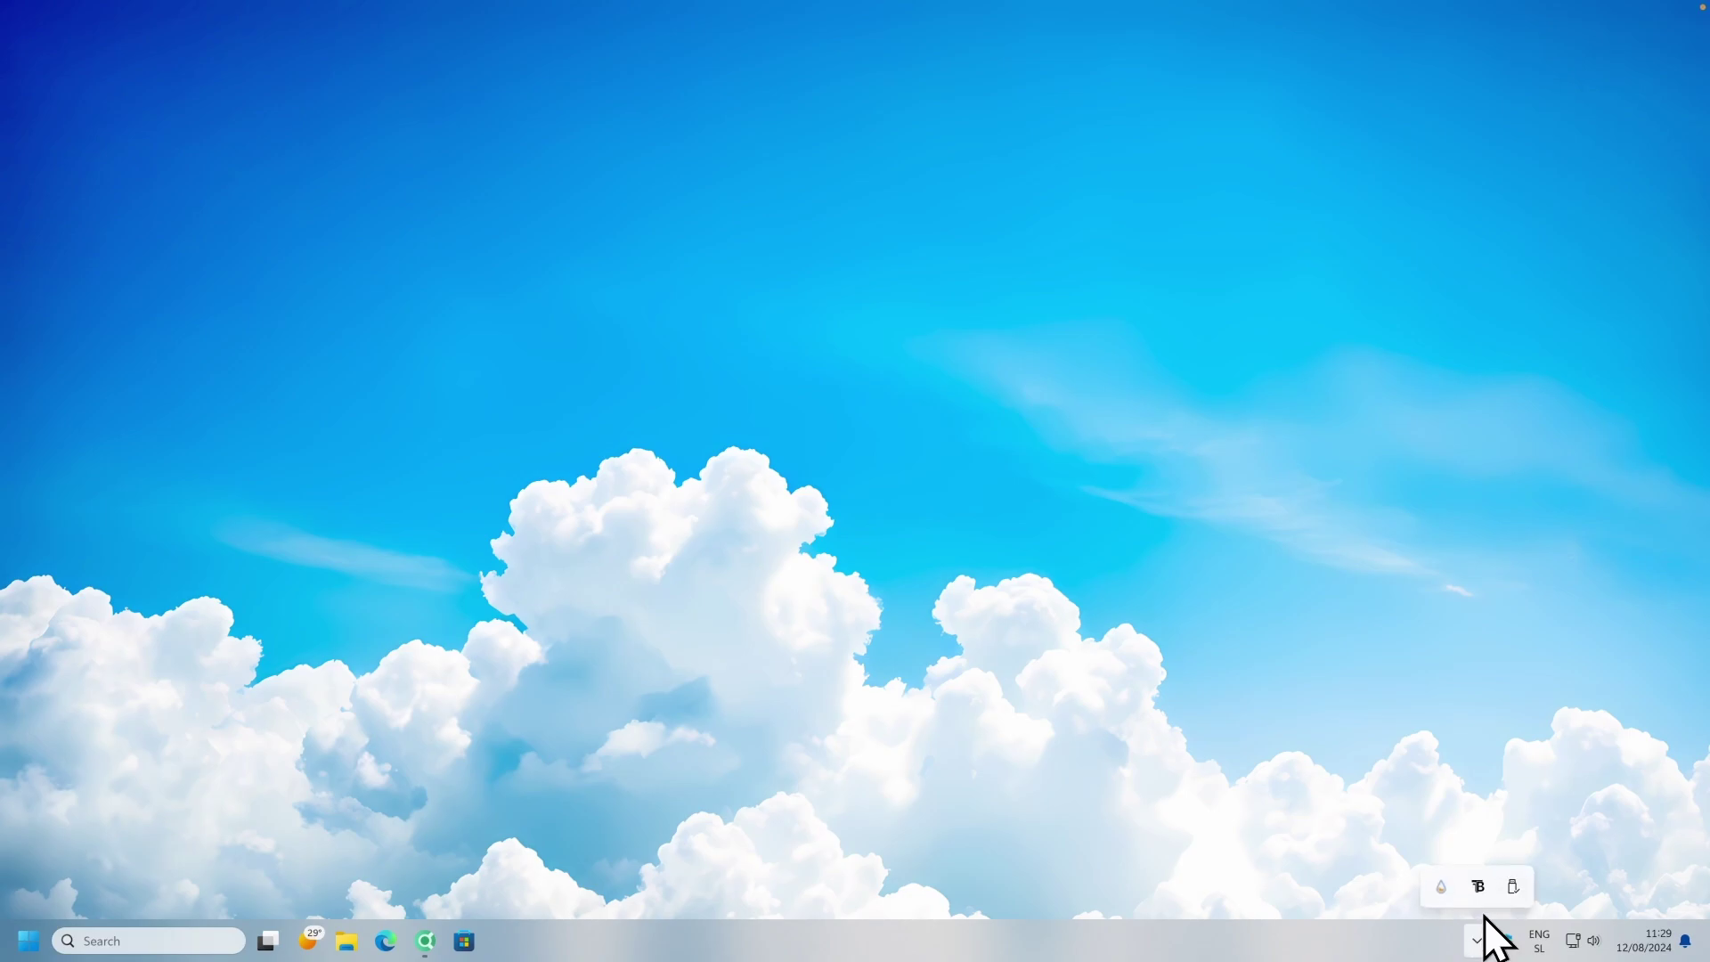
click(1443, 886)
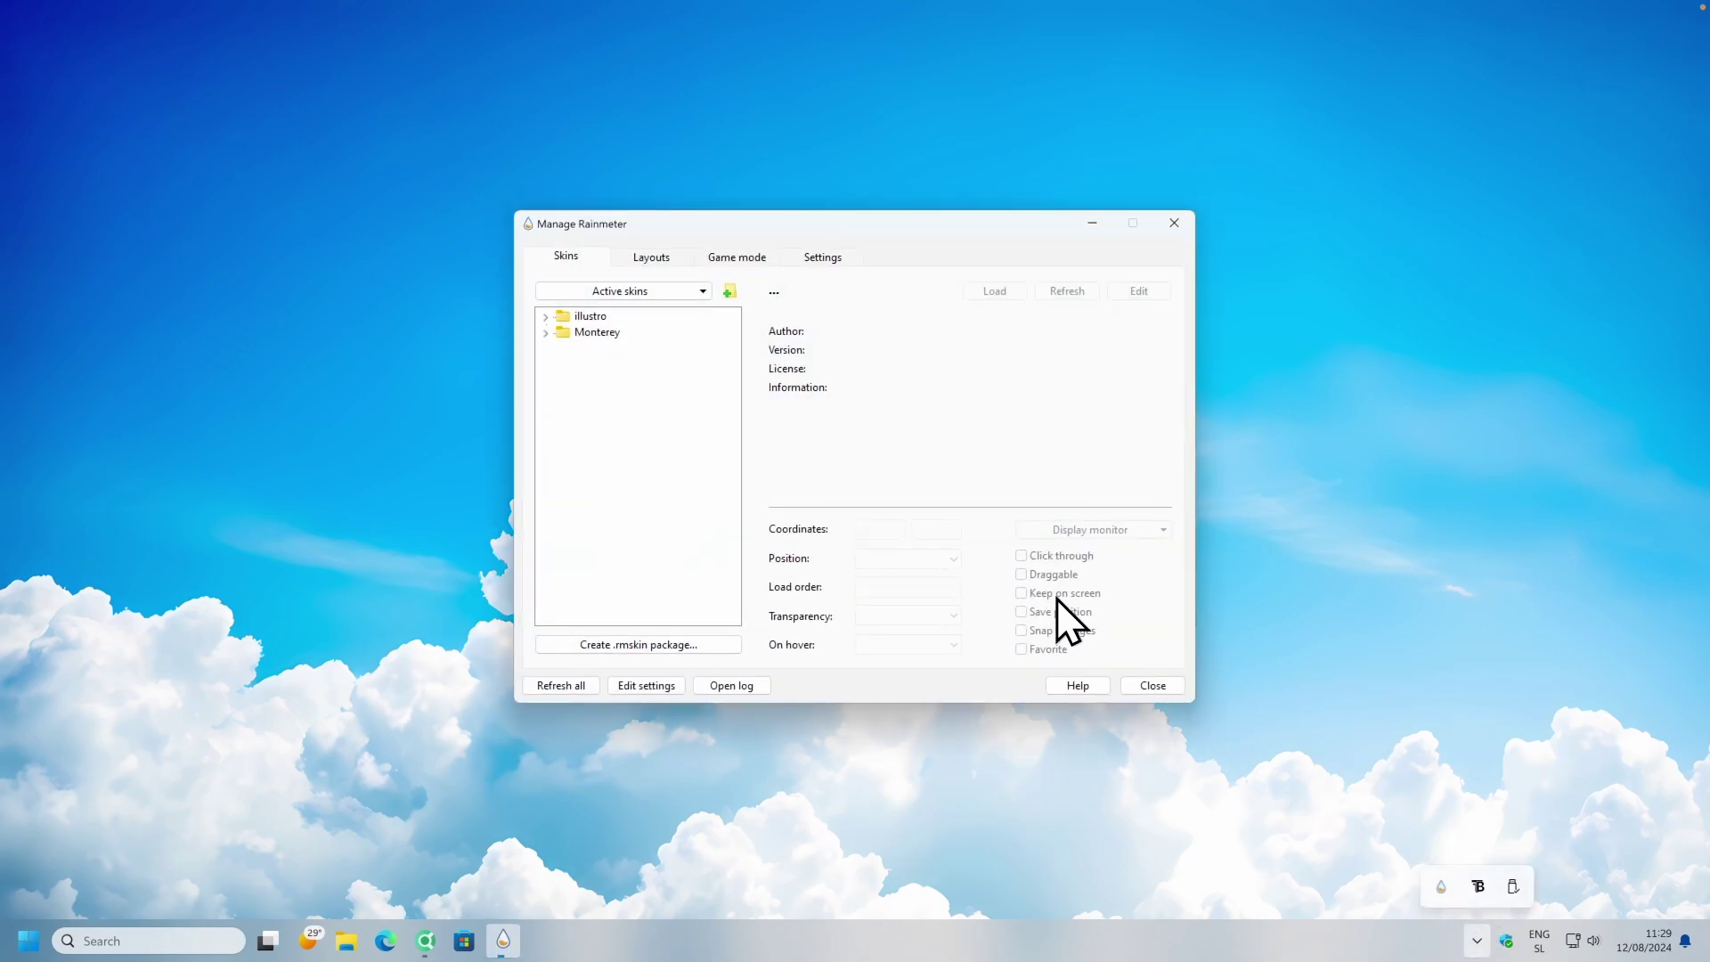
click(595, 334)
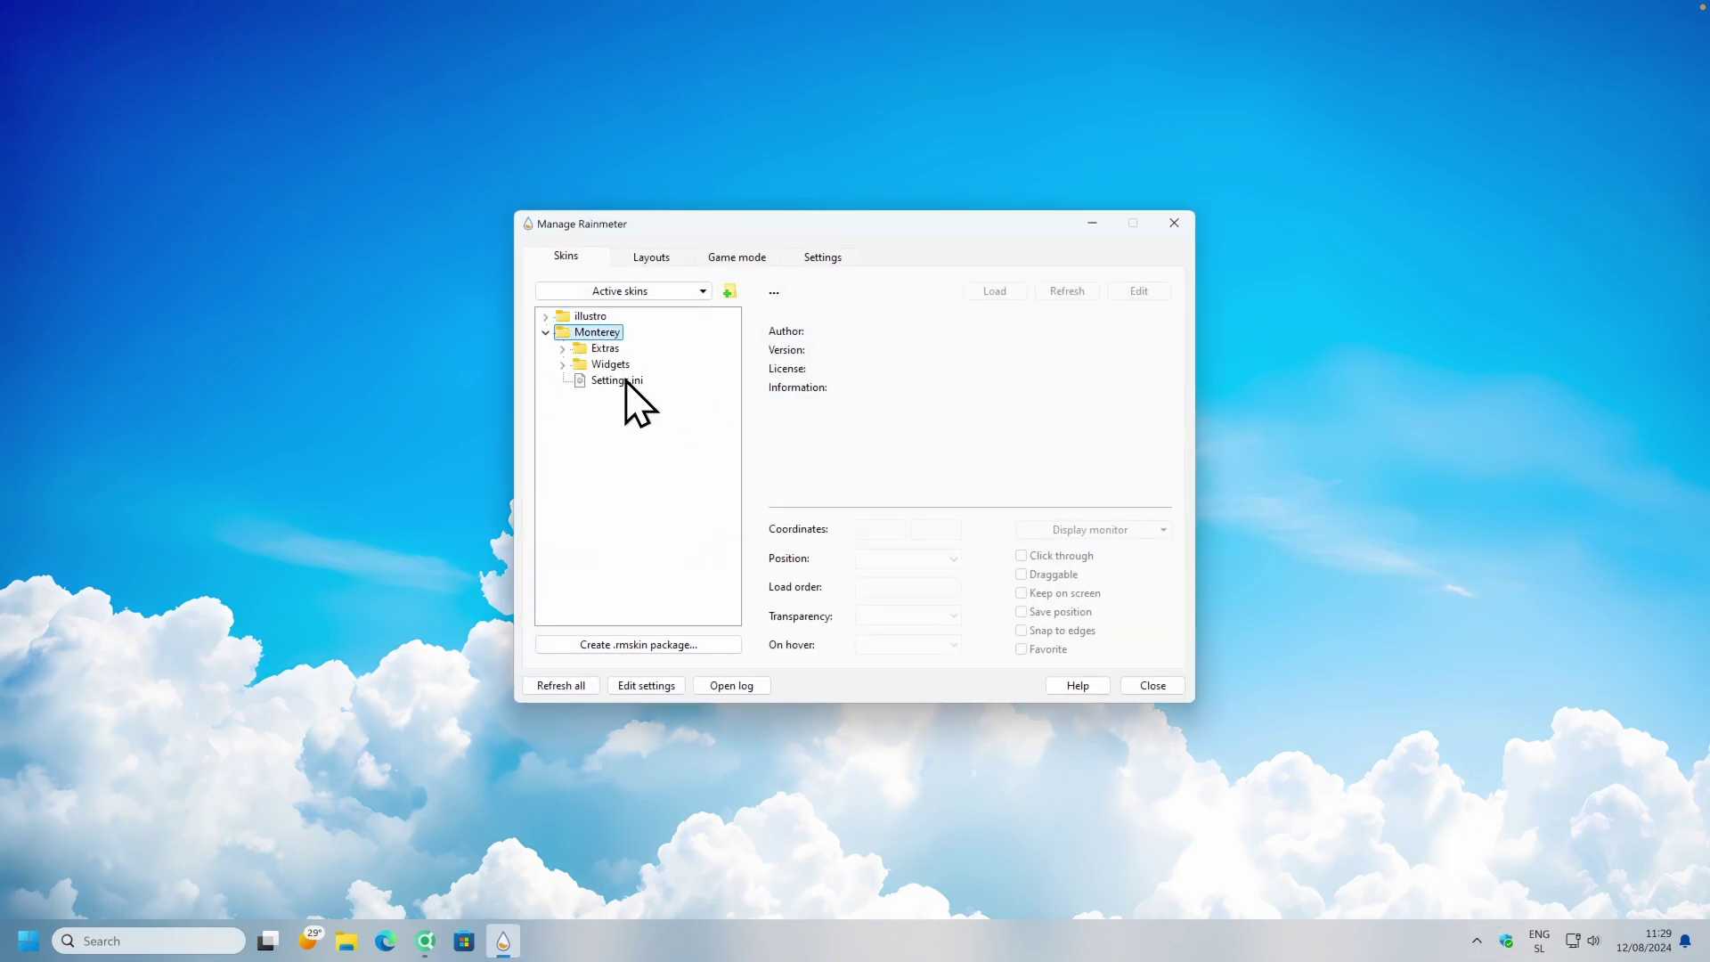
click(596, 381)
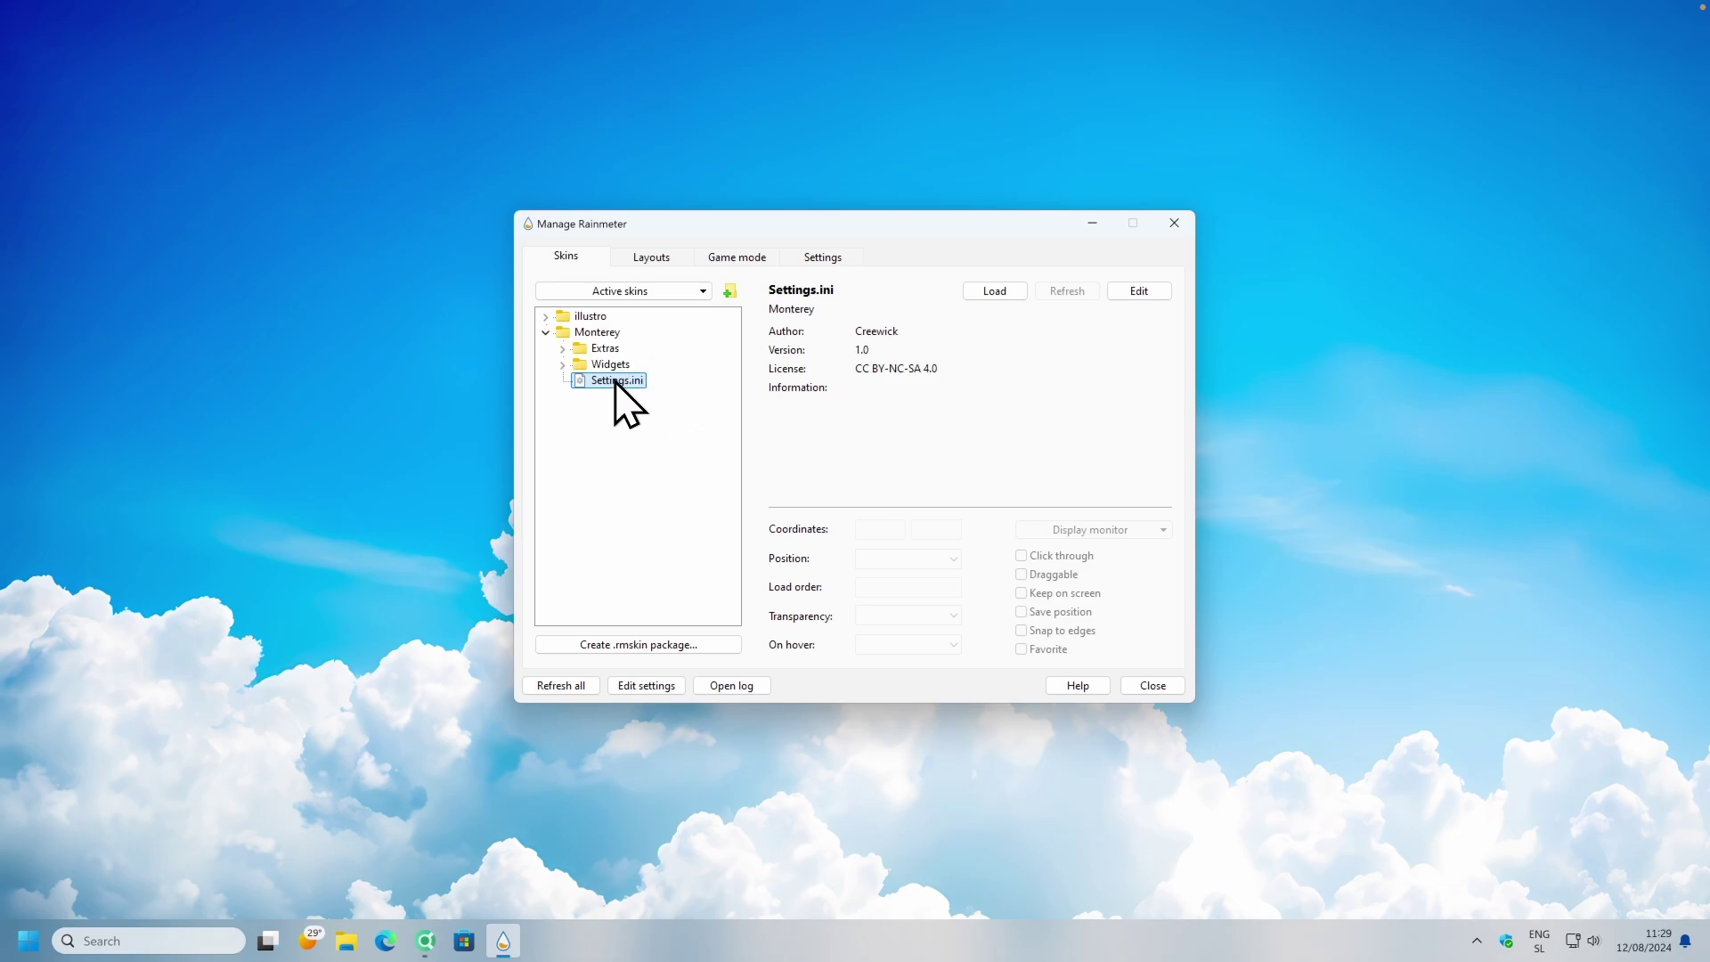
double_click(616, 383)
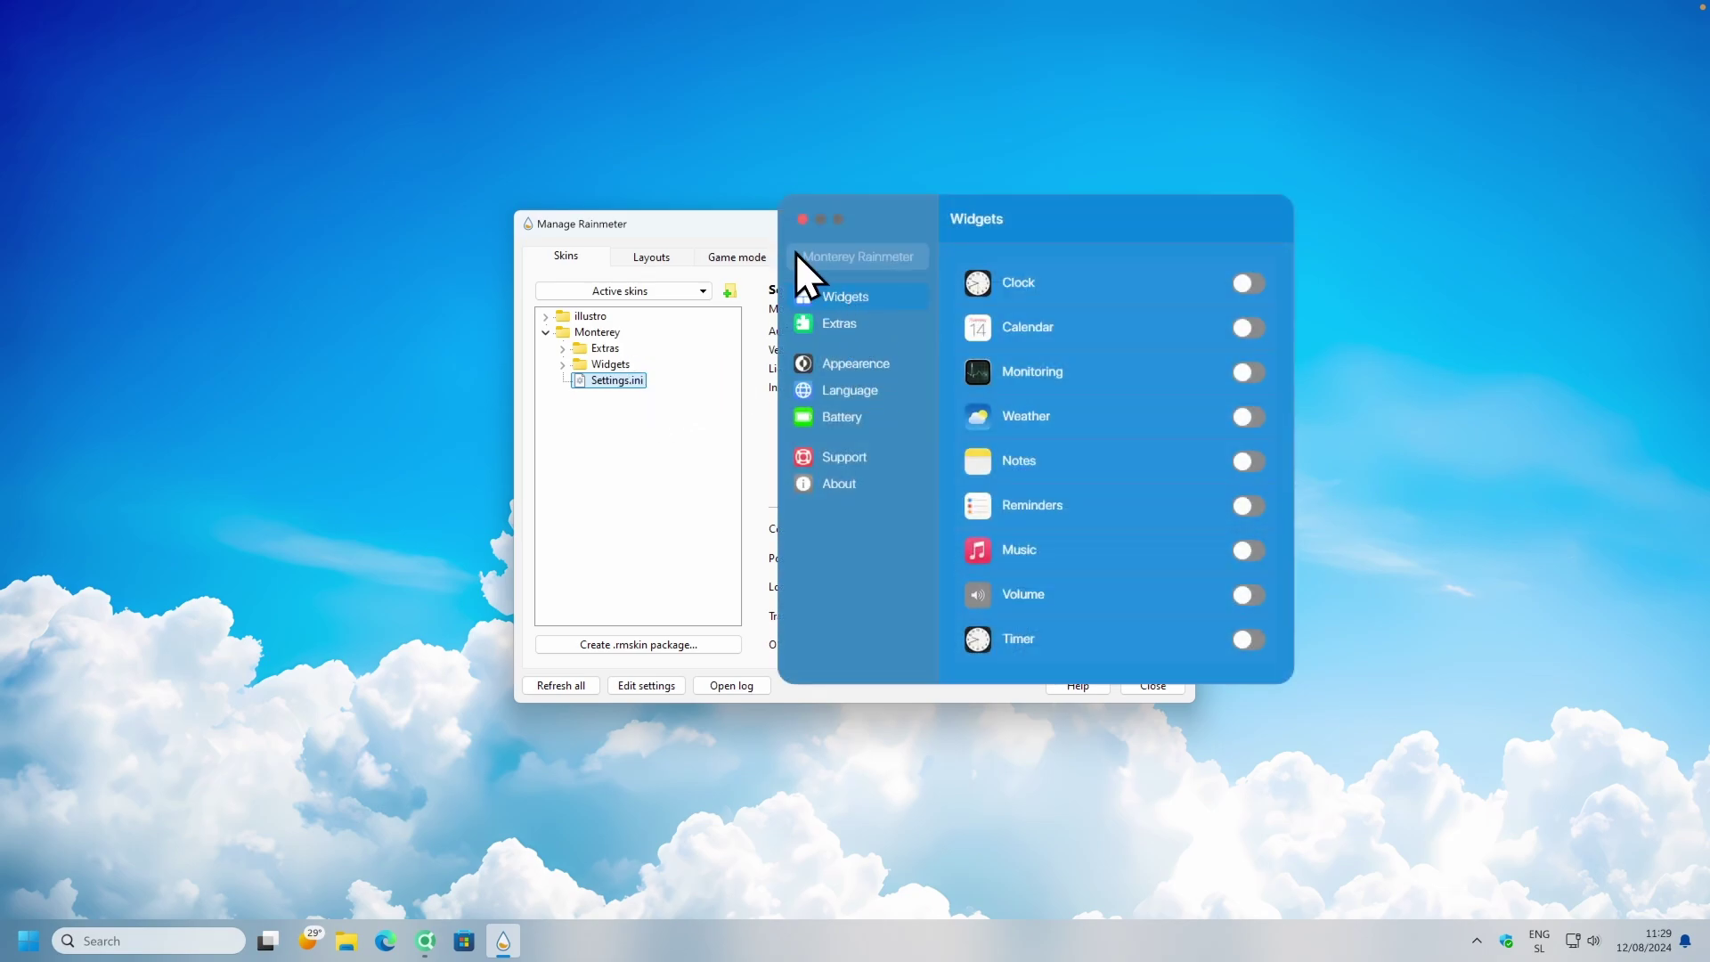
Close the skin manager and shift the Monterey settings panel left, back on its widget list.
click(701, 228)
click(1173, 223)
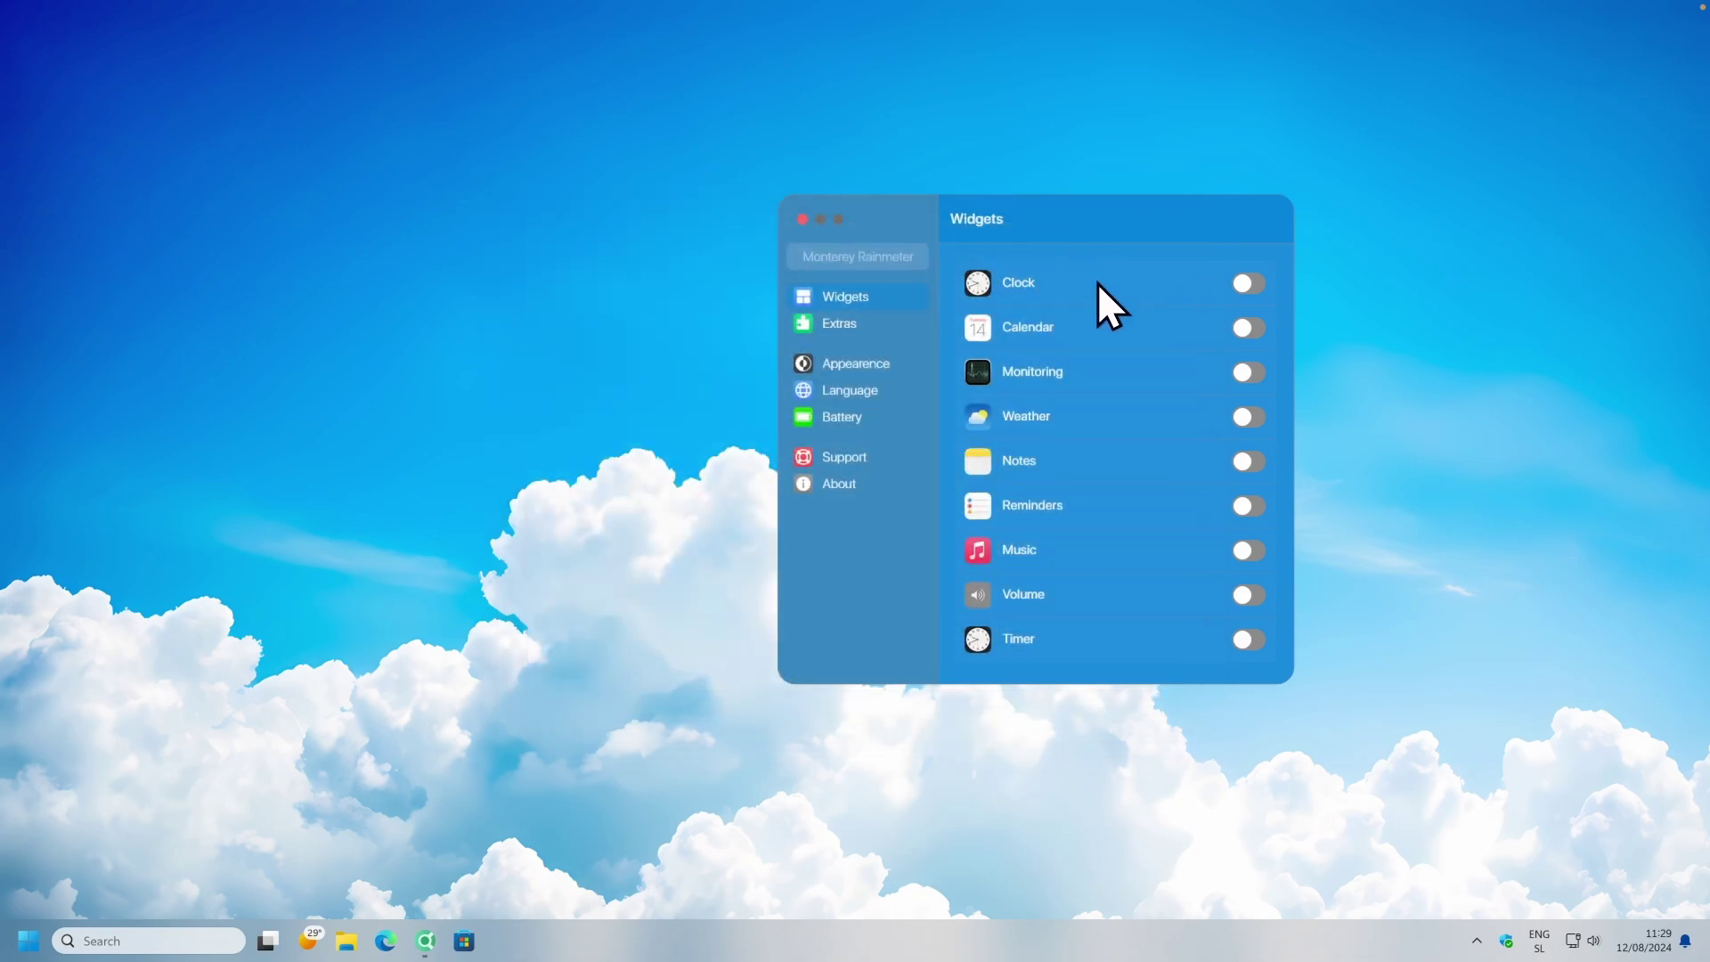
click(867, 358)
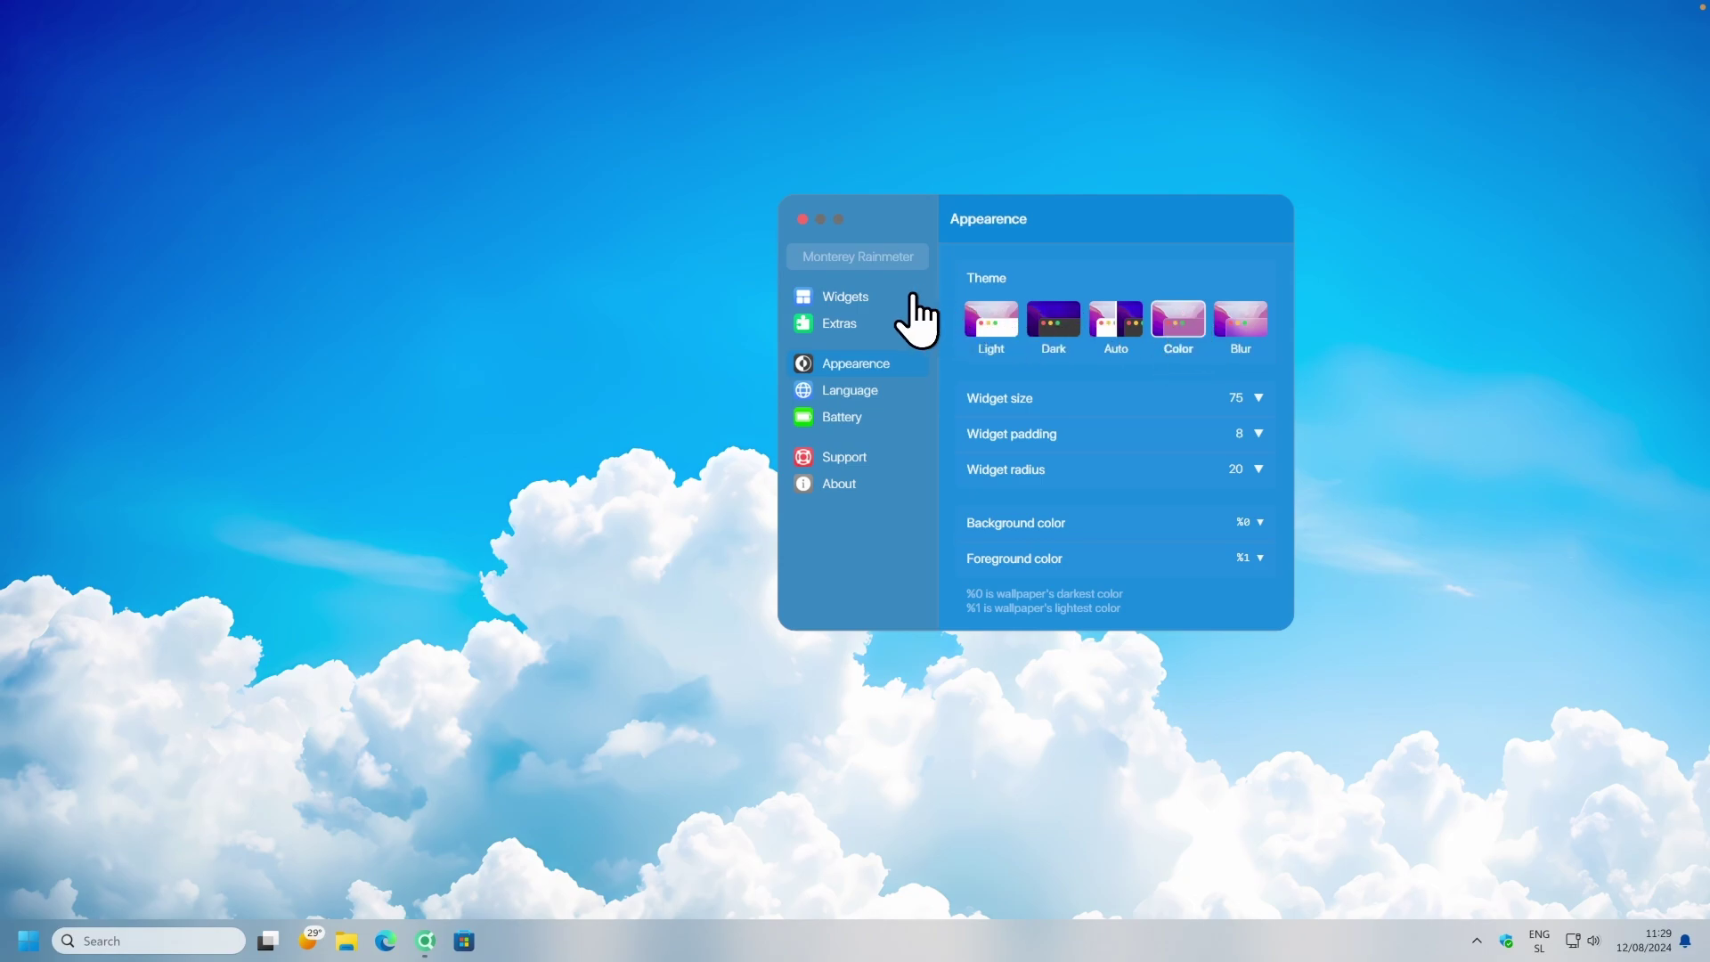
click(861, 297)
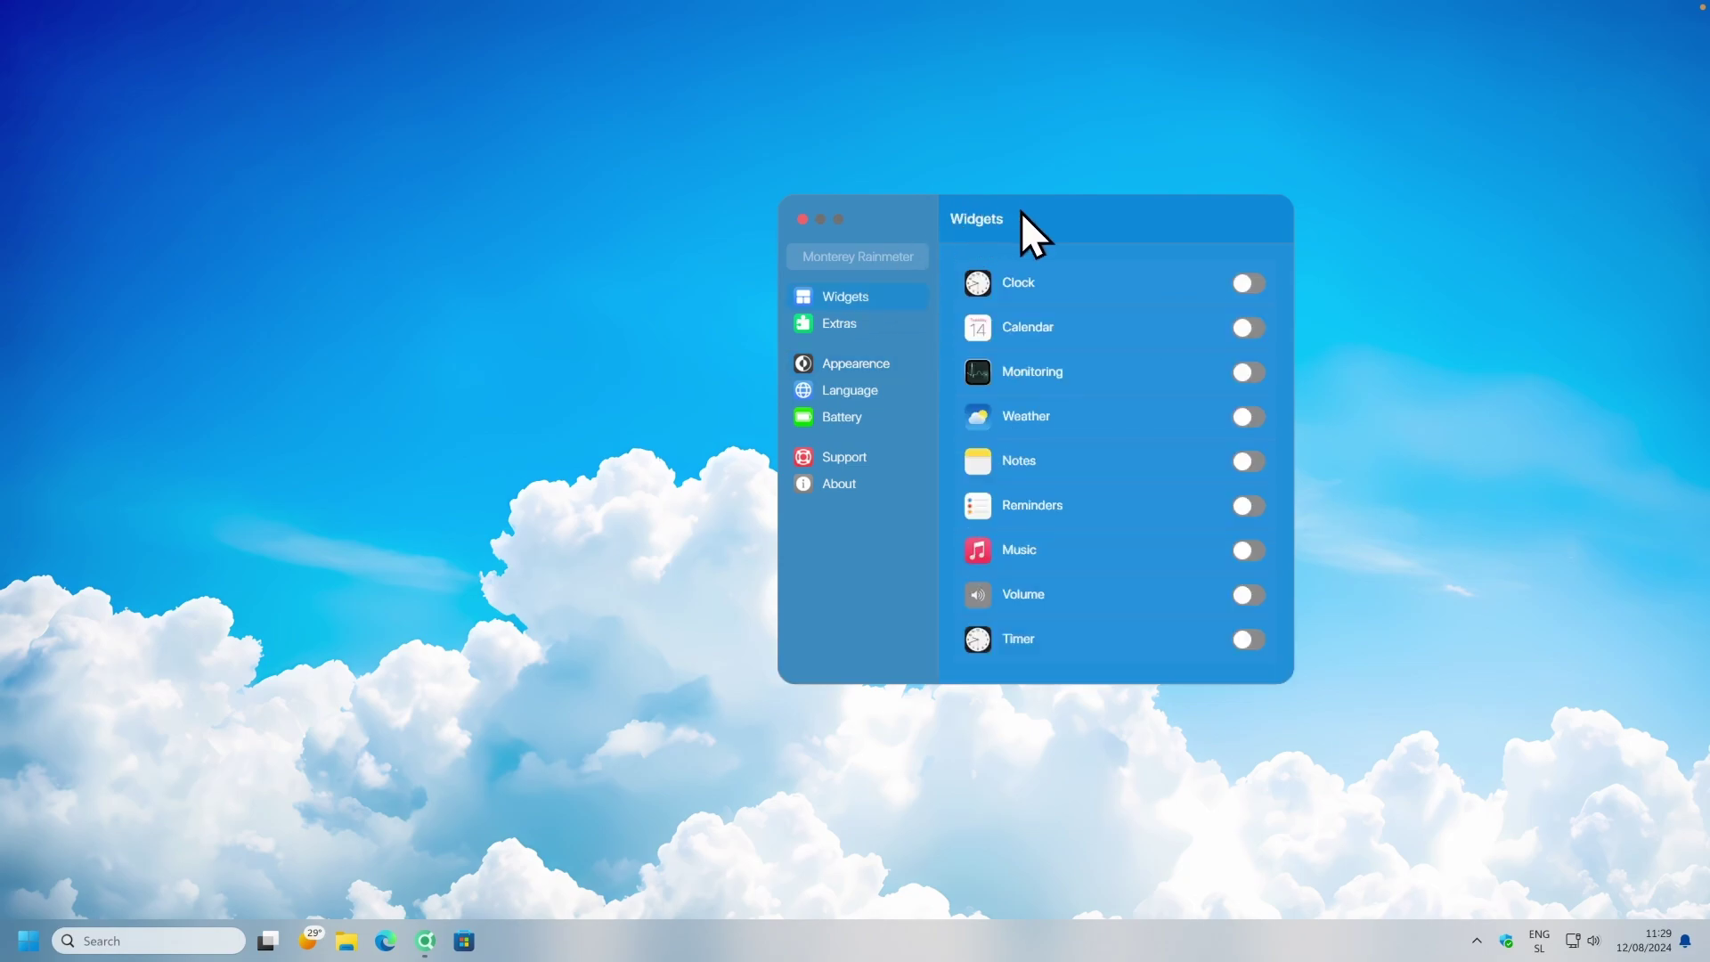
drag(1021, 212, 890, 210)
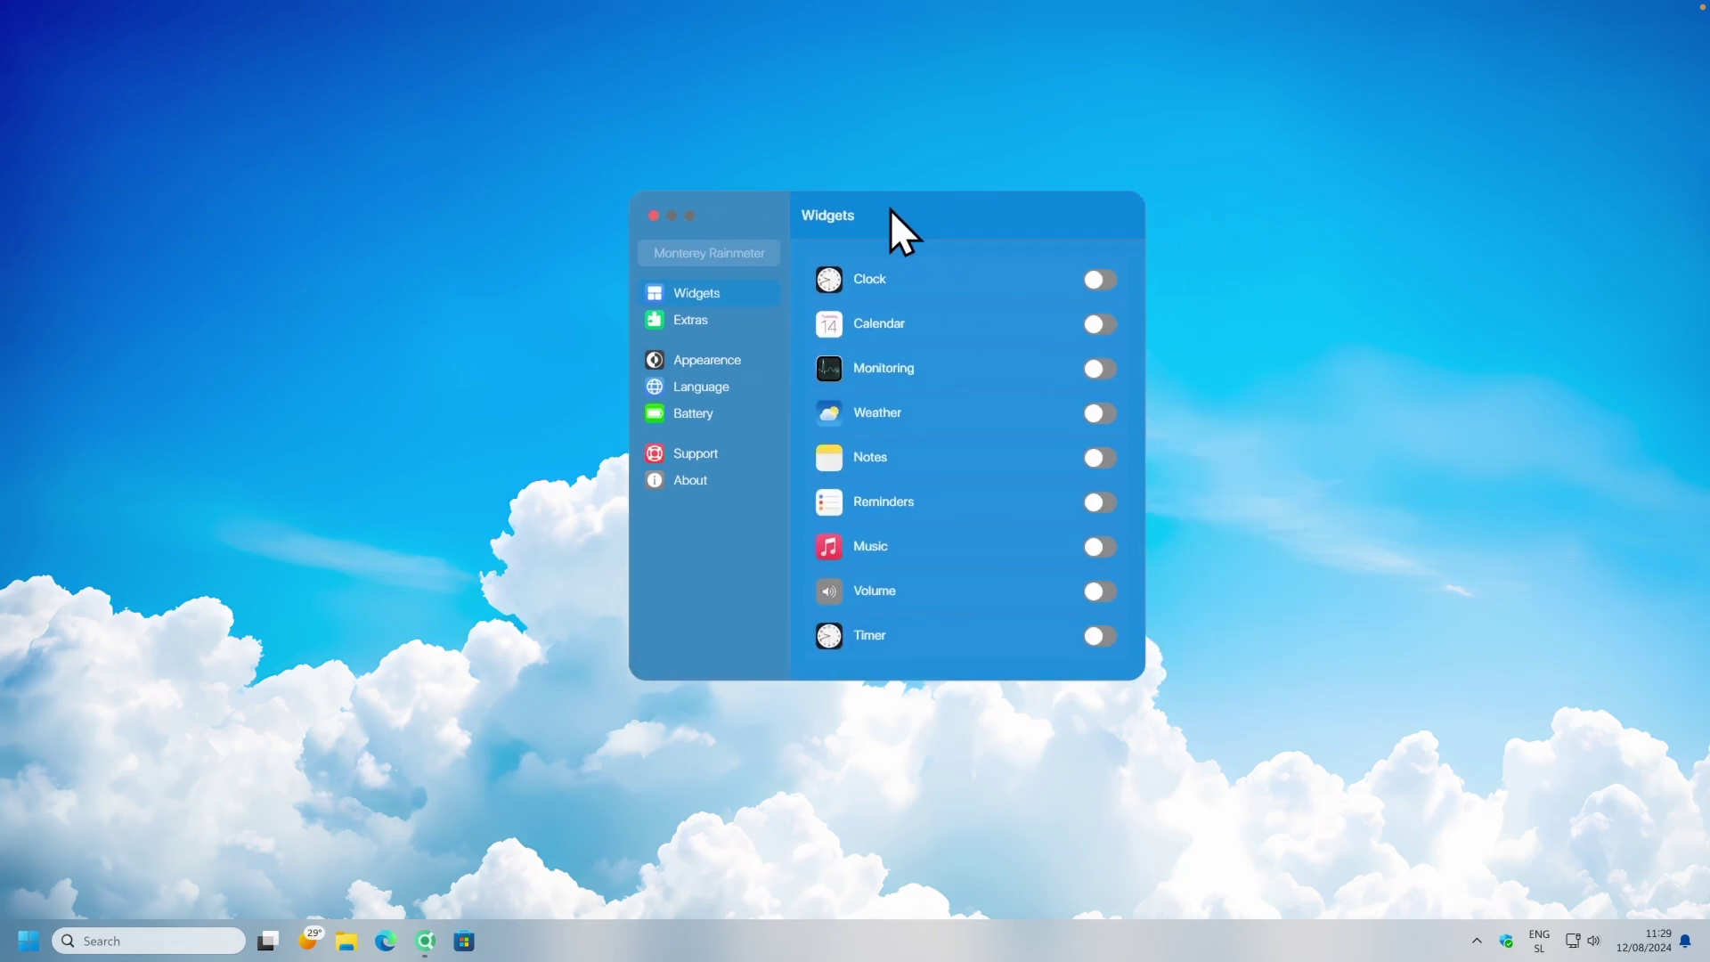
Switch on the Weather, Notes and Calendar widgets, move Notes left, and close the settings.
click(1101, 412)
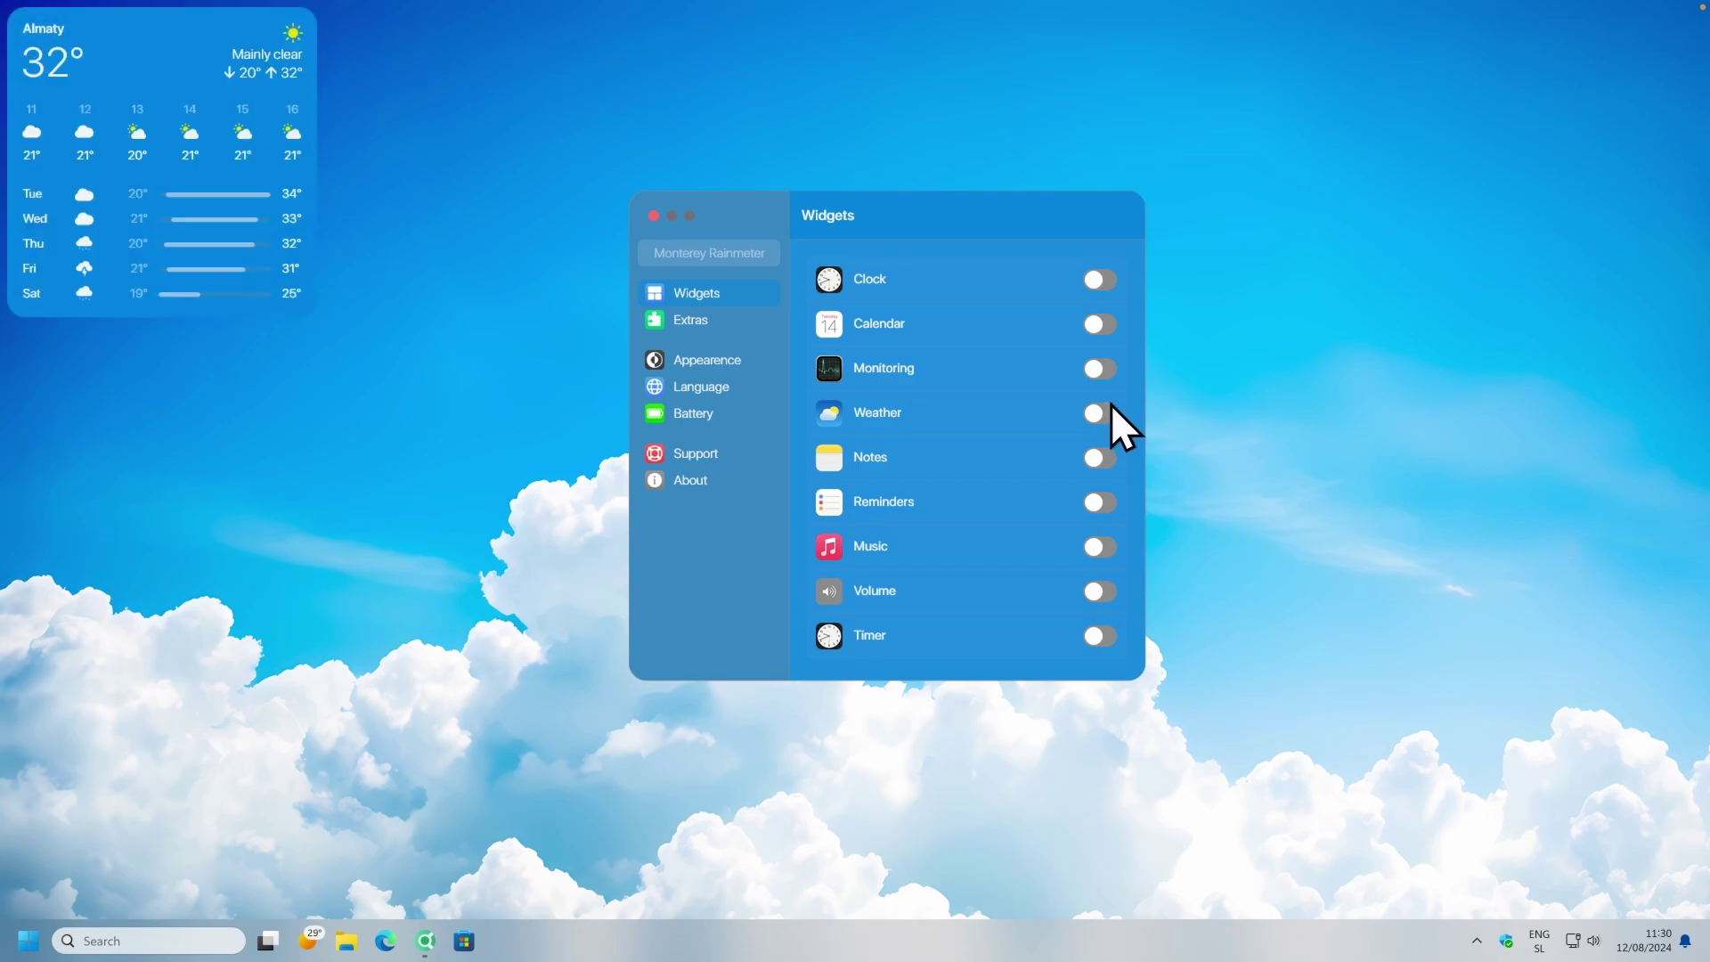
click(1098, 458)
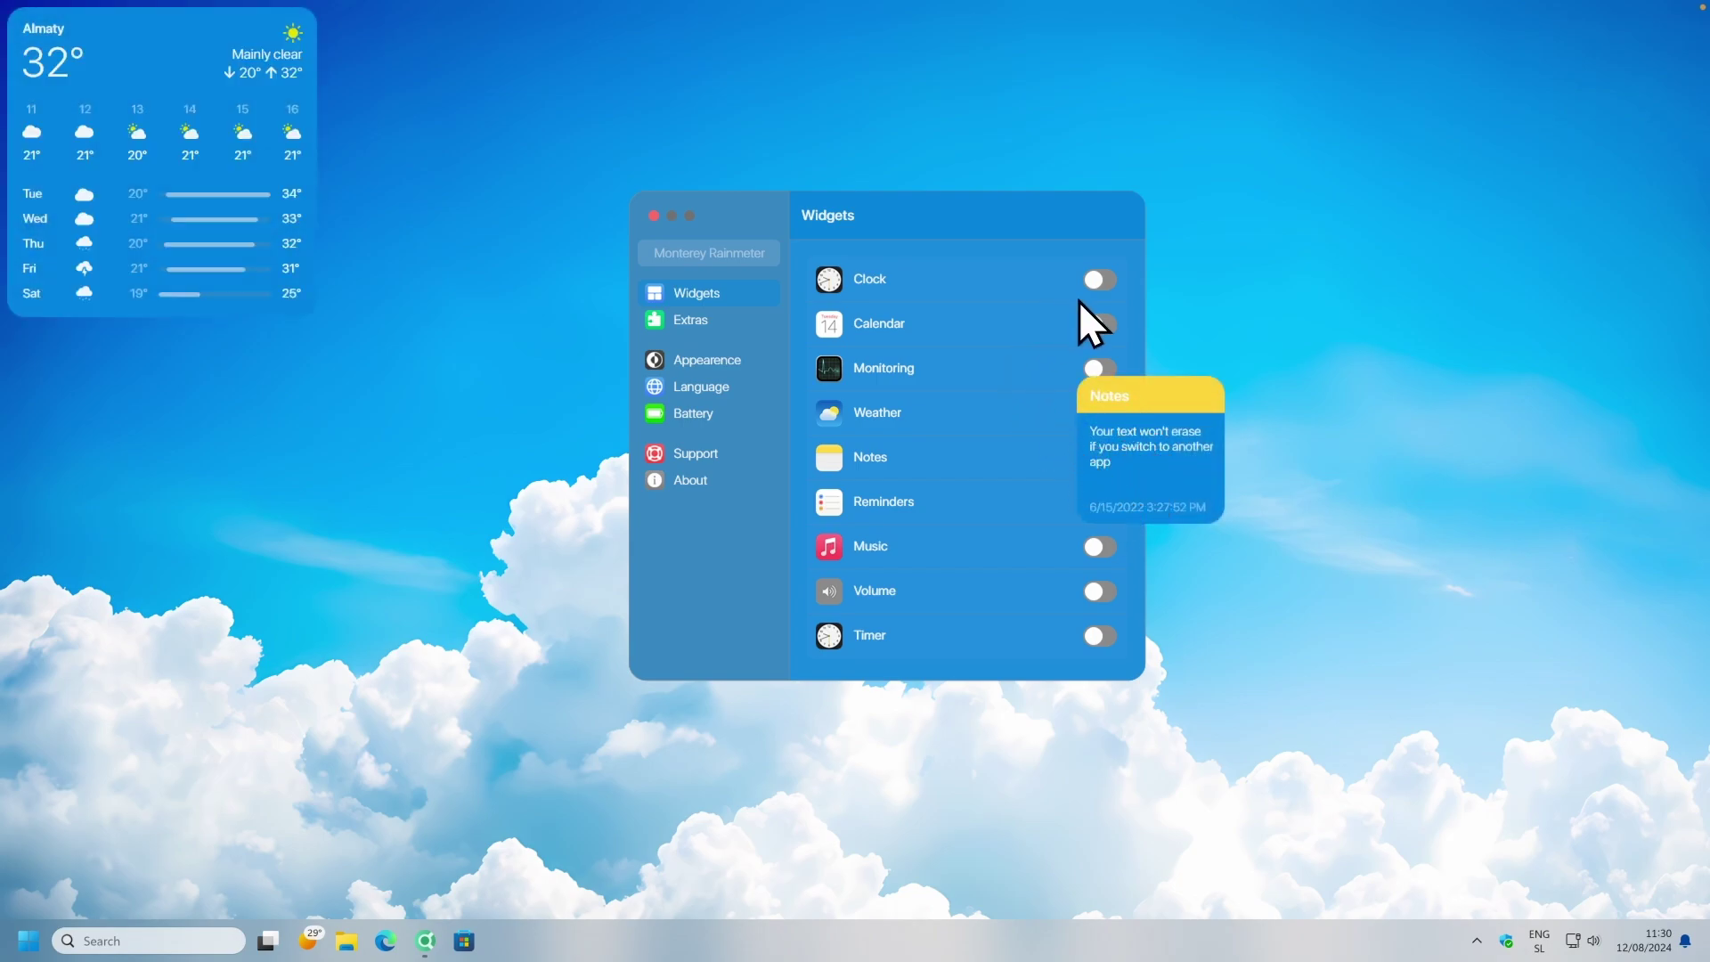
click(1101, 324)
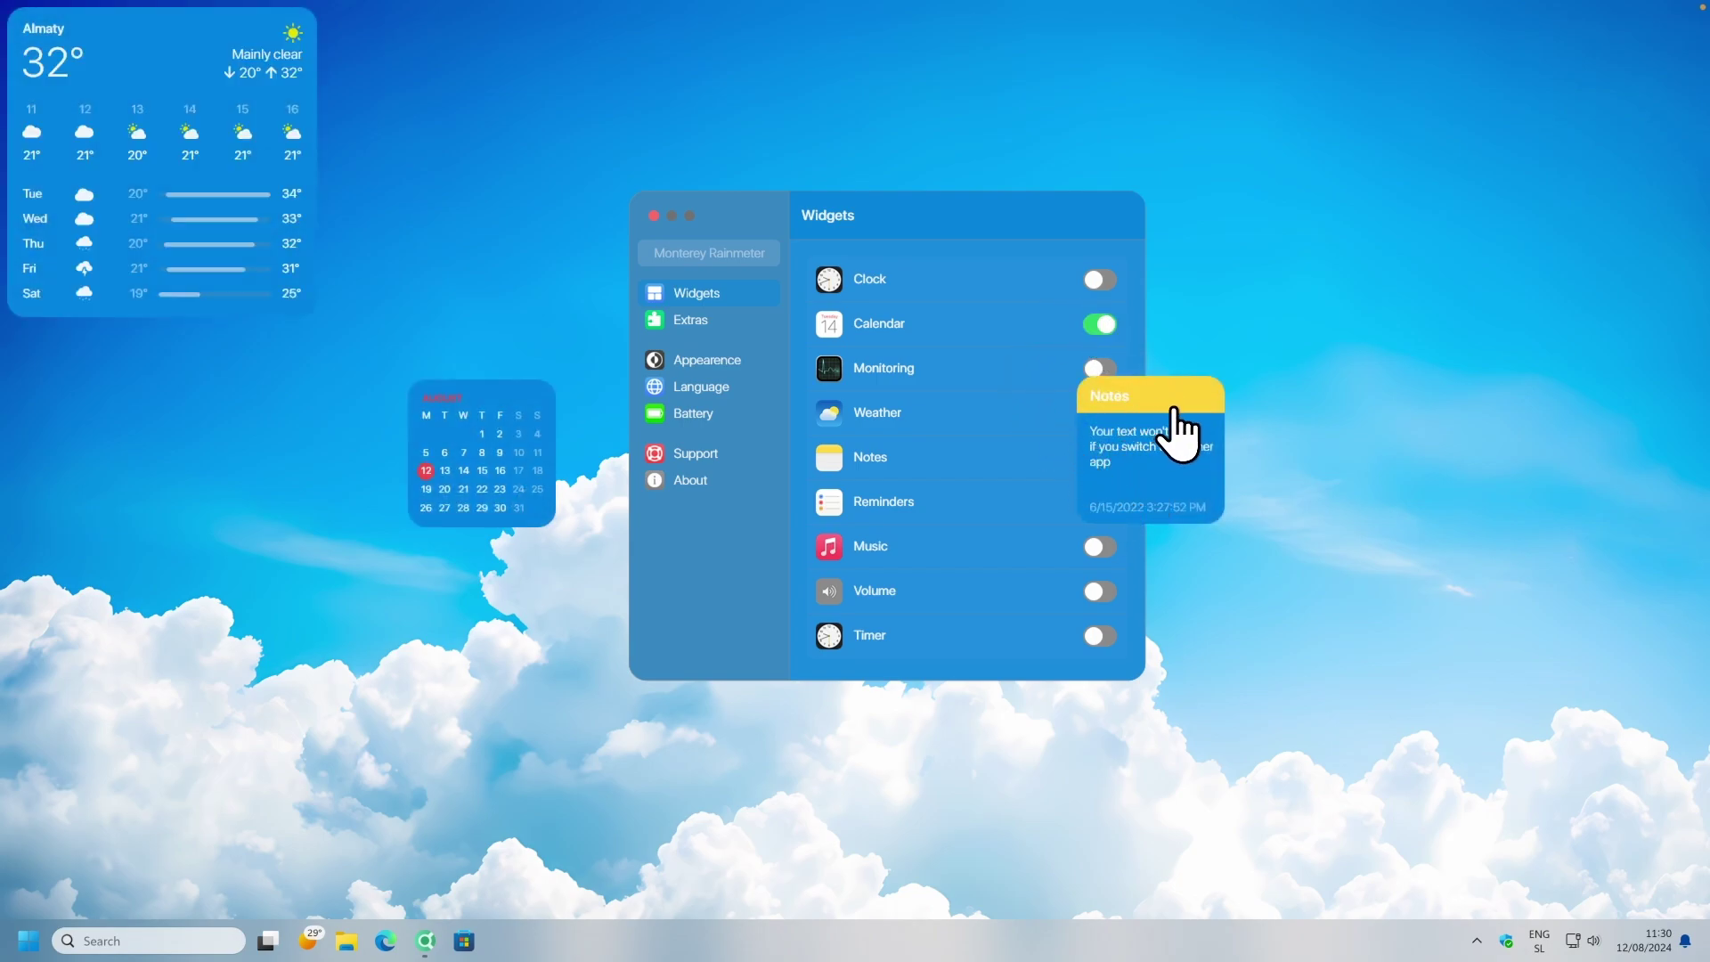
drag(1180, 427, 253, 386)
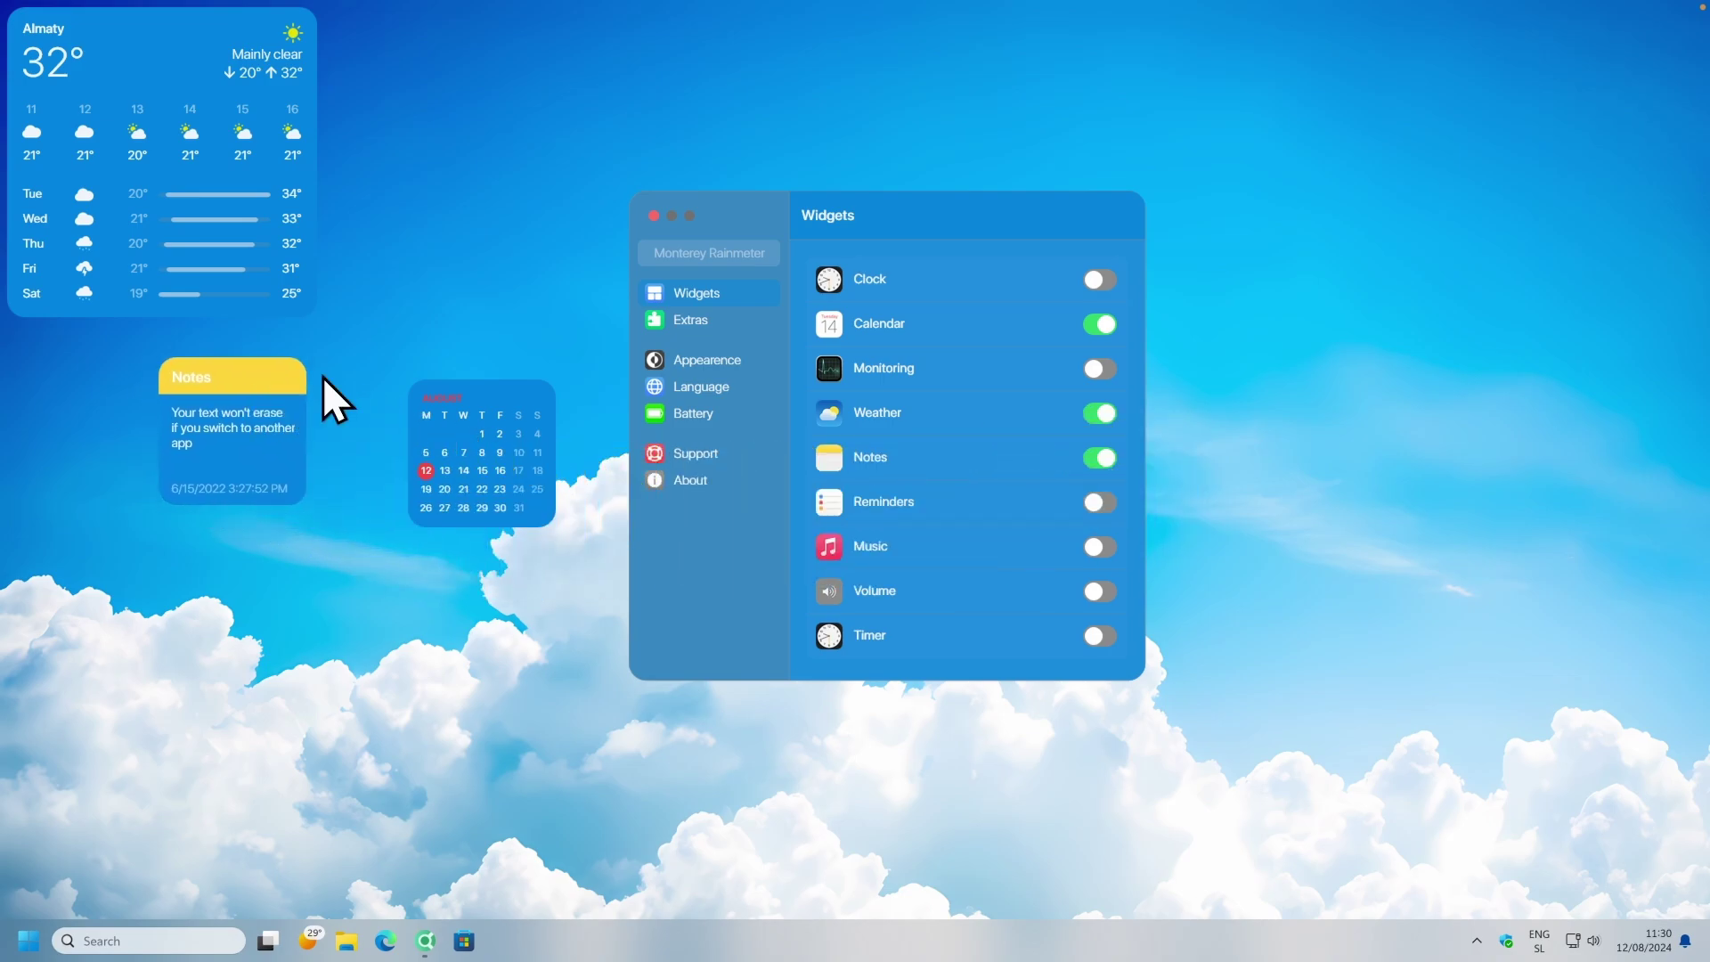
click(715, 356)
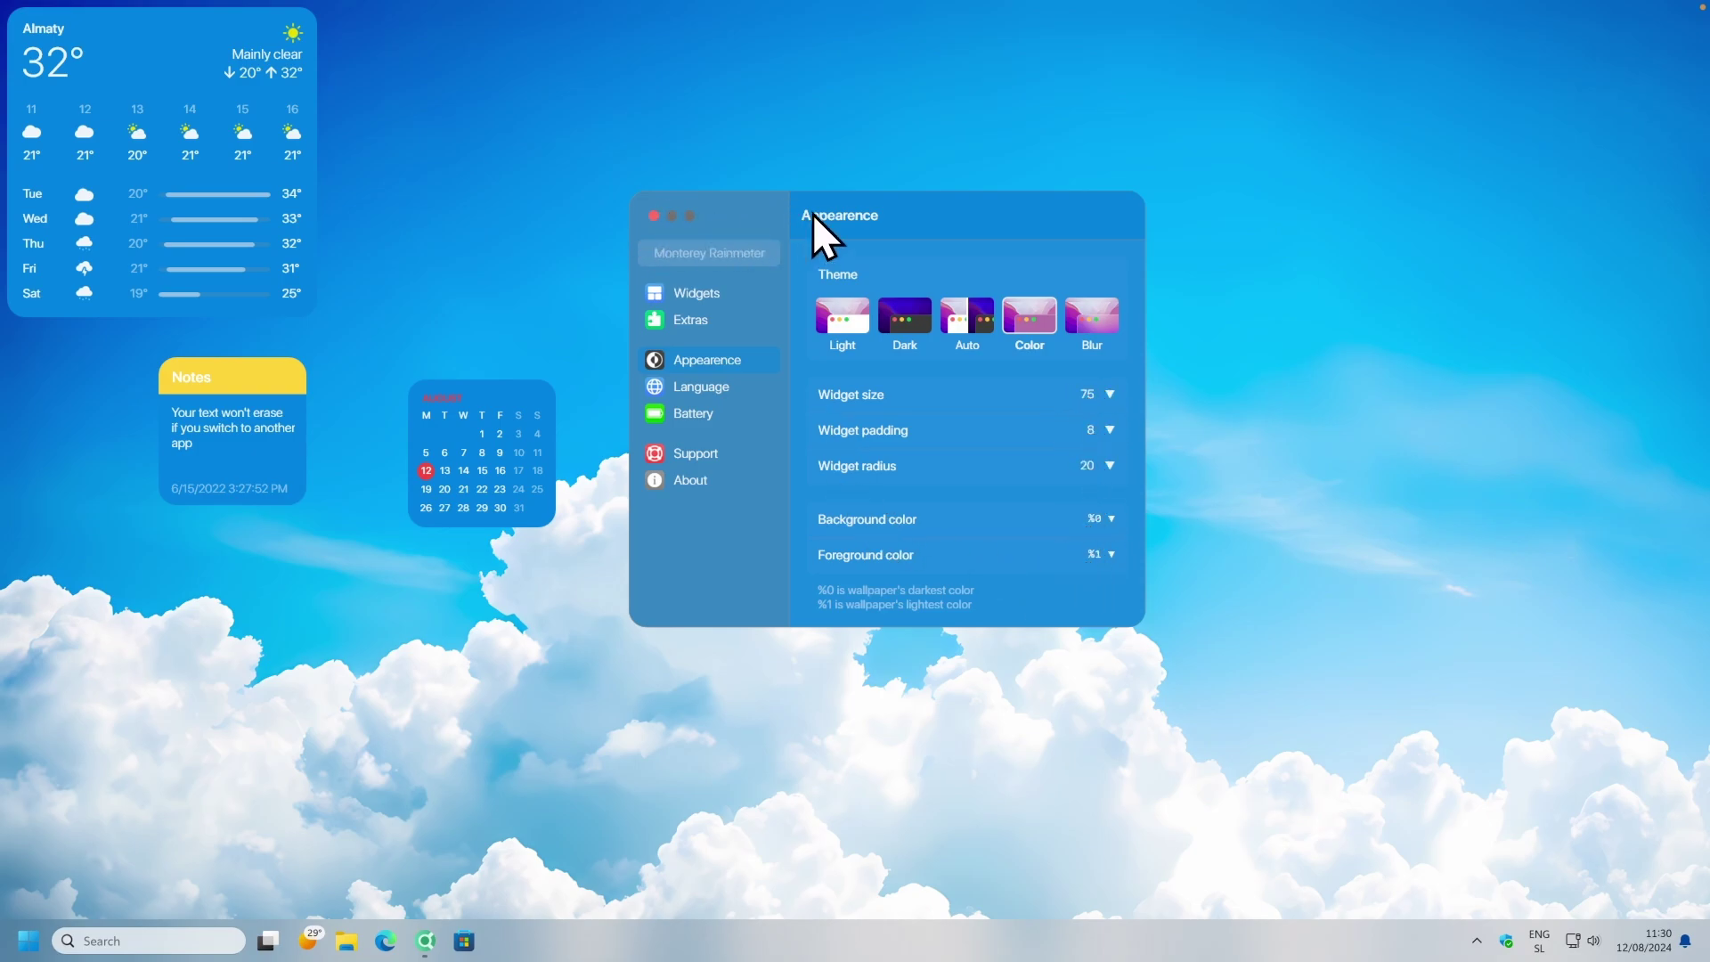
click(653, 216)
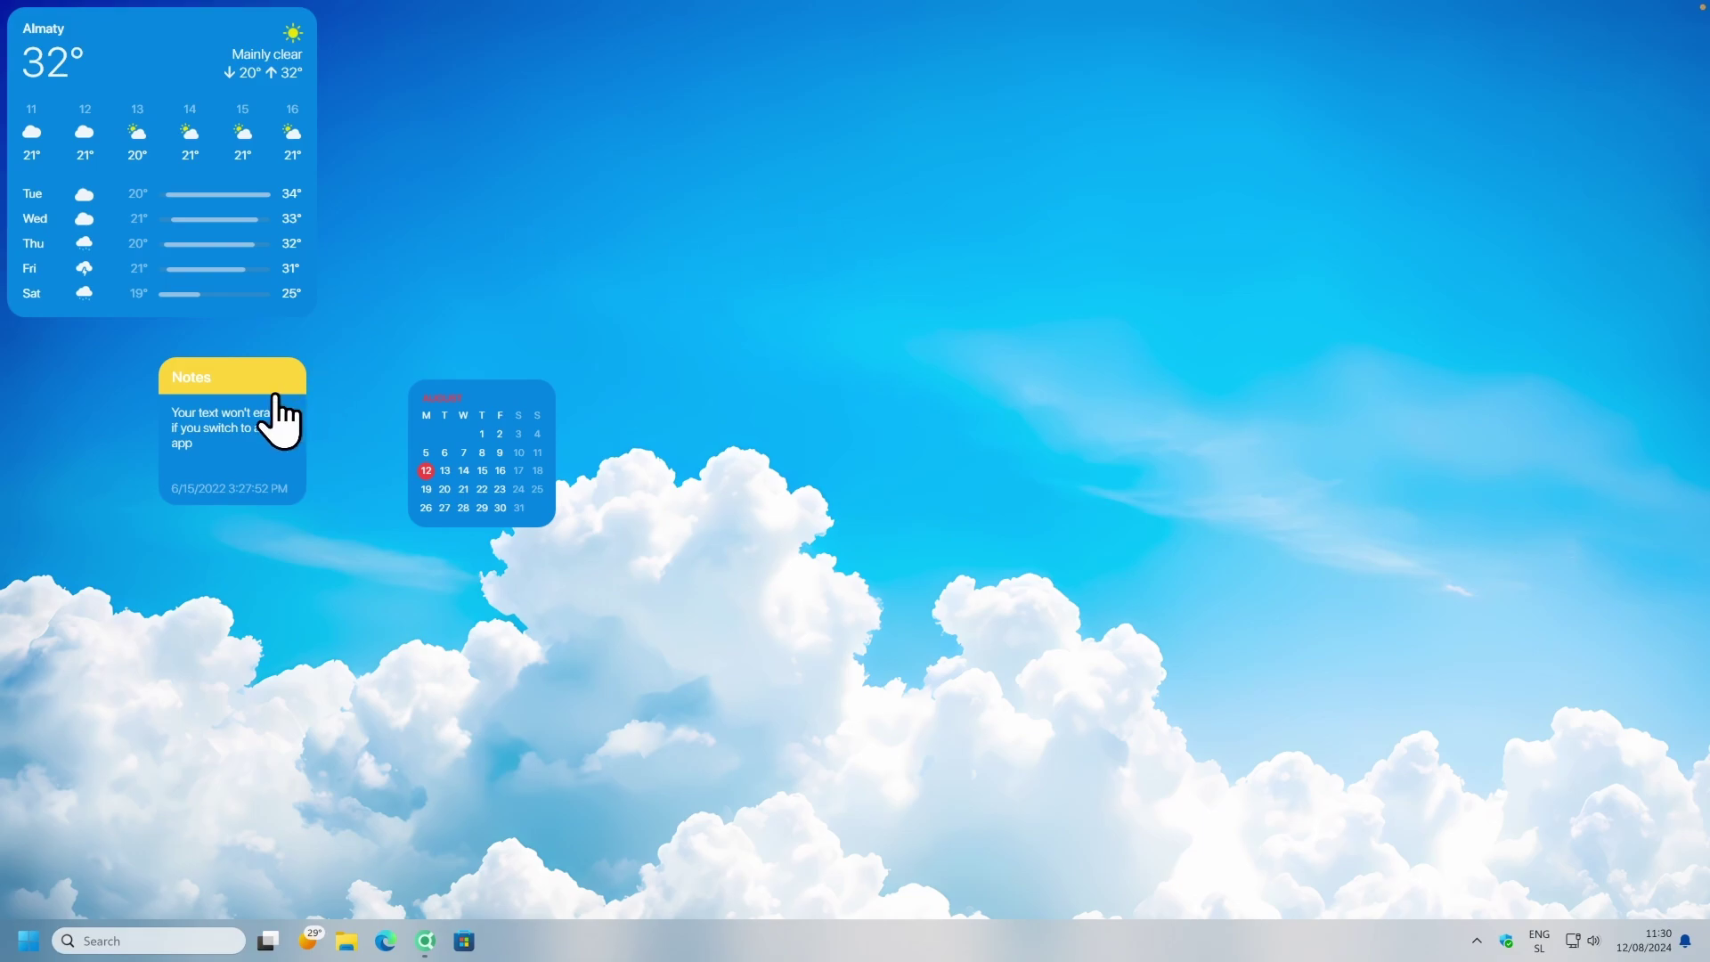
Move Calendar under Weather, set Calendar and Notes to Wide, and snap Notes below Calendar.
drag(275, 413, 109, 401)
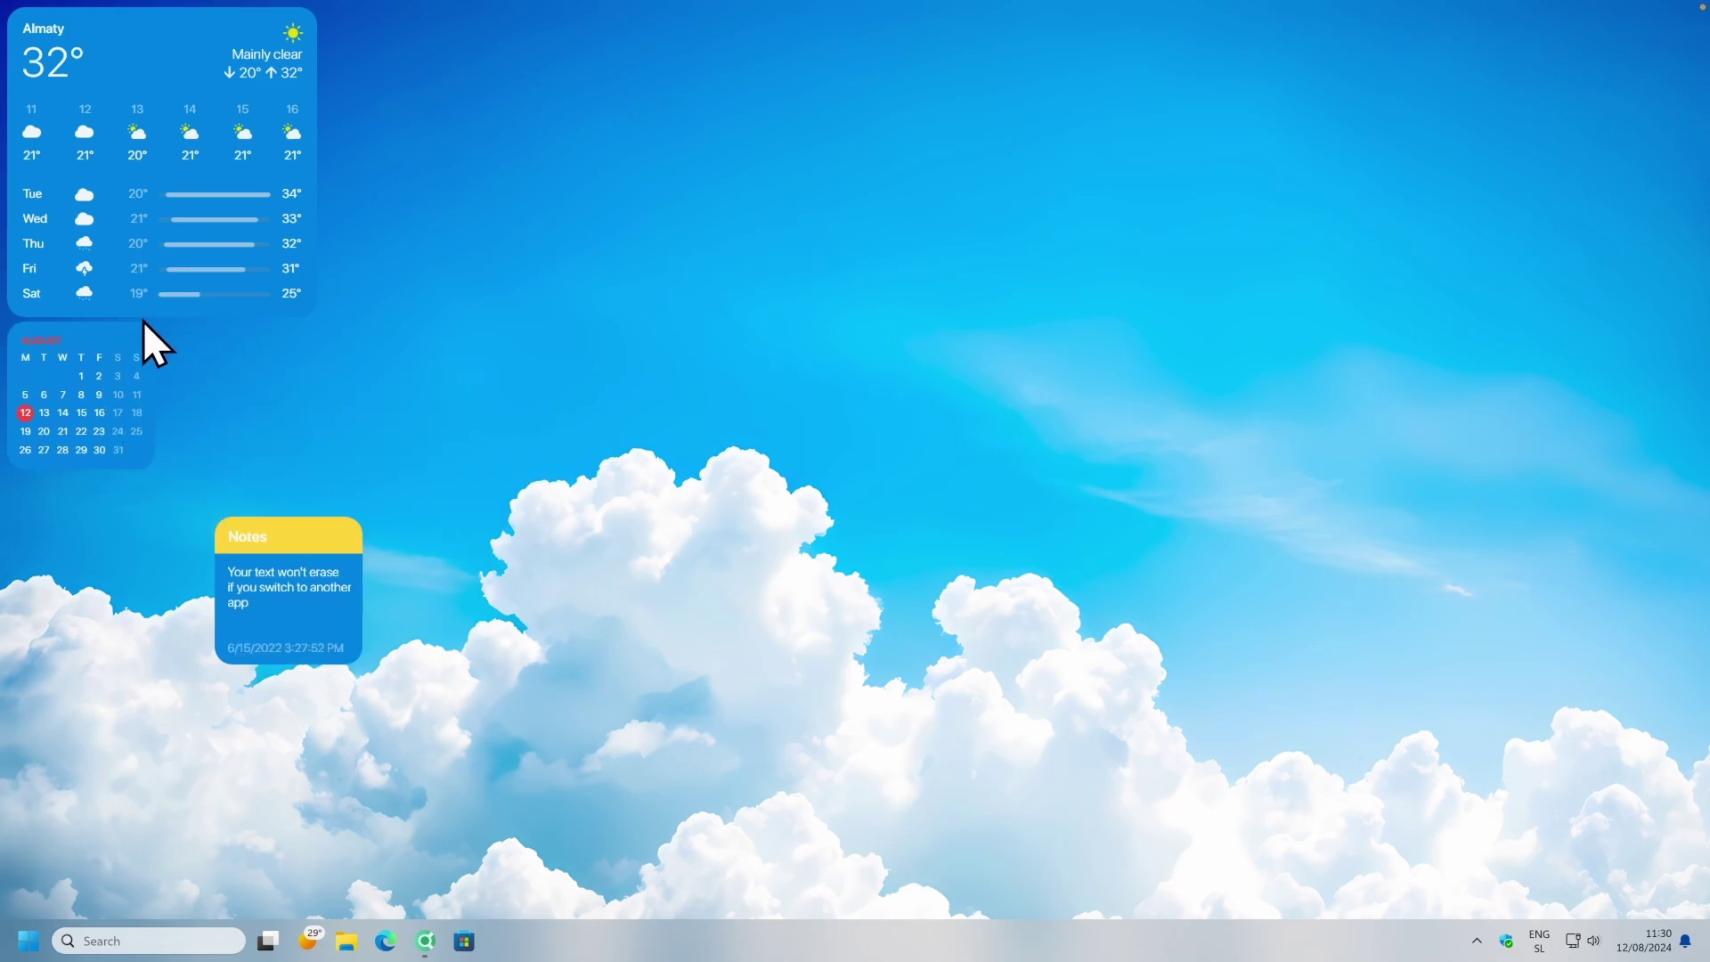
right_click(100, 381)
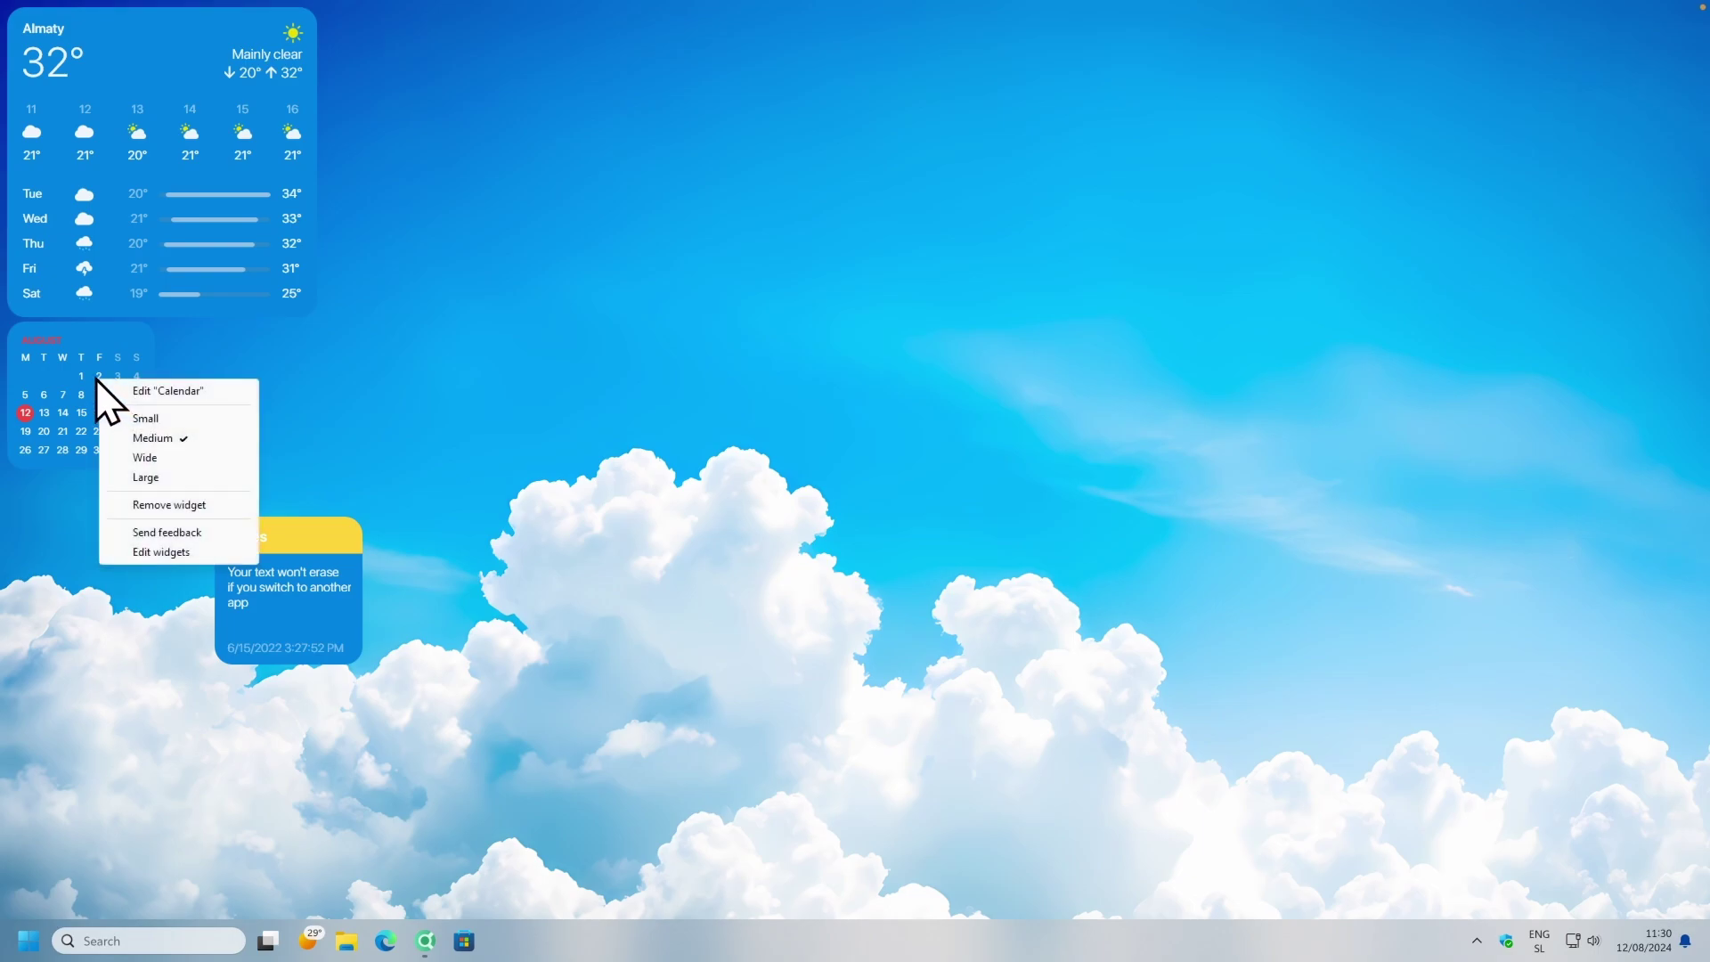
click(198, 457)
right_click(302, 545)
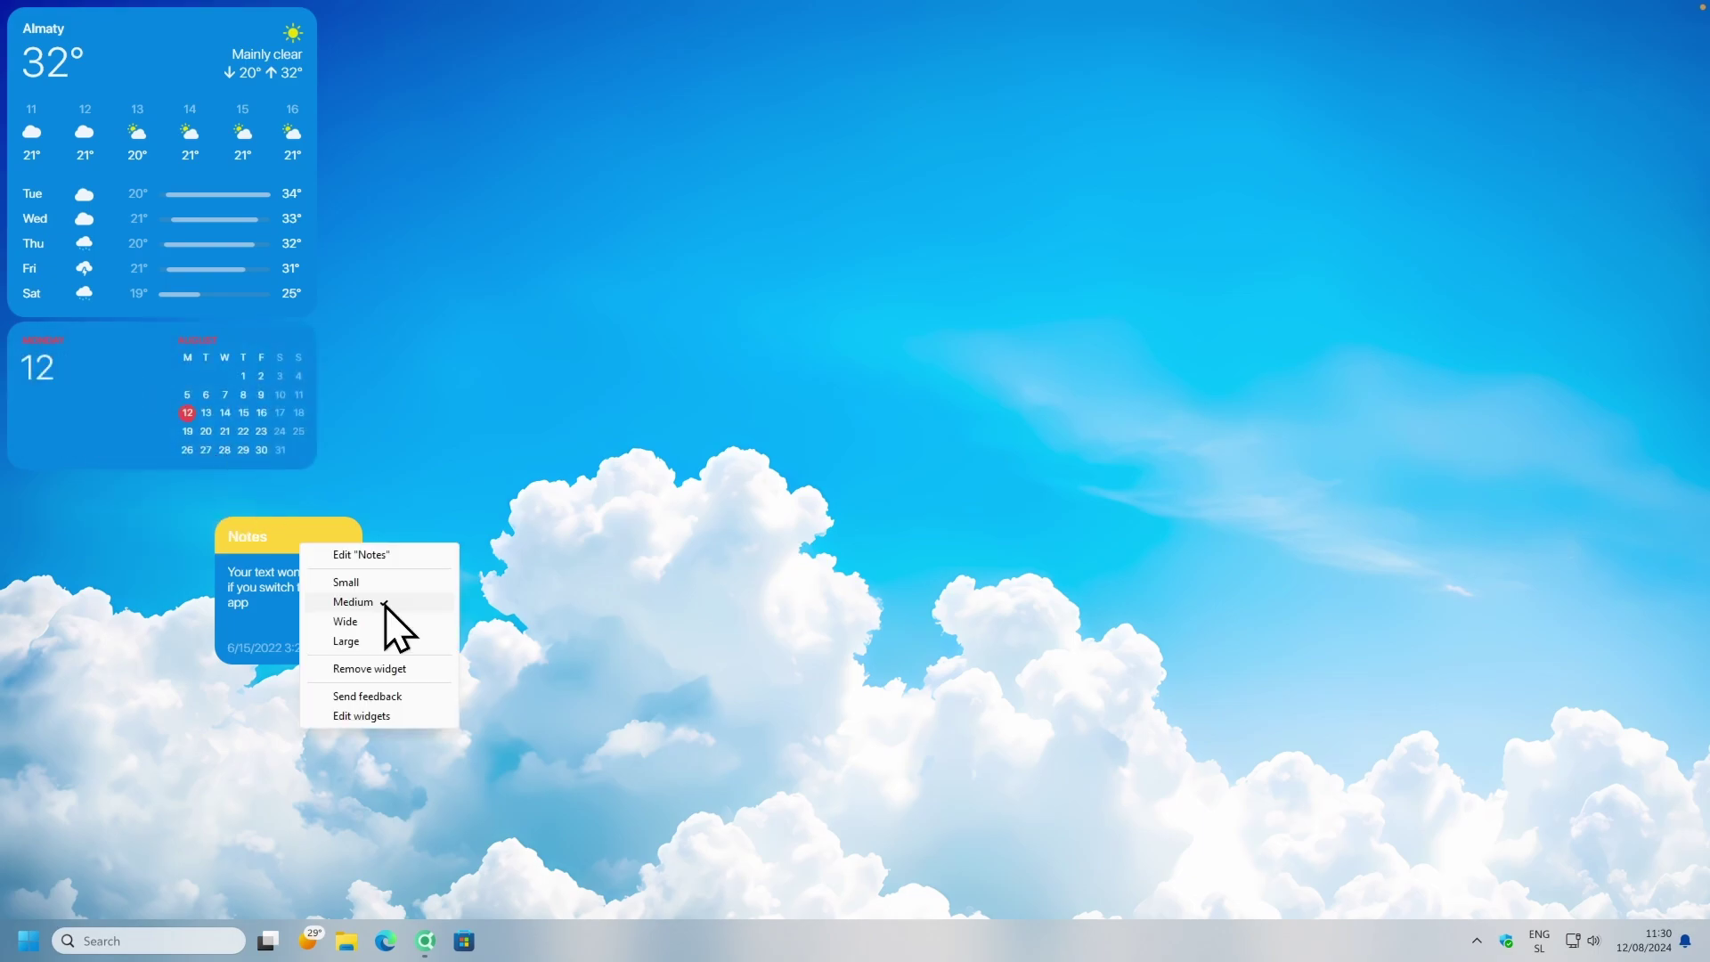
click(383, 622)
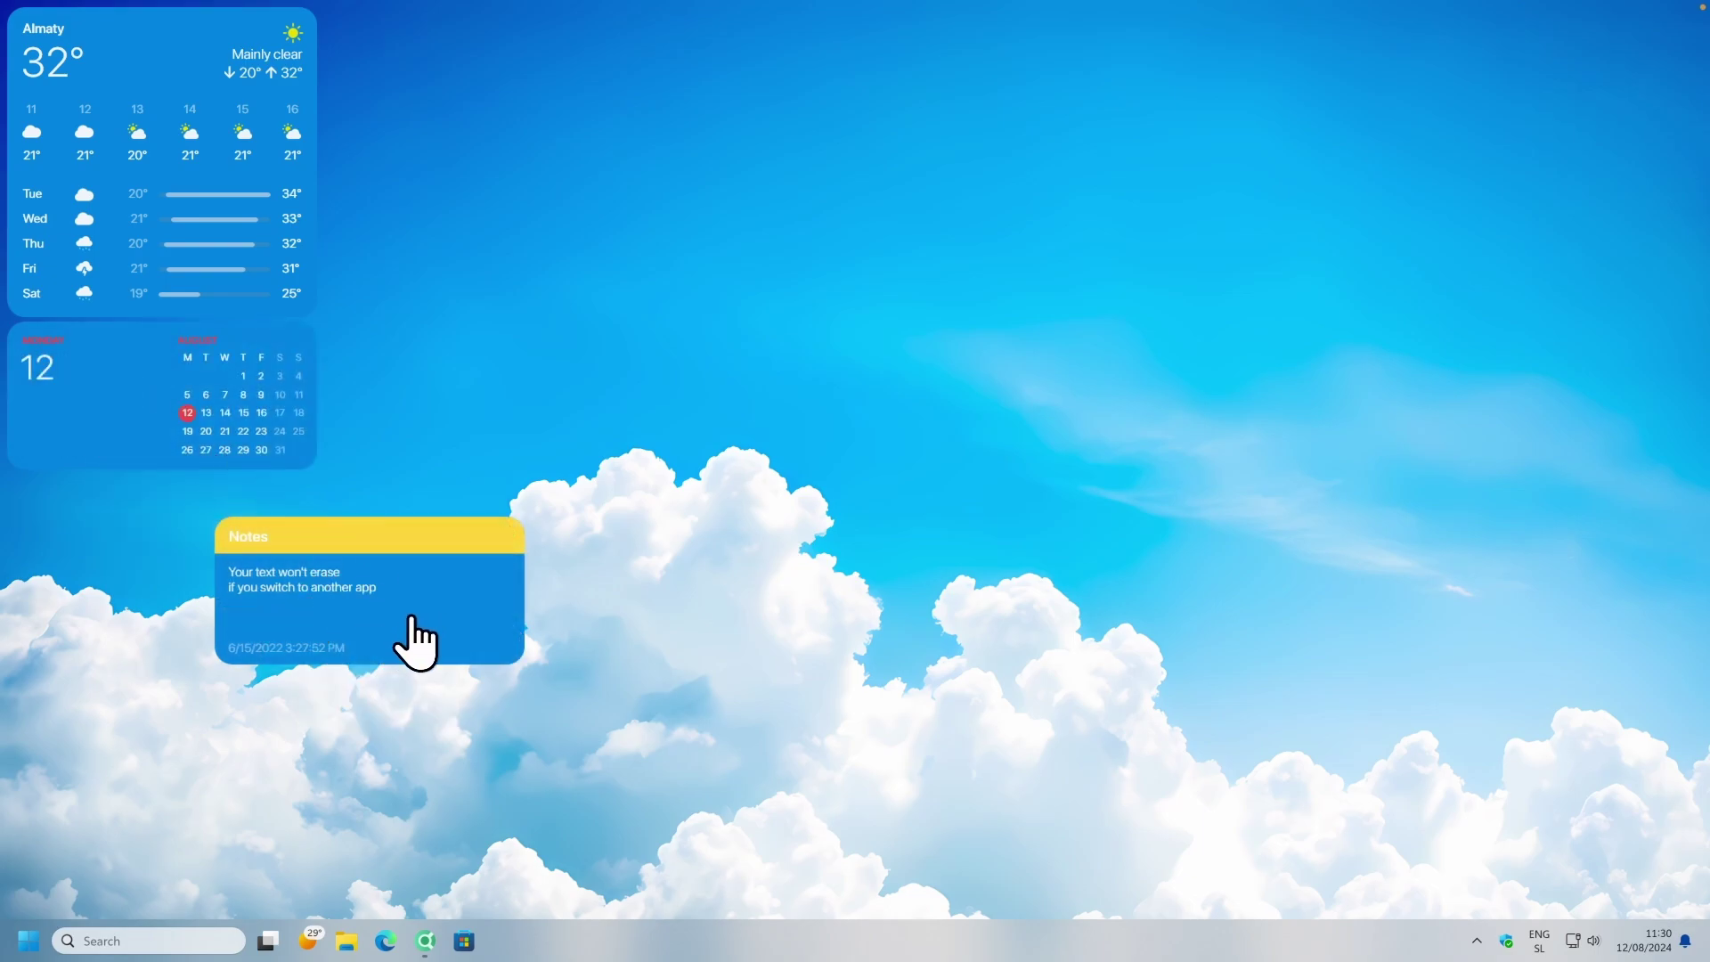
drag(413, 641, 207, 579)
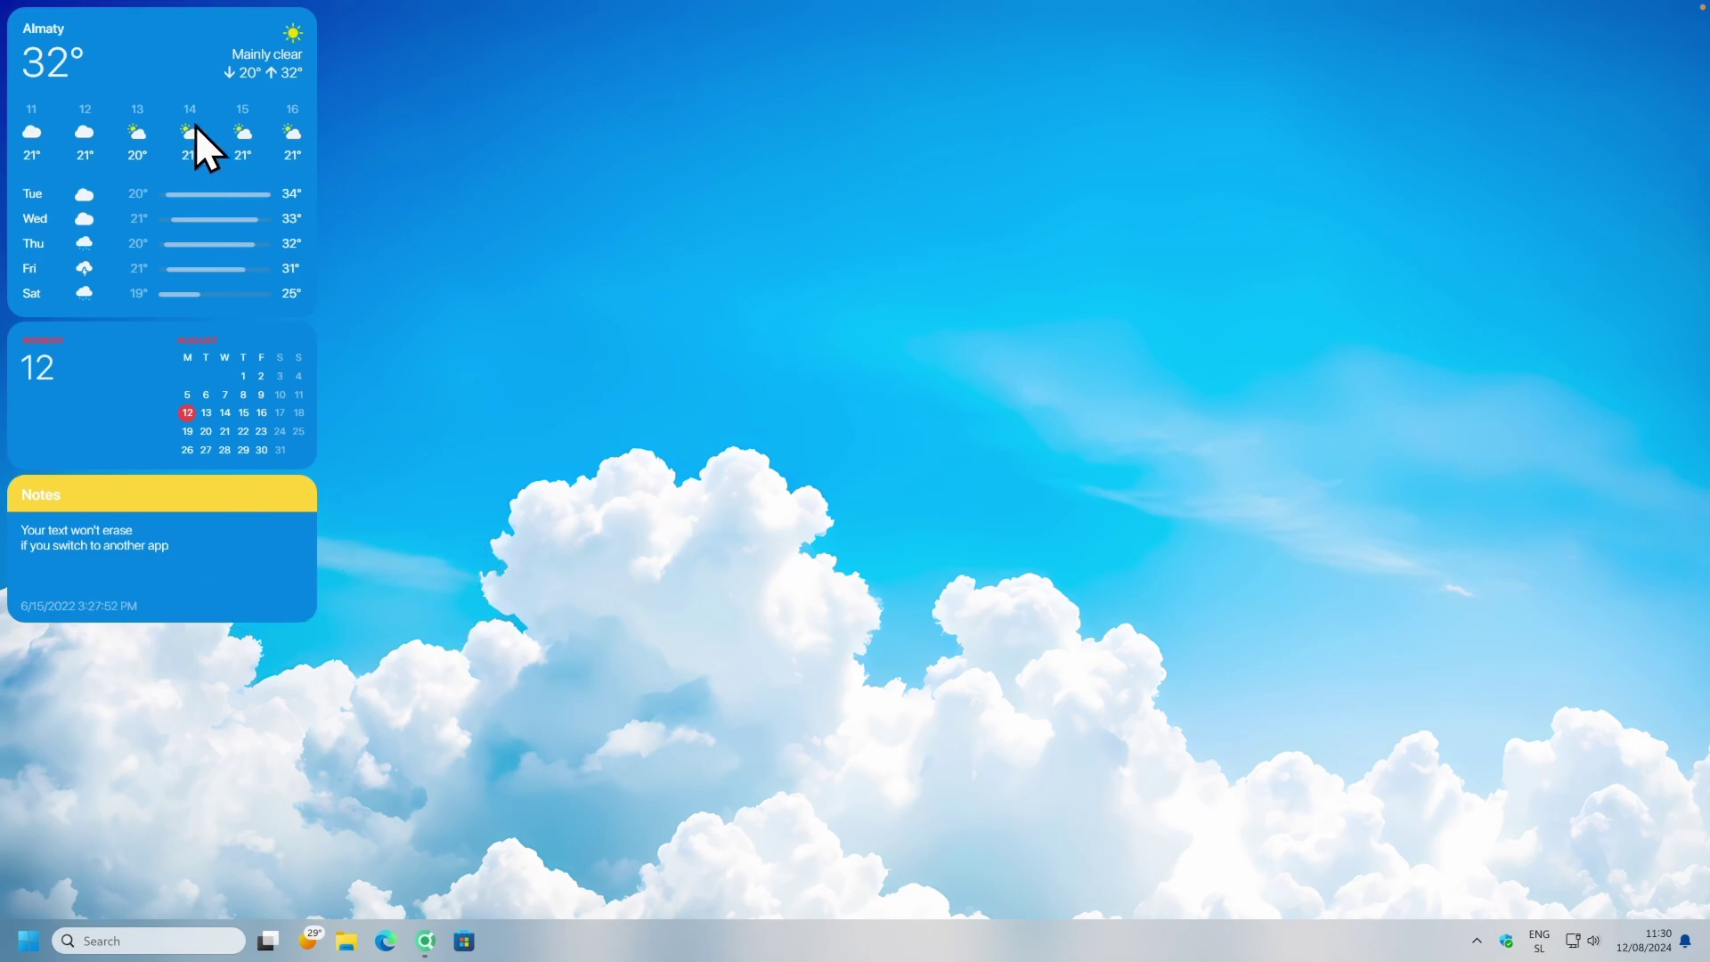
Change the Weather widget's city from Almaty to London and save, then restore Chrome.
right_click(169, 50)
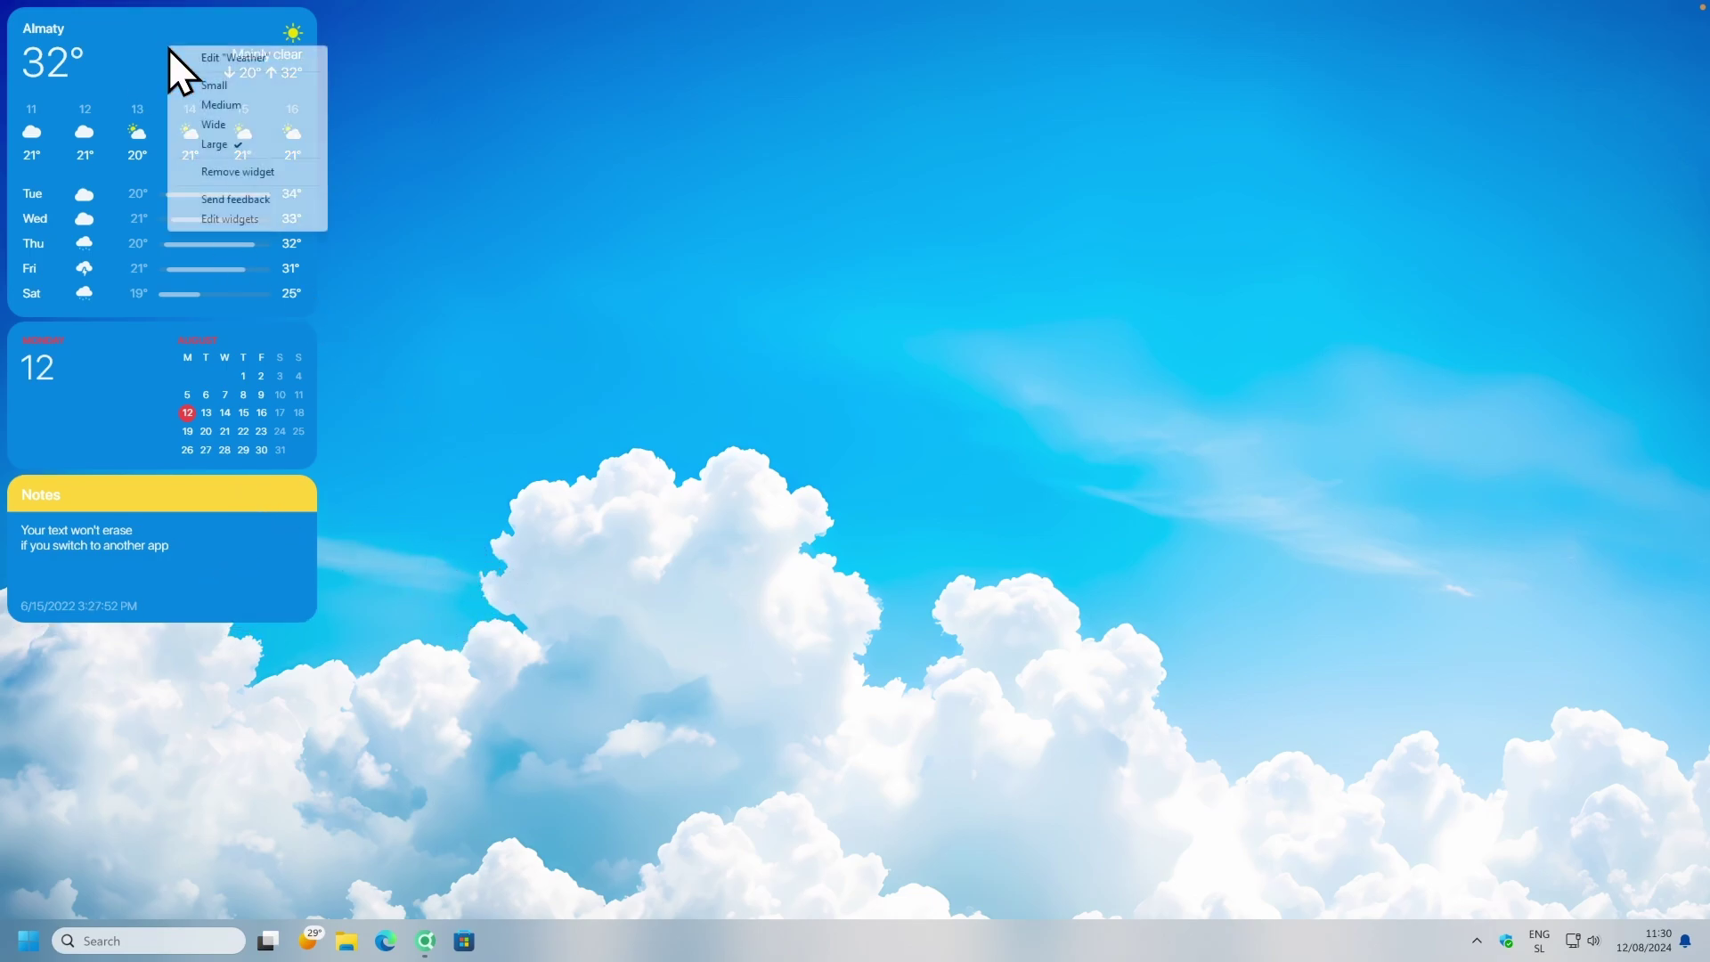
click(230, 55)
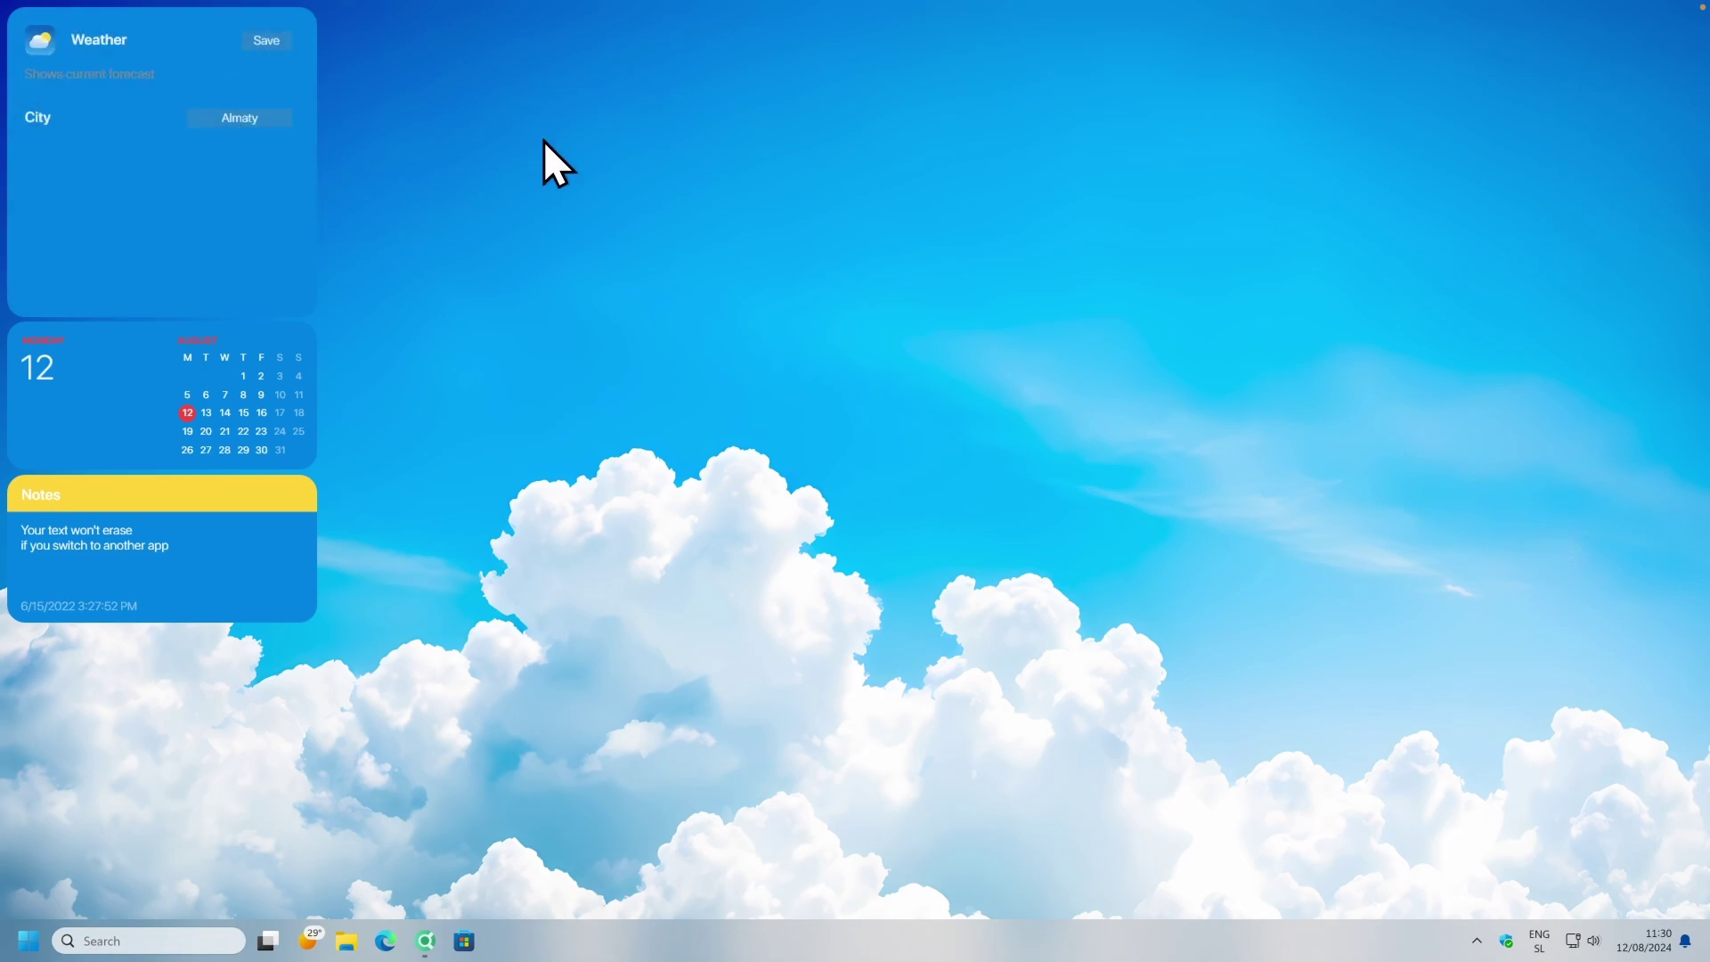
click(270, 115)
key(Caps_Lock)
text(L)
key(Caps_Lock)
text(ondon)
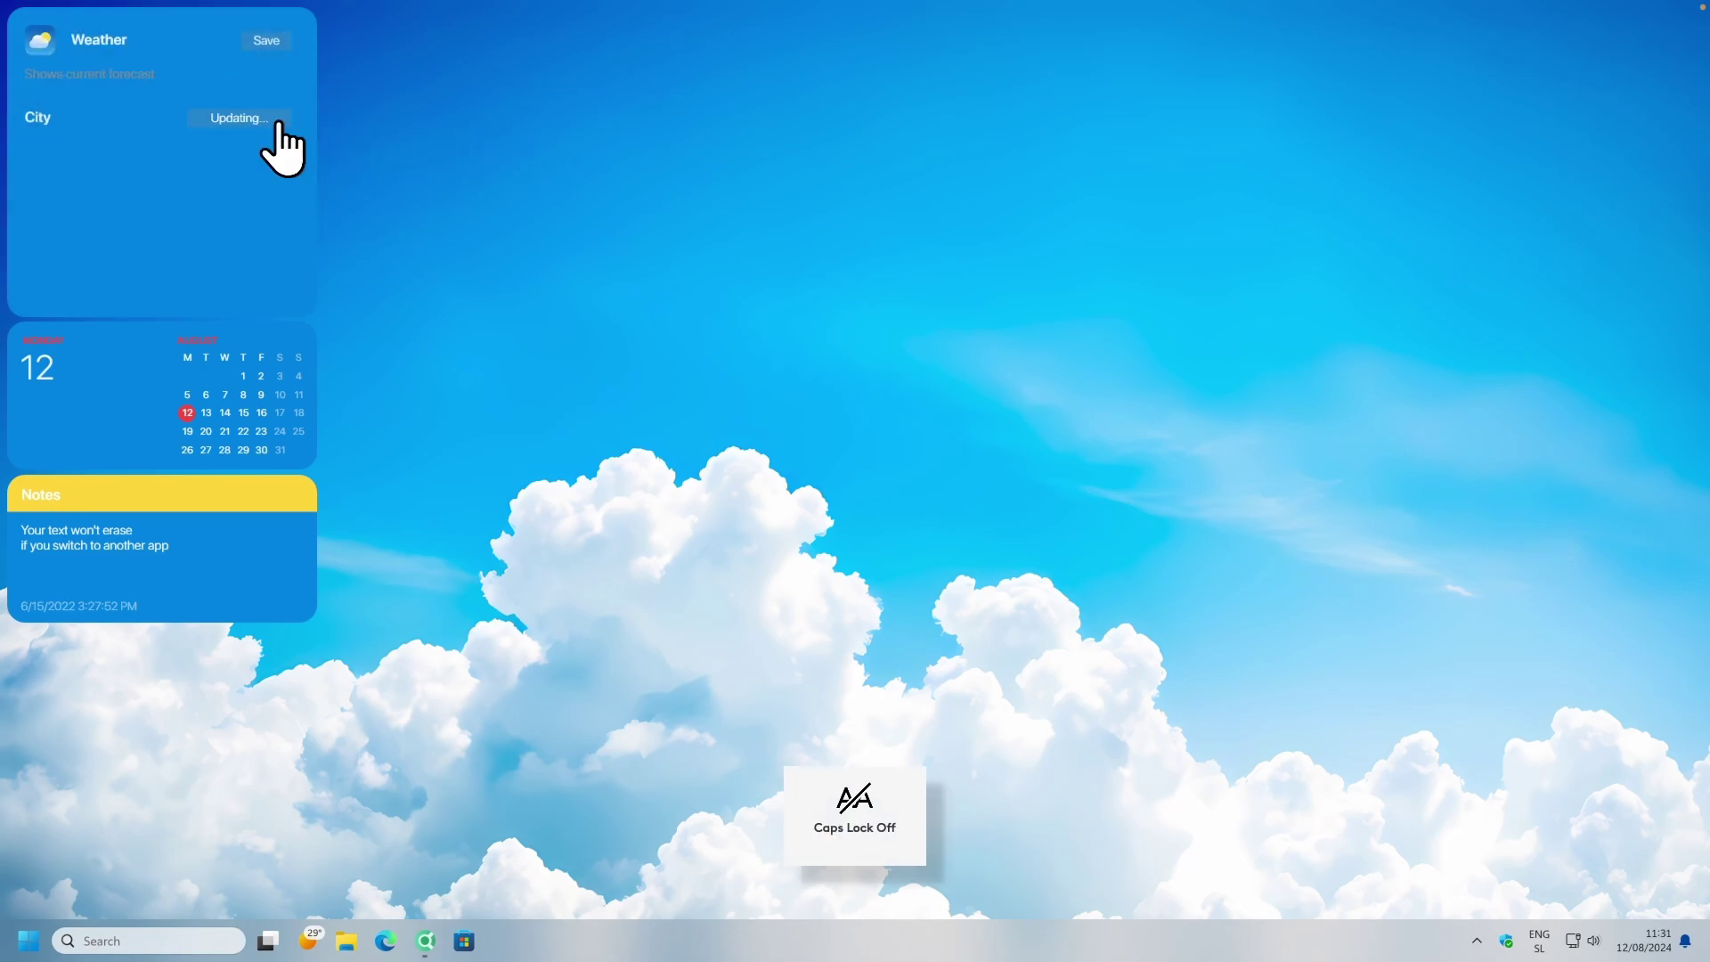
click(267, 41)
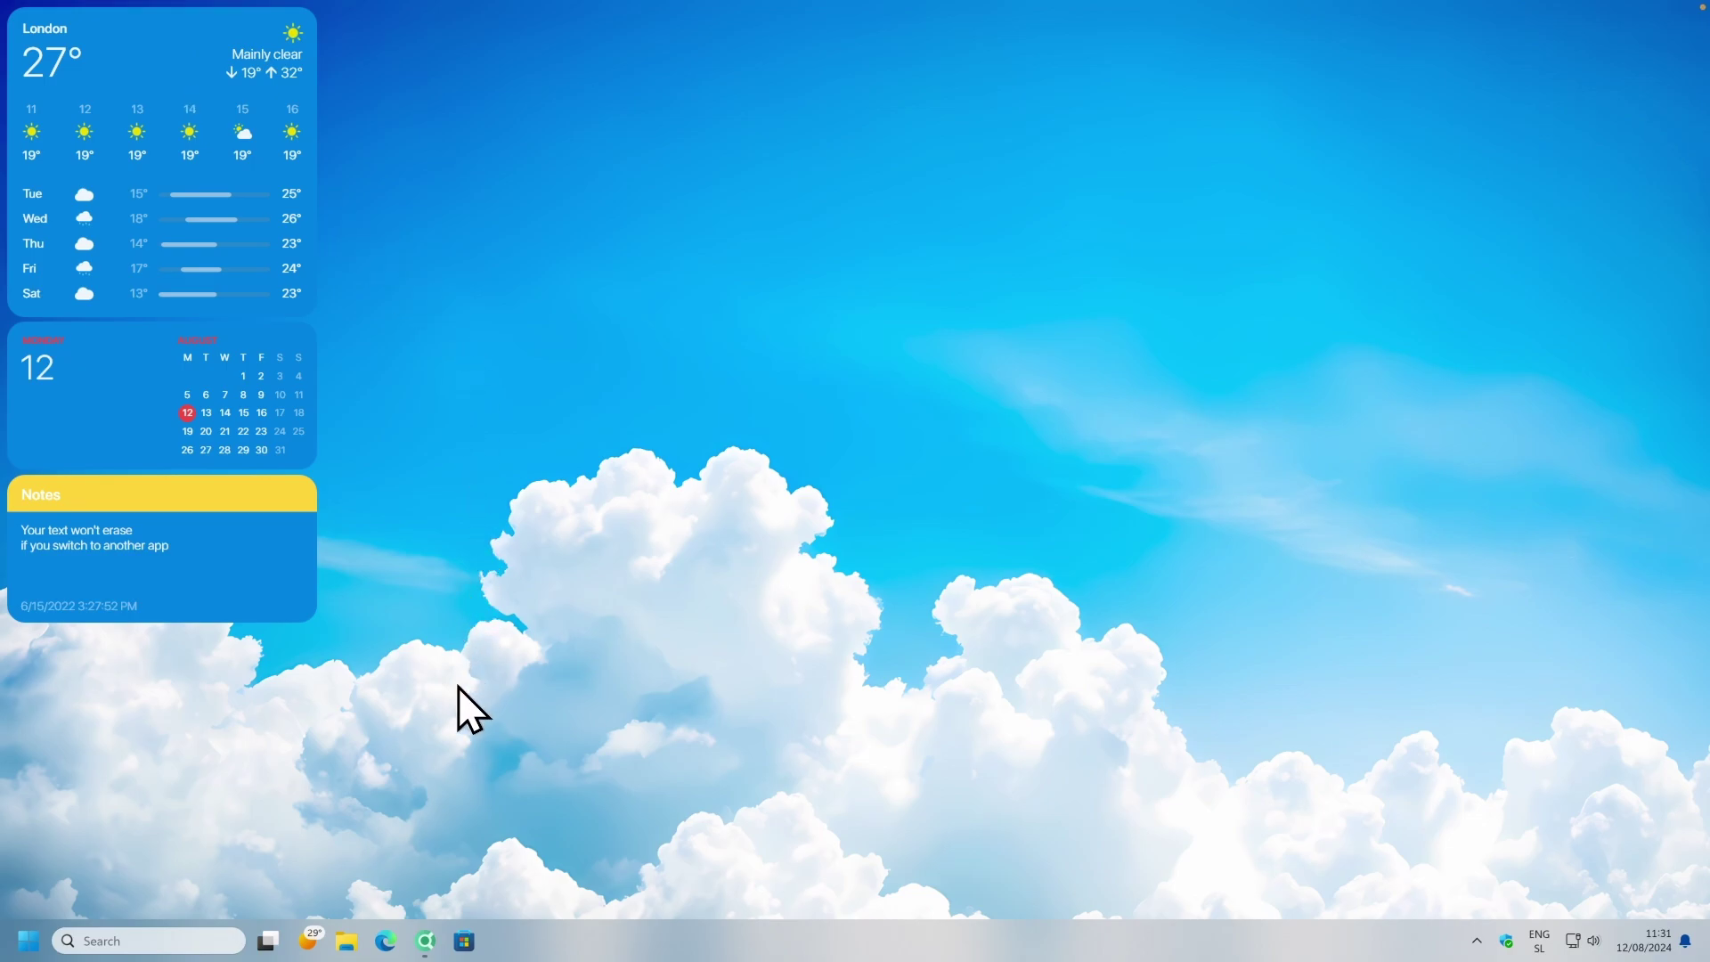
click(426, 941)
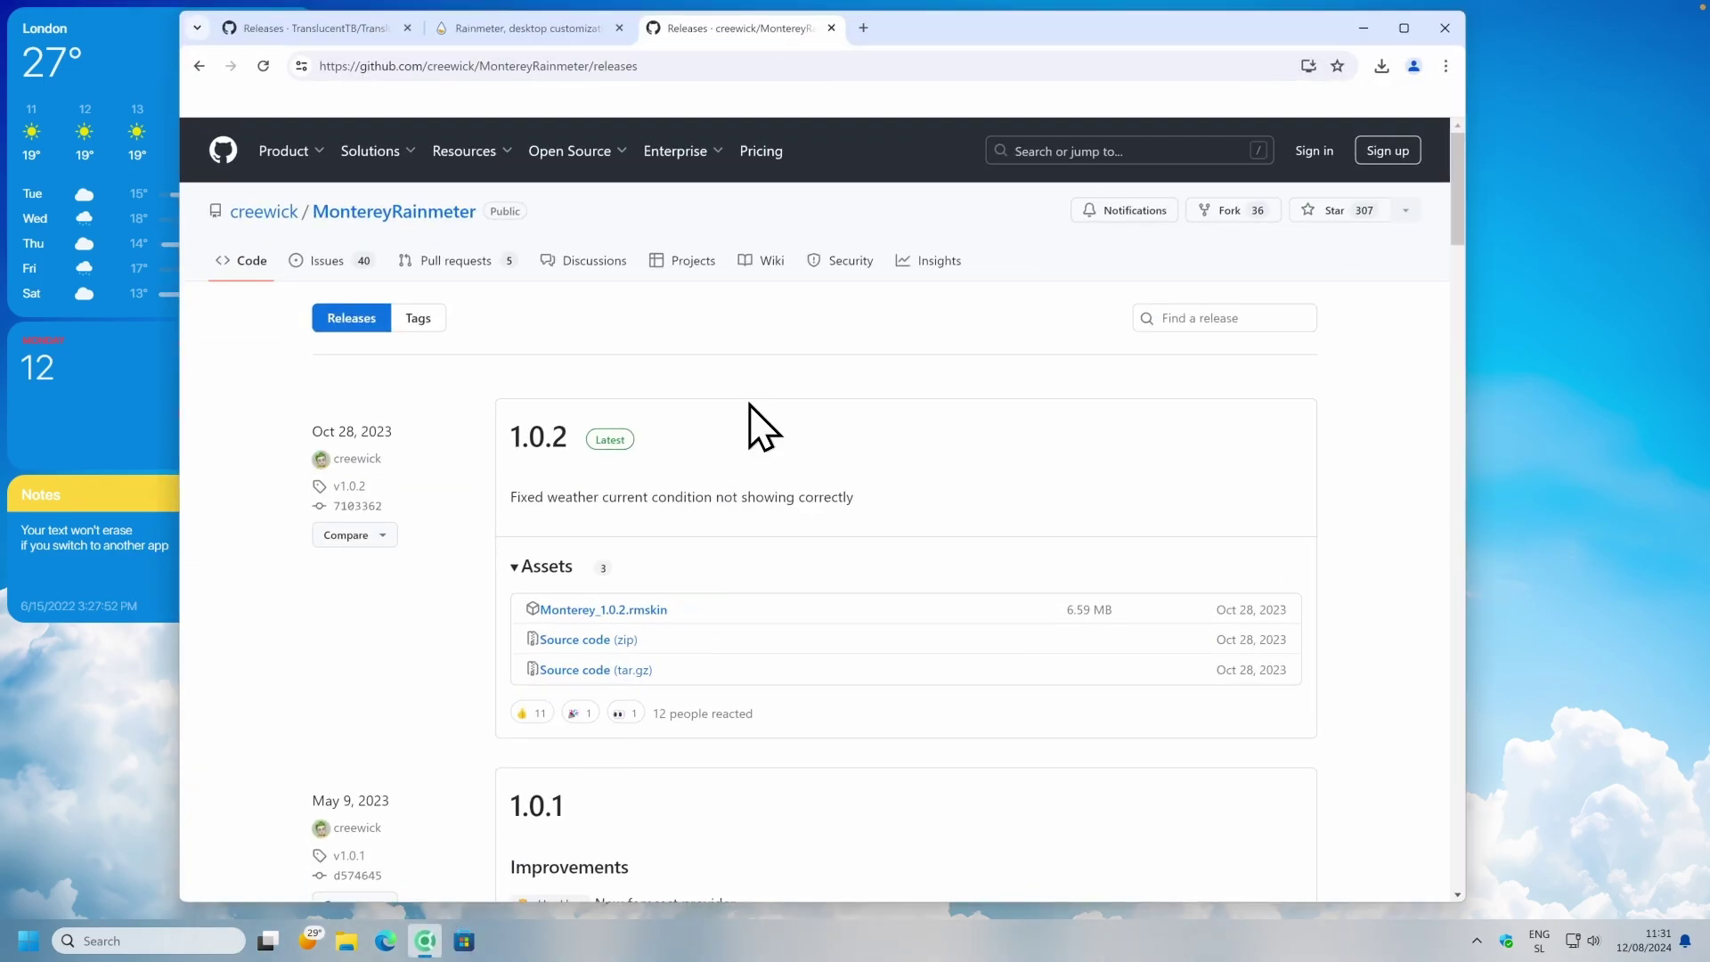
In a new tab, open the VisualSkins Mii Power page and save mii-power.rmskin.
click(862, 29)
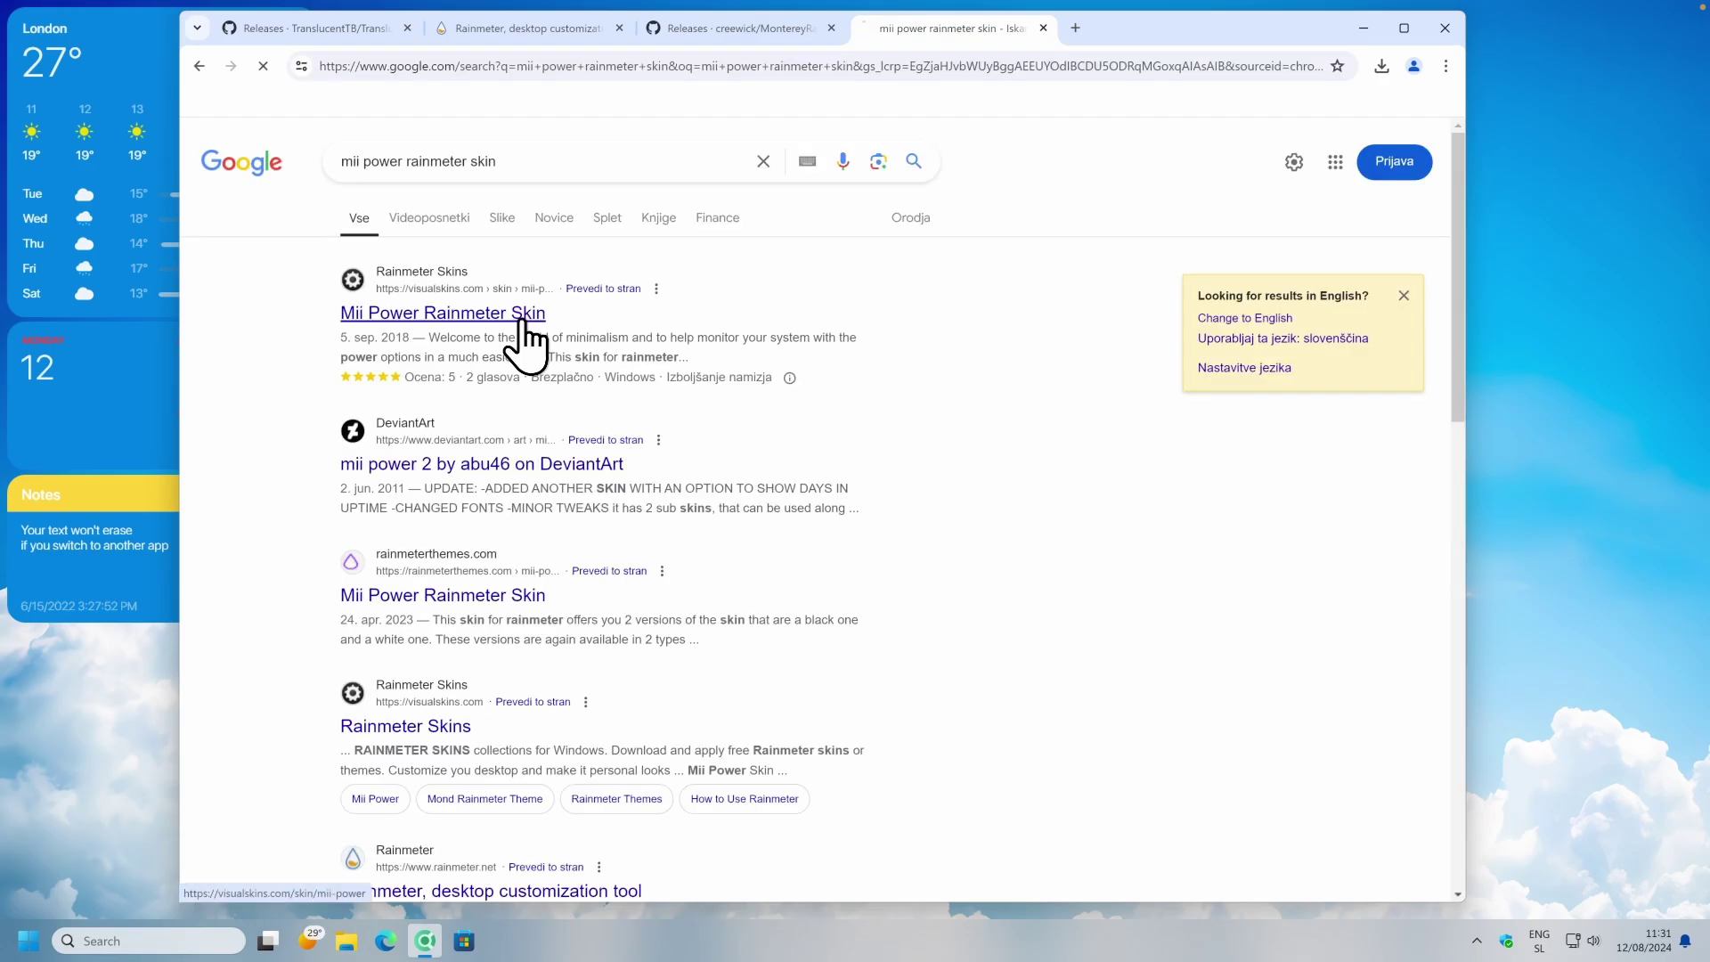
click(517, 319)
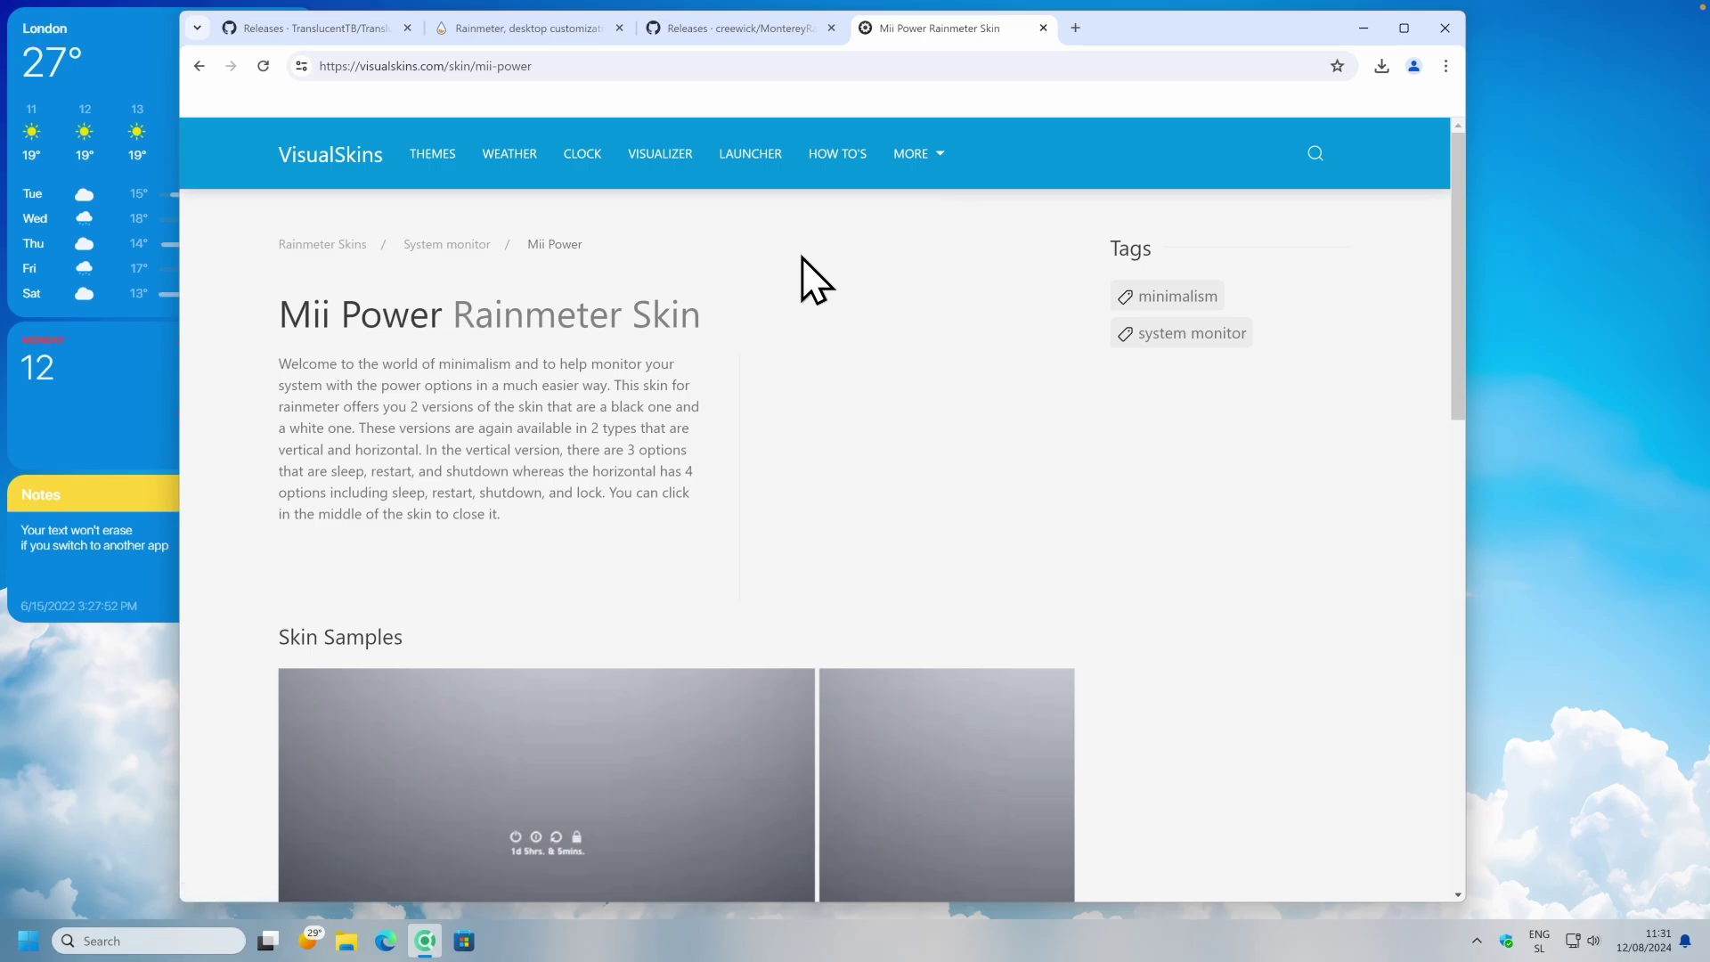
scroll(725, 275, down, 10)
scroll(725, 275, up, 4)
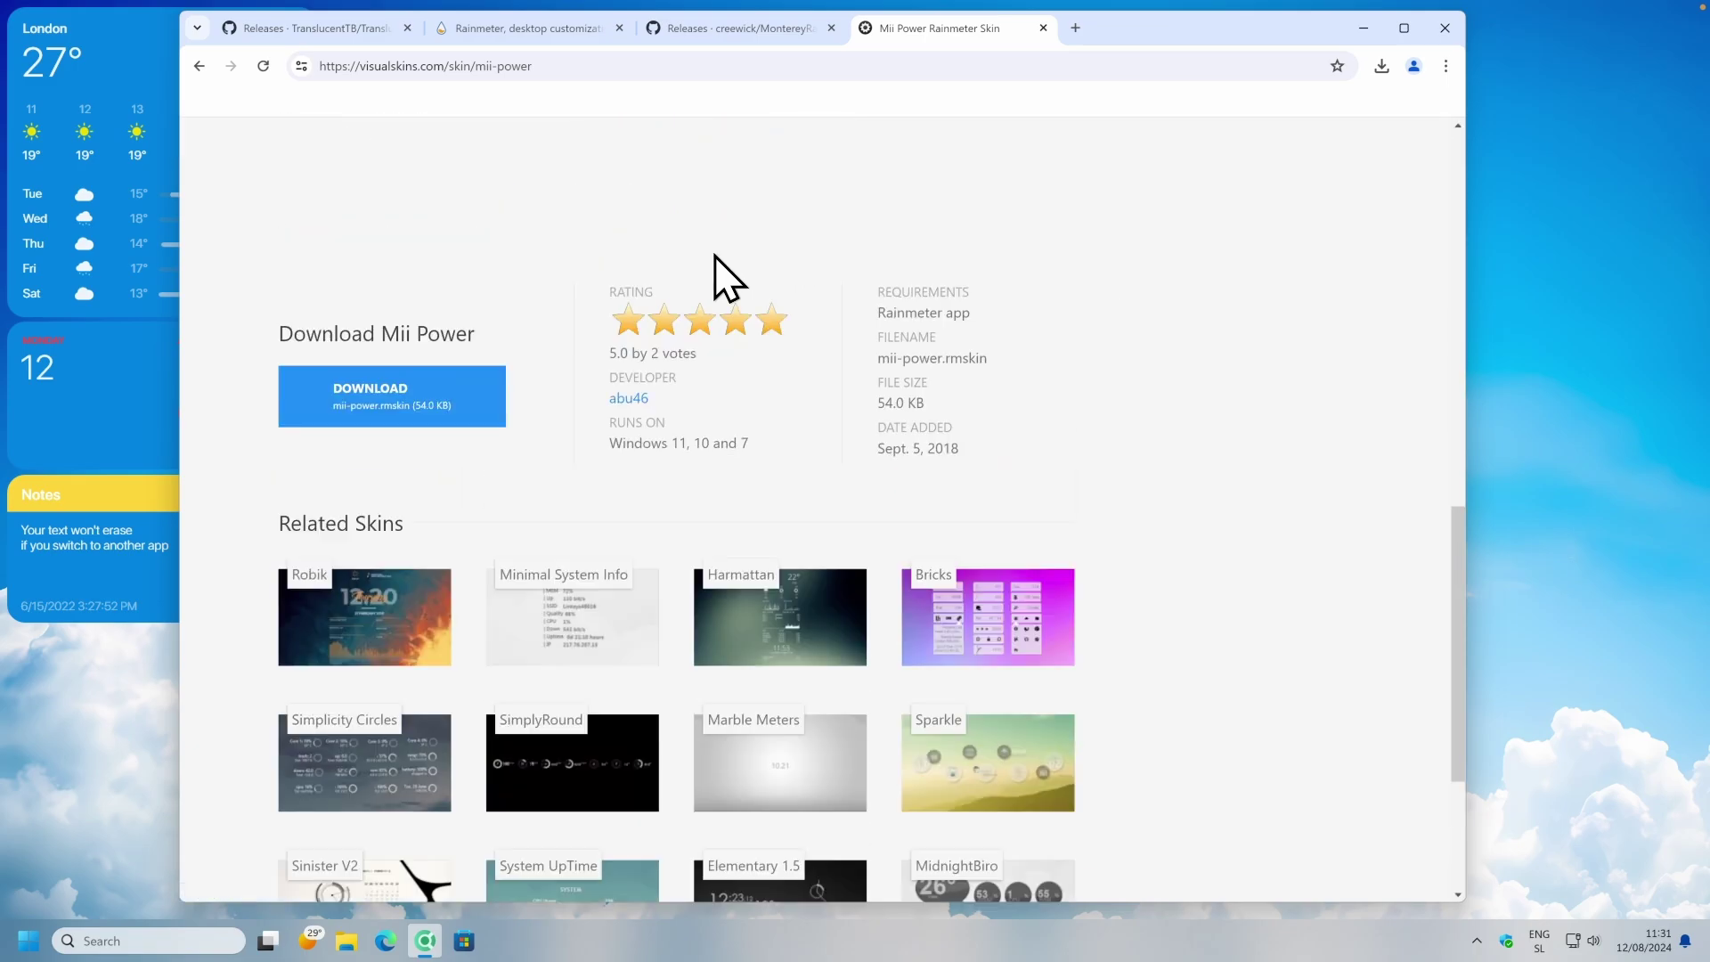
click(402, 555)
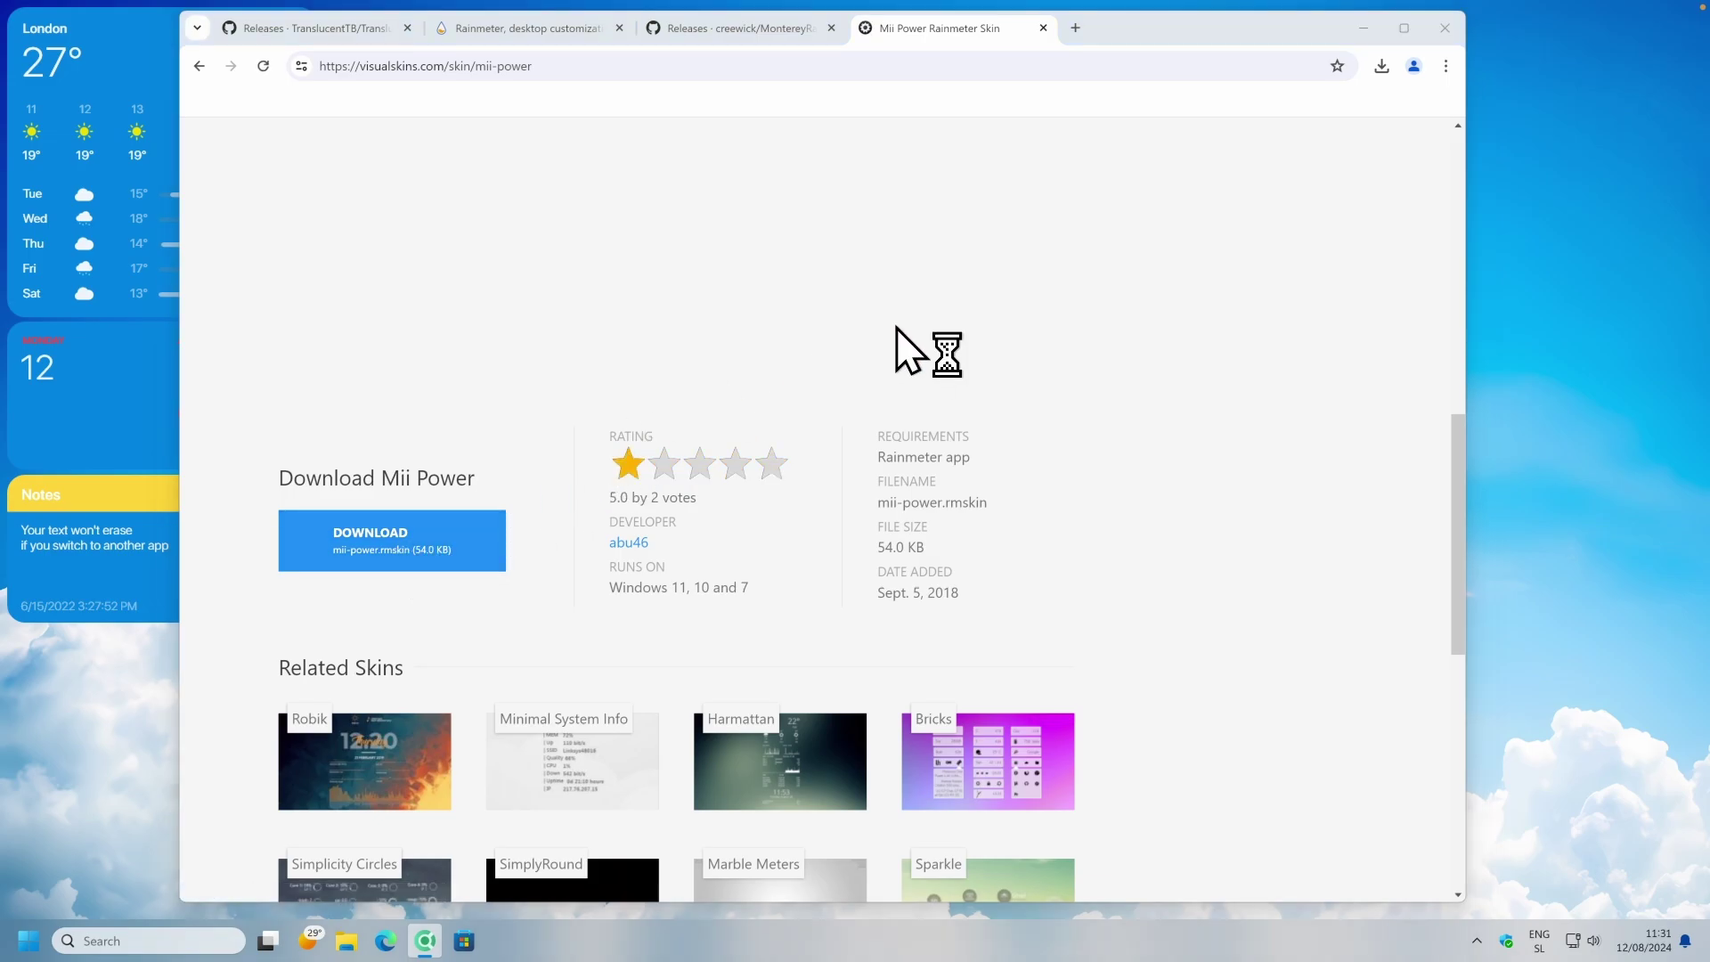
click(885, 463)
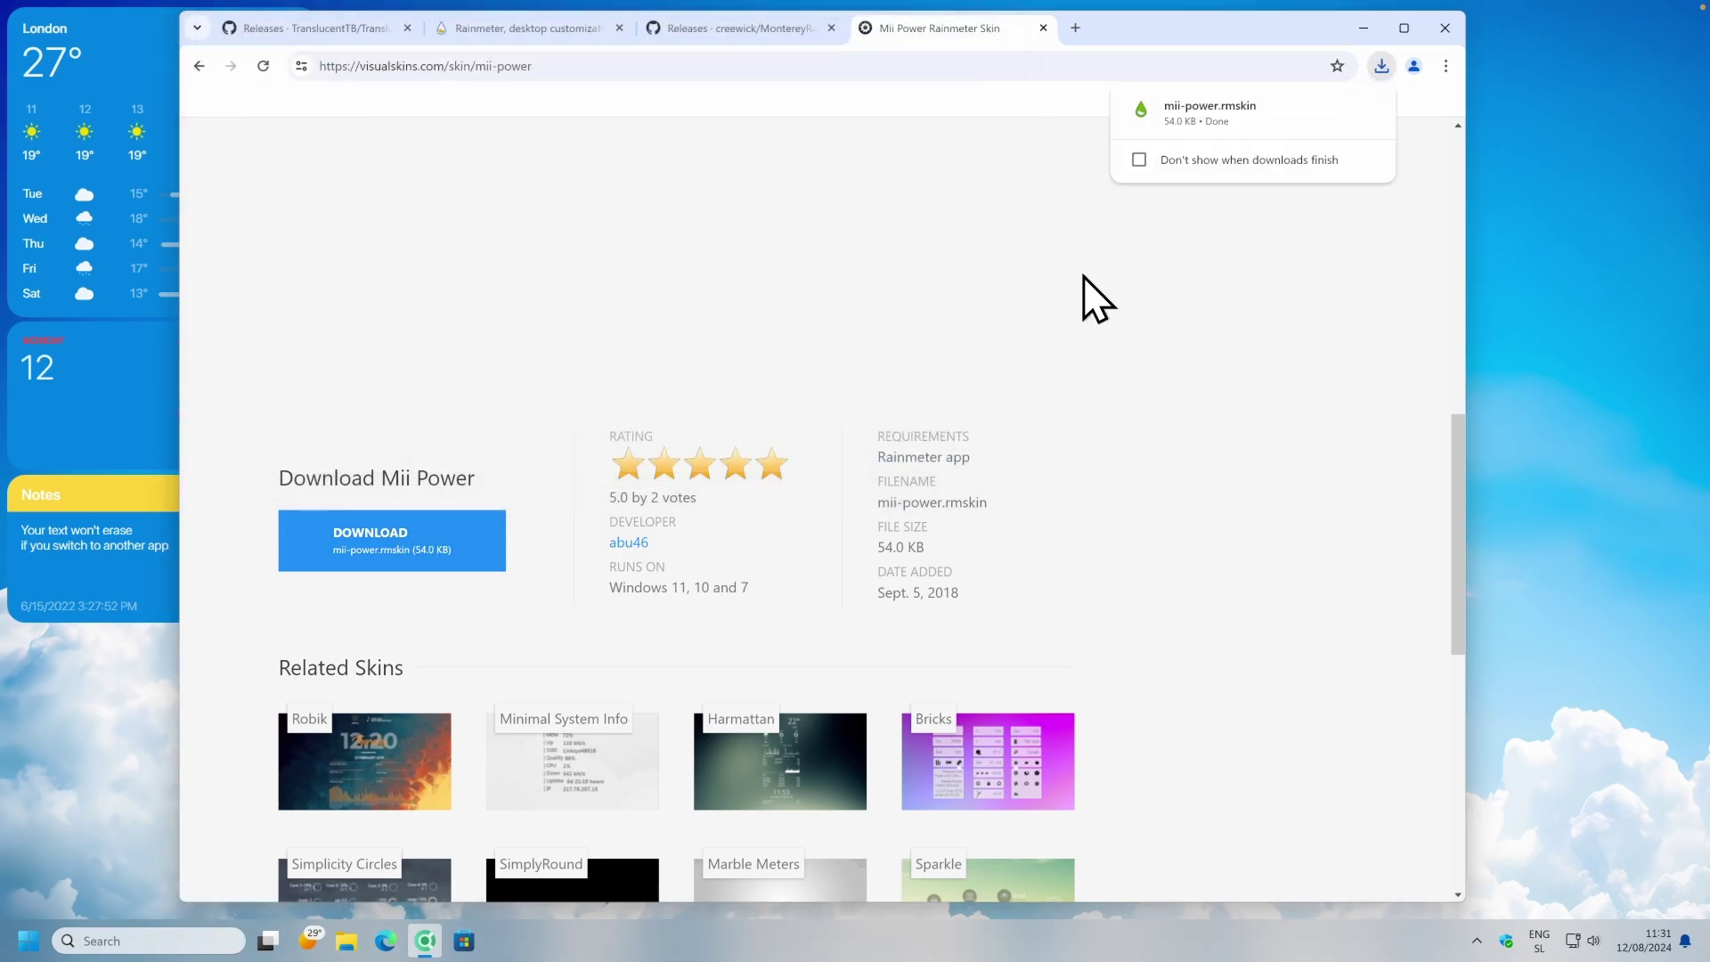
Install the downloaded mii-power.rmskin and minimise Chrome.
click(1233, 110)
click(939, 599)
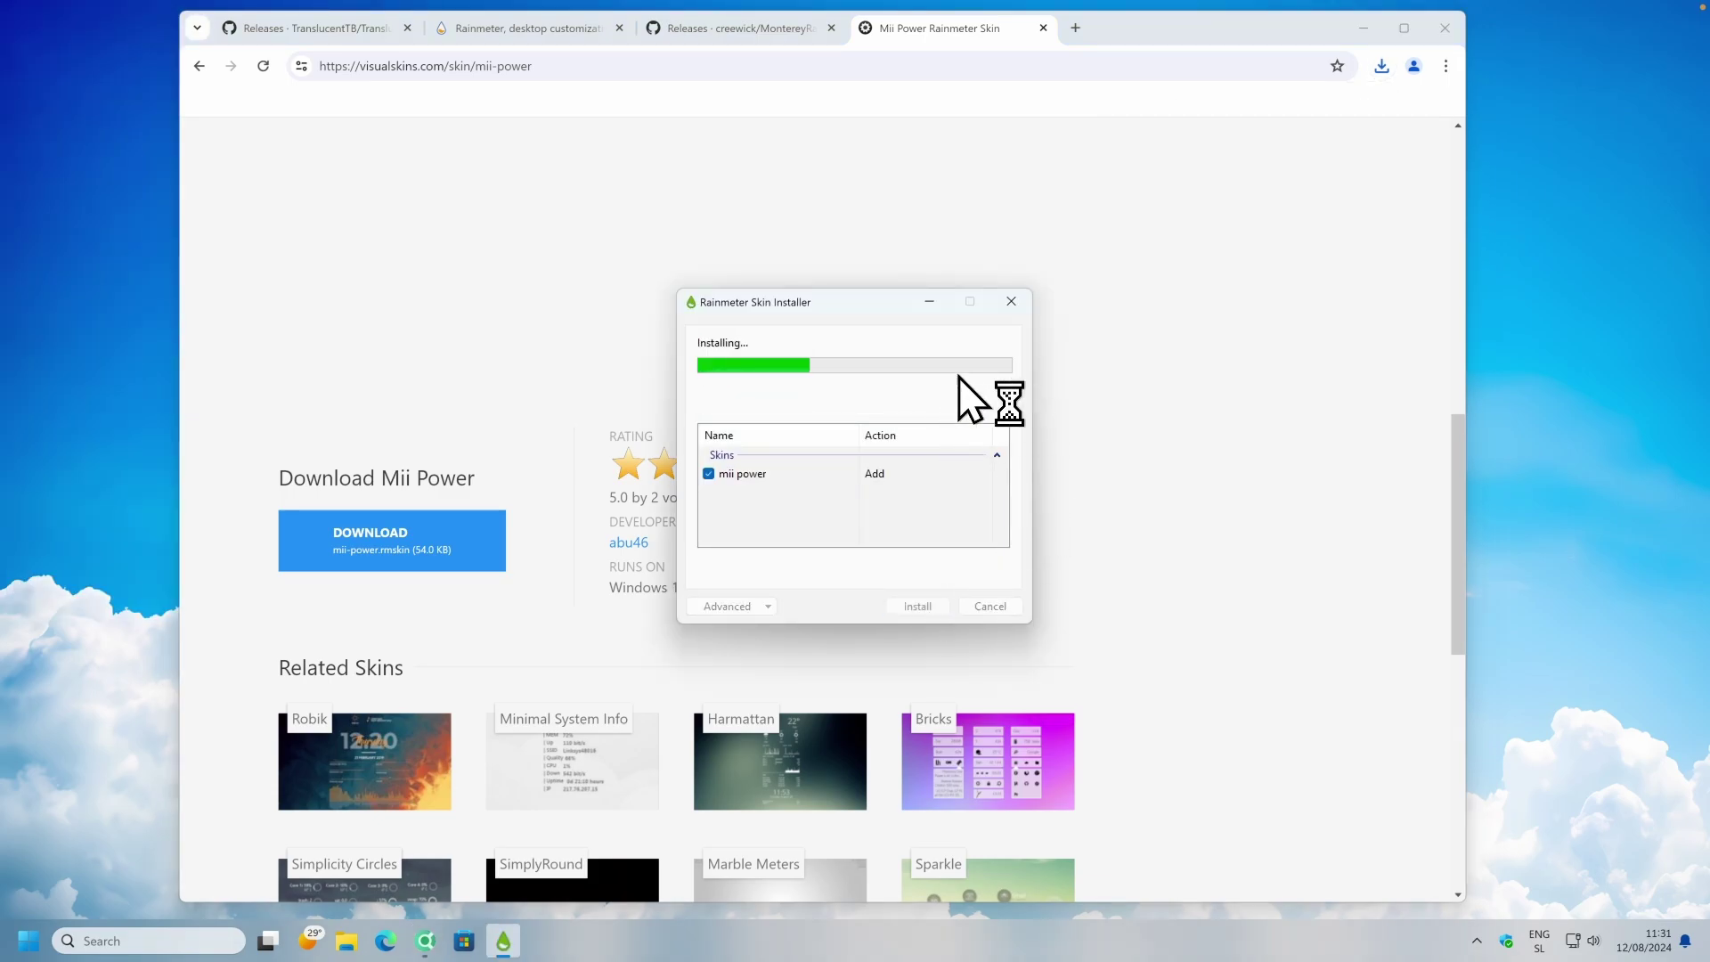
click(1363, 27)
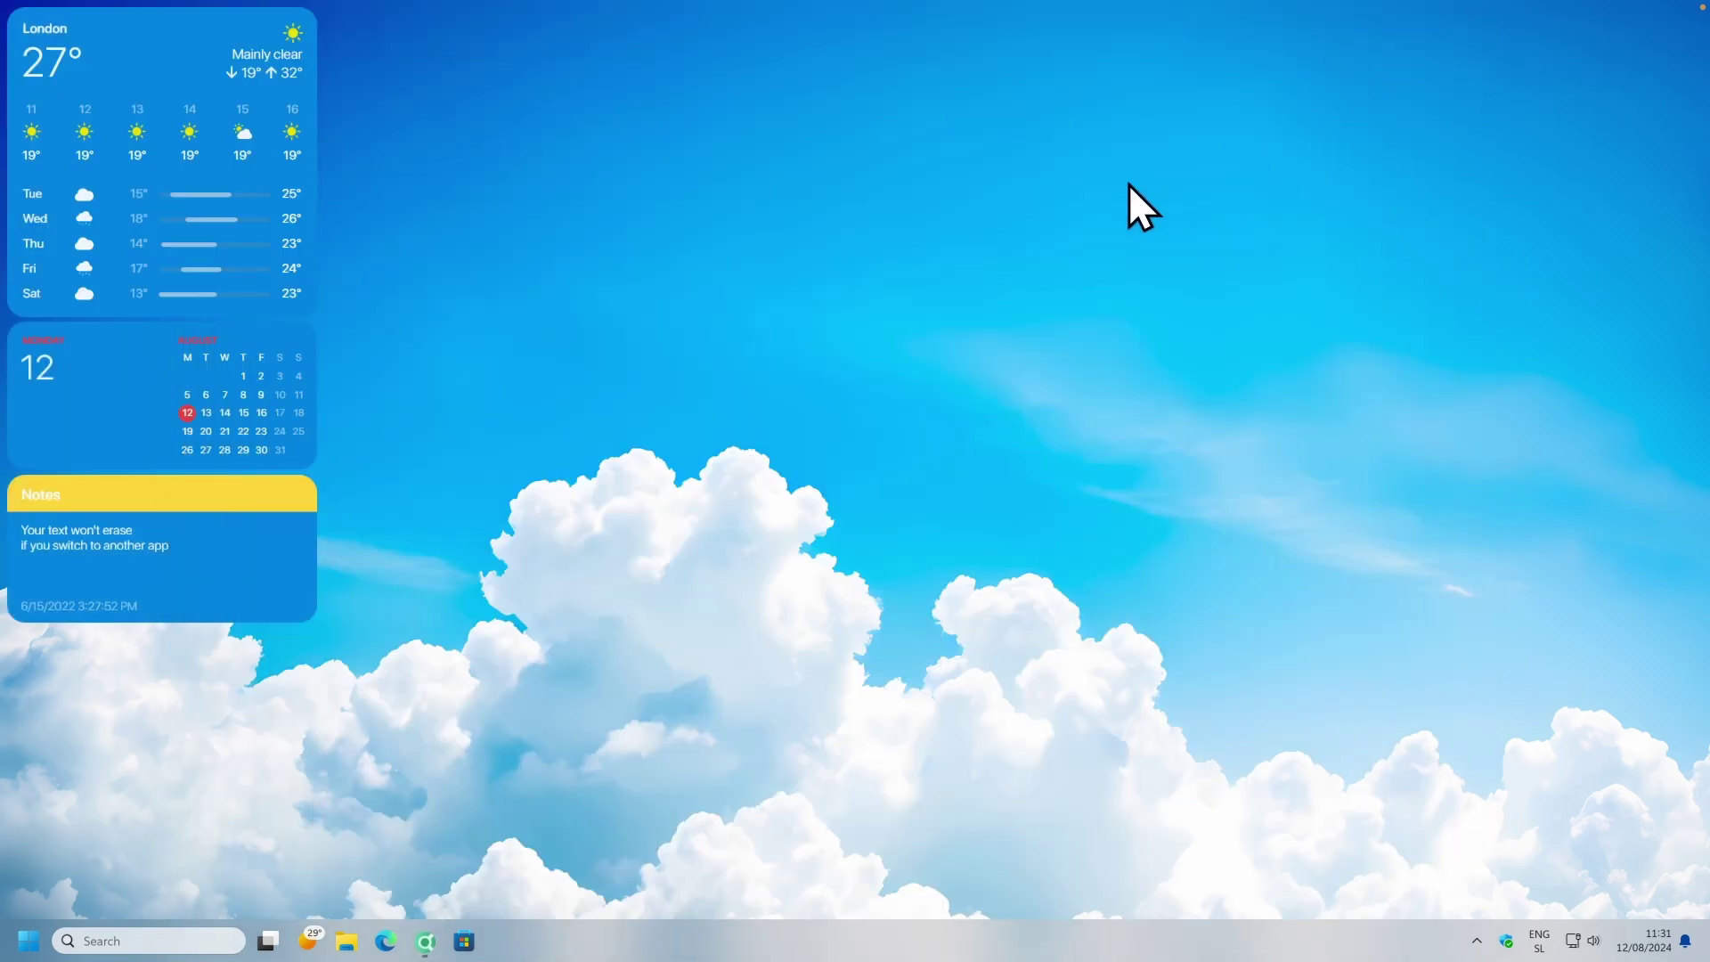
Load the Mii Power power W.ini skin and place its buttons at the desktop's bottom-left.
click(1477, 942)
click(1440, 884)
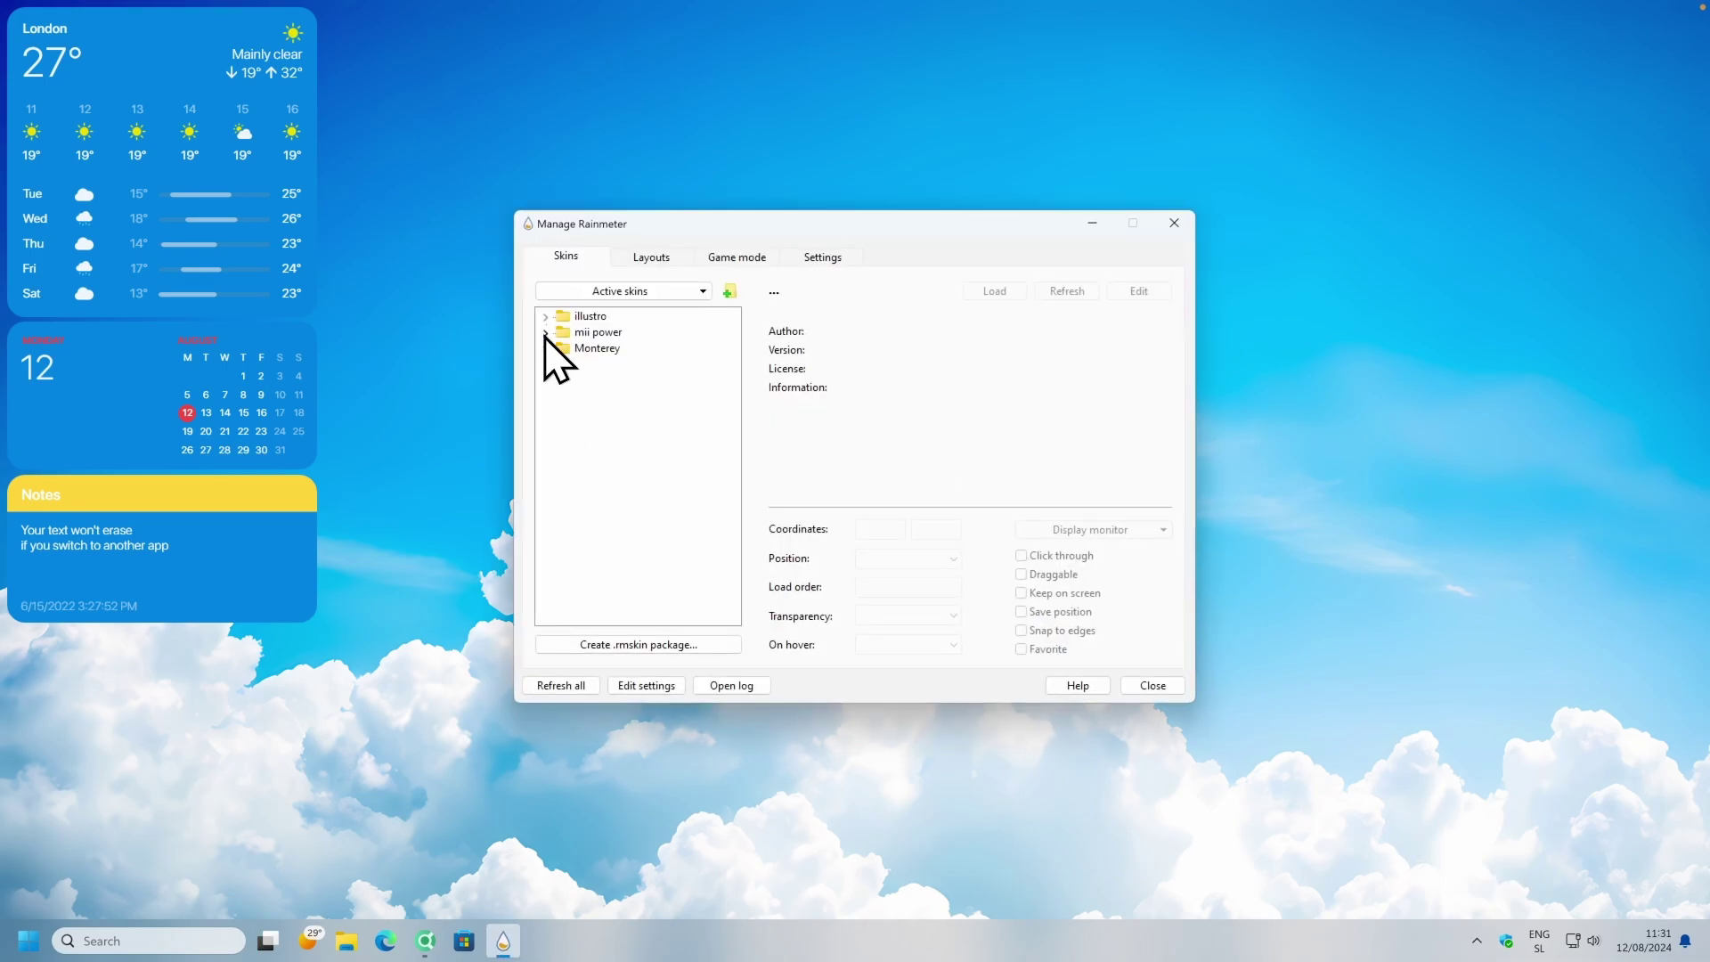
click(546, 333)
double_click(593, 349)
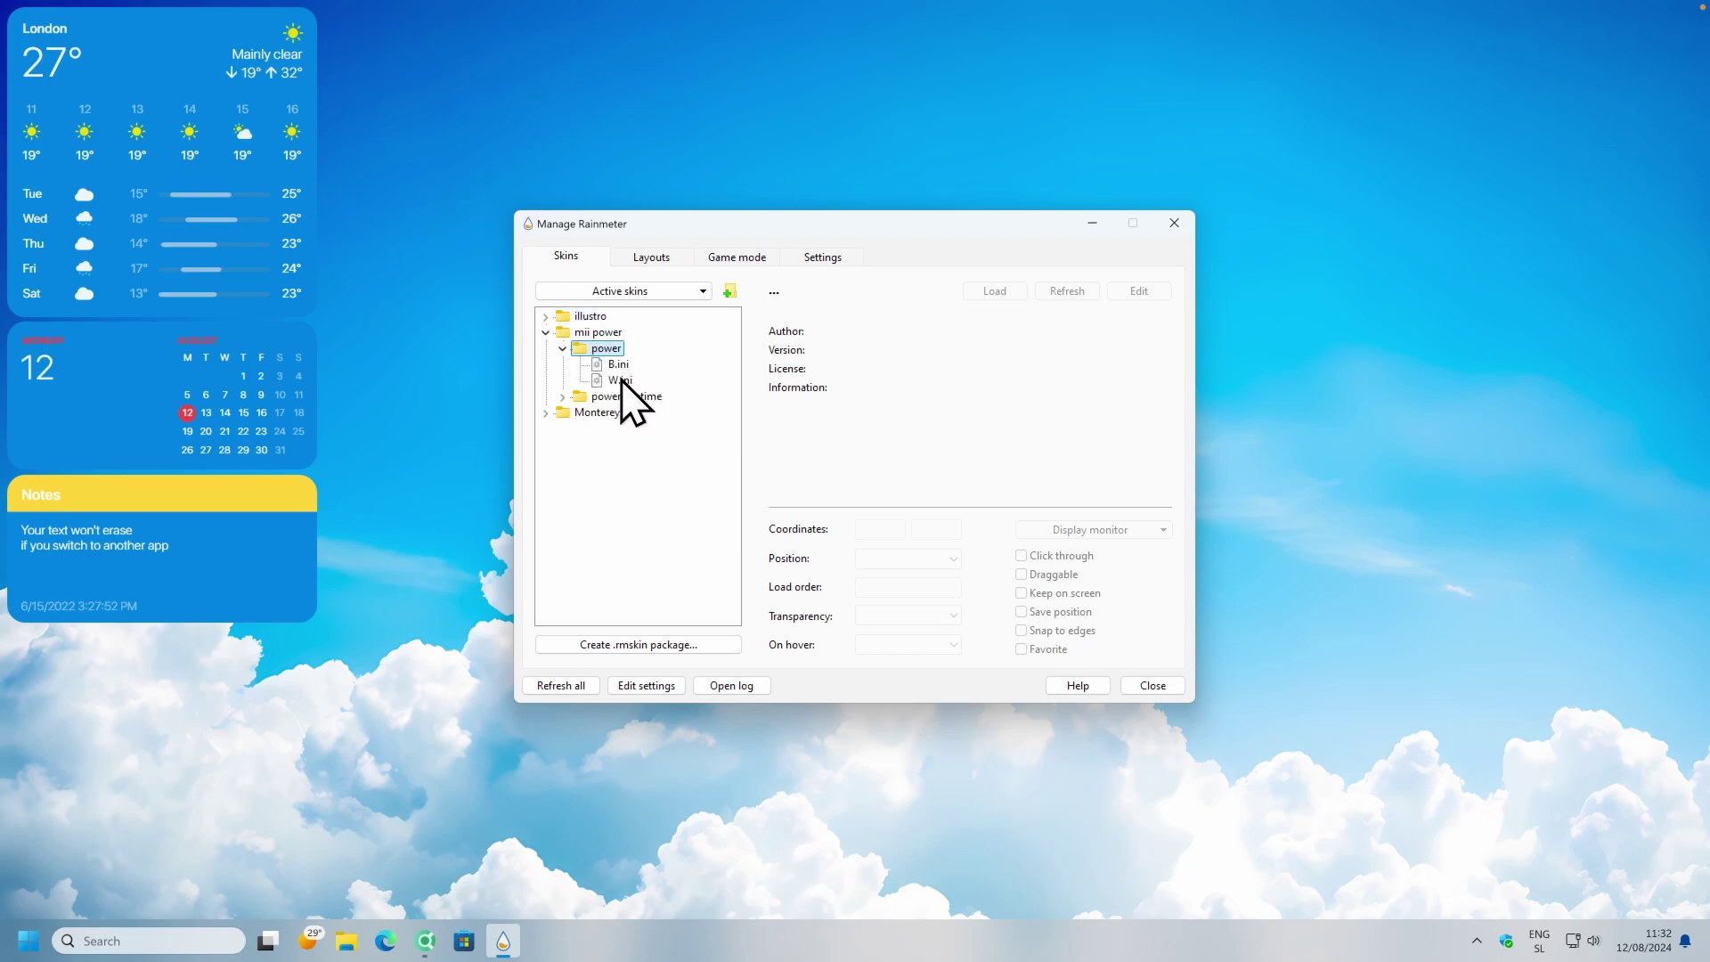
click(621, 379)
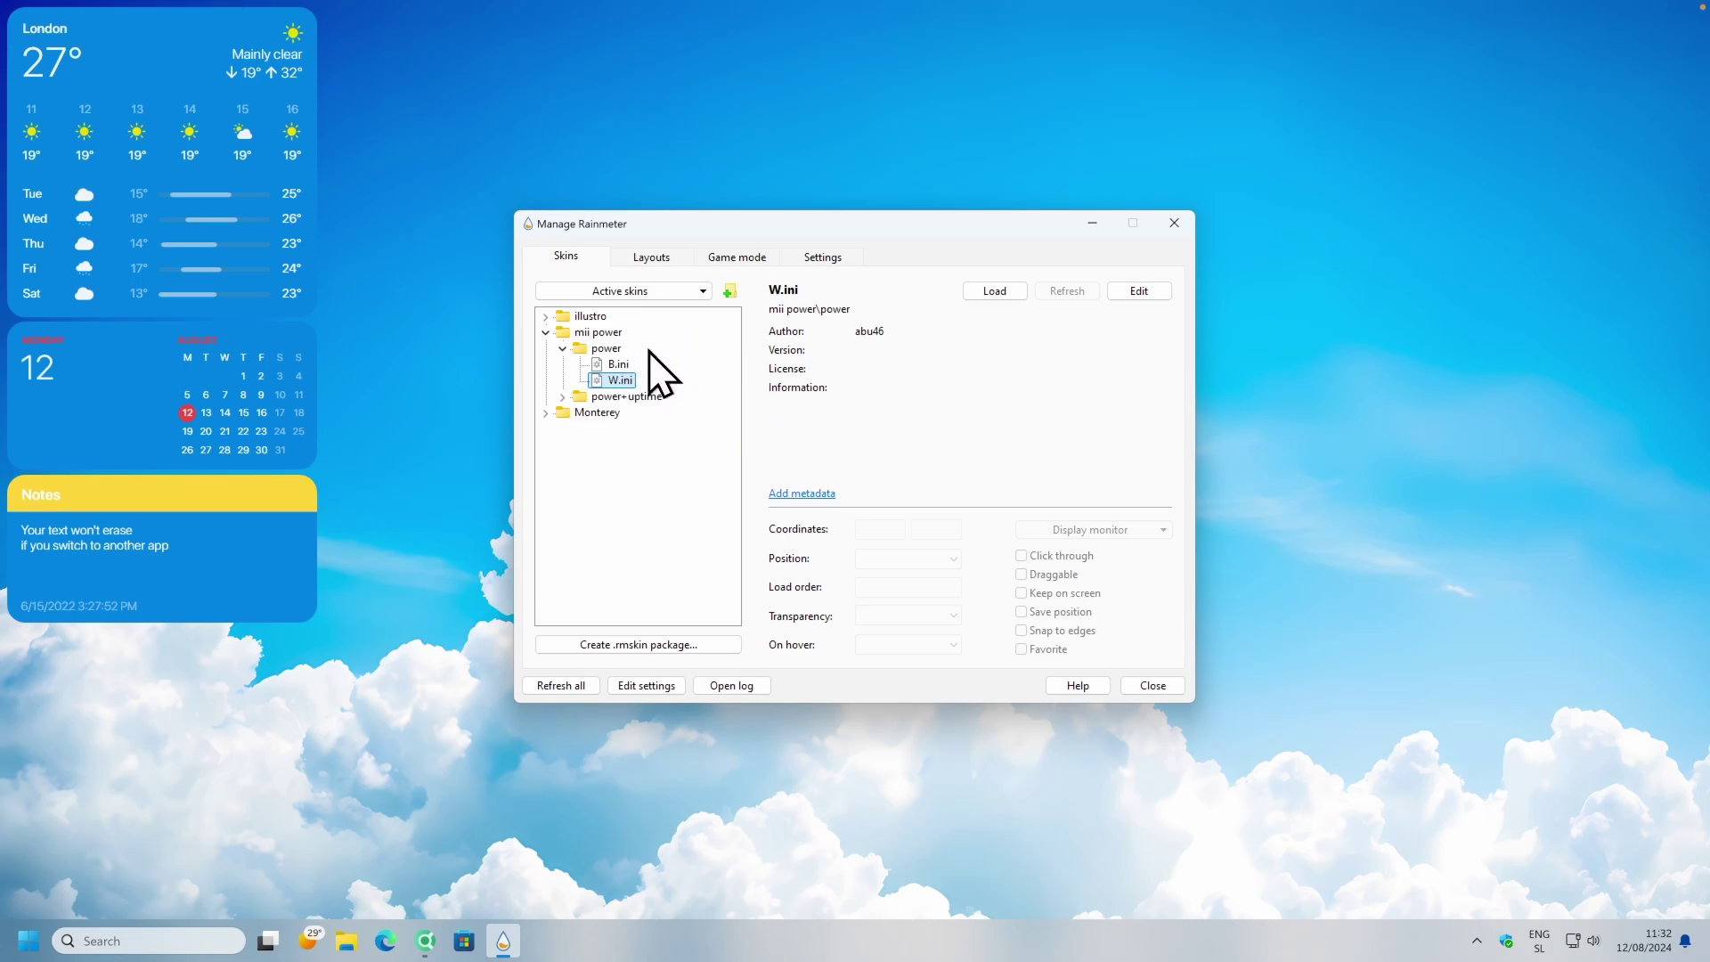
double_click(621, 381)
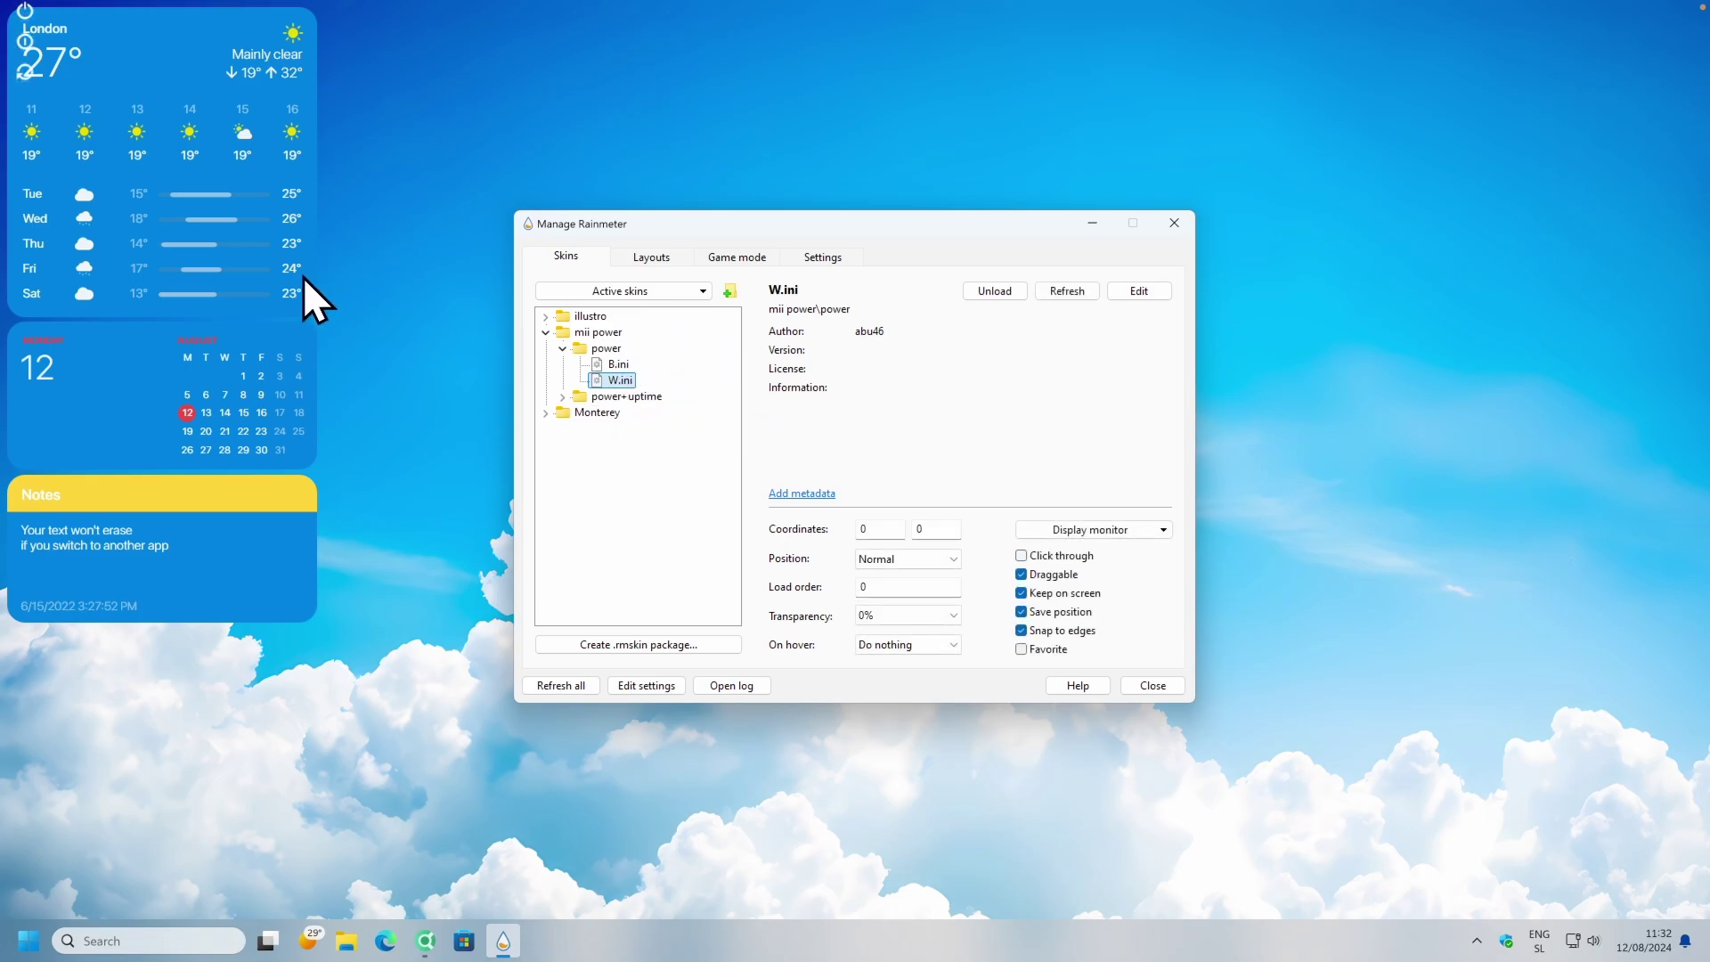
drag(26, 18, 101, 515)
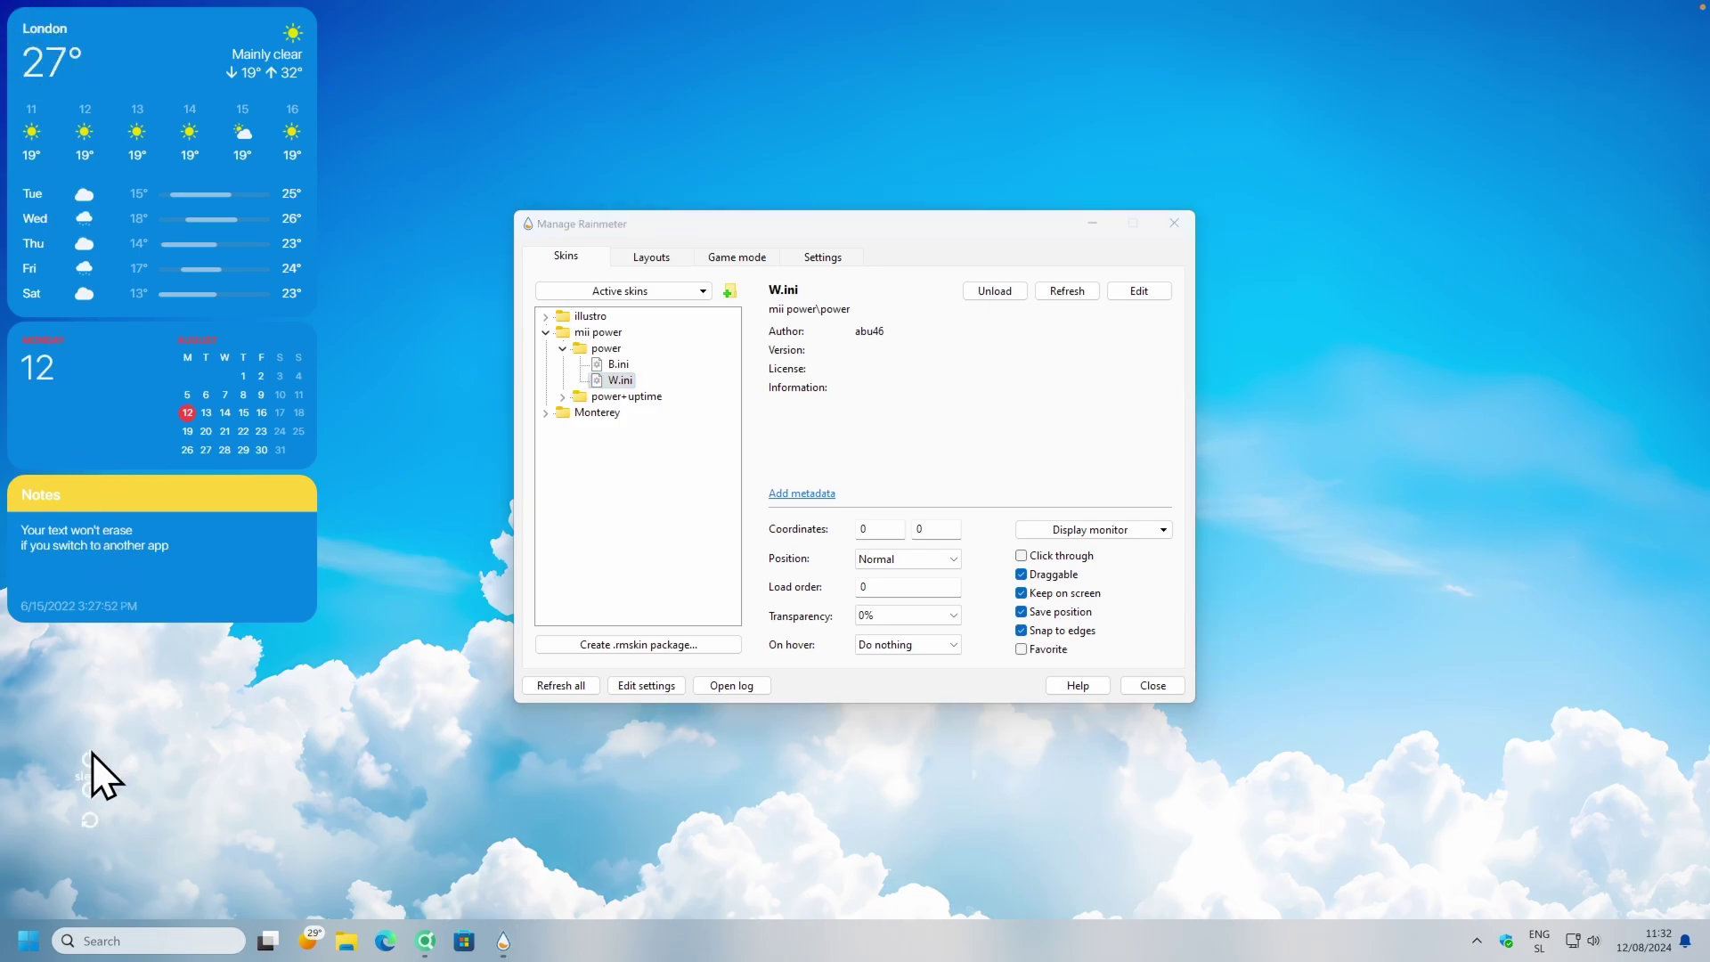
drag(85, 767, 83, 767)
Close the skin manager, search 'jaxcore' in a new Chrome tab, and open its GitHub repository.
click(1177, 228)
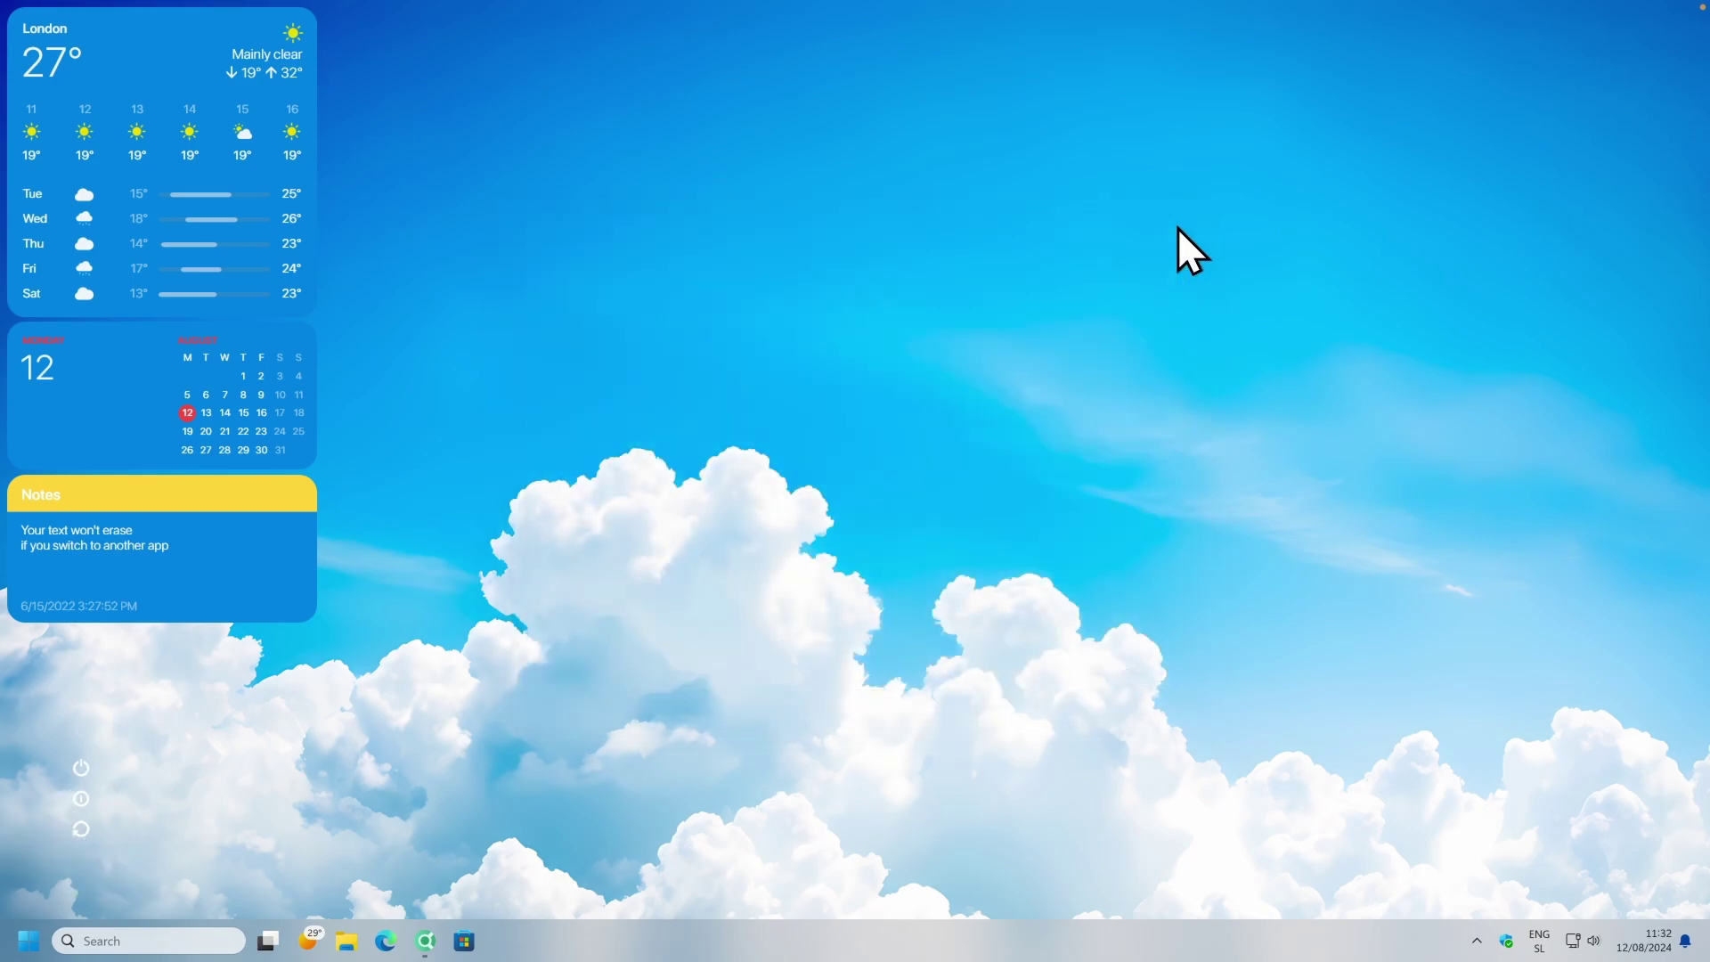
click(426, 940)
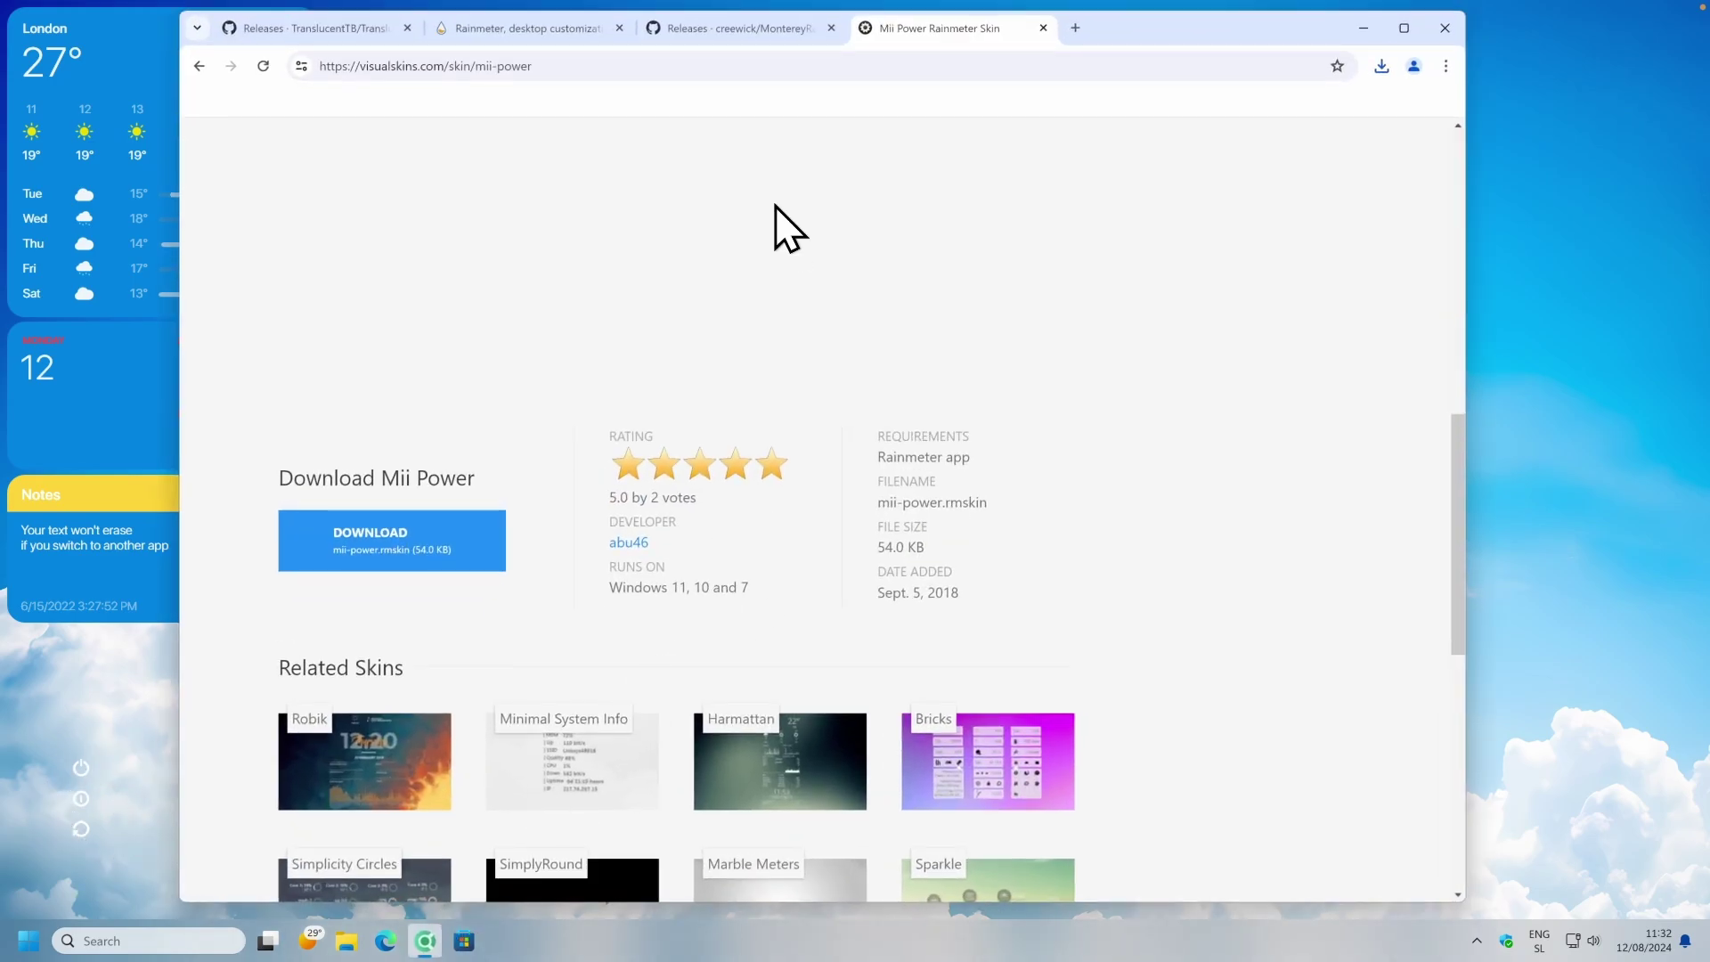
click(1075, 28)
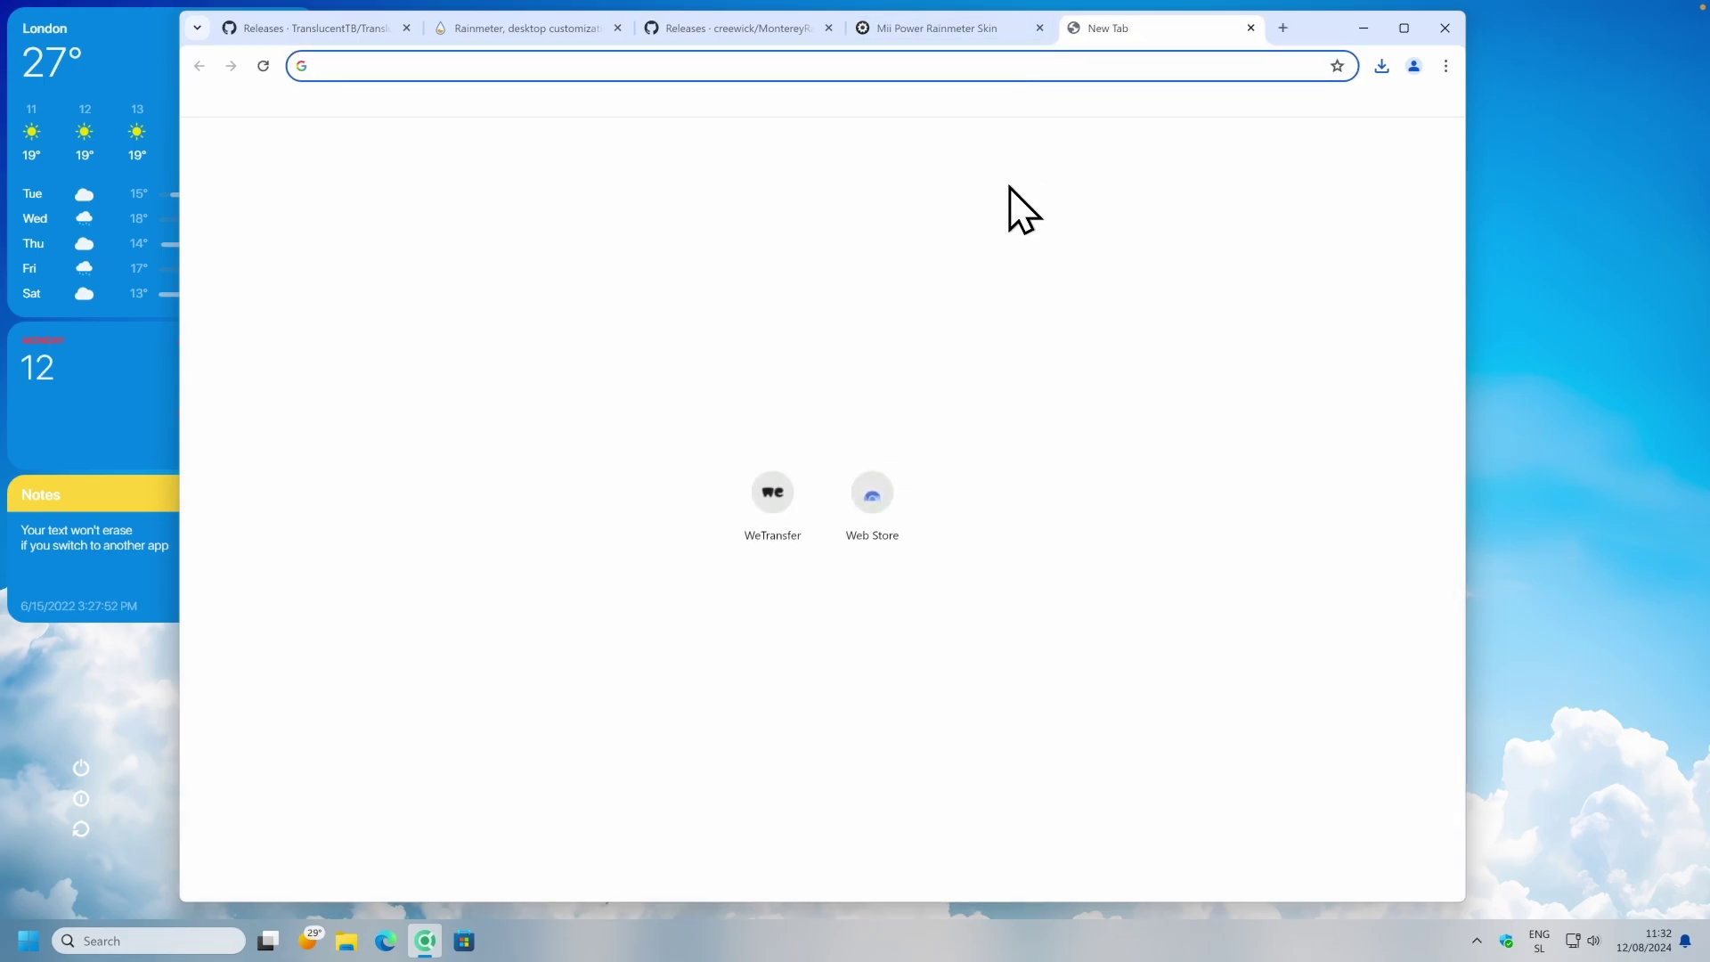
text(jaxcore)
key(Return)
scroll(588, 326, down, 3)
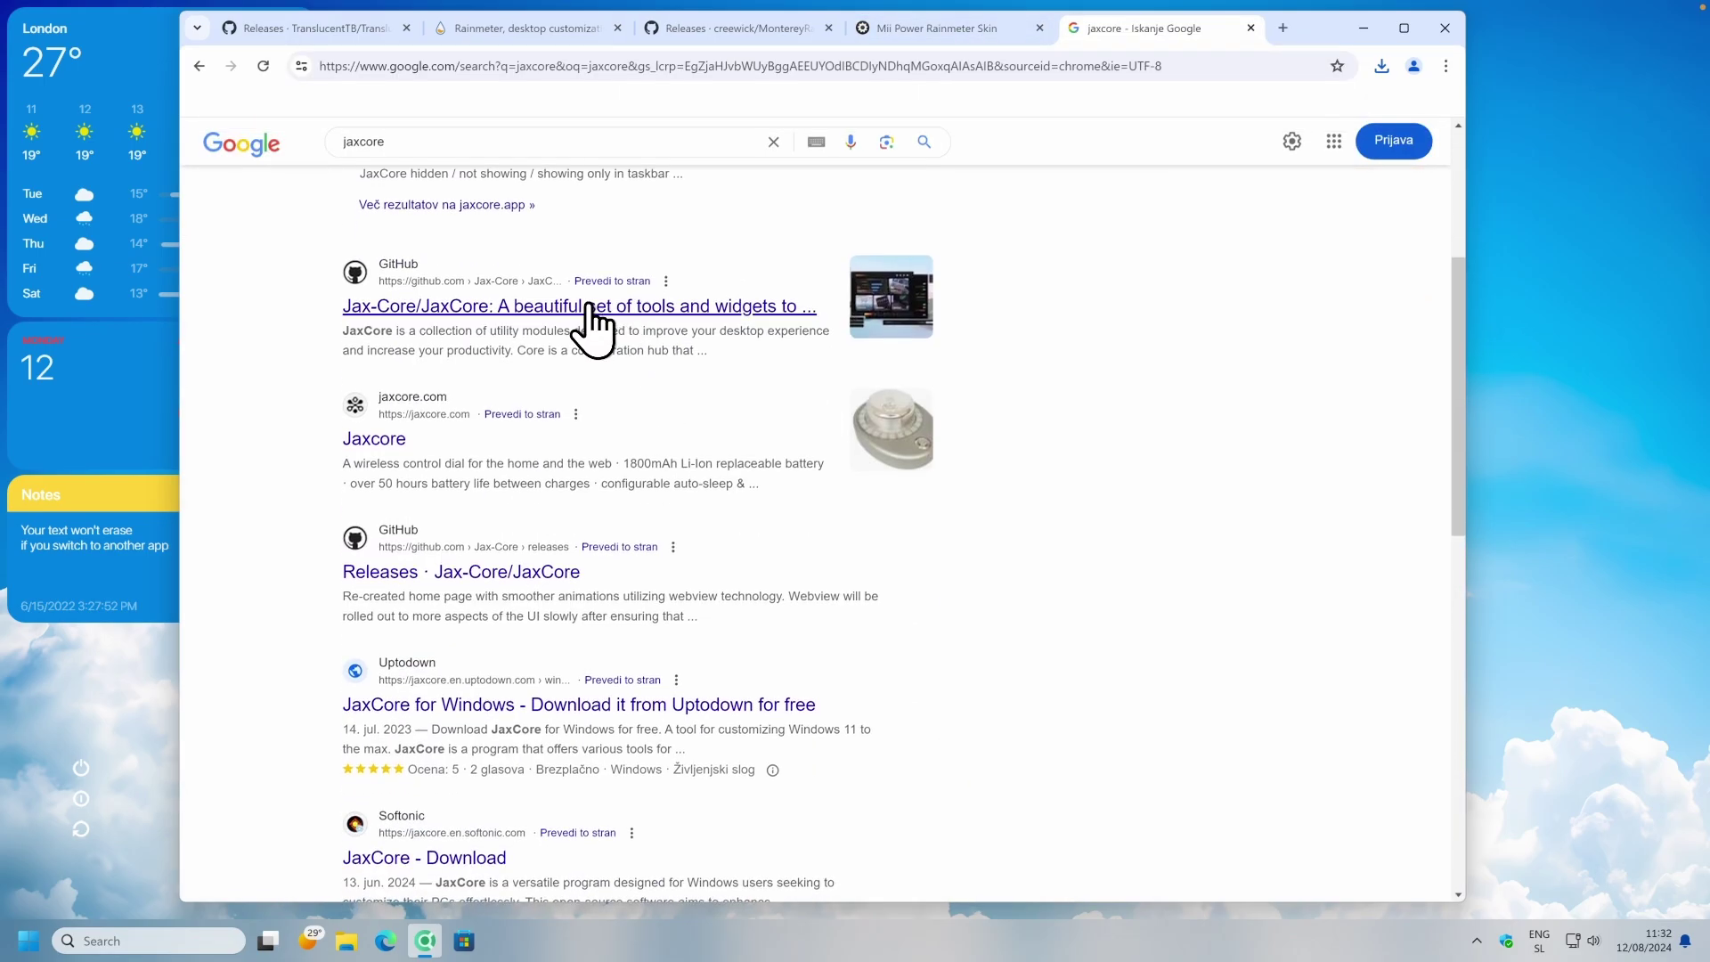
click(868, 314)
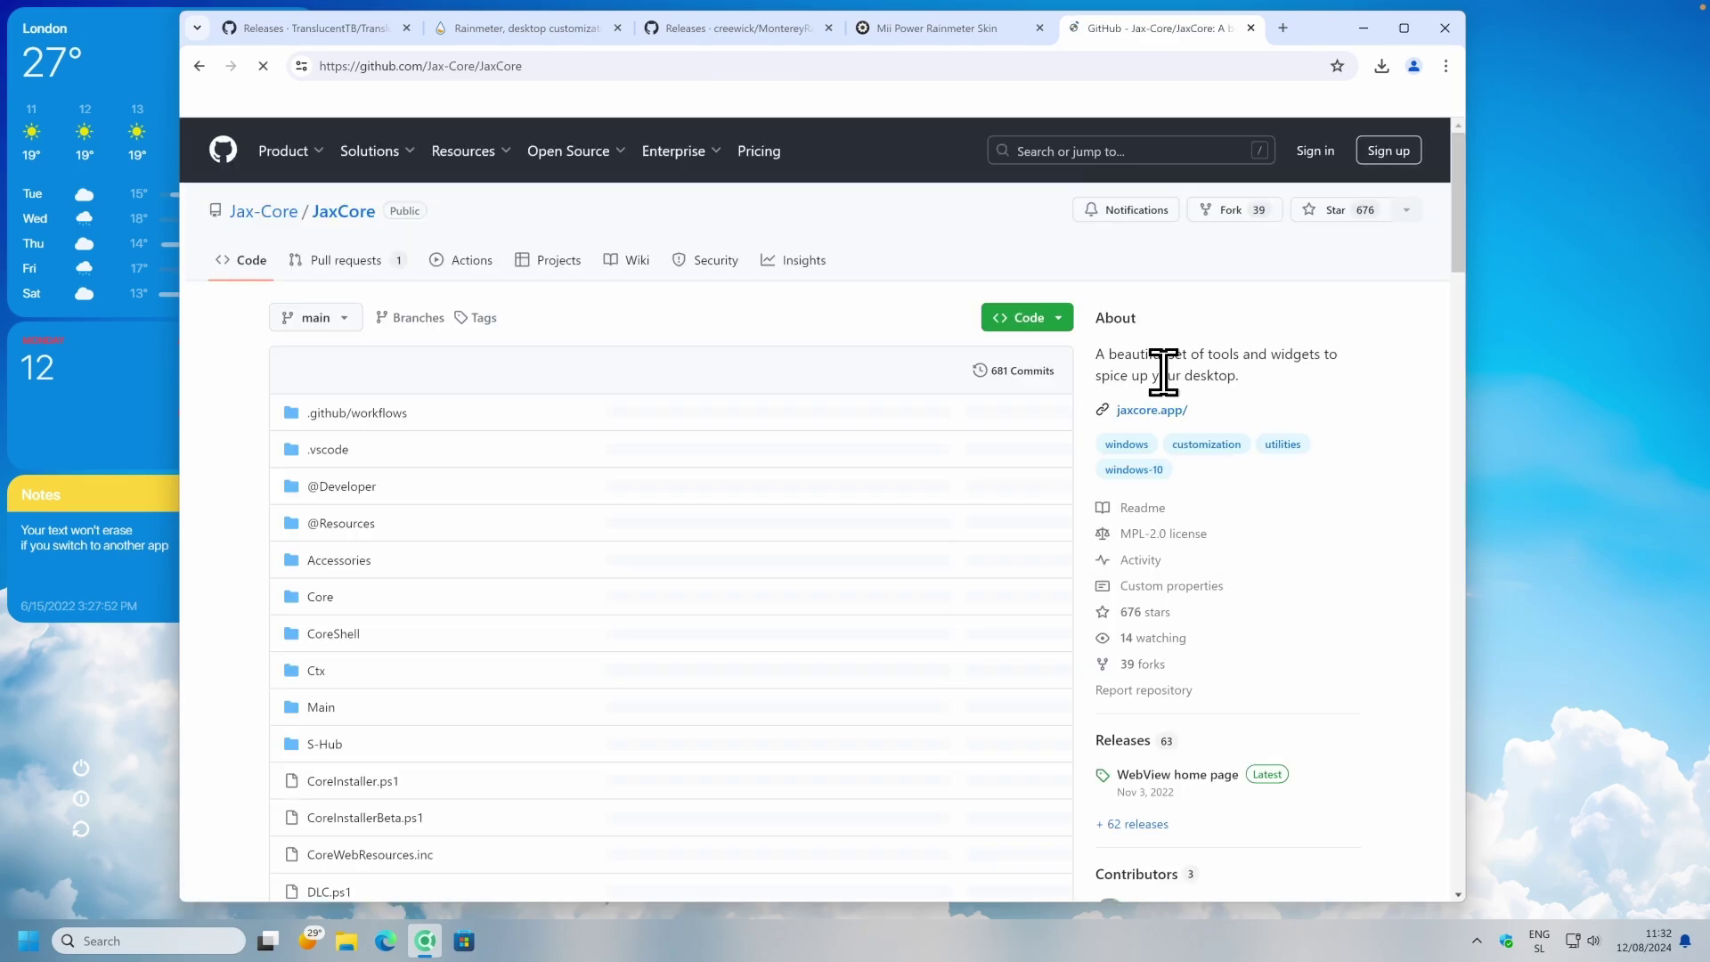
Download JaxCore_v50410.rmskin from the releases page and install it.
scroll(1164, 372, down, 4)
click(1130, 389)
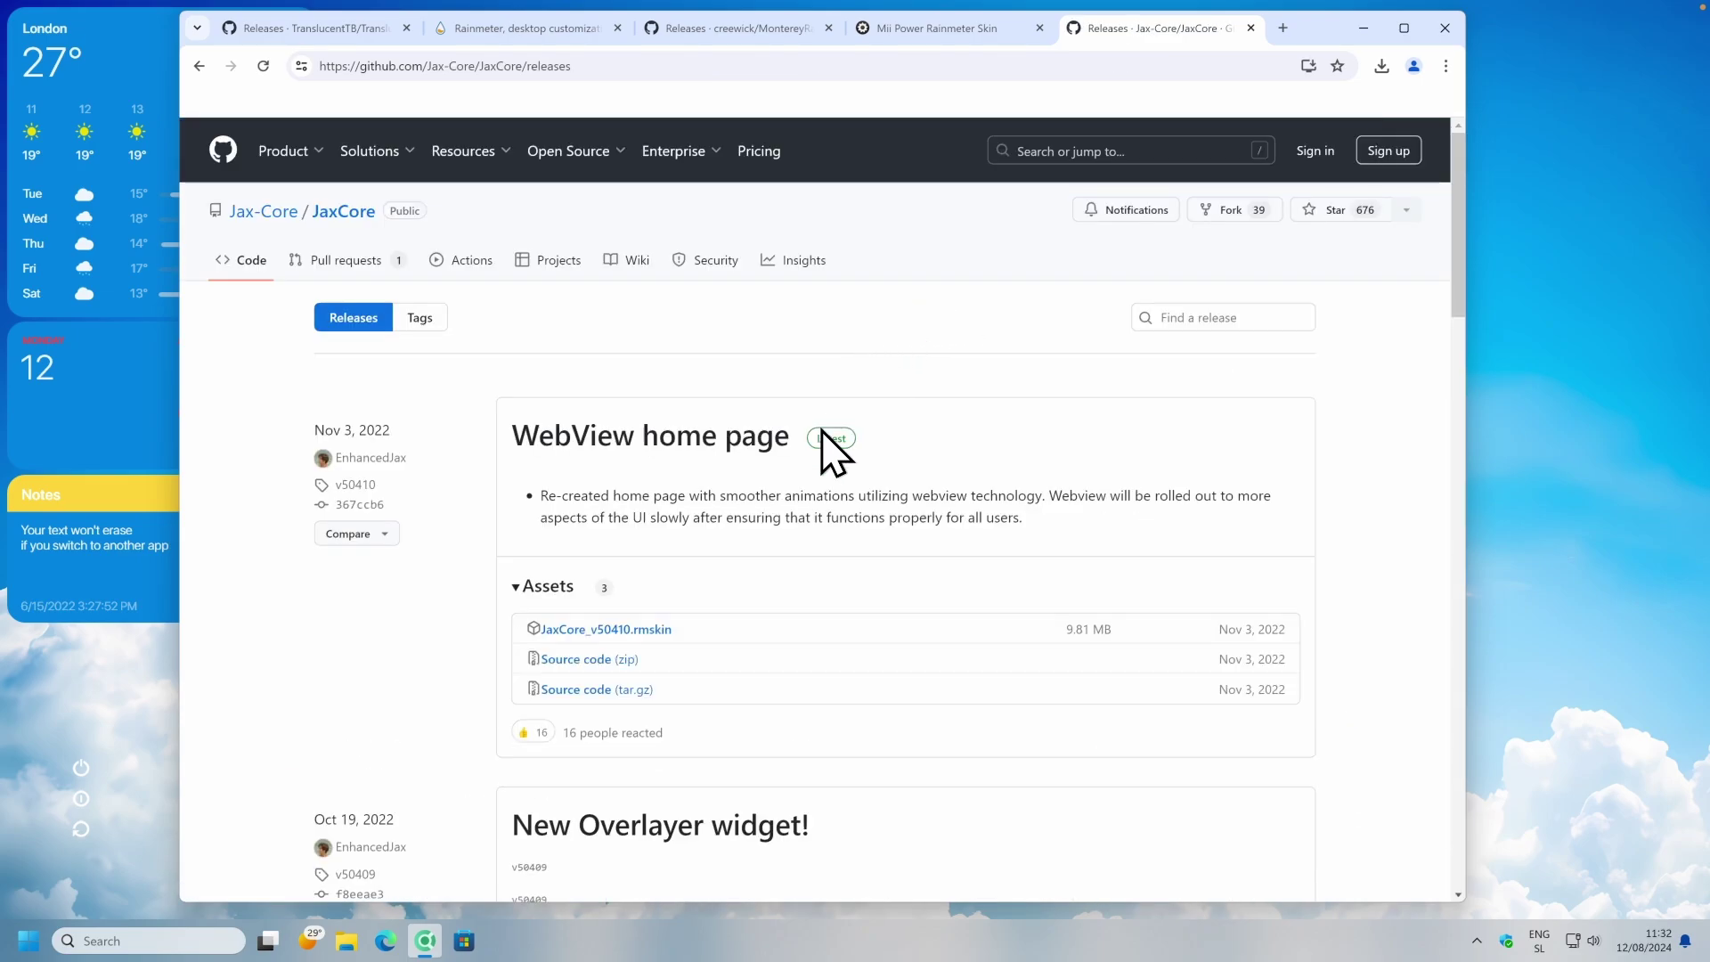
click(650, 630)
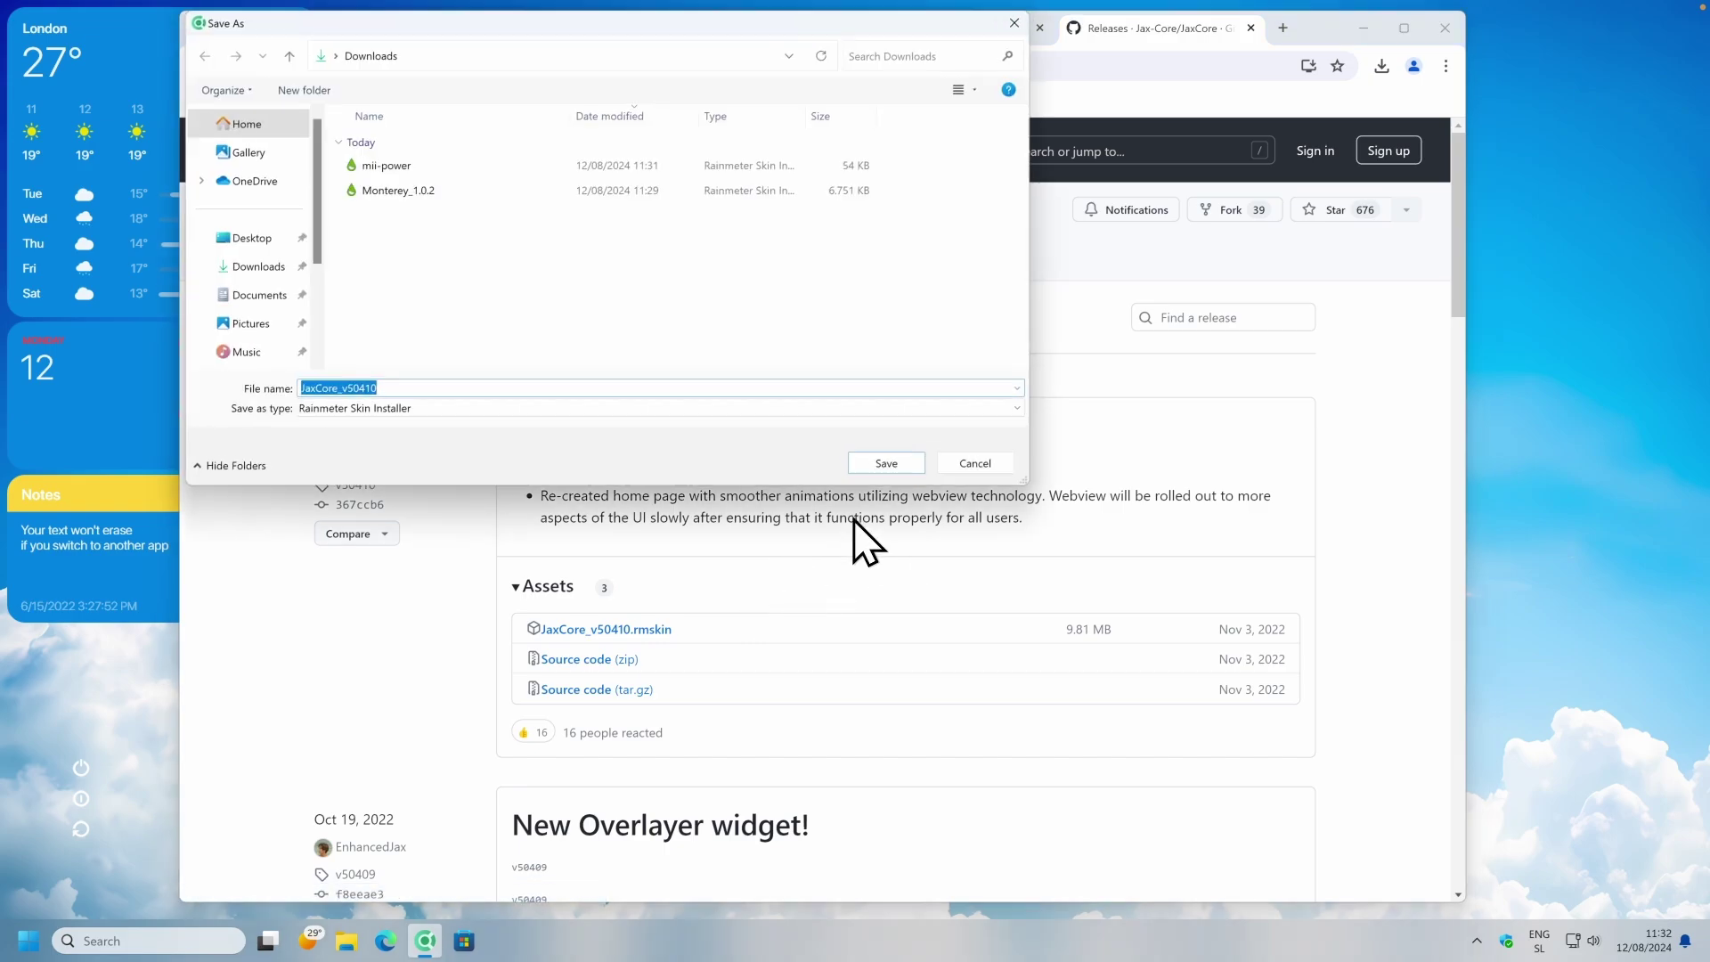
click(886, 464)
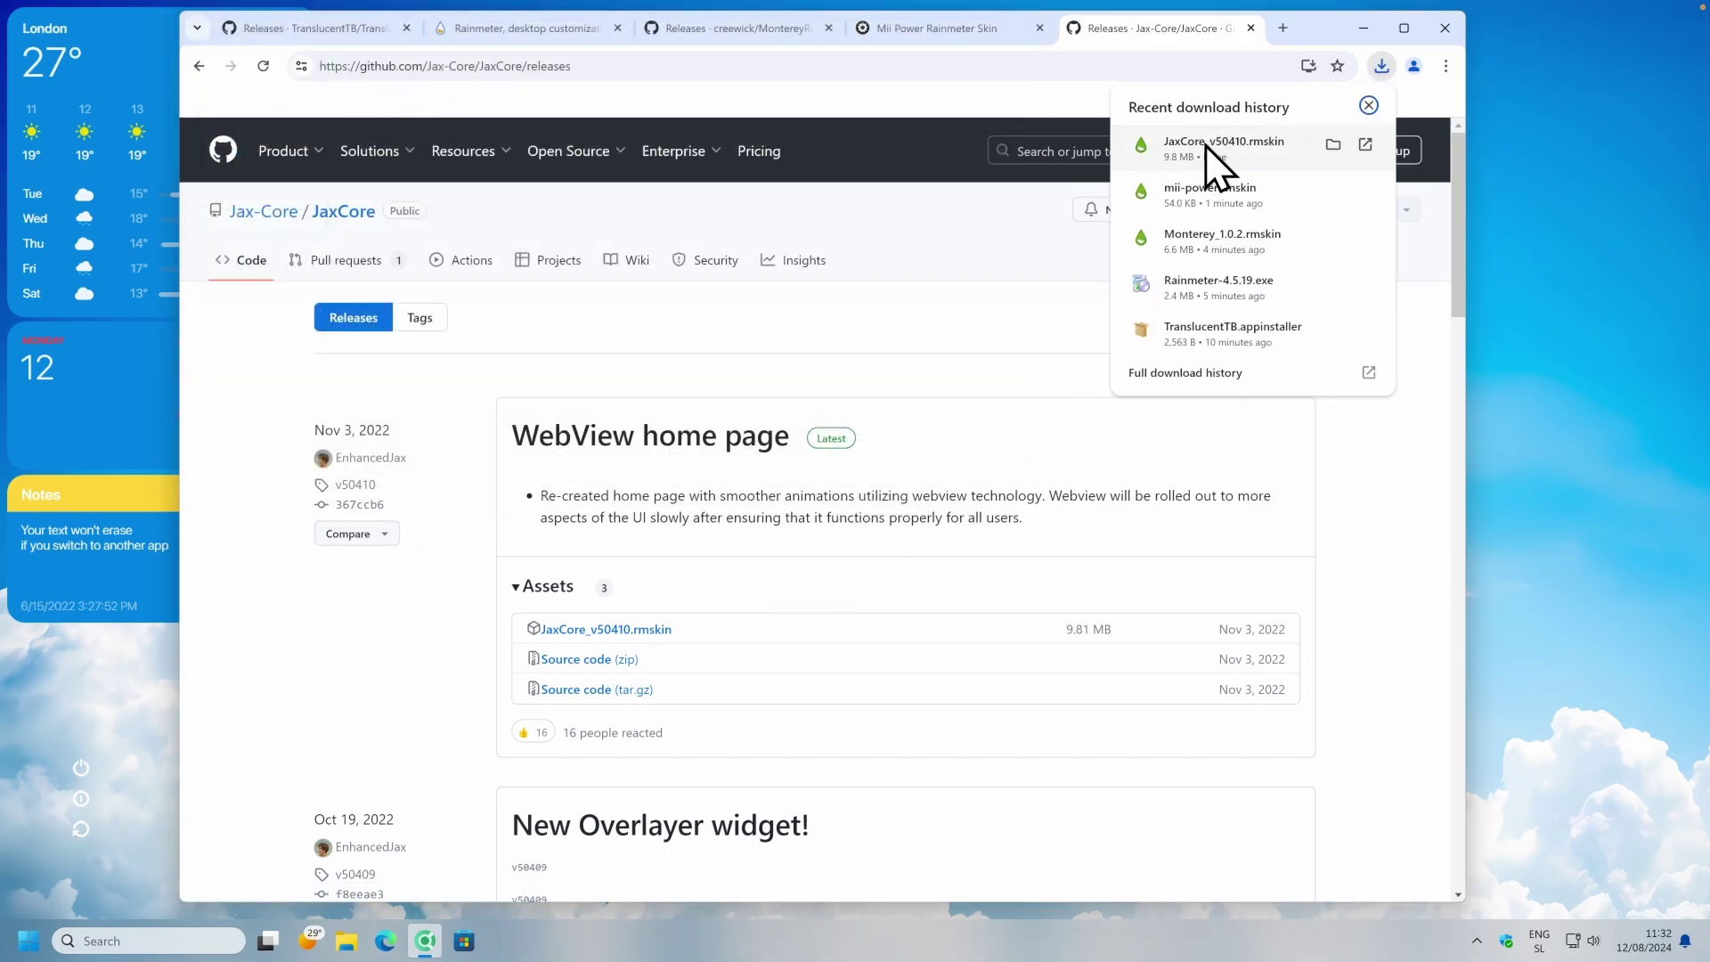
click(1211, 142)
click(919, 633)
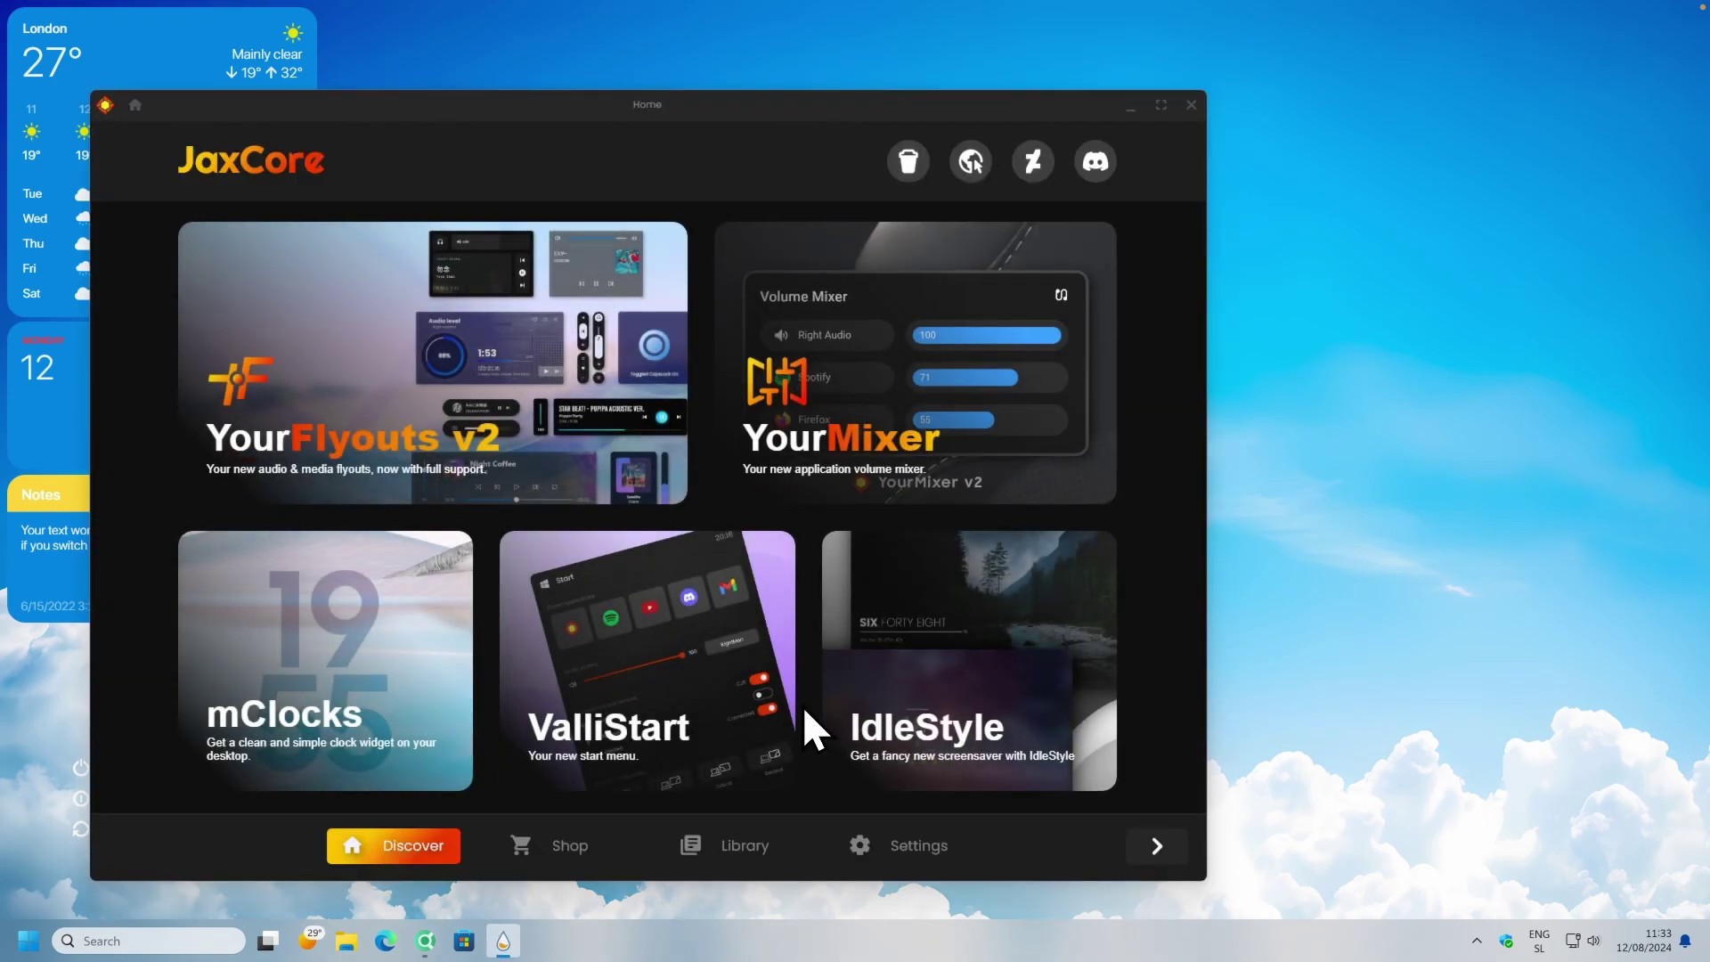
From JaxCore's Library, download the ModularPlayers widget (v2.64) and toggle it to Activated.
click(746, 842)
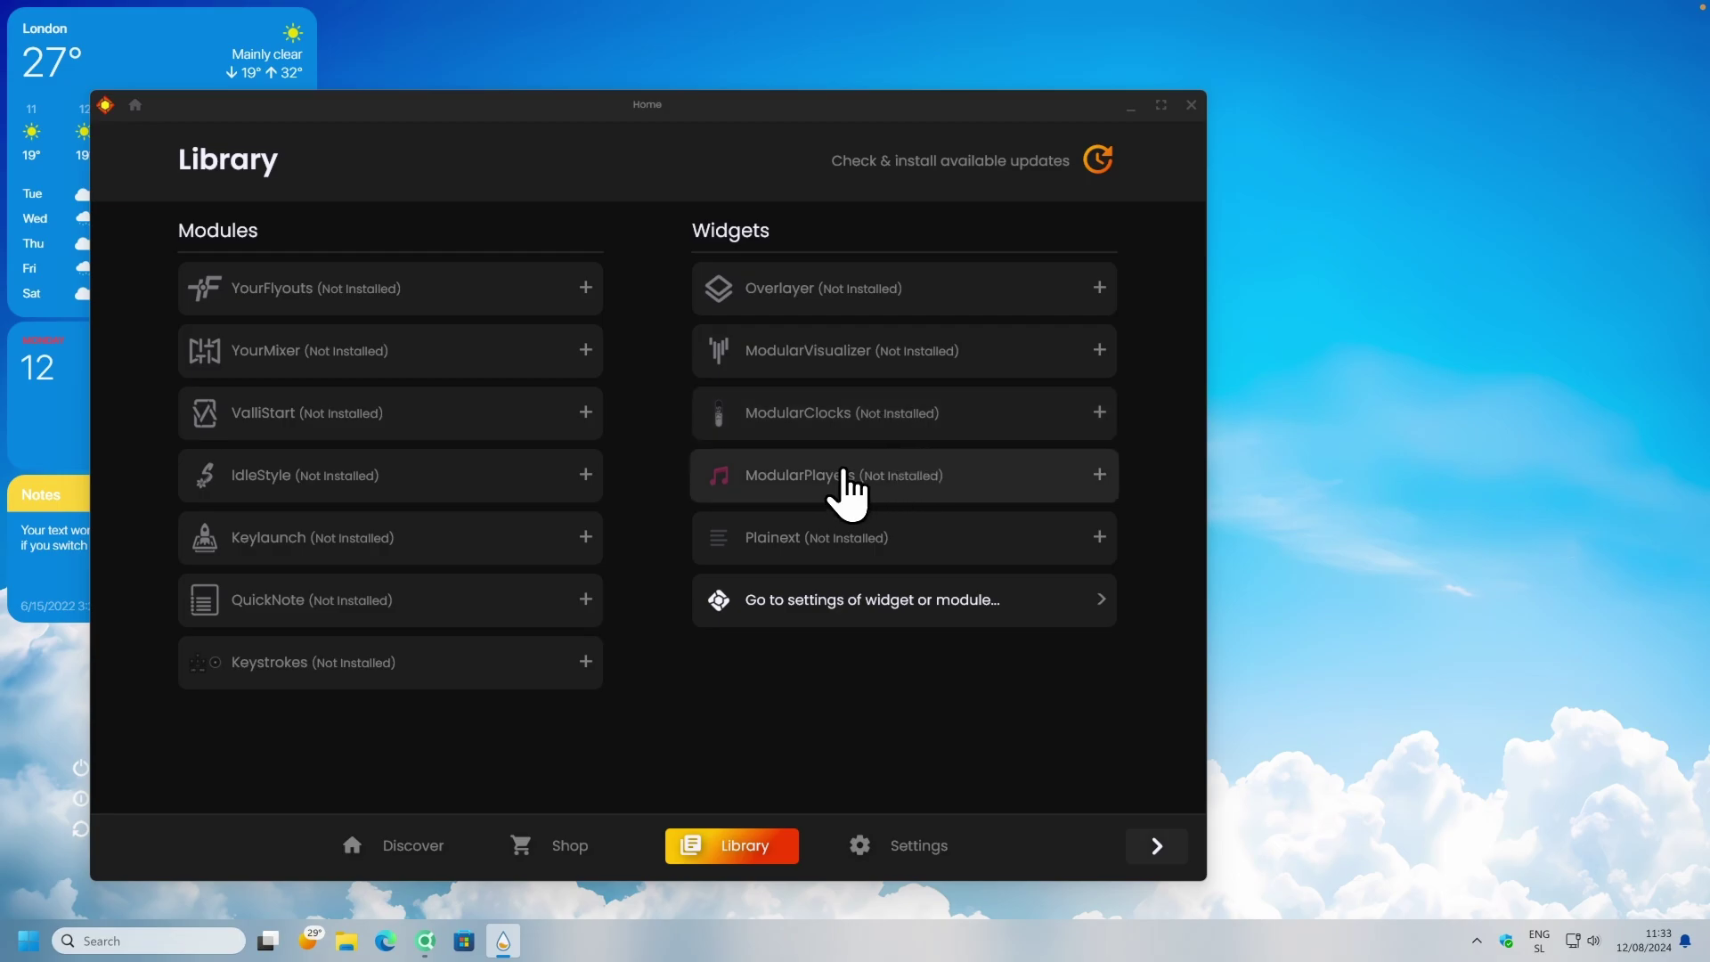
click(983, 479)
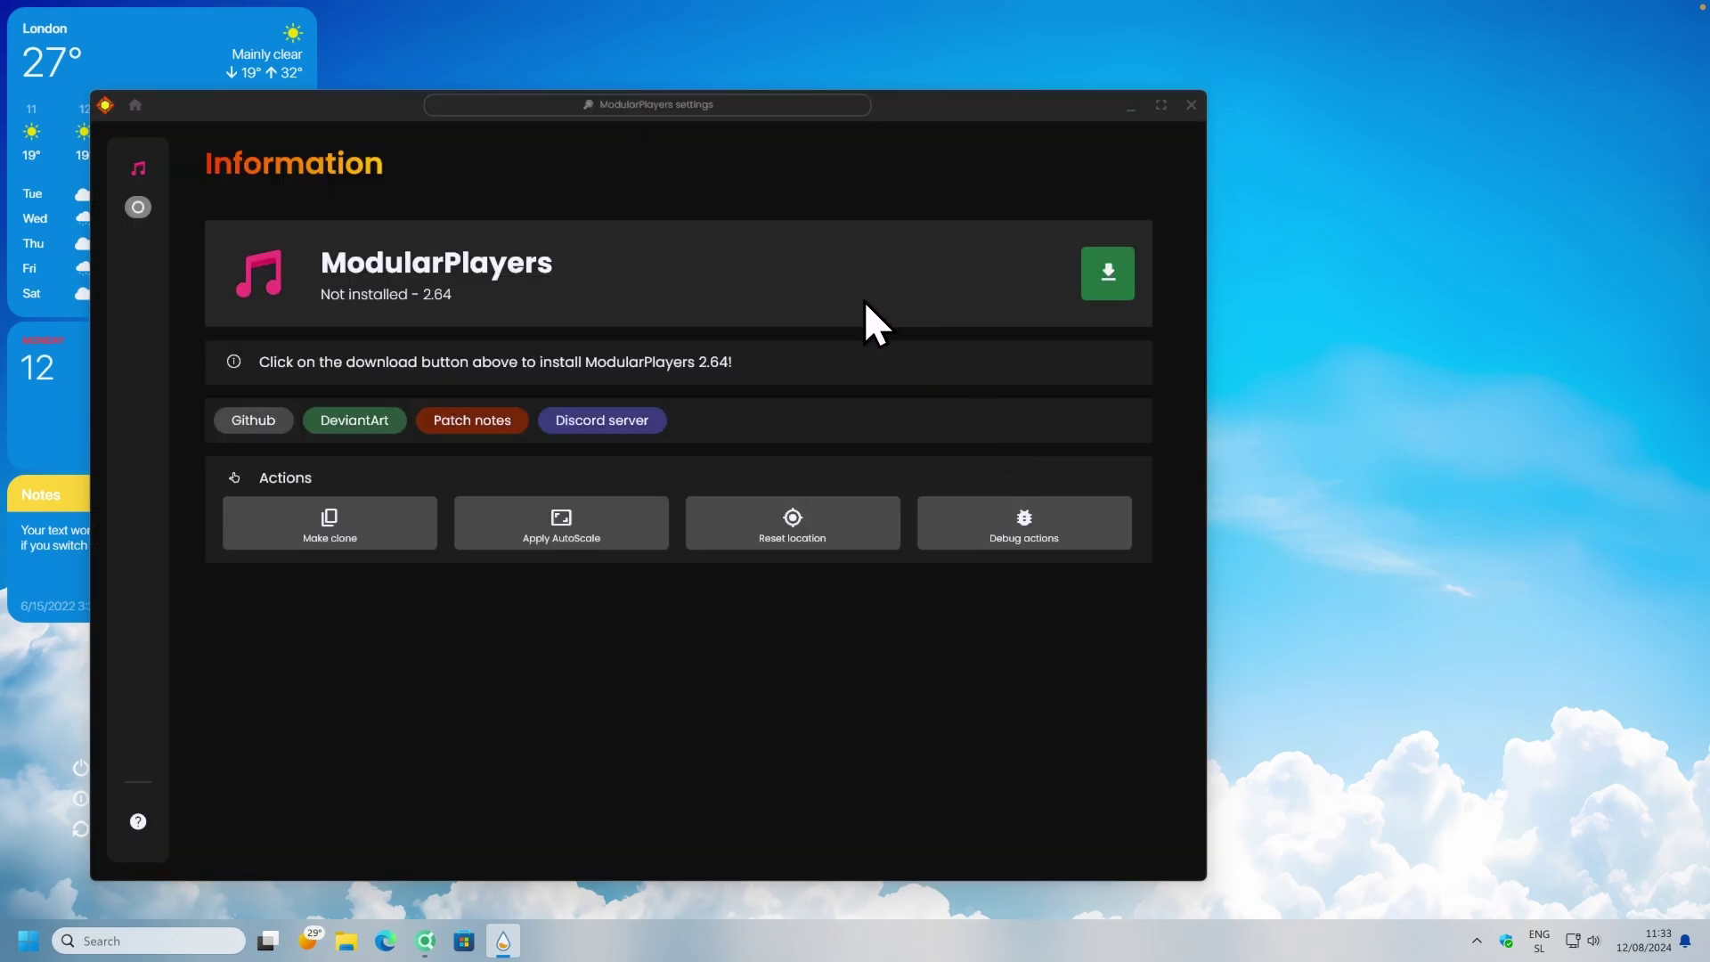
click(1109, 272)
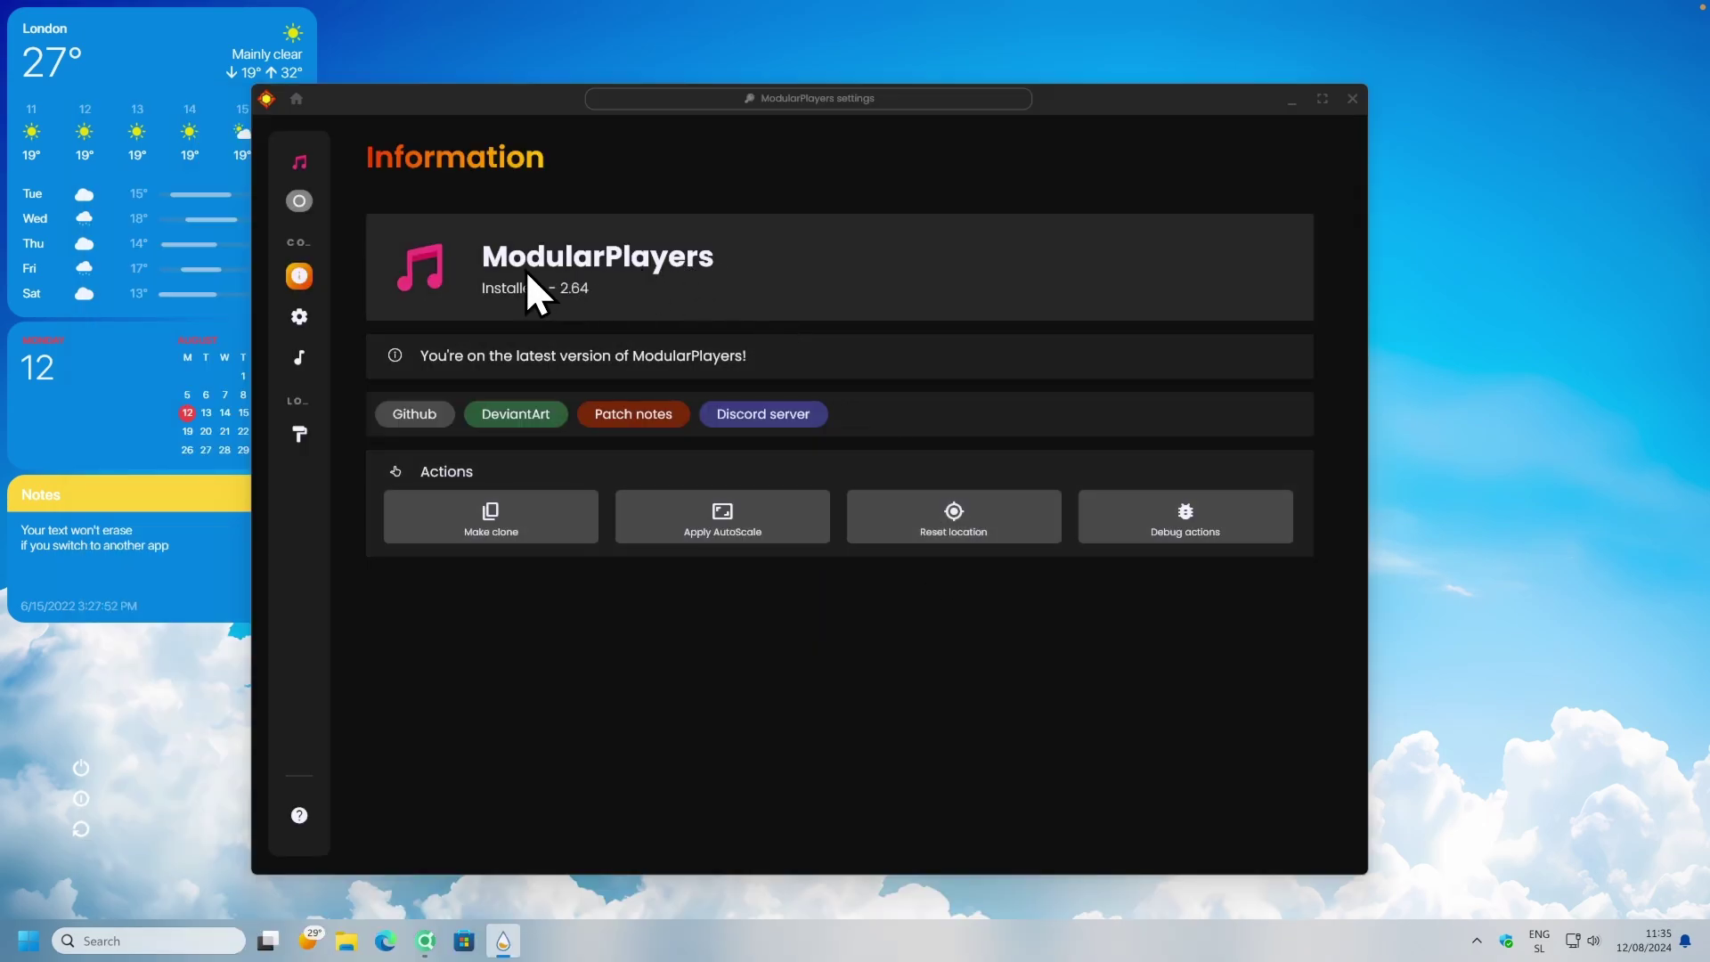
click(318, 201)
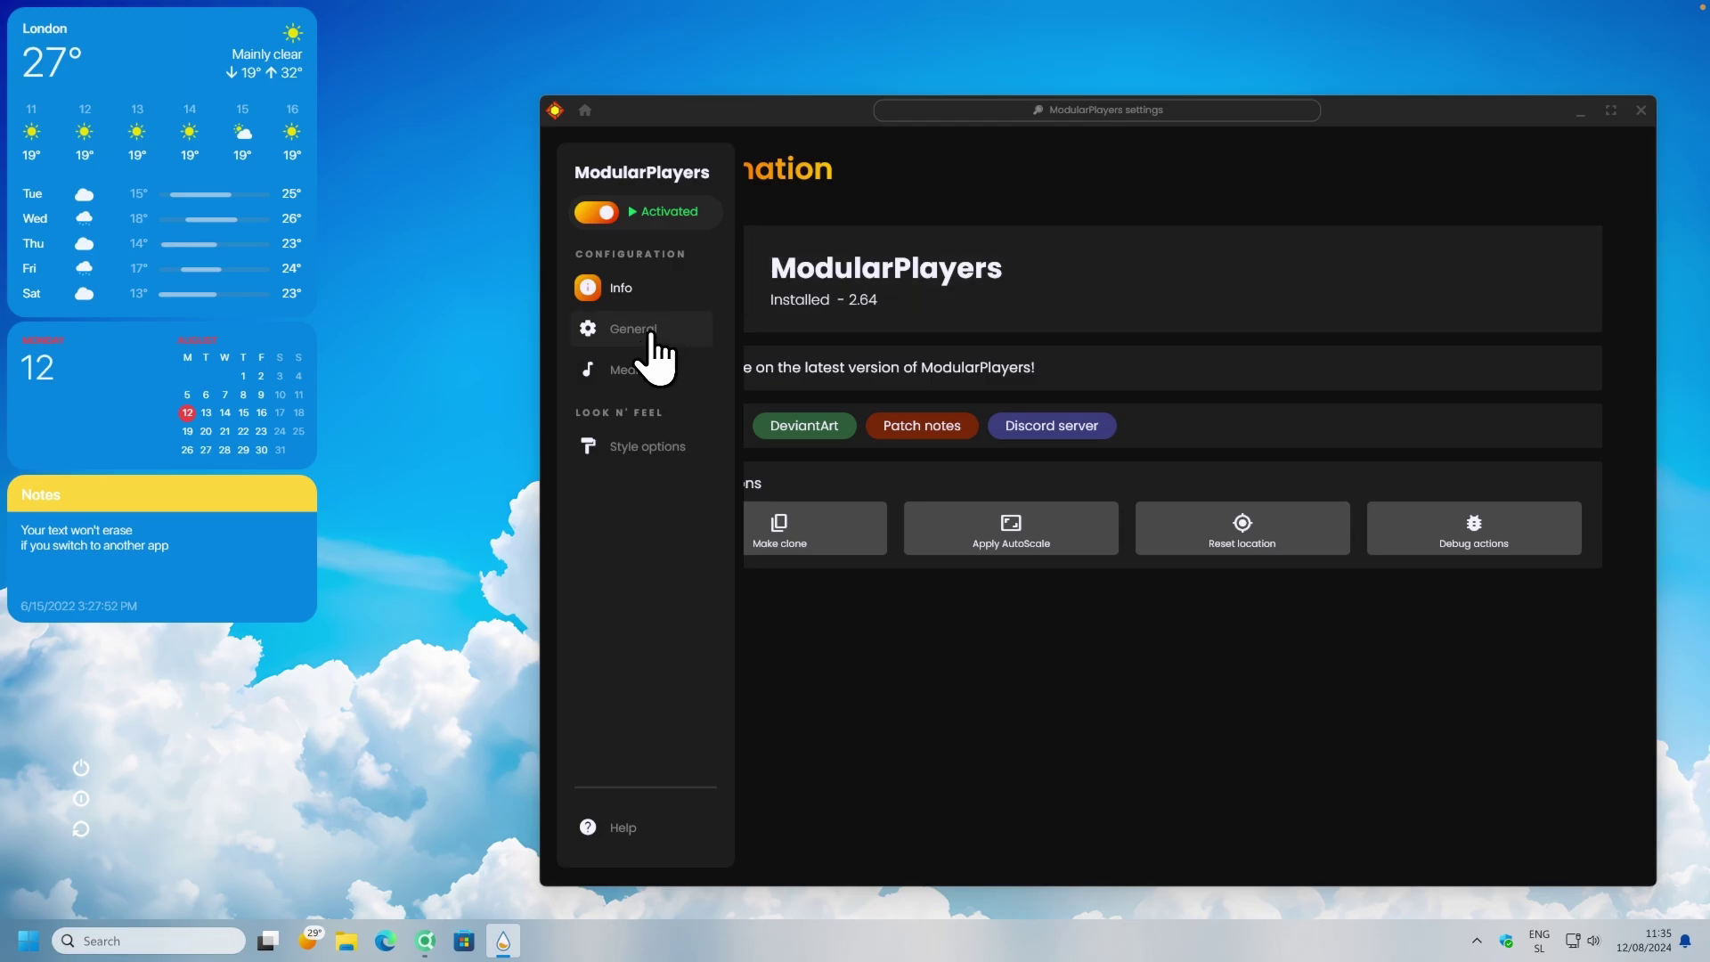
Switch the ModularPlayers player style to Win11 and bring up its Media settings.
click(663, 331)
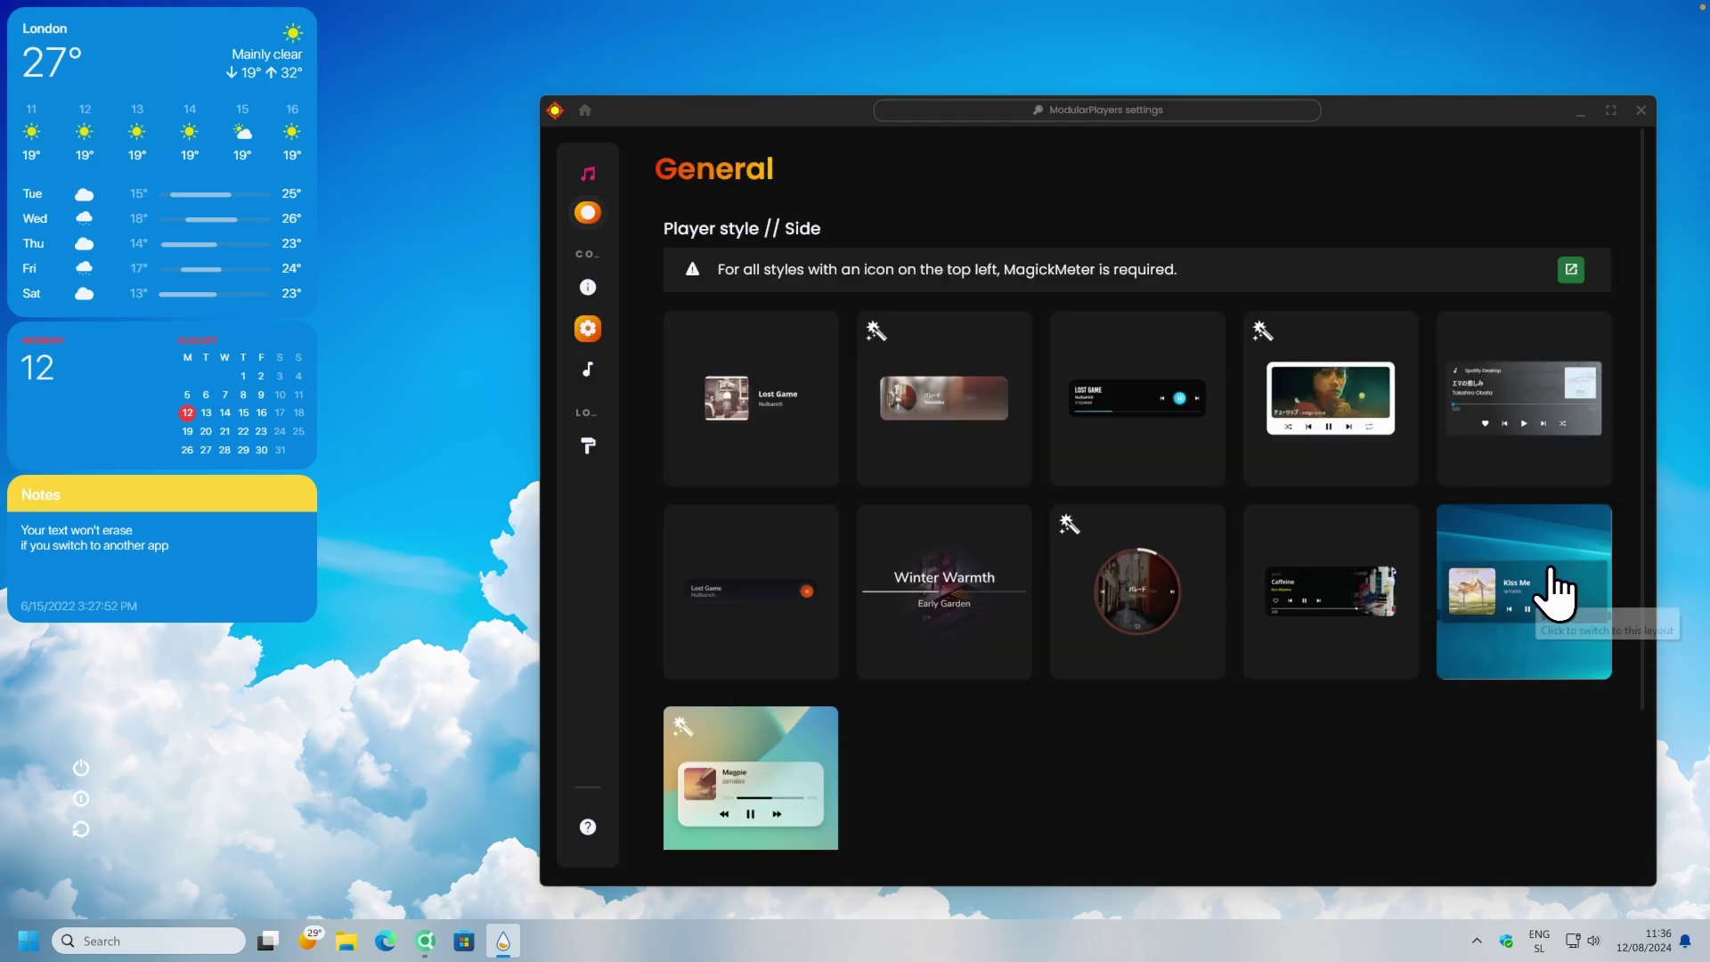
click(1529, 573)
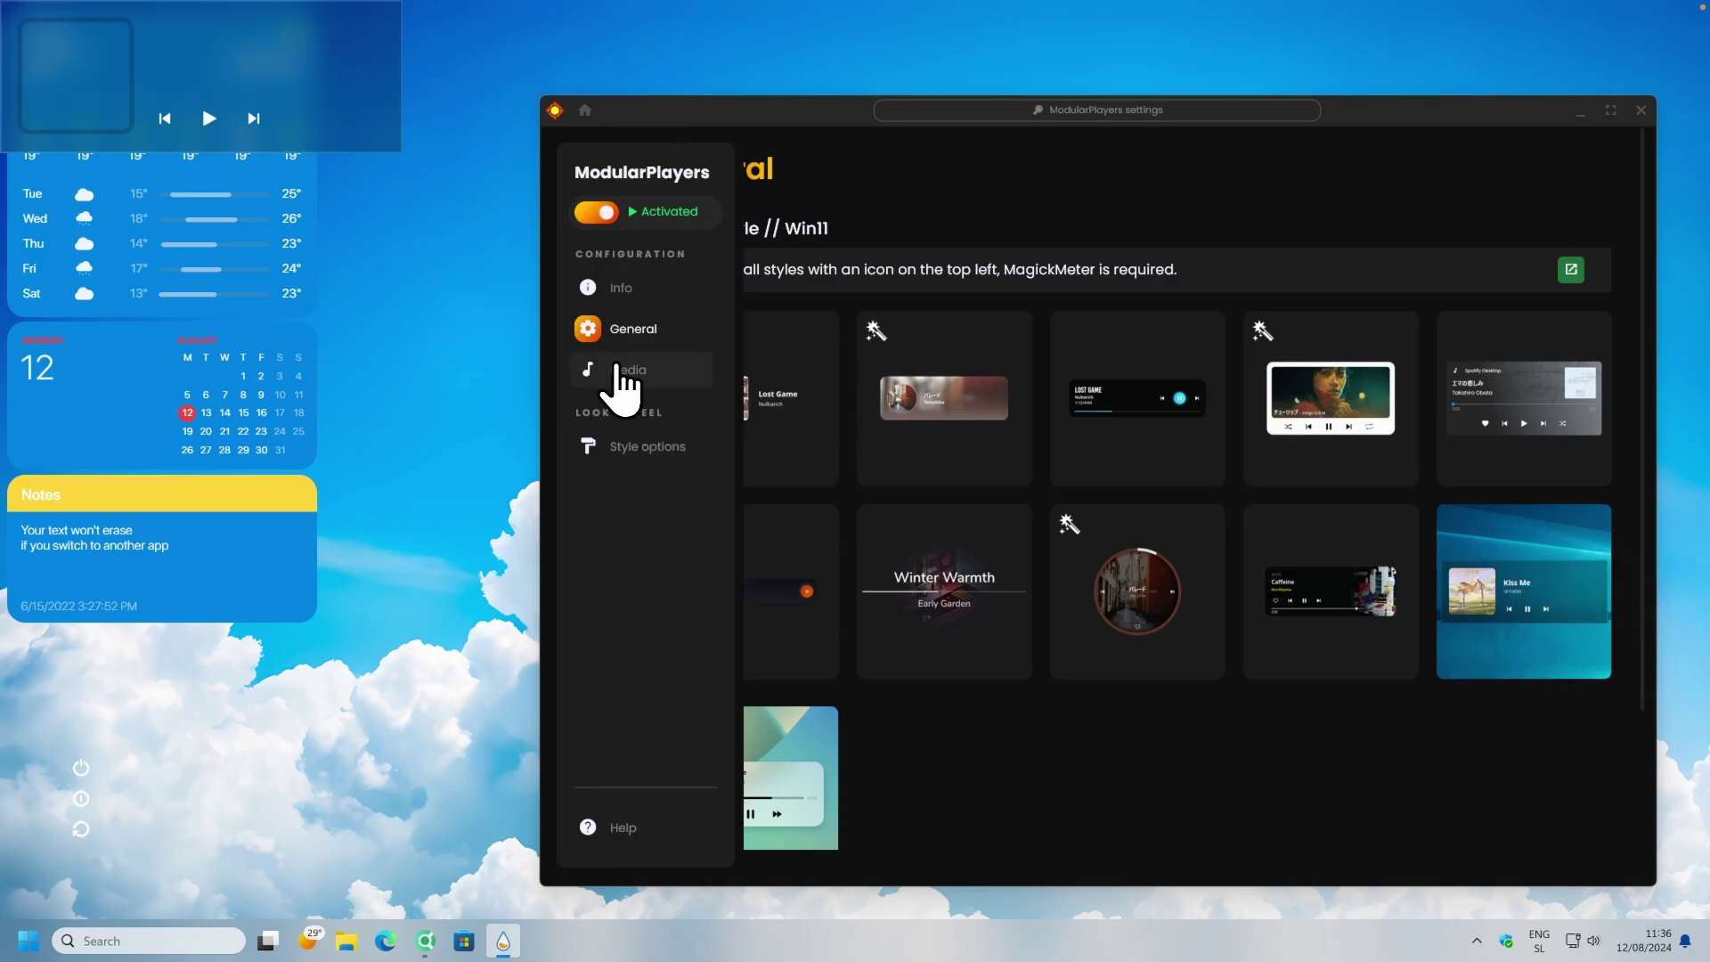
click(636, 383)
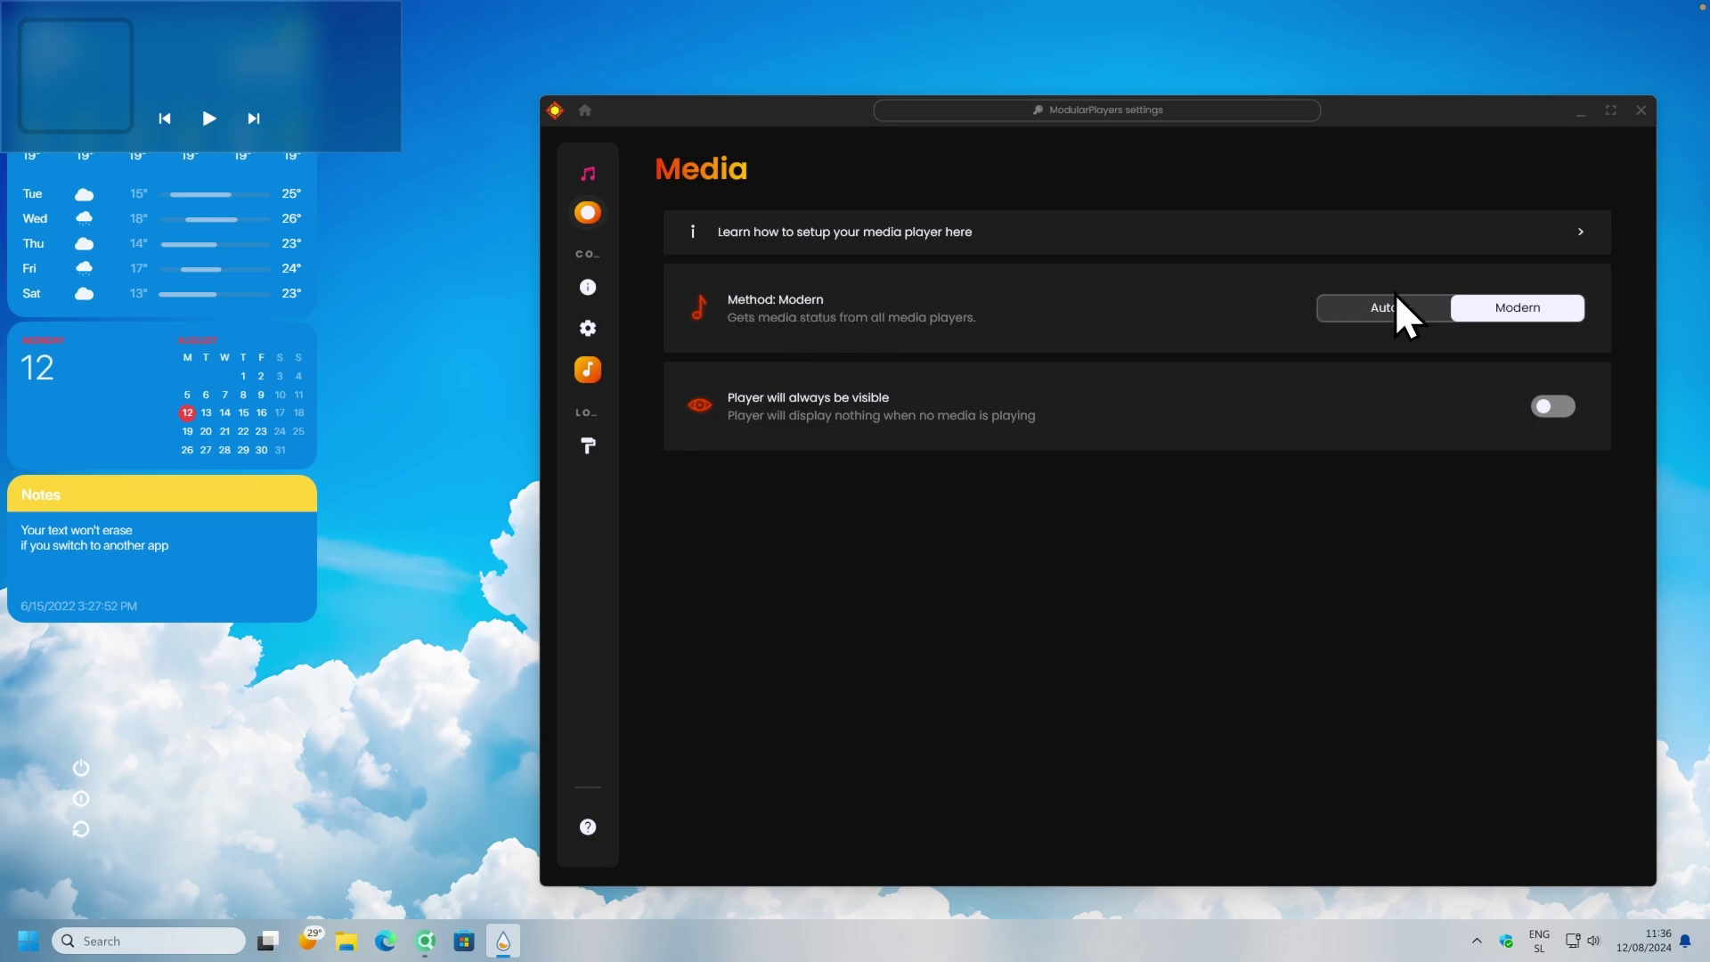
Give the Win11 player widget scale 0.75, Standard rounding, white 255,255,255 background and no window stroke.
mouse_move(590, 441)
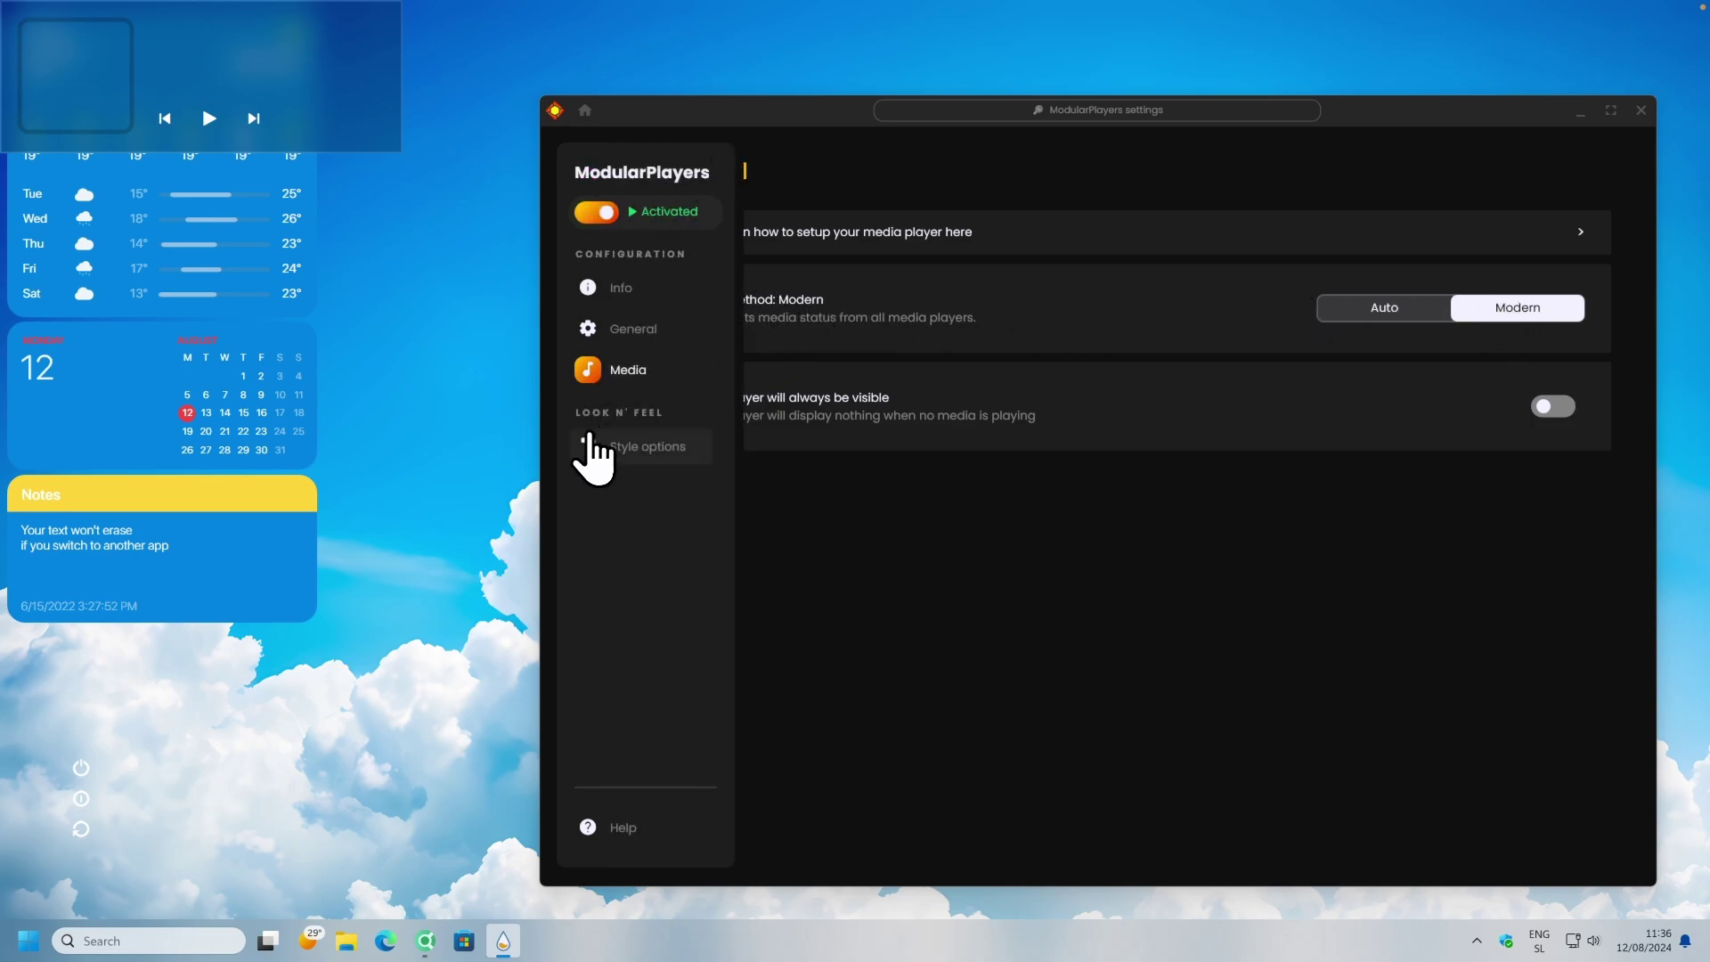
click(650, 450)
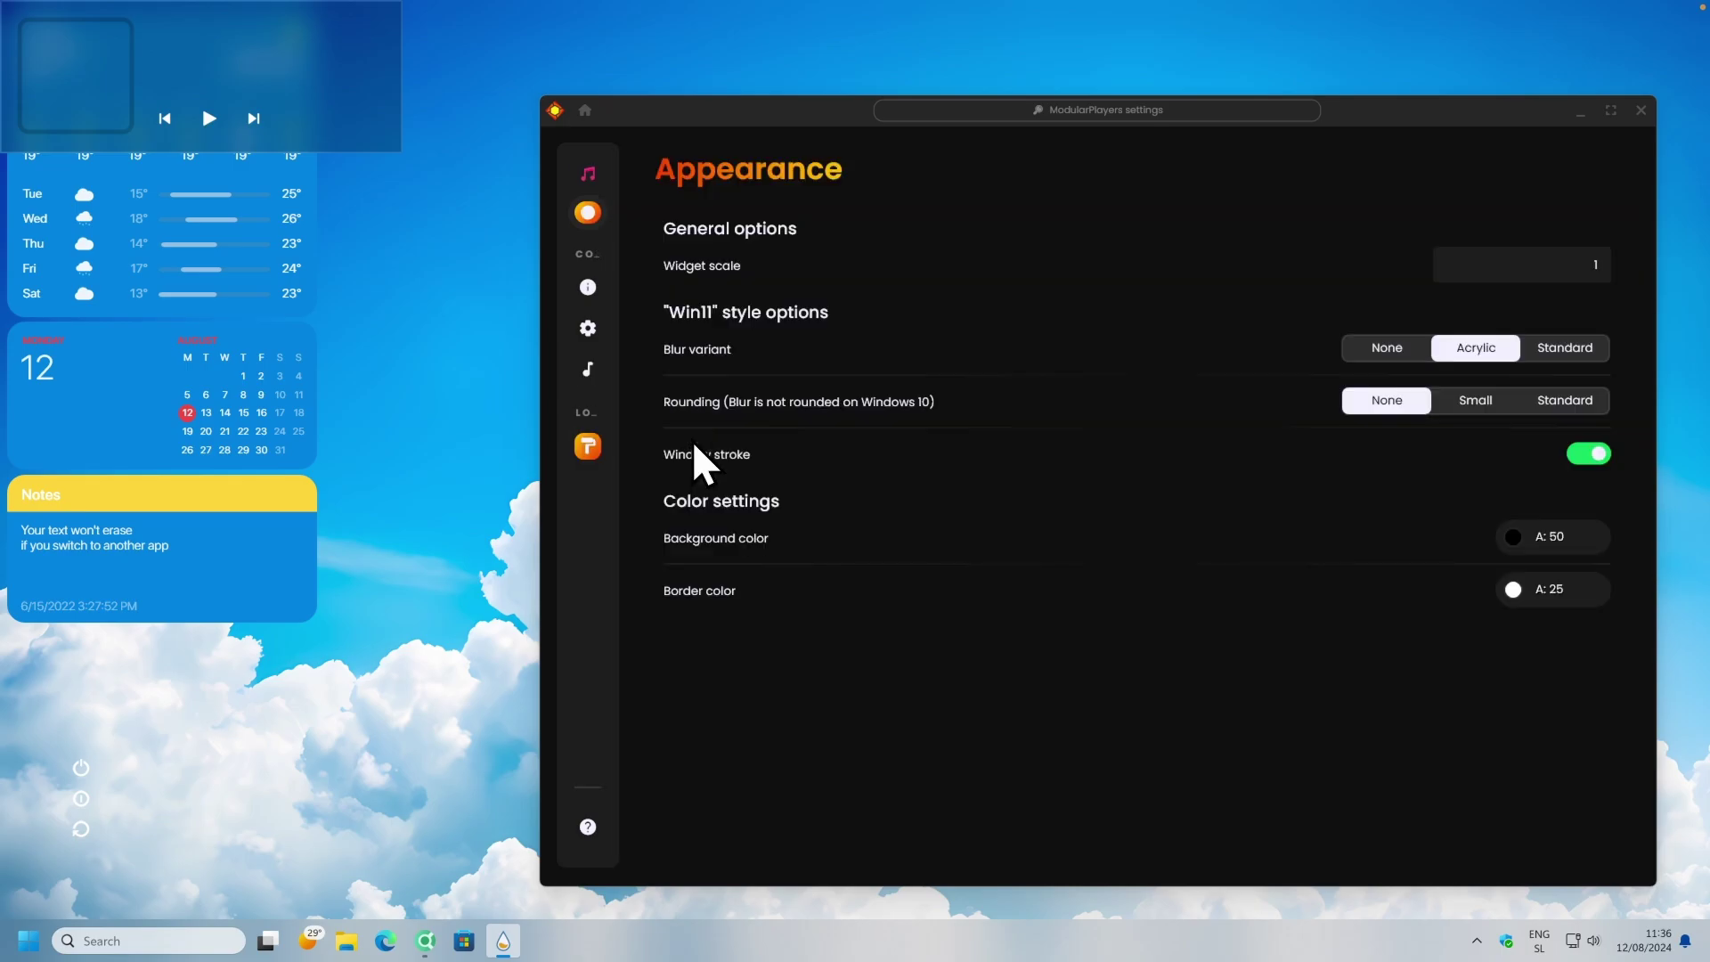
drag(815, 110, 678, 65)
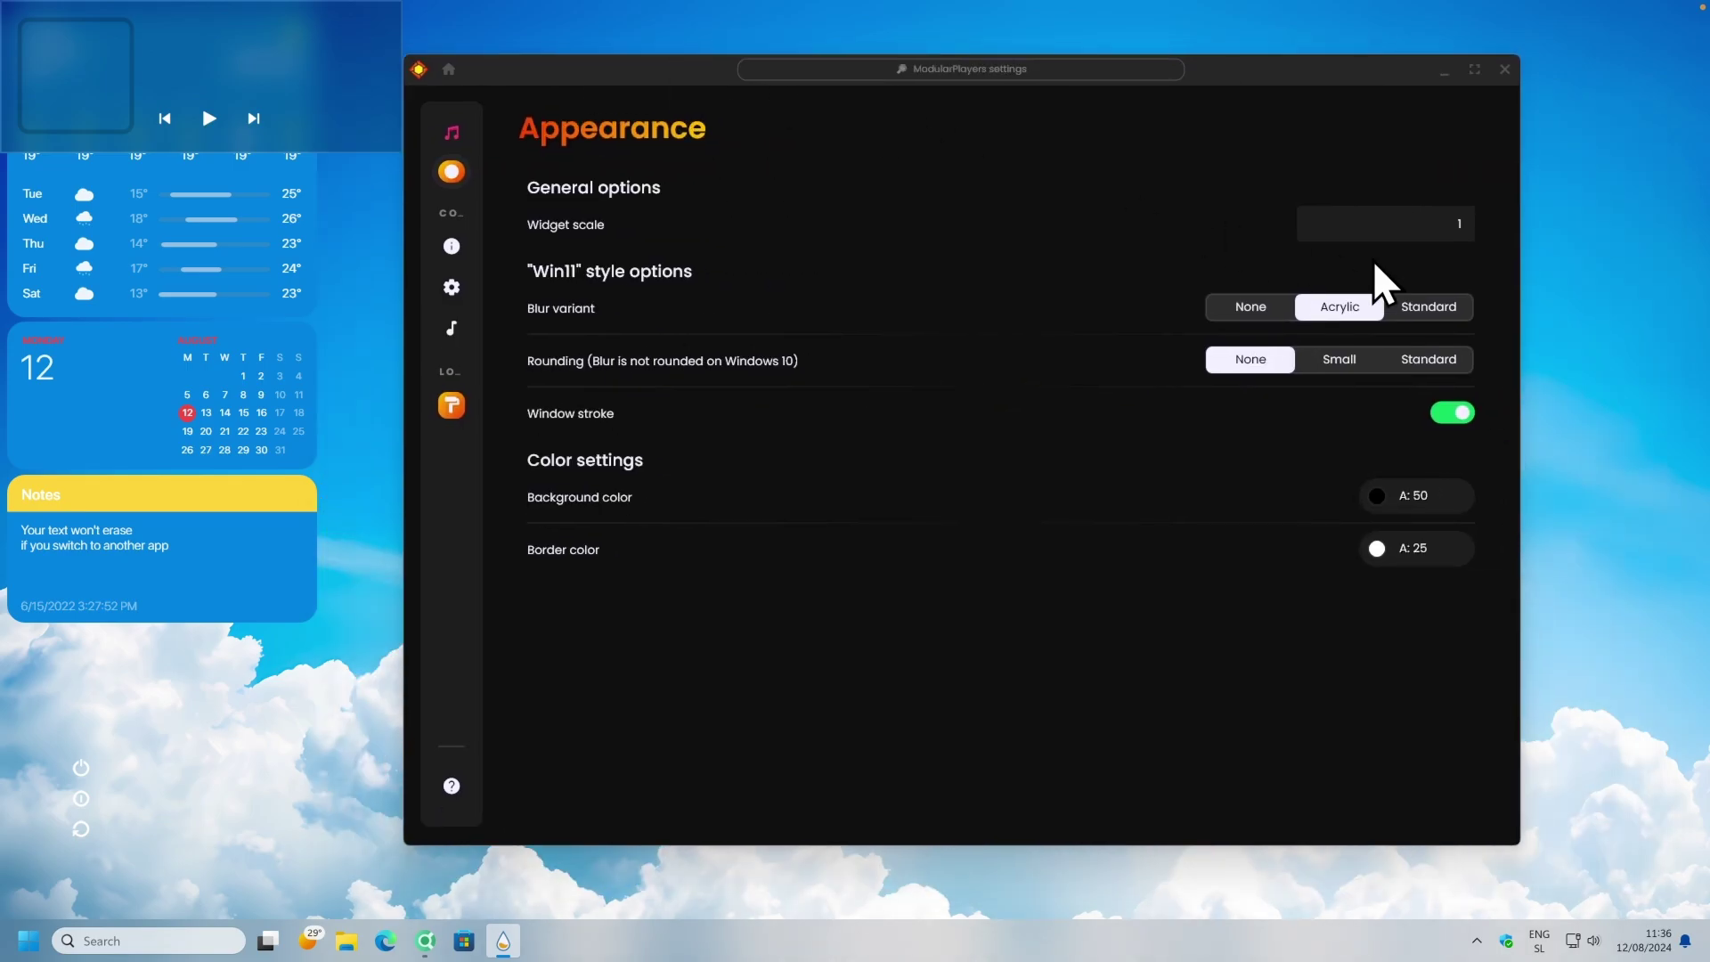
click(1461, 223)
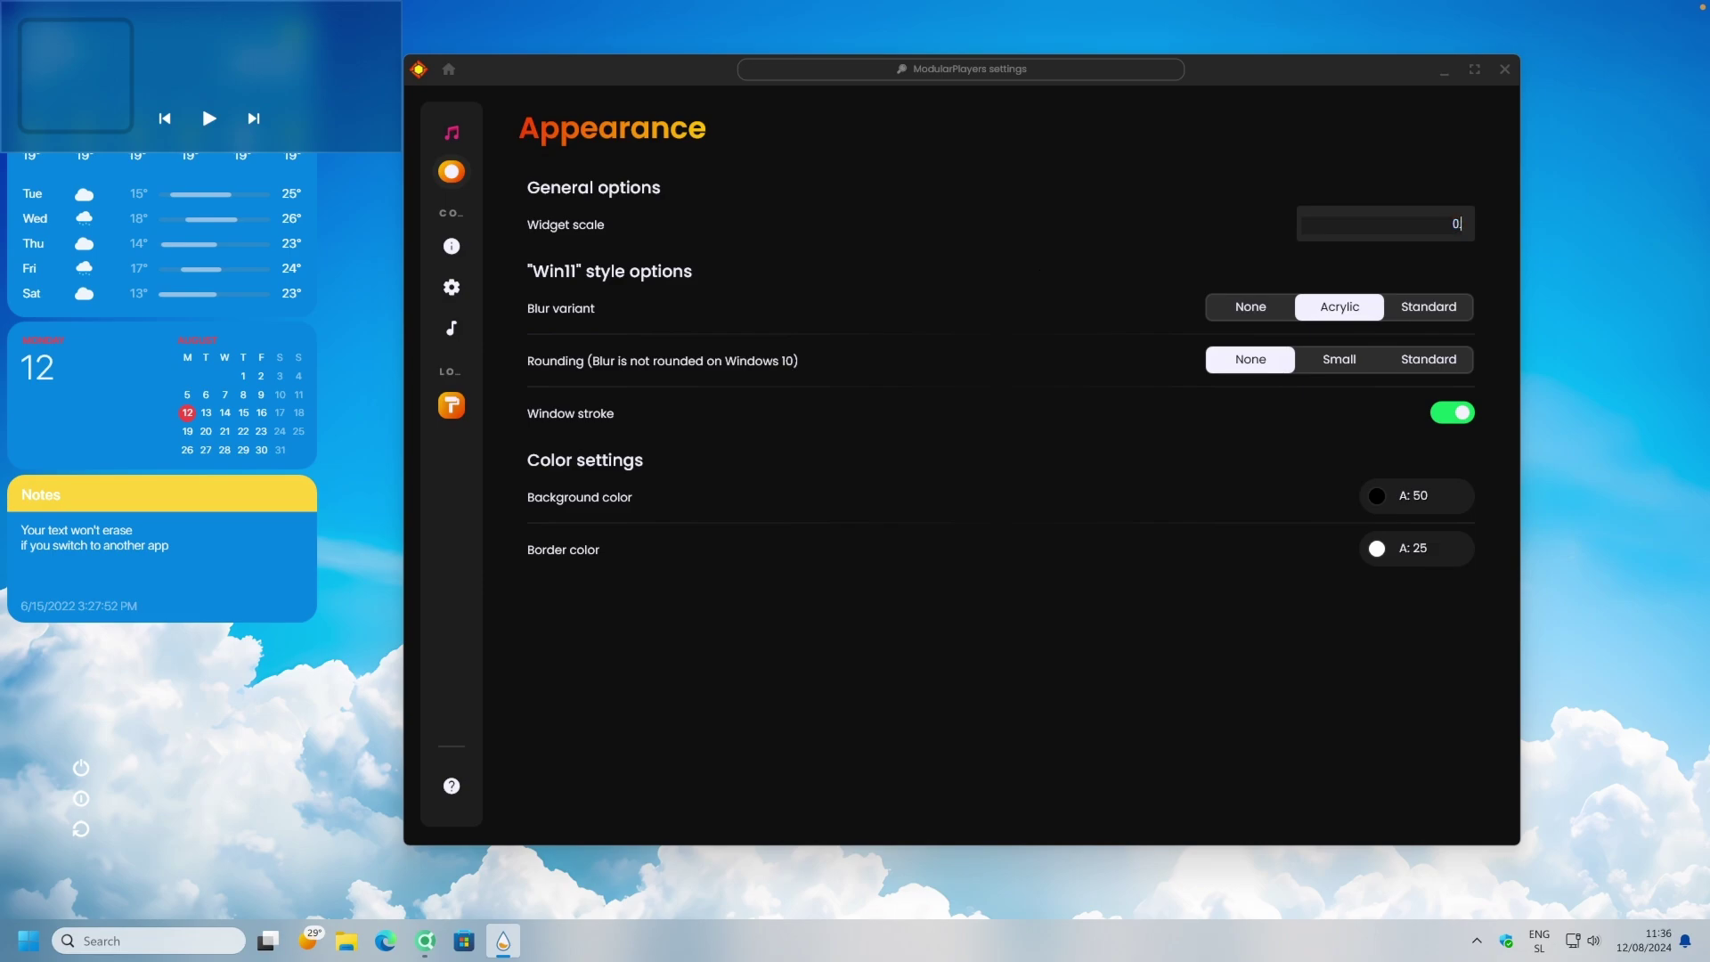
key(Return)
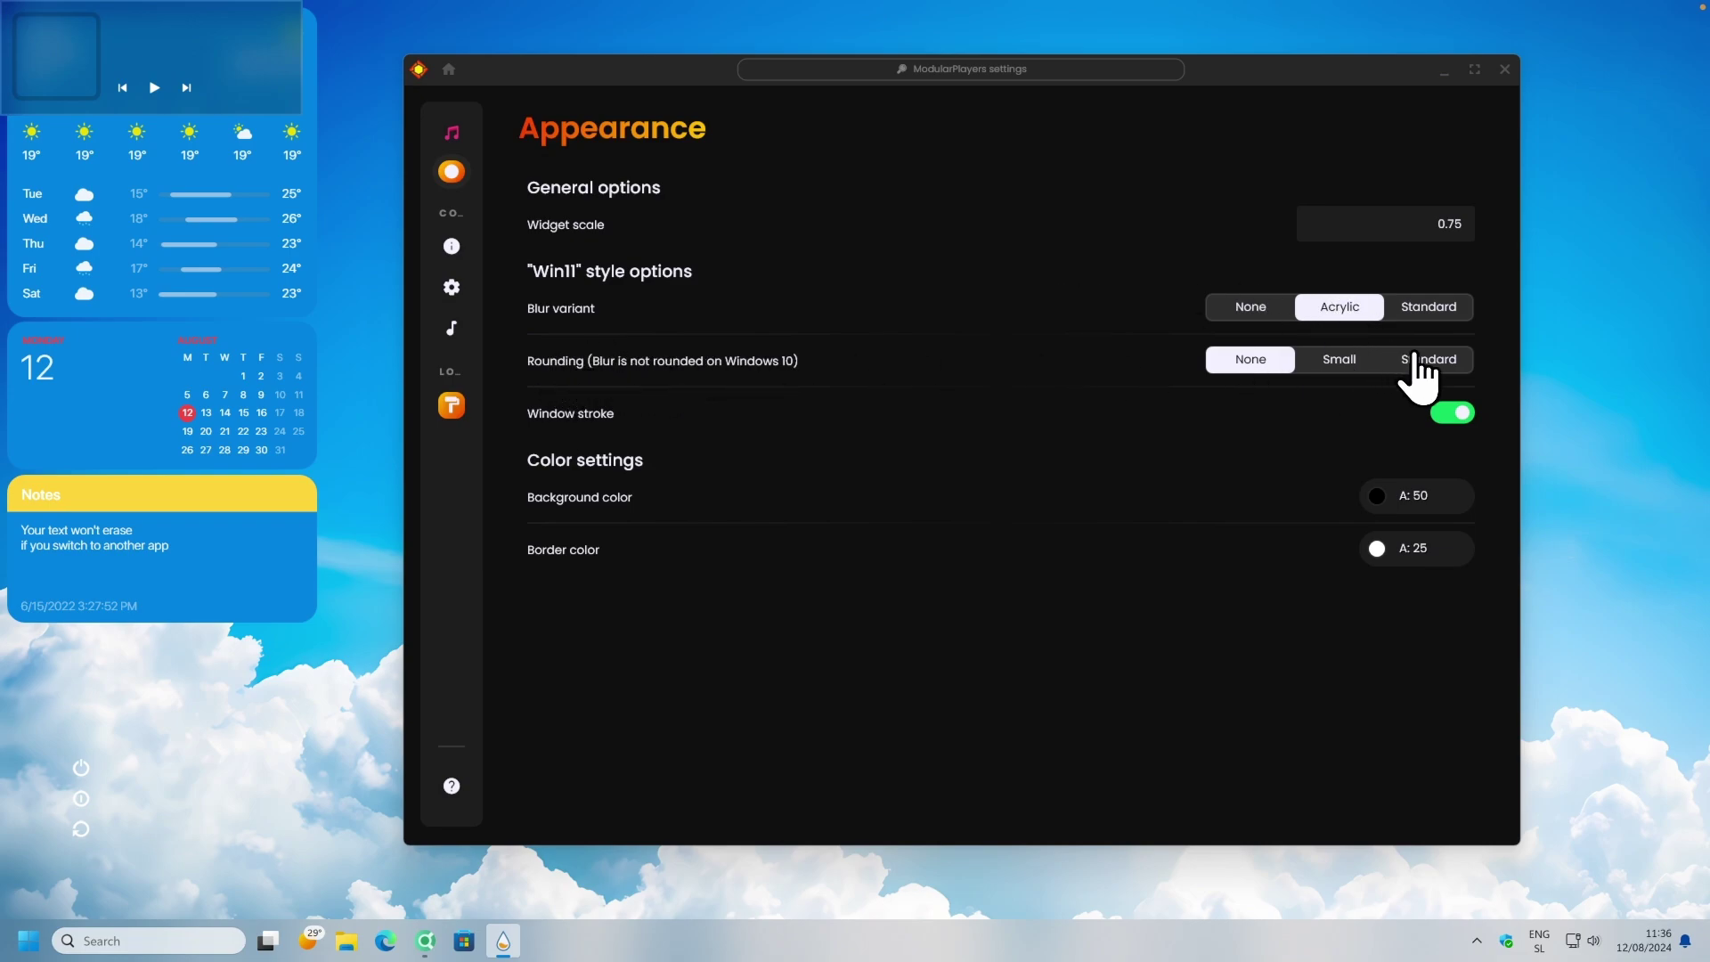
click(1426, 360)
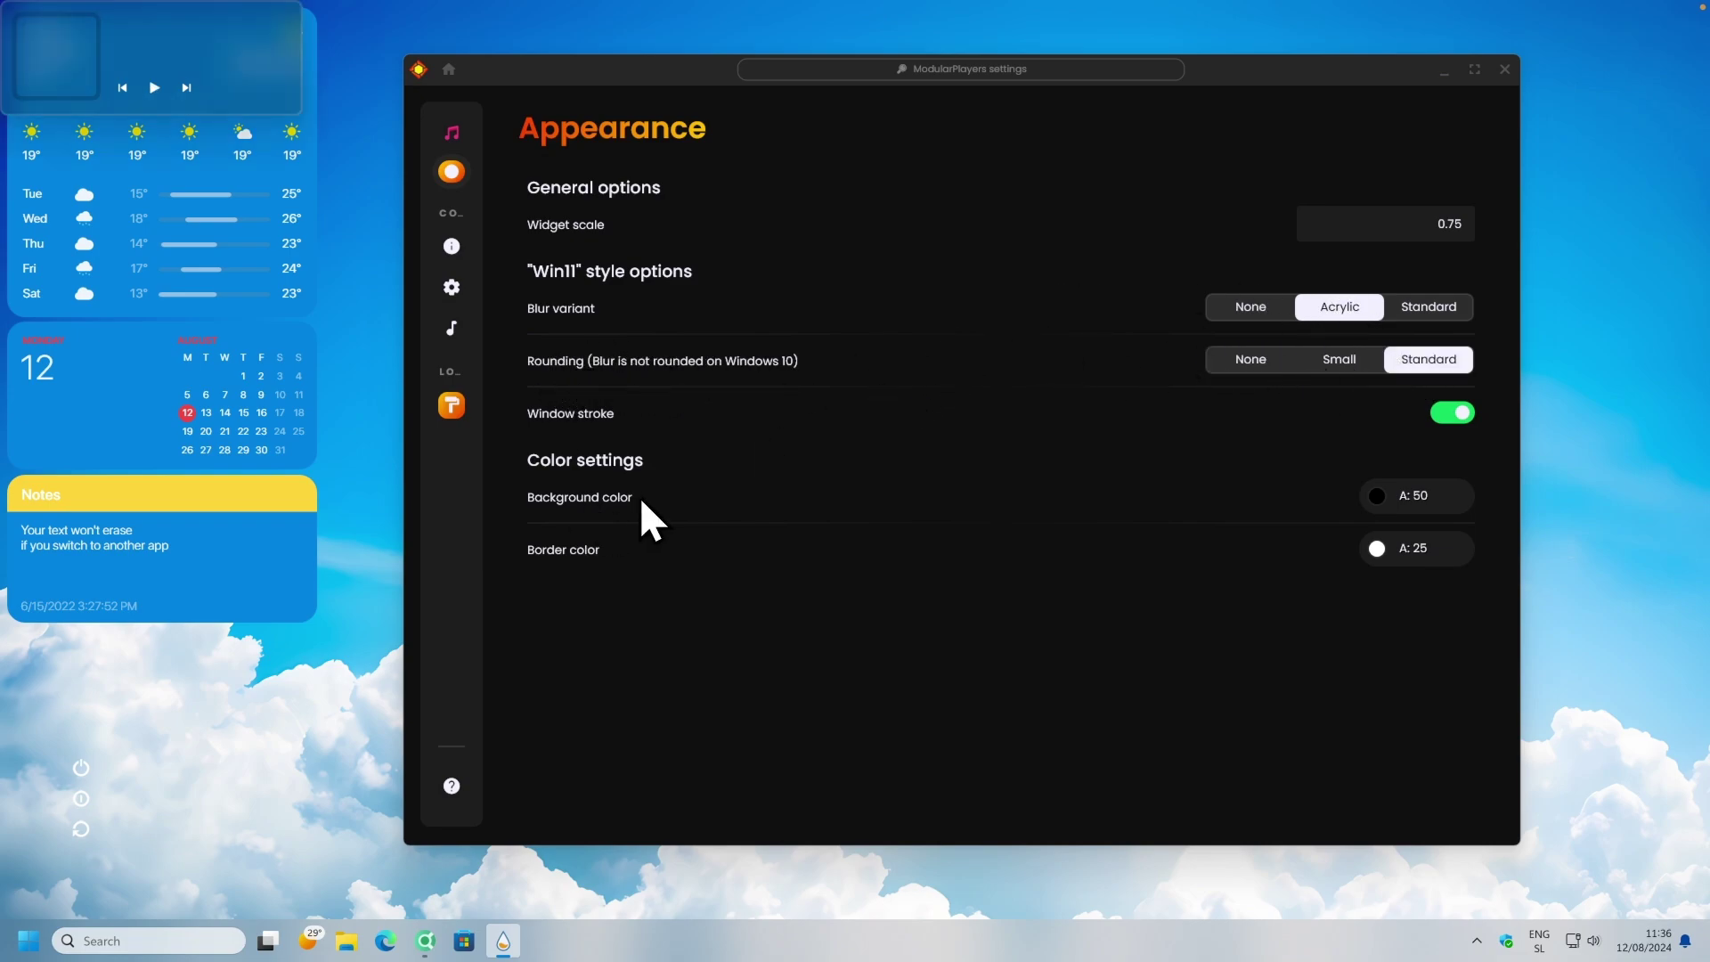
click(1405, 494)
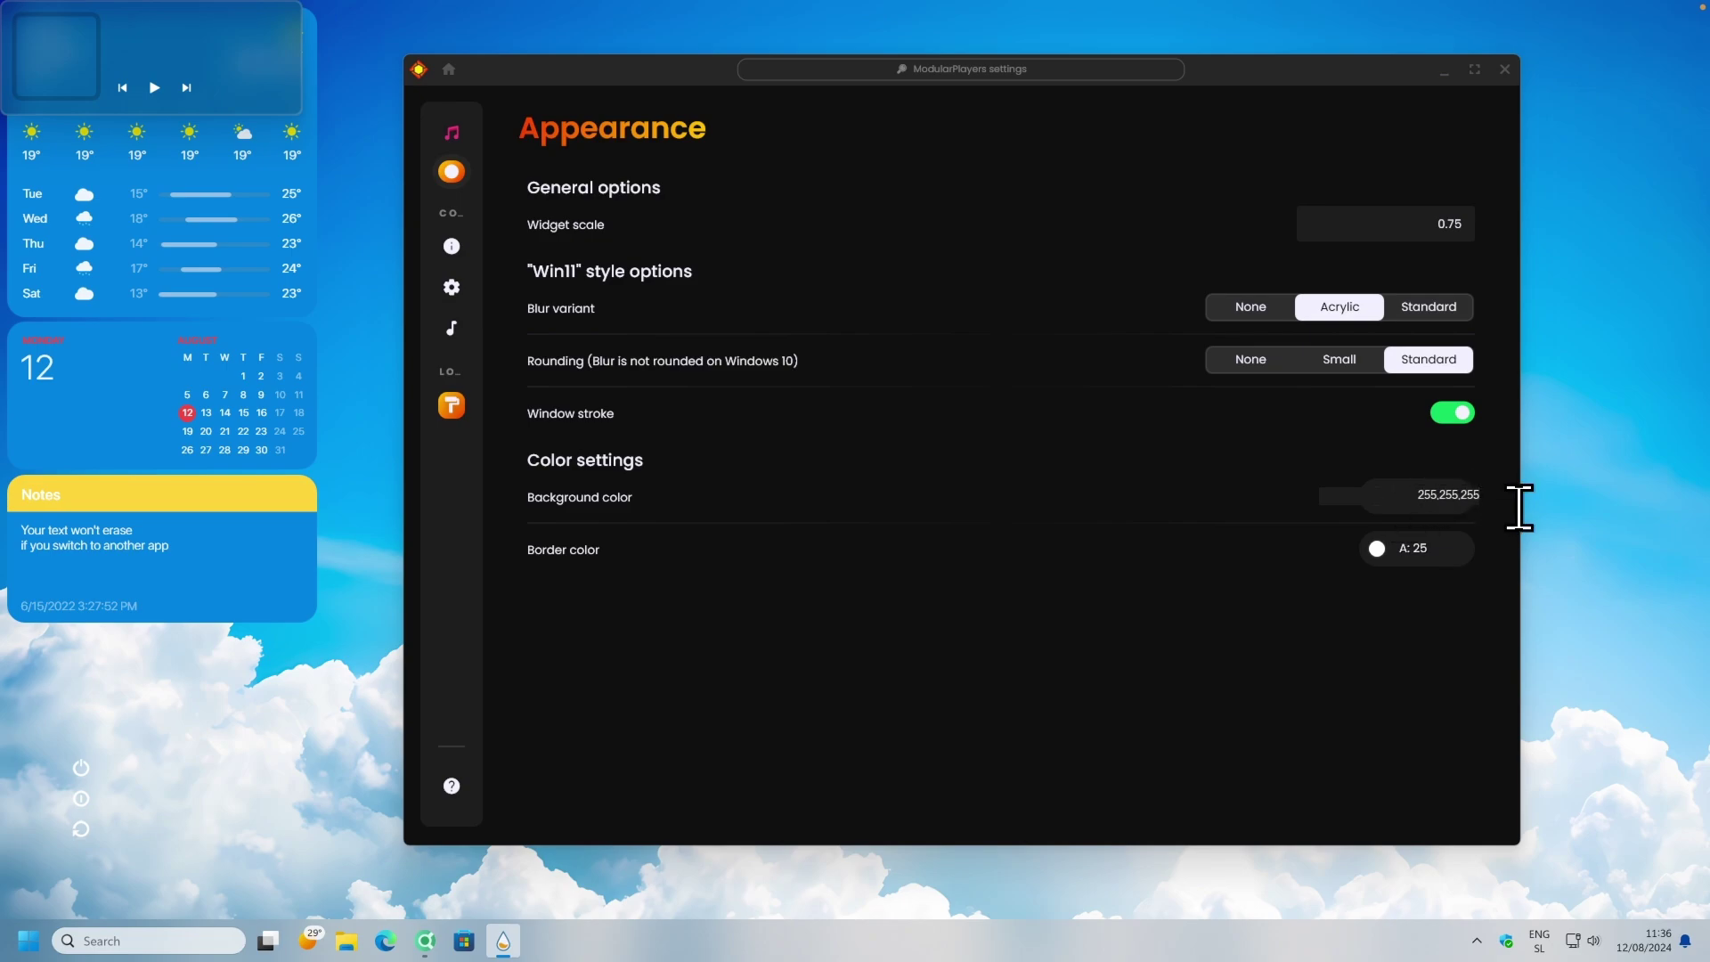
key(Return)
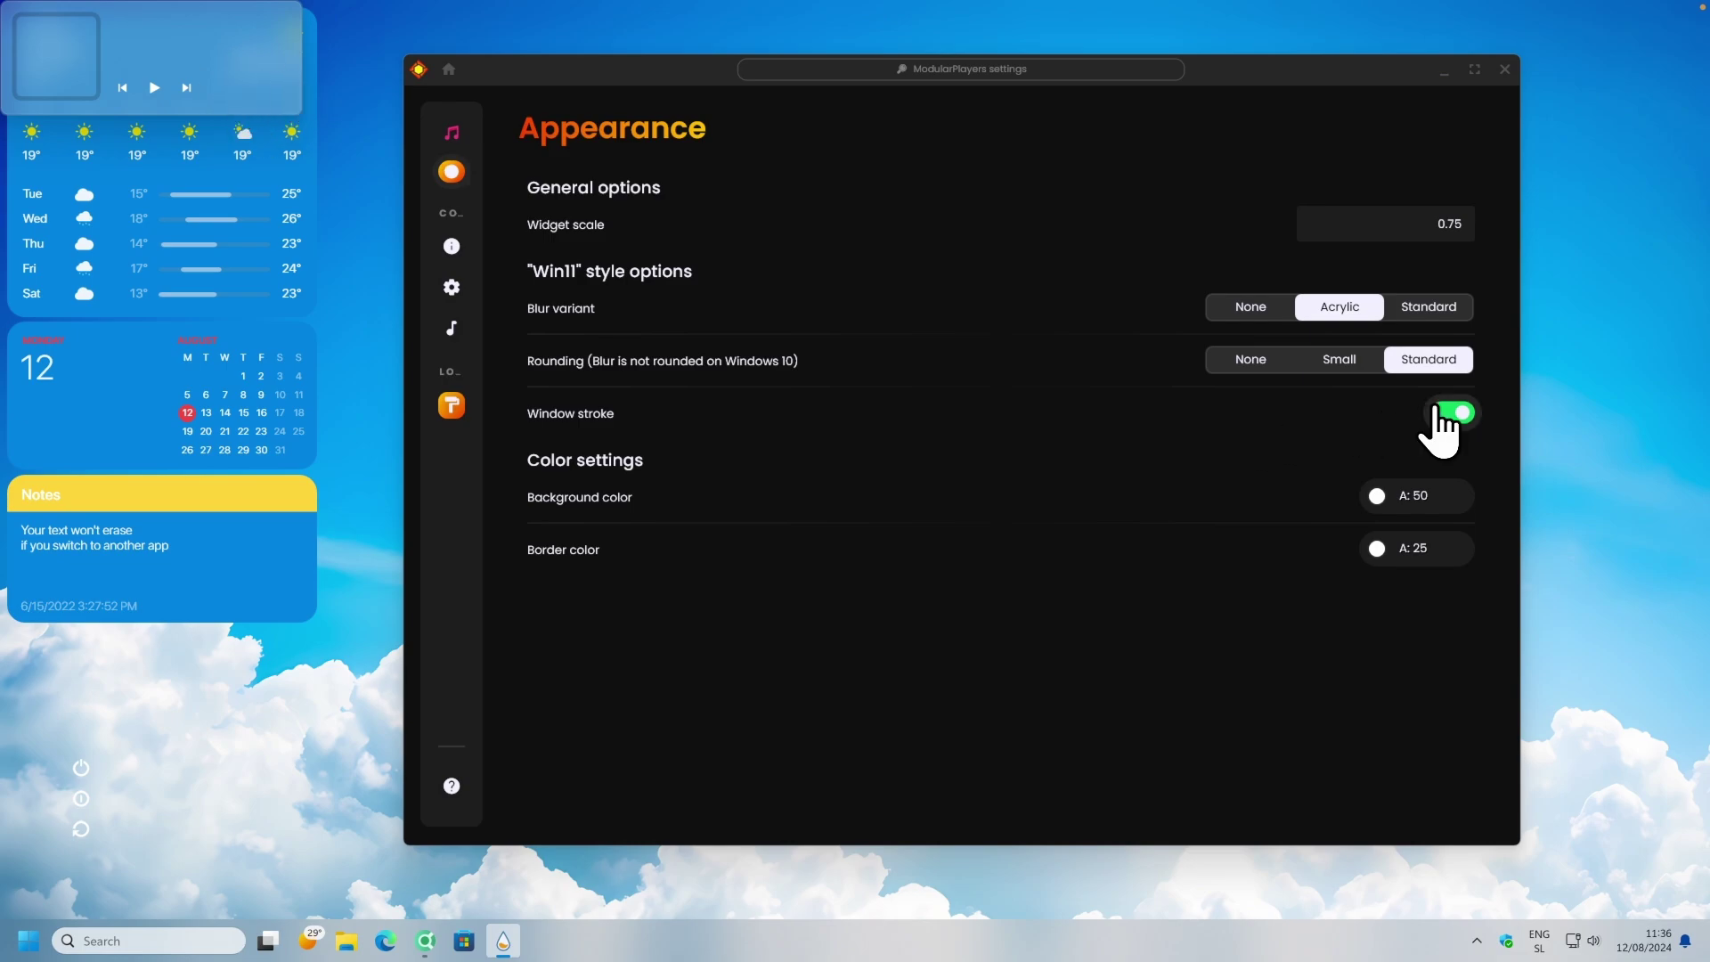
click(1452, 412)
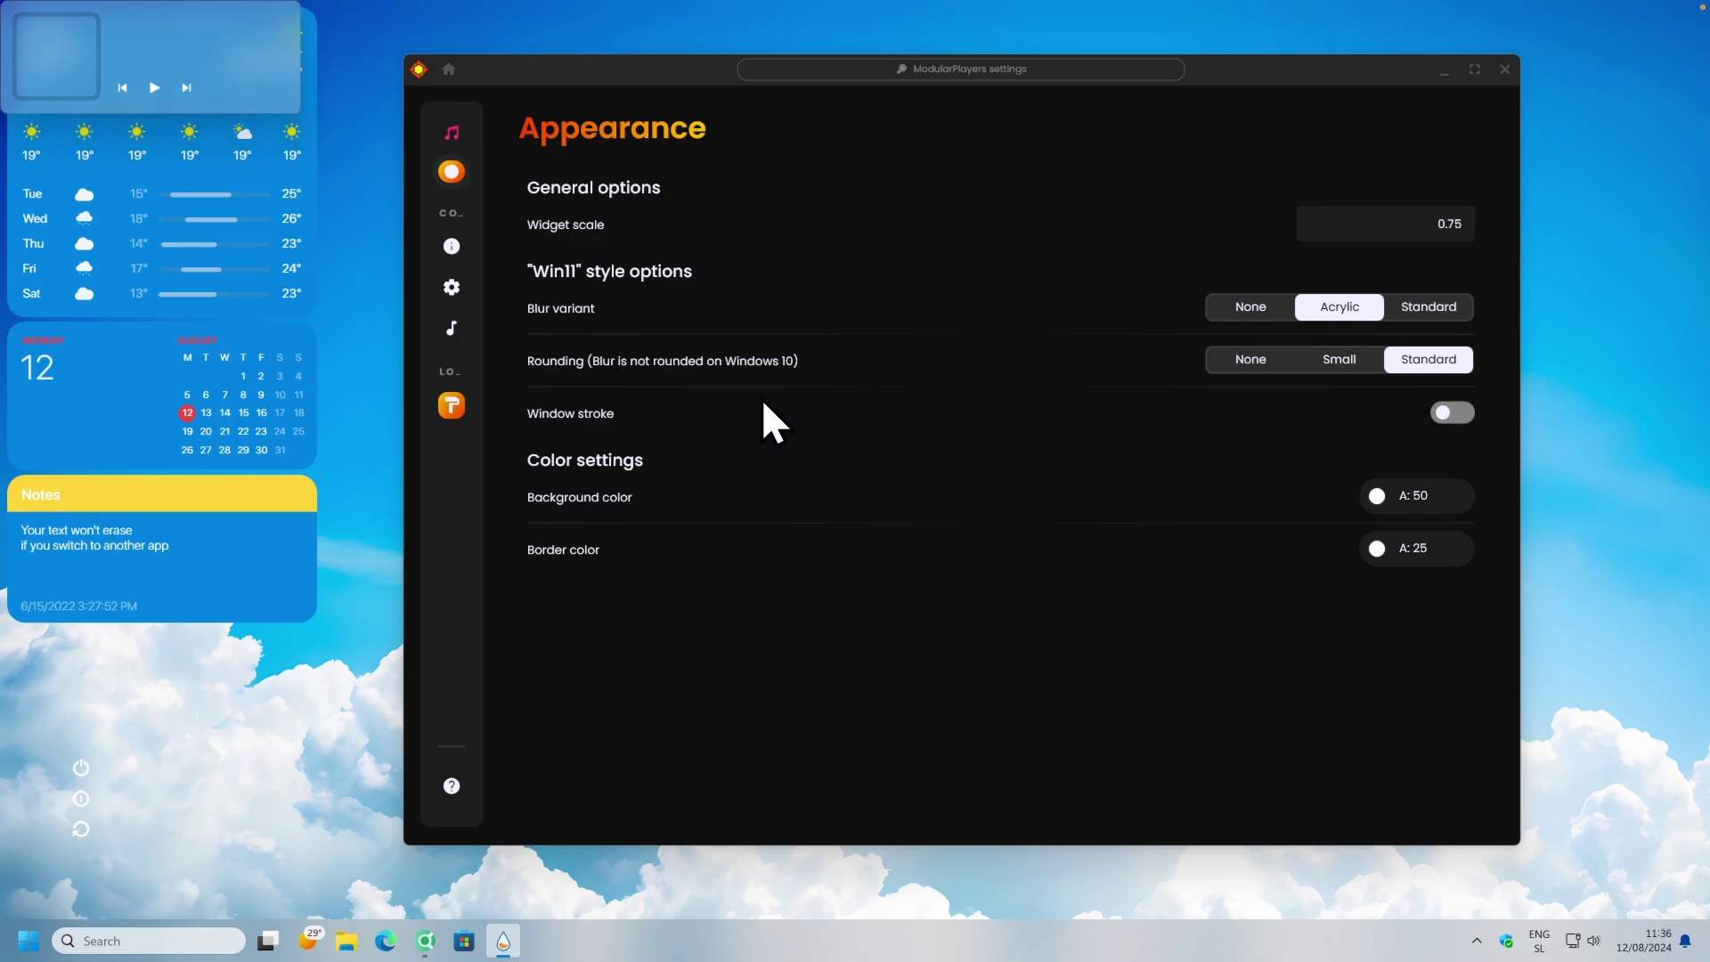
Move the media player to the desktop's bottom-left and close the ModularPlayers settings.
click(287, 125)
drag(278, 106, 364, 812)
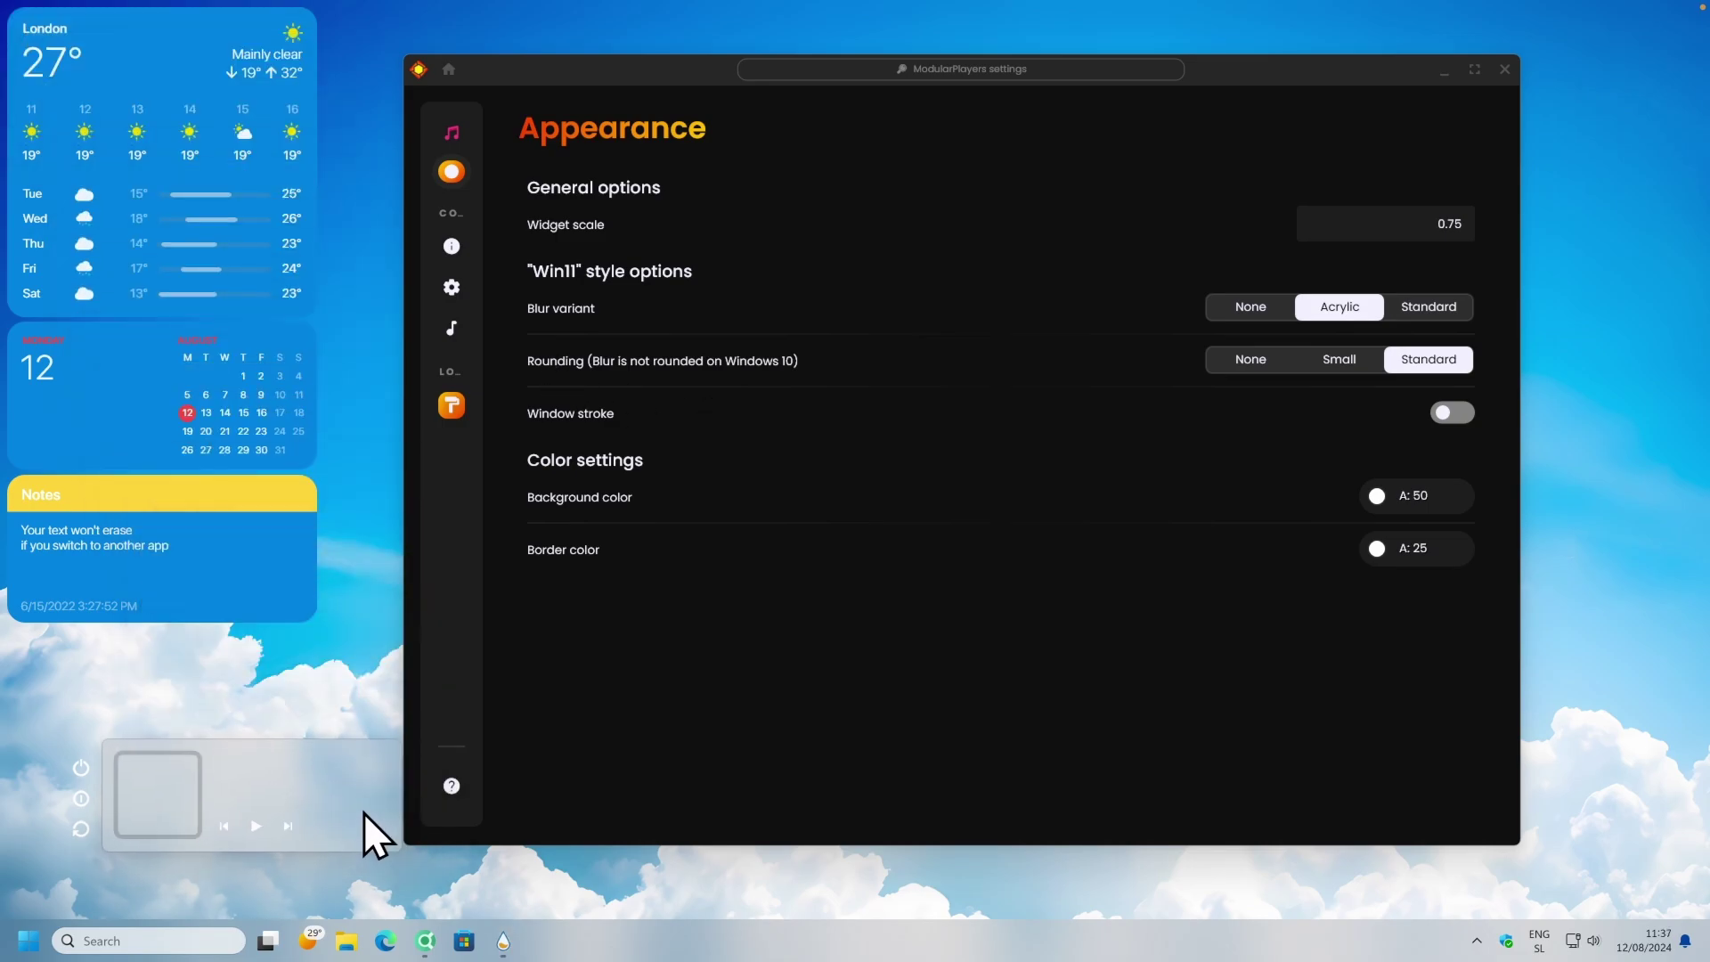
click(431, 791)
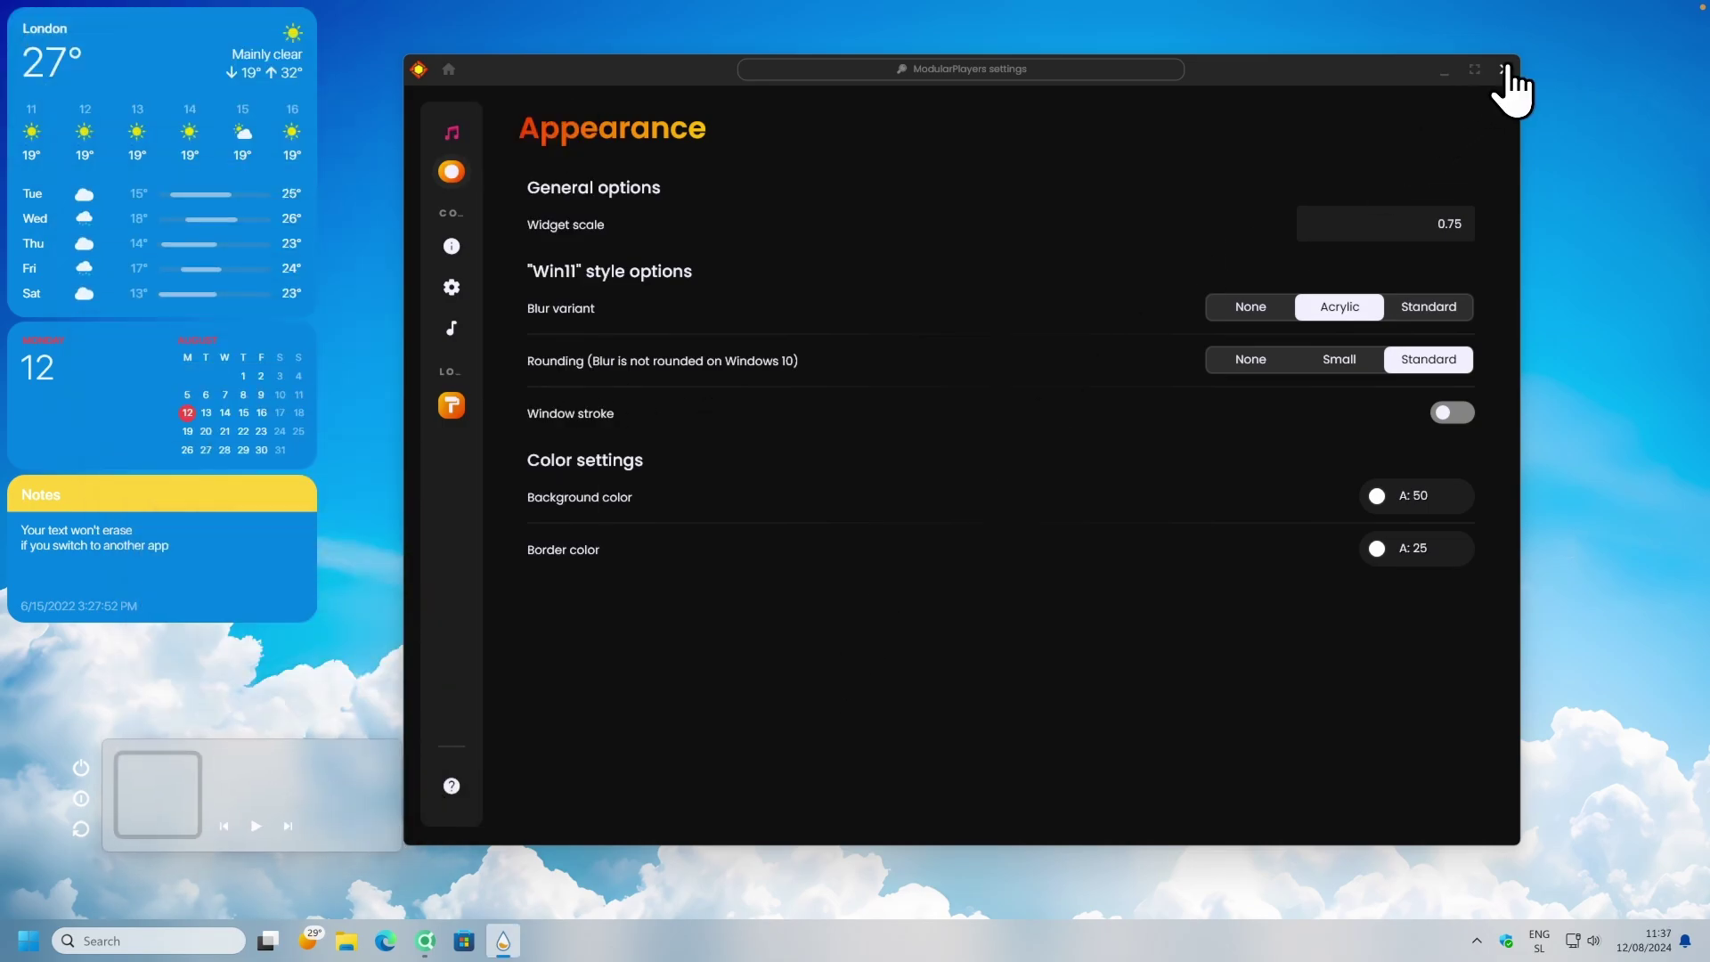
click(1505, 69)
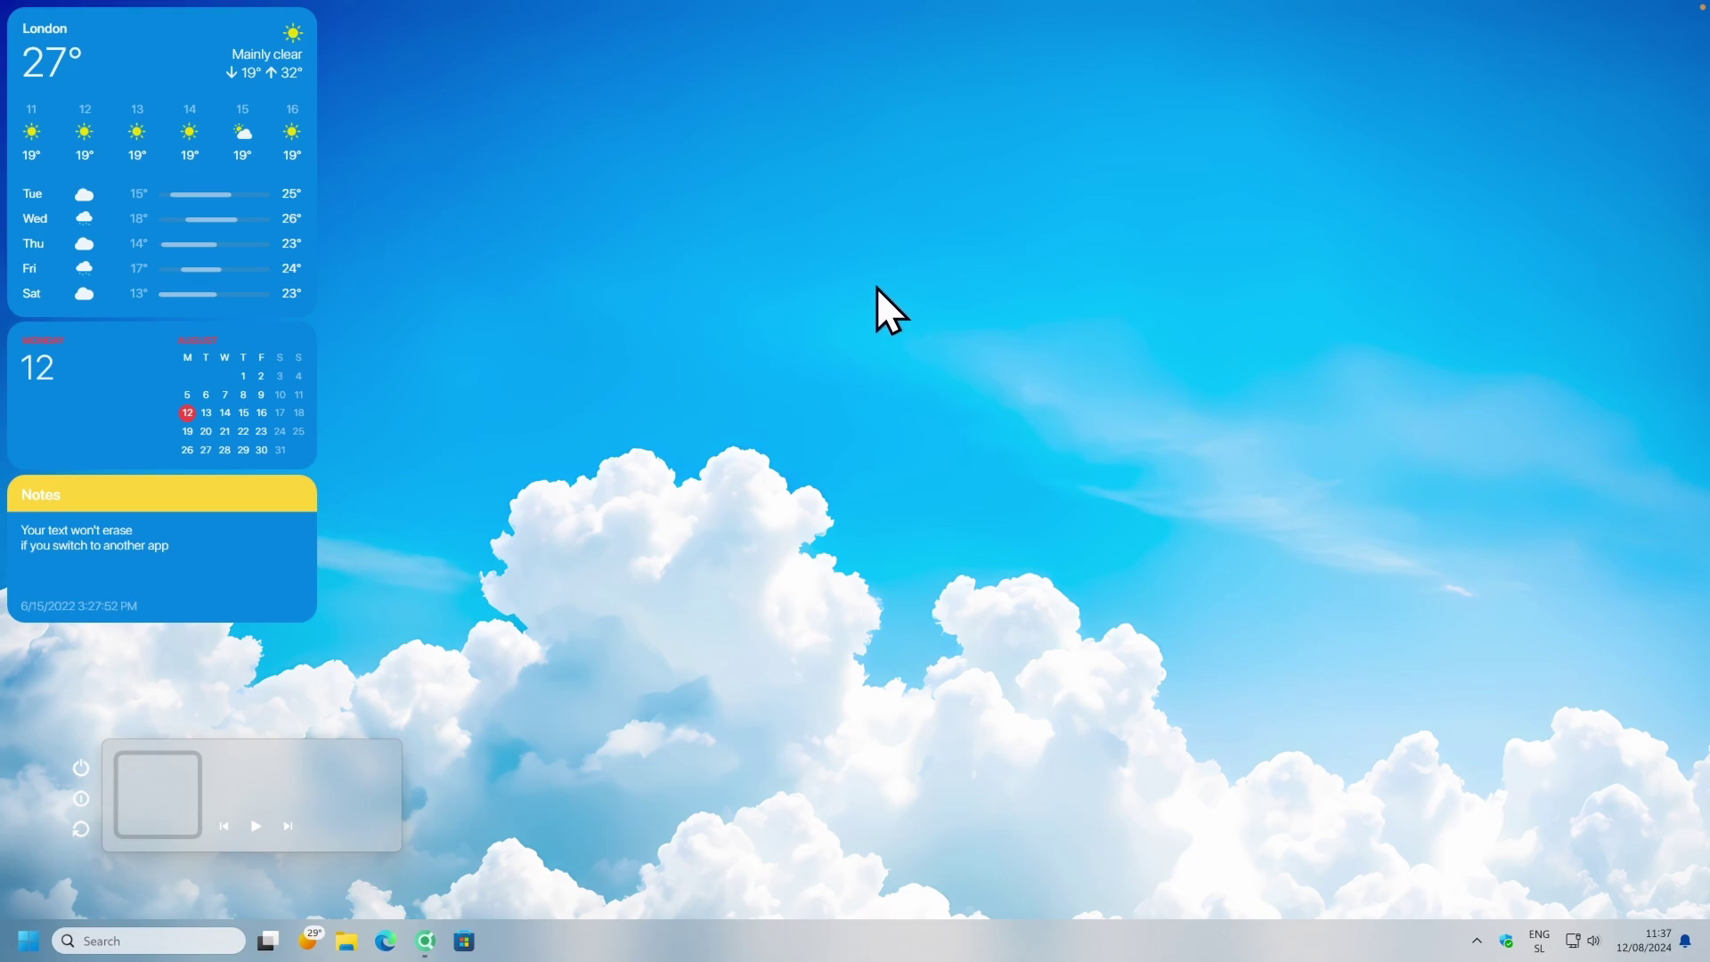